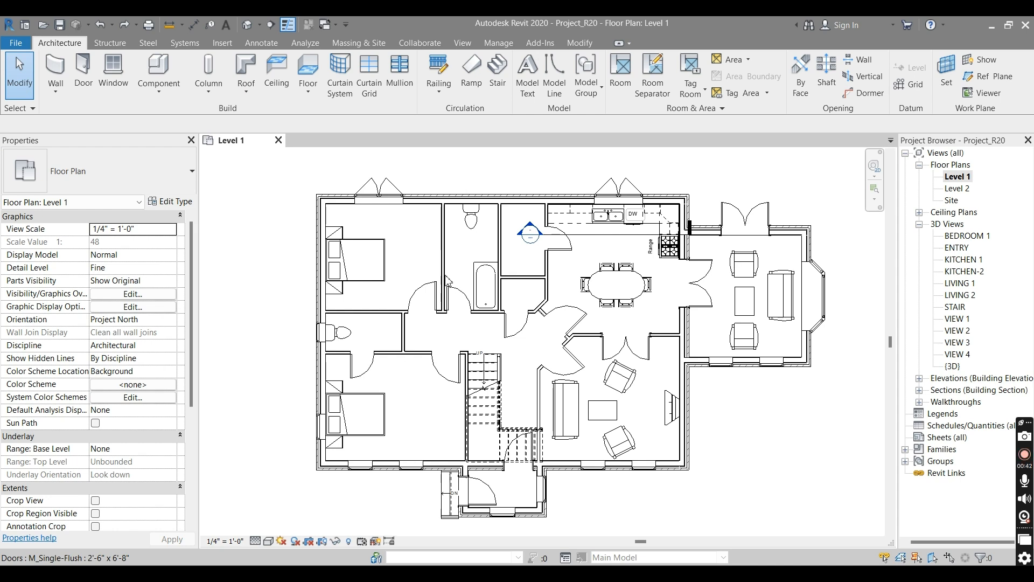
Start an aligned dimension on the Level 1 plan and set its reference preference to wall faces.
left_click(370, 276)
scroll(377, 280, "up", 4)
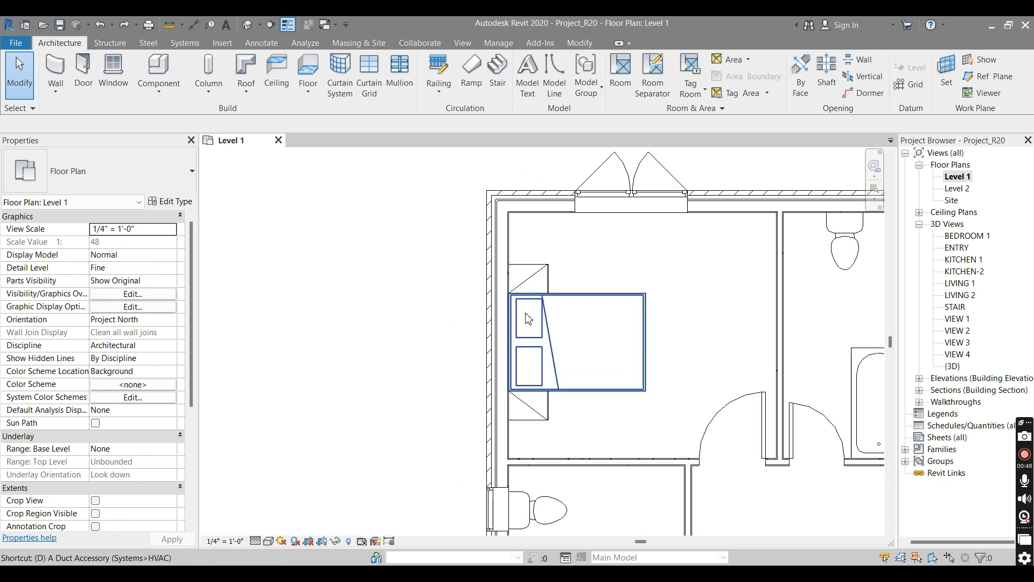
key("d")
key("i")
left_click(291, 124)
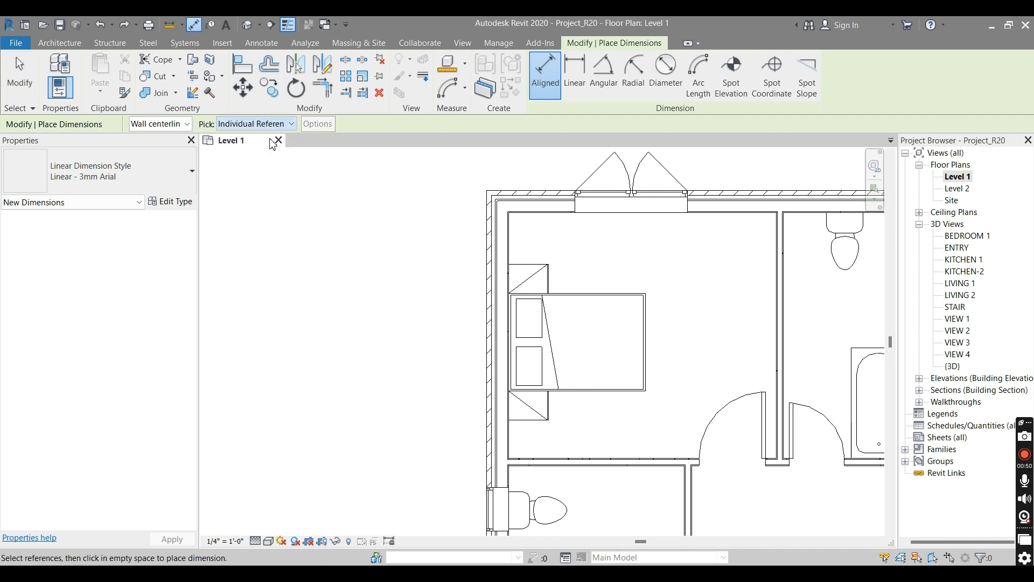
left_click(256, 137)
left_click(178, 125)
left_click(147, 147)
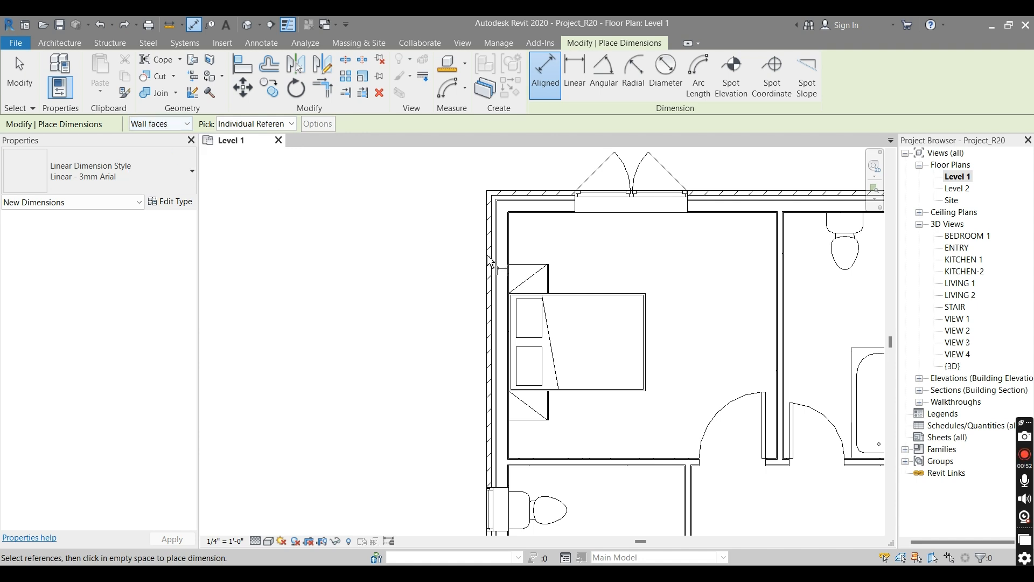
Dimension the upper bedroom between the inner faces of its upper and lower walls, placing the dimension line outside the exterior wall.
scroll(525, 220, "up", 3)
scroll(525, 221, "down", 2)
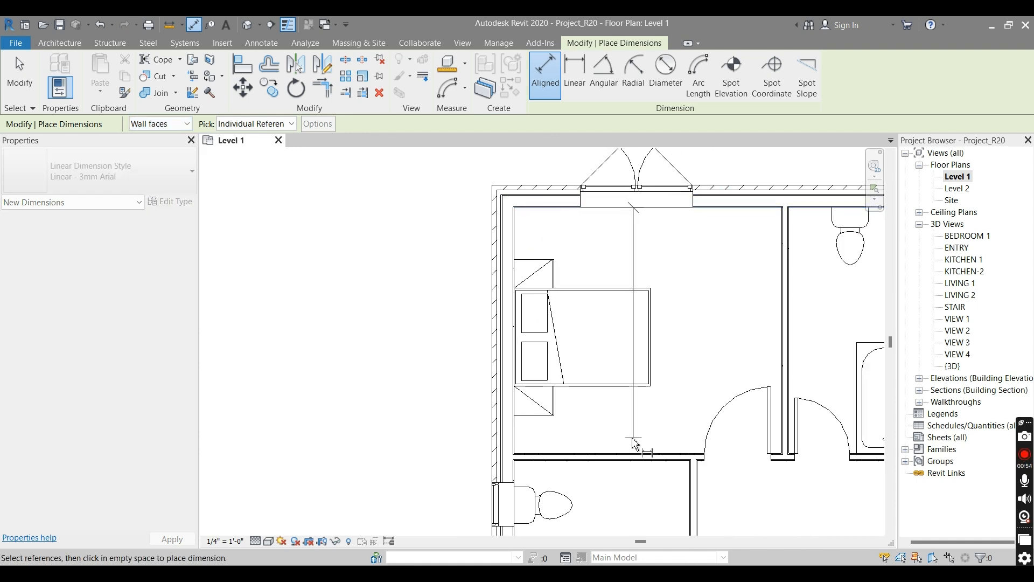
scroll(543, 456, "up", 2)
left_click(542, 452)
scroll(611, 418, "down", 2)
left_click(475, 408)
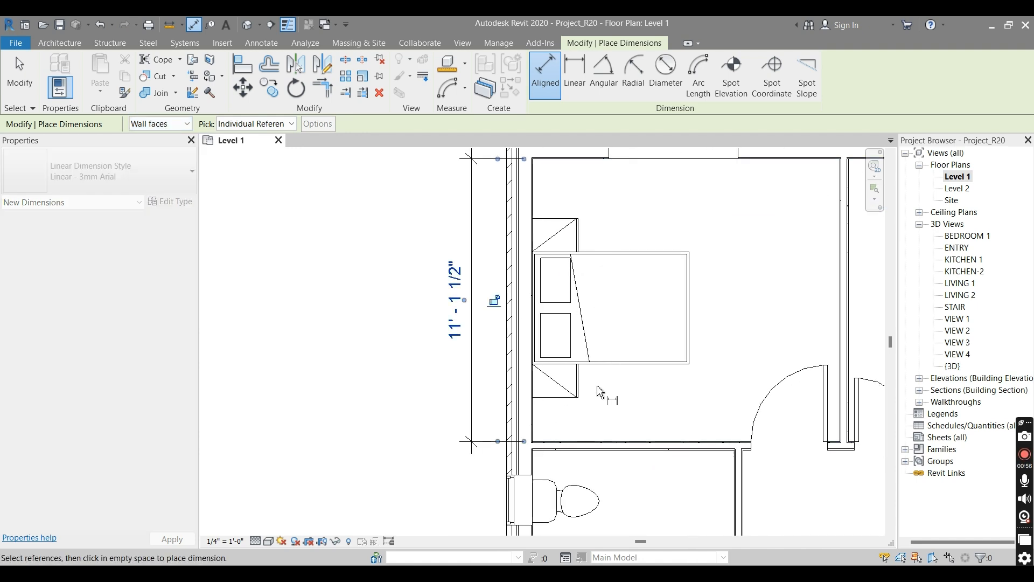
Move the bedroom dimension's text down and away from its dimension line, with the leader on.
scroll(596, 389, "down", 3)
key("Escape")
key("Escape")
scroll(539, 347, "up", 2)
left_click(530, 359)
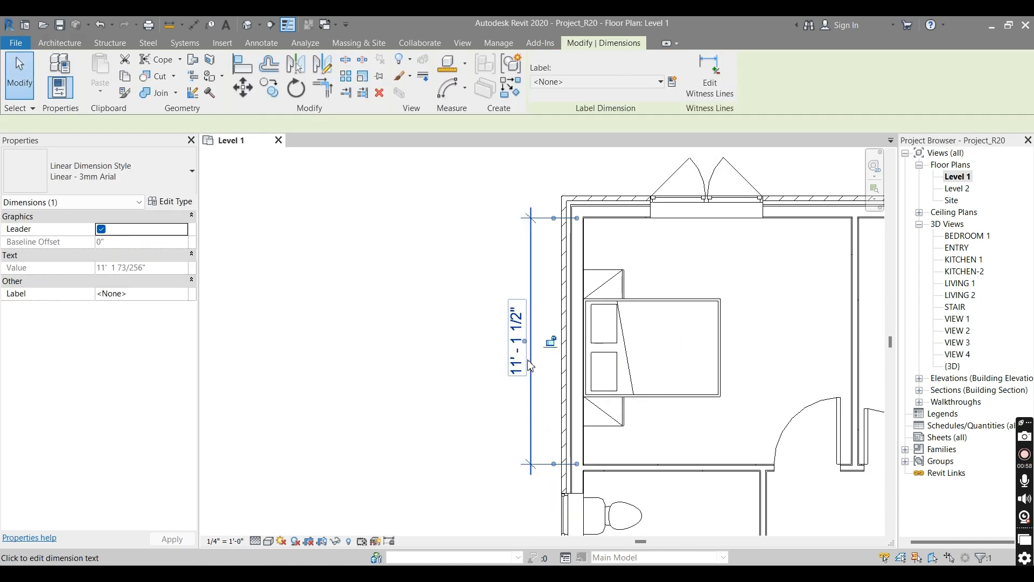
left_click_drag(524, 343, 447, 475)
left_click(496, 398)
Examine the leader arc between the moved dimension text and its dimension line.
scroll(509, 396, "up", 2)
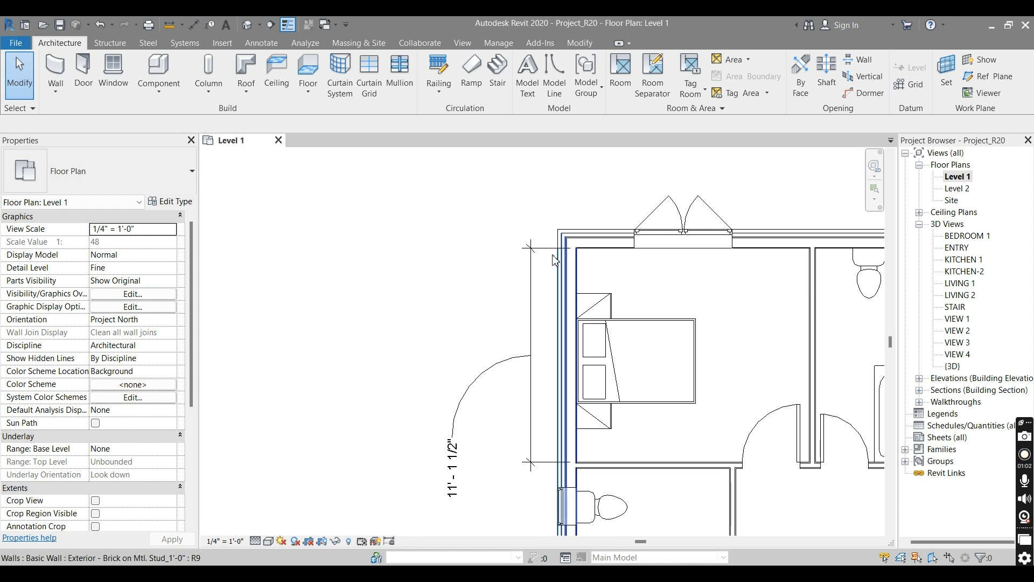
scroll(526, 240, "up", 1)
scroll(539, 248, "down", 1)
middle_click_drag(545, 321, 554, 252)
scroll(544, 374, "up", 1)
middle_click_drag(558, 410, 575, 476)
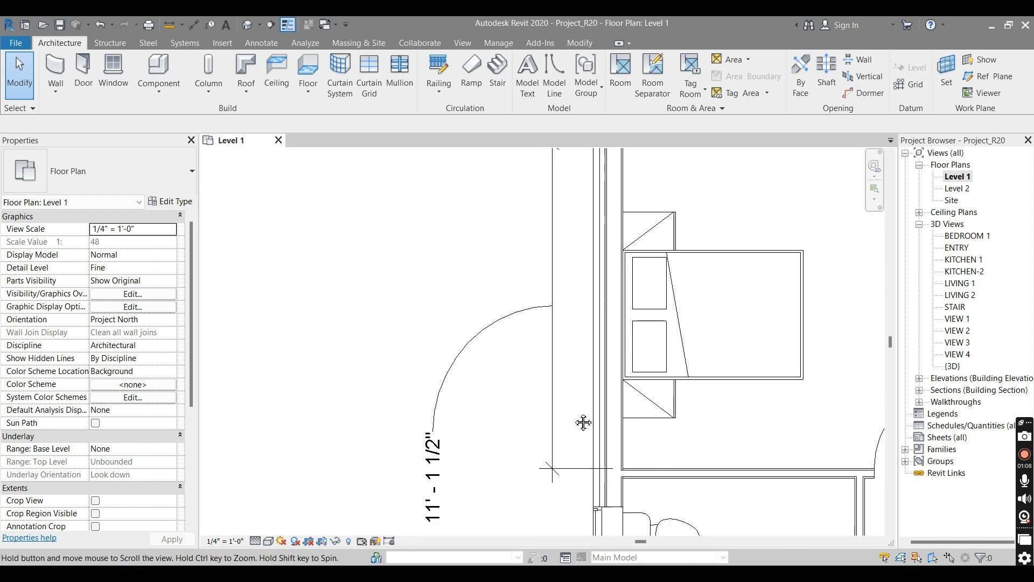
middle_click_drag(582, 408, 581, 437)
scroll(581, 435, "down", 1)
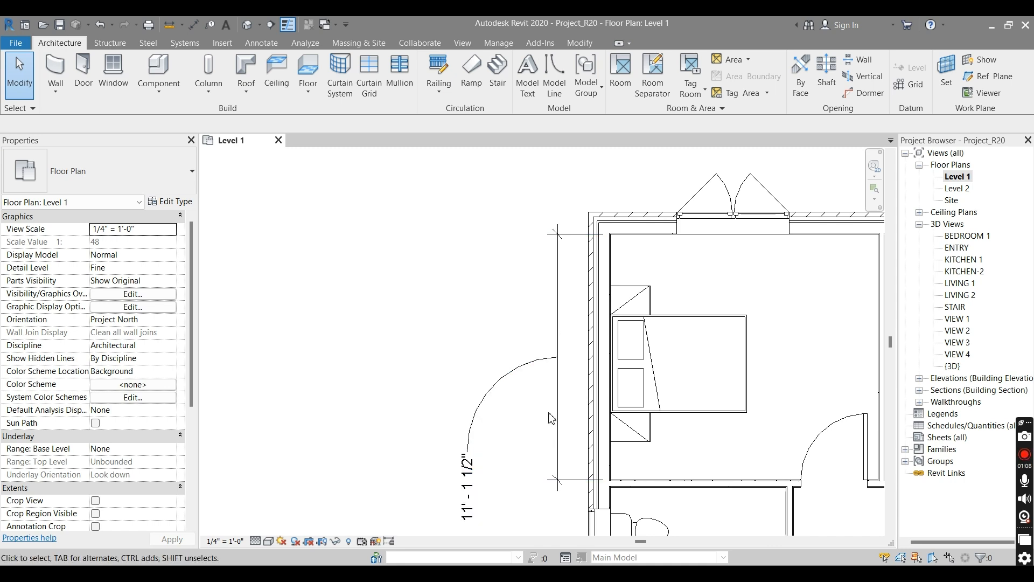
scroll(560, 355, "up", 2)
middle_click_drag(555, 407, 564, 334)
scroll(564, 335, "down", 2)
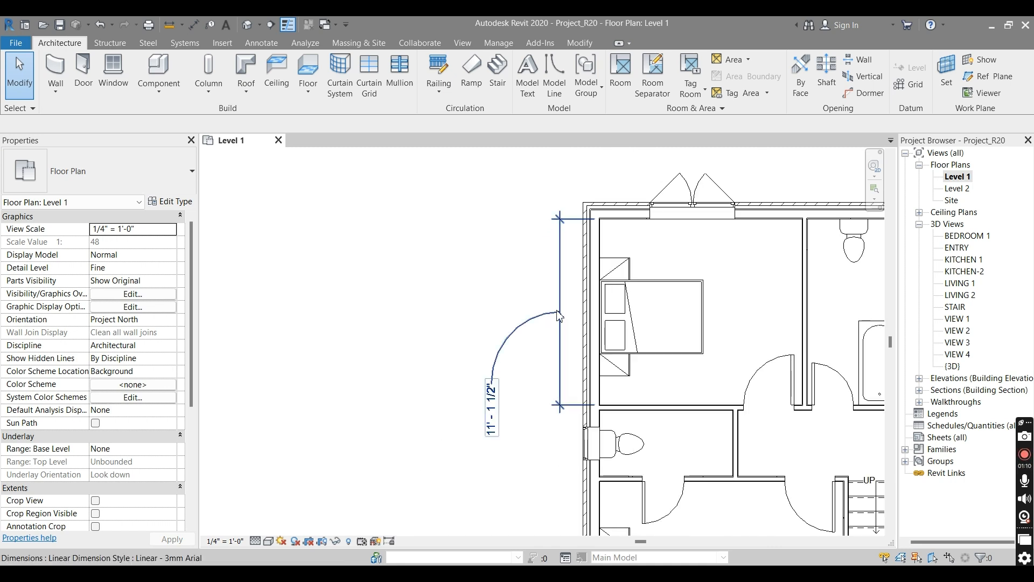
scroll(542, 393, "up", 1)
scroll(533, 390, "up", 1)
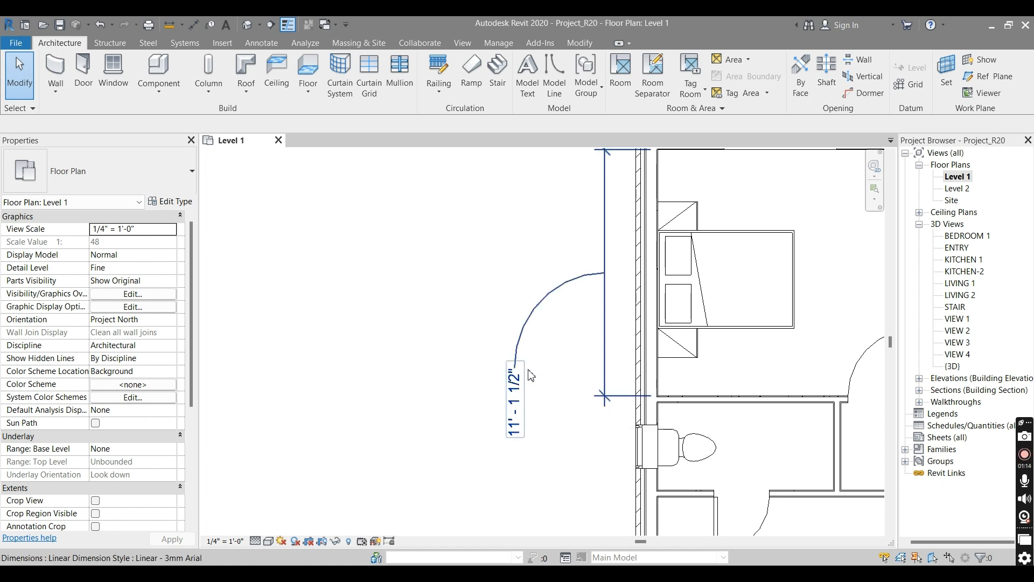
middle_click_drag(532, 371, 512, 419)
scroll(512, 418, "down", 1)
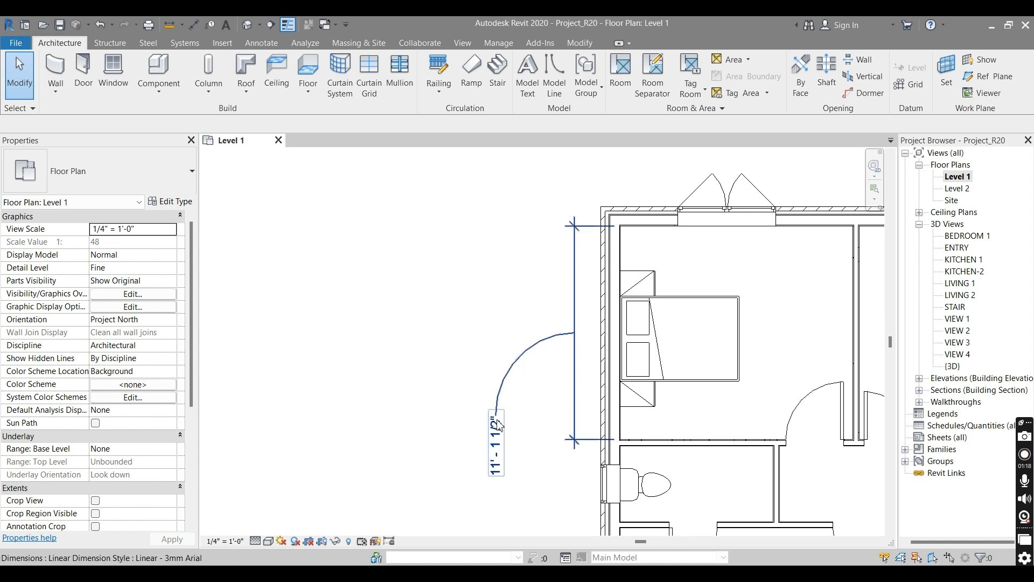
scroll(531, 370, "down", 1)
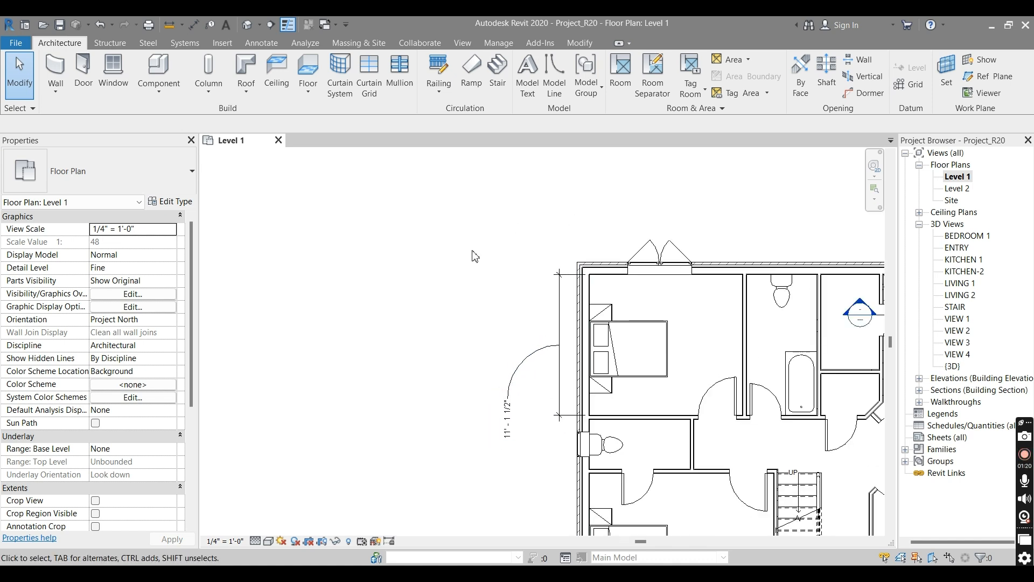
Delete the upper bedroom's dimension.
left_click(560, 386)
key("Delete")
scroll(540, 372, "down", 2)
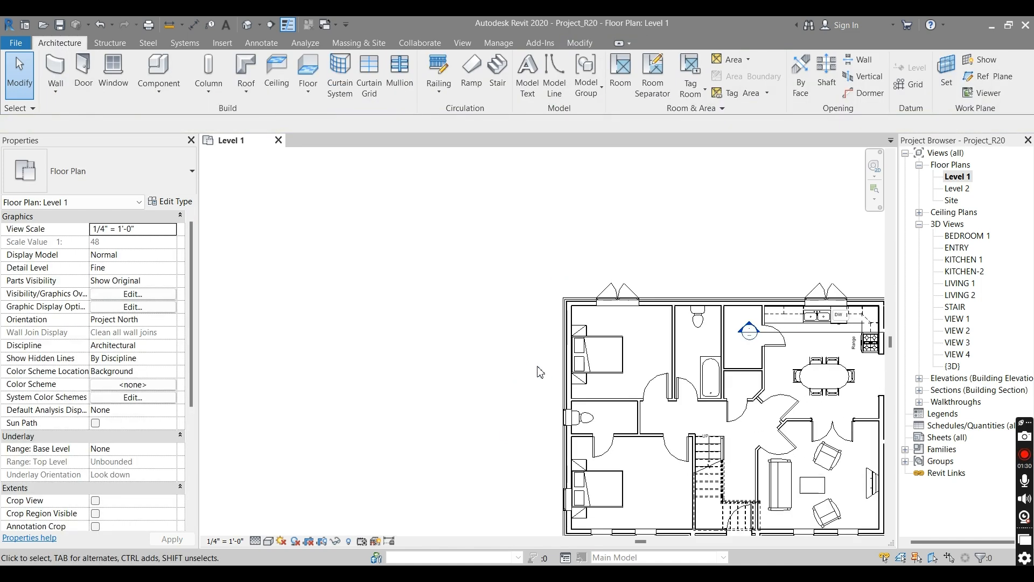
Place a new aligned dimension between the upper bedroom's upper and lower wall faces, outside the exterior wall.
key("d")
key("i")
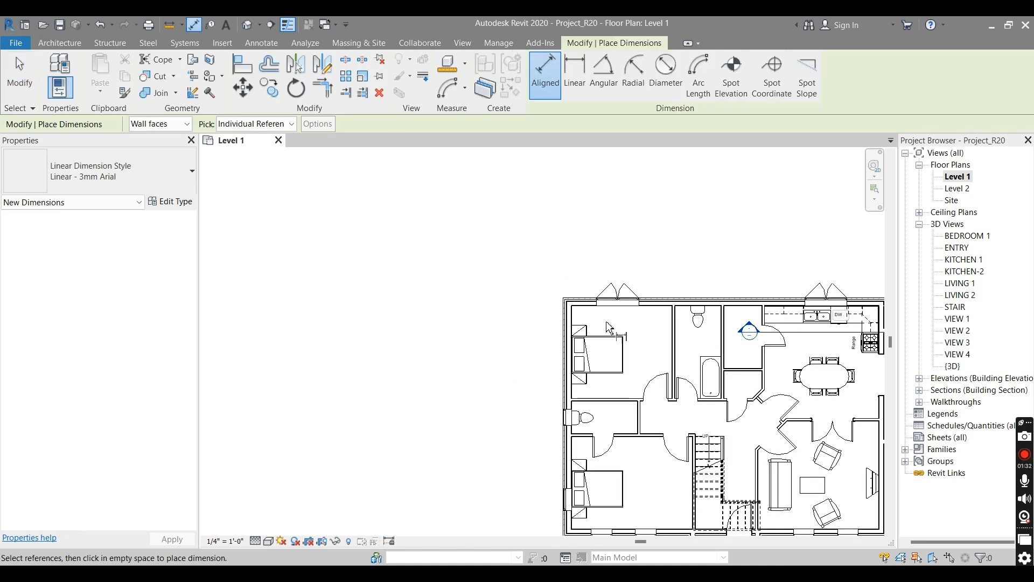
scroll(590, 319, "up", 5)
scroll(591, 318, "up", 3)
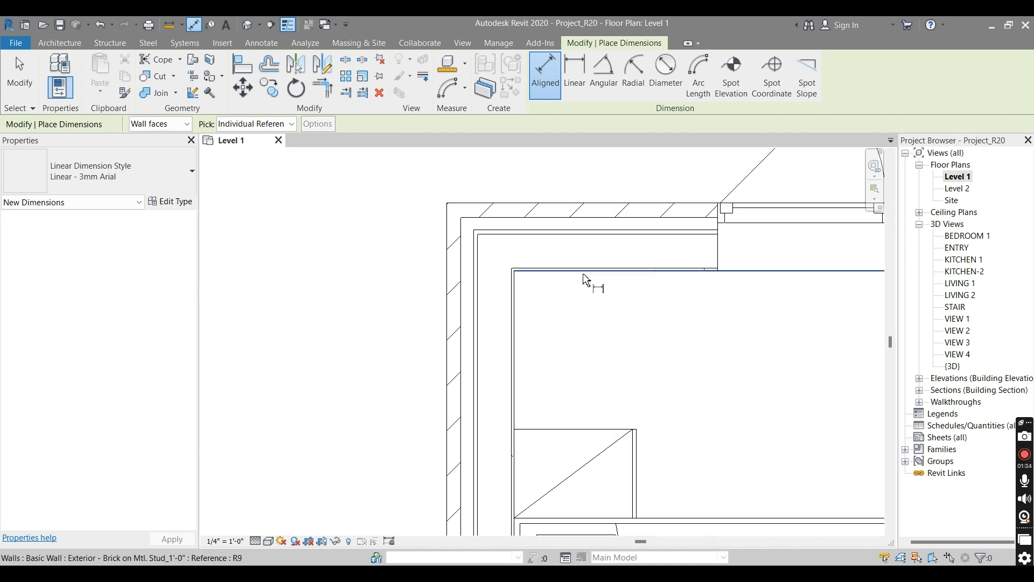
left_click(535, 233)
scroll(533, 235, "down", 5)
scroll(531, 234, "down", 3)
scroll(566, 335, "down", 2)
scroll(553, 383, "up", 7)
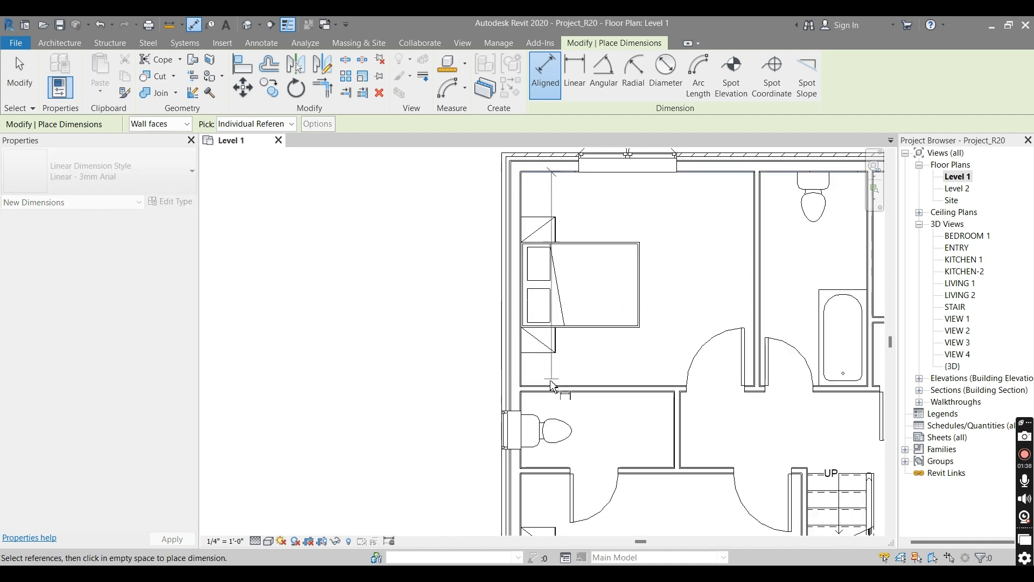
left_click(548, 388)
scroll(578, 363, "down", 4)
left_click(497, 351)
scroll(506, 333, "down", 2)
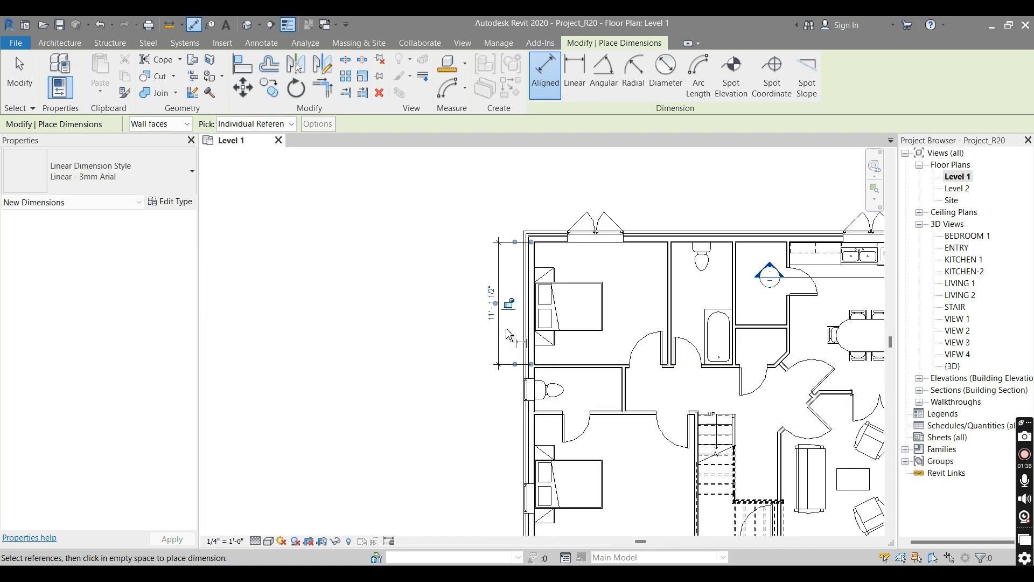
scroll(537, 370, "up", 7)
left_click(542, 355)
scroll(552, 317, "down", 3)
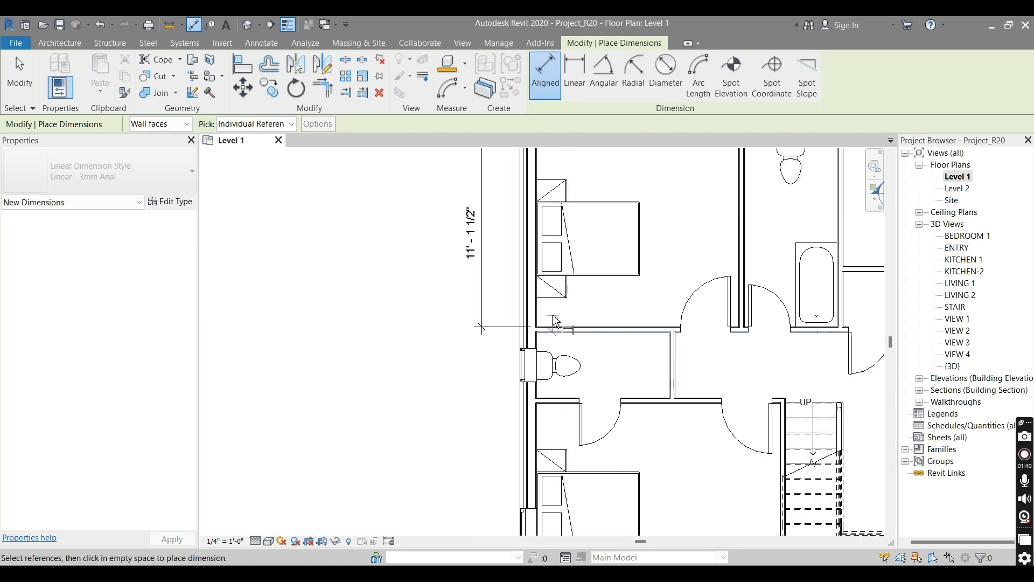
key("Escape")
key("Escape")
Edit the bedroom dimension's witness lines to add the toilet room's lower wall and the inner face of the lower bedroom's exterior wall.
left_click(494, 340)
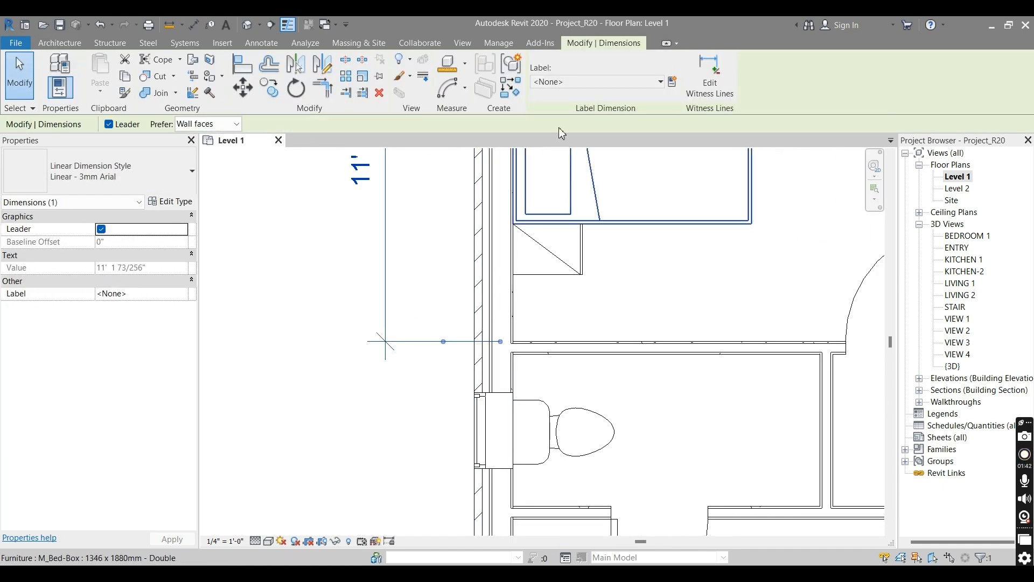
key("Escape")
scroll(492, 396, "down", 3)
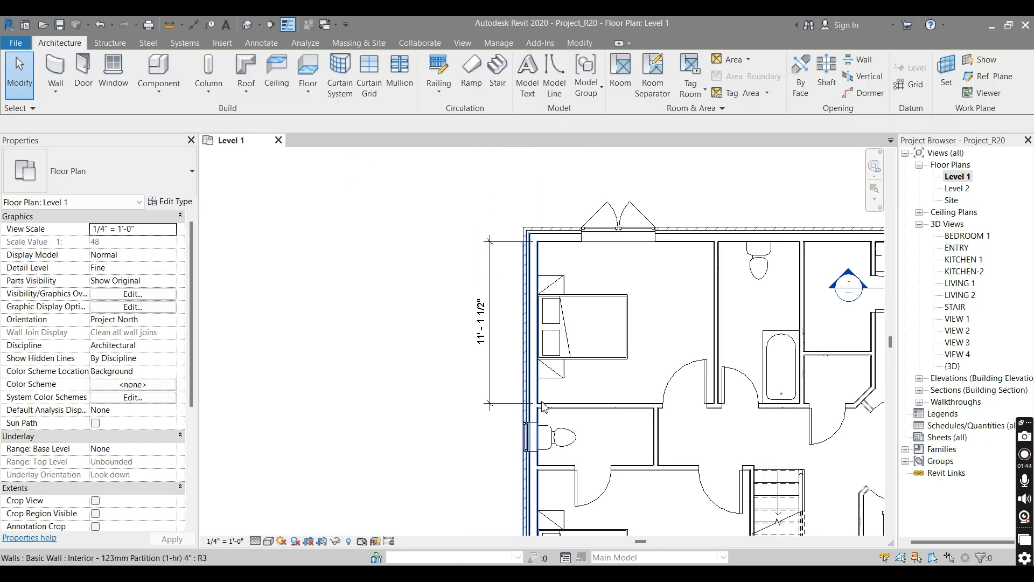
key("Escape")
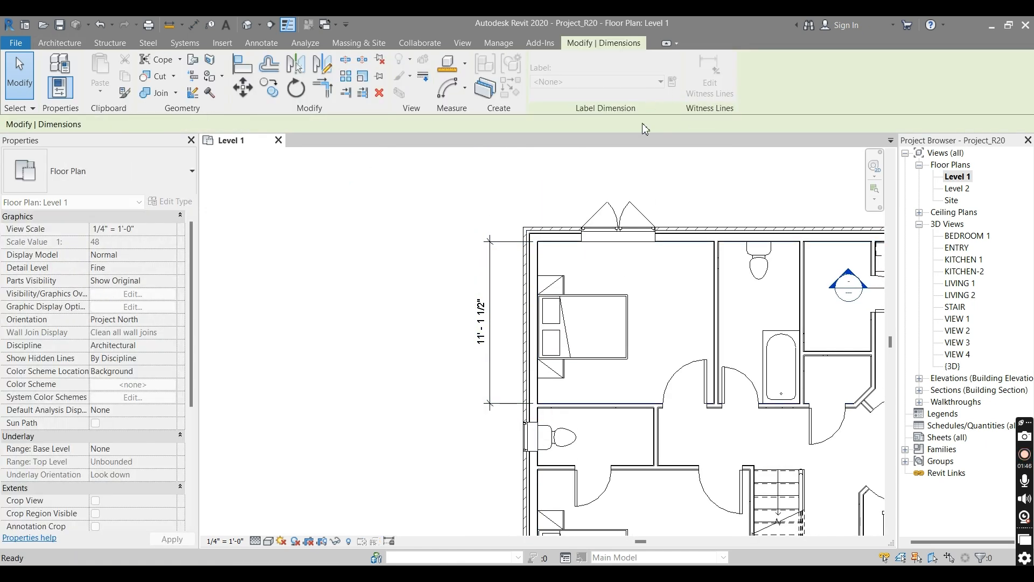
scroll(558, 461, "up", 2)
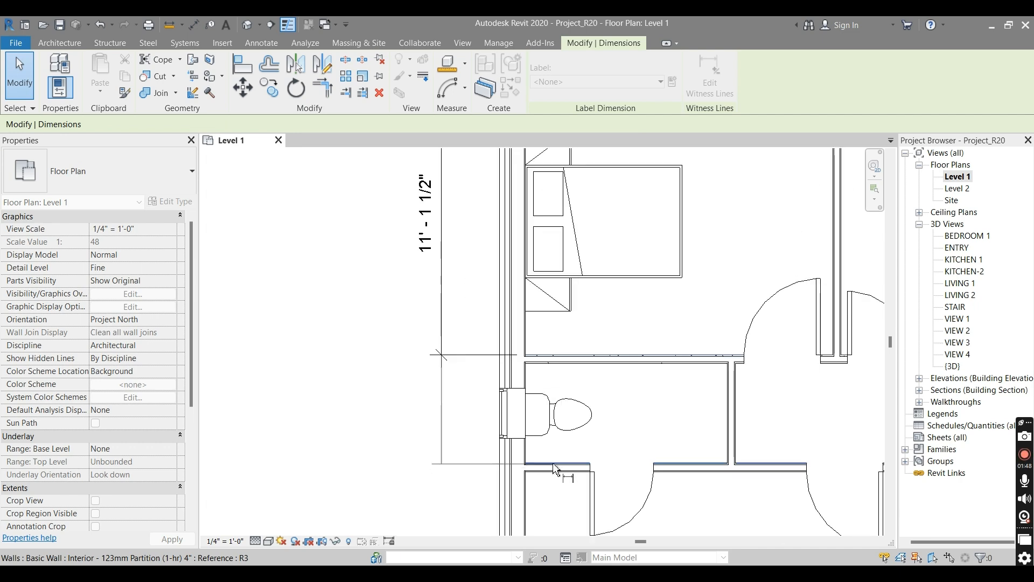
left_click(554, 467)
scroll(563, 311, "down", 5)
scroll(561, 402, "up", 2)
scroll(559, 410, "up", 3)
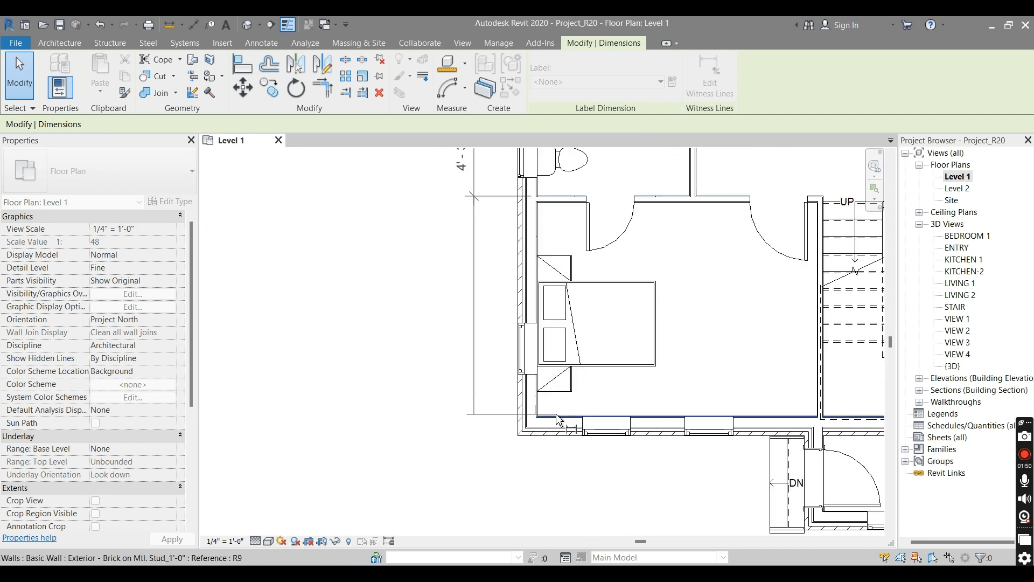
left_click(548, 418)
scroll(511, 405, "down", 4)
left_click(482, 420)
key("Escape")
Examine the extended dimension string along the exterior wall and the Edit Witness Lines command available for it.
scroll(485, 421, "down", 5)
scroll(512, 393, "up", 6)
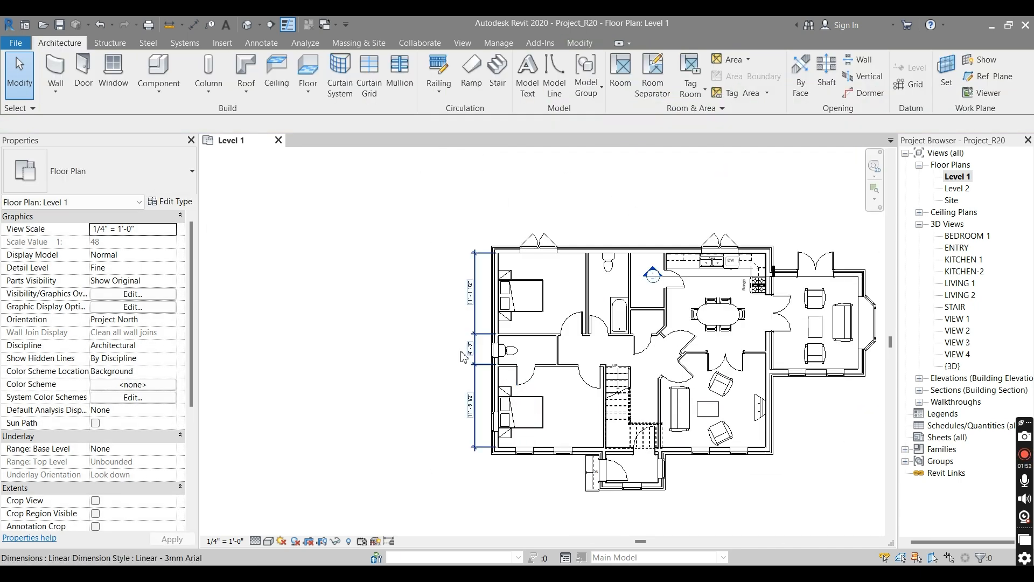
left_click(553, 357)
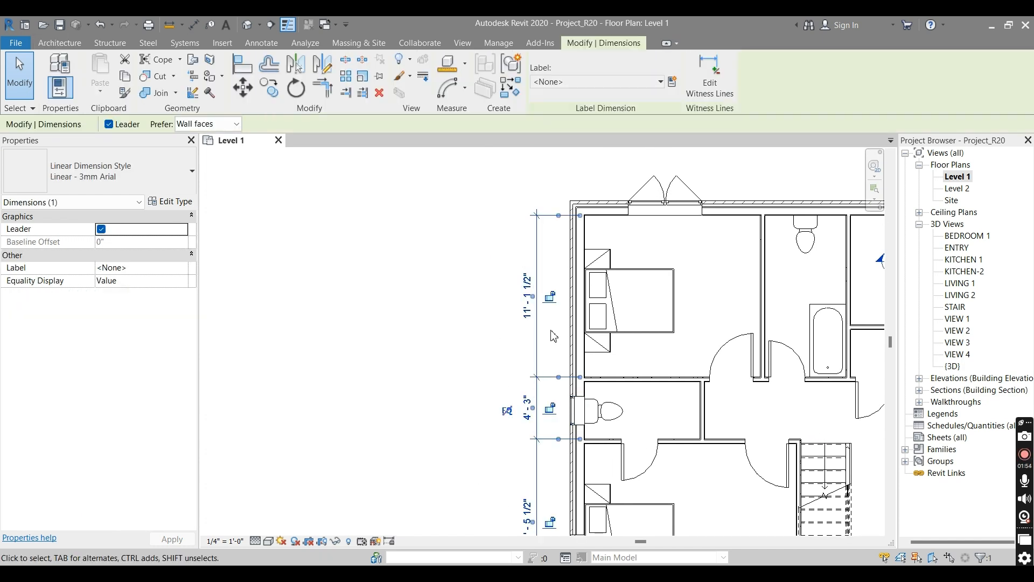
scroll(495, 302, "down", 3)
middle_click_drag(527, 361, 541, 380)
scroll(499, 326, "up", 2)
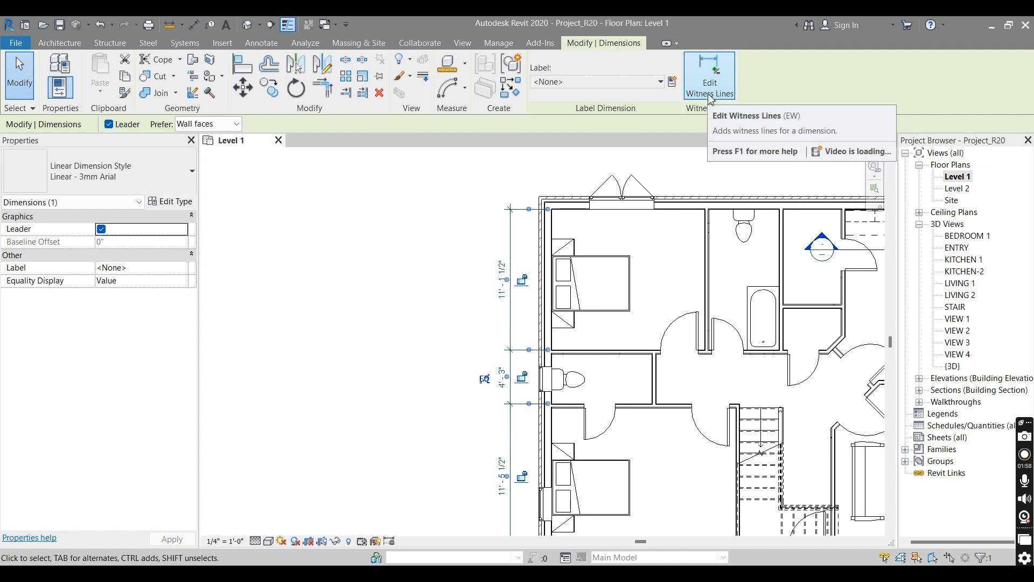
middle_click_drag(538, 296, 526, 261)
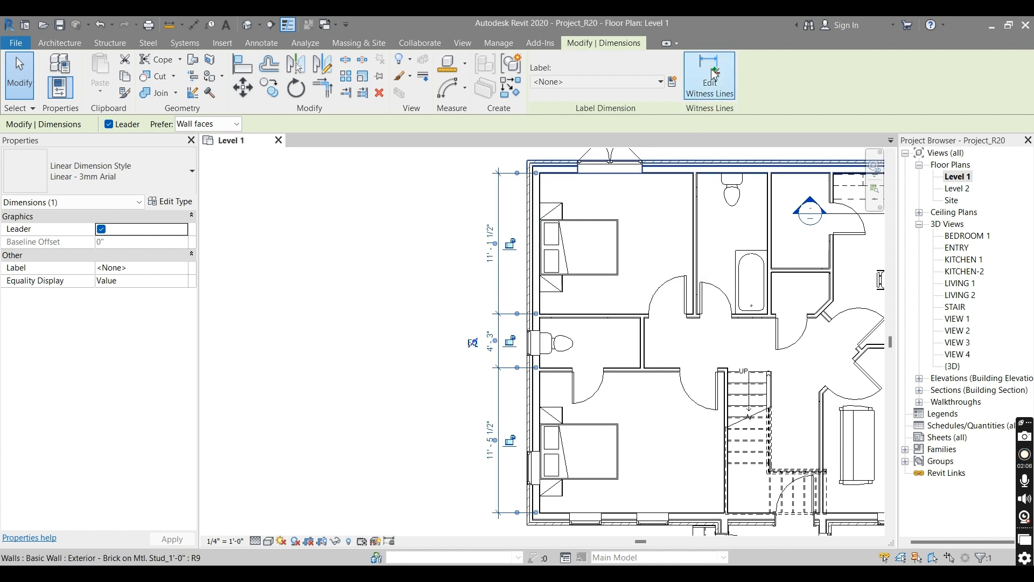
key("Escape")
Edit the dimension string's witness lines to remove the reference on the lower bedroom's exterior wall.
left_click(502, 407)
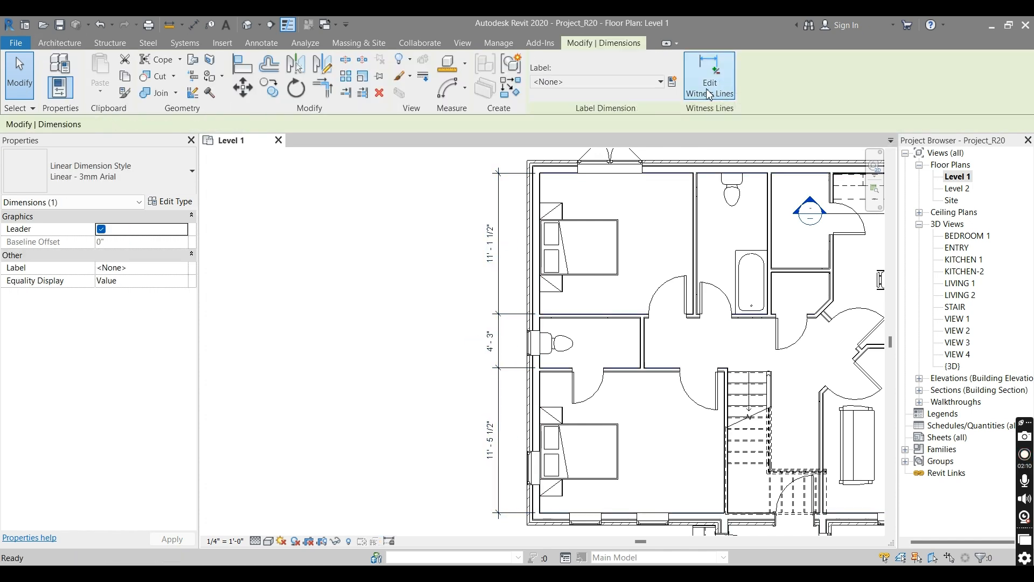
left_click(713, 89)
scroll(519, 516, "up", 4)
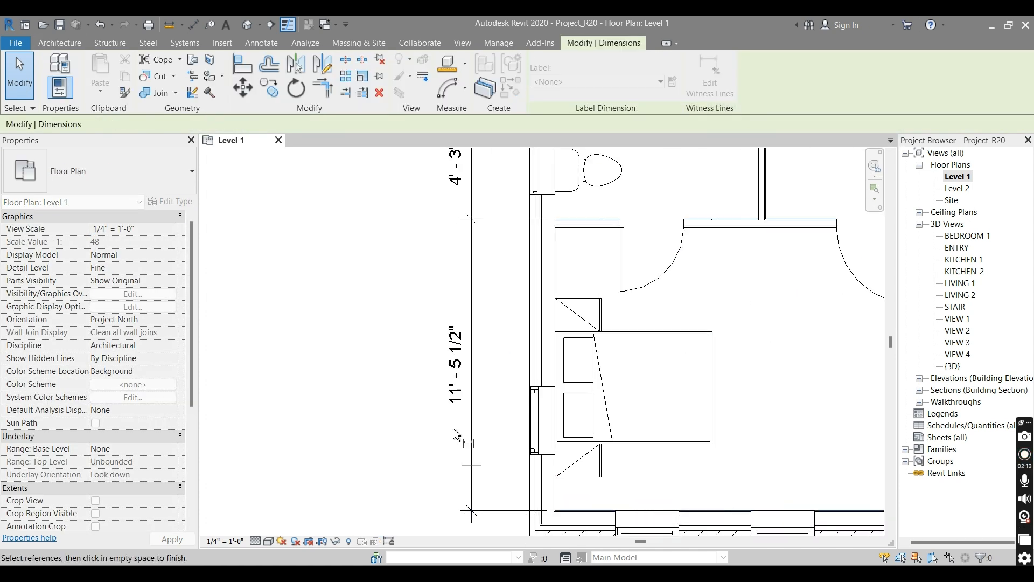
scroll(474, 462, "down", 2)
scroll(517, 468, "up", 3)
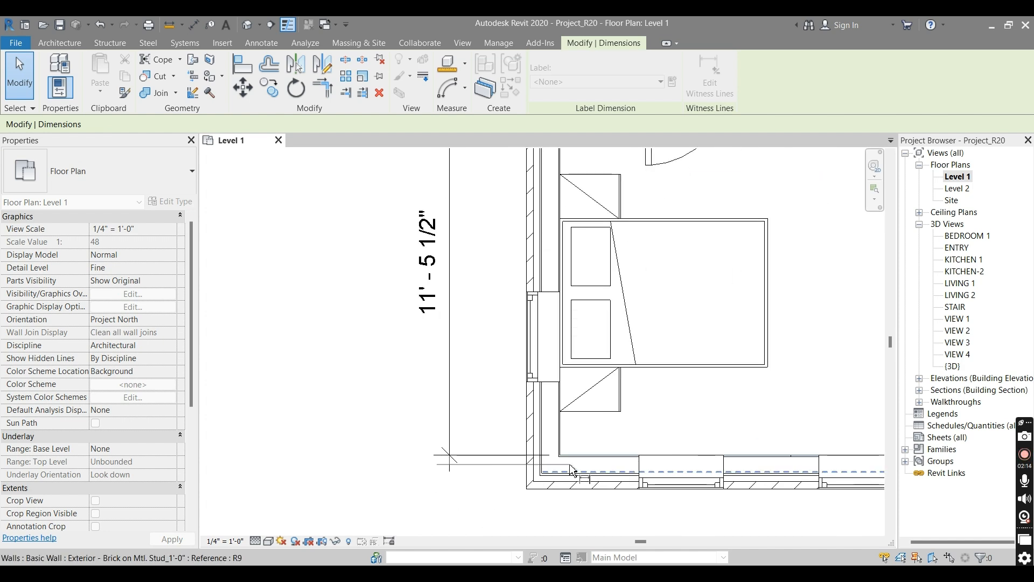
scroll(572, 470, "up", 2)
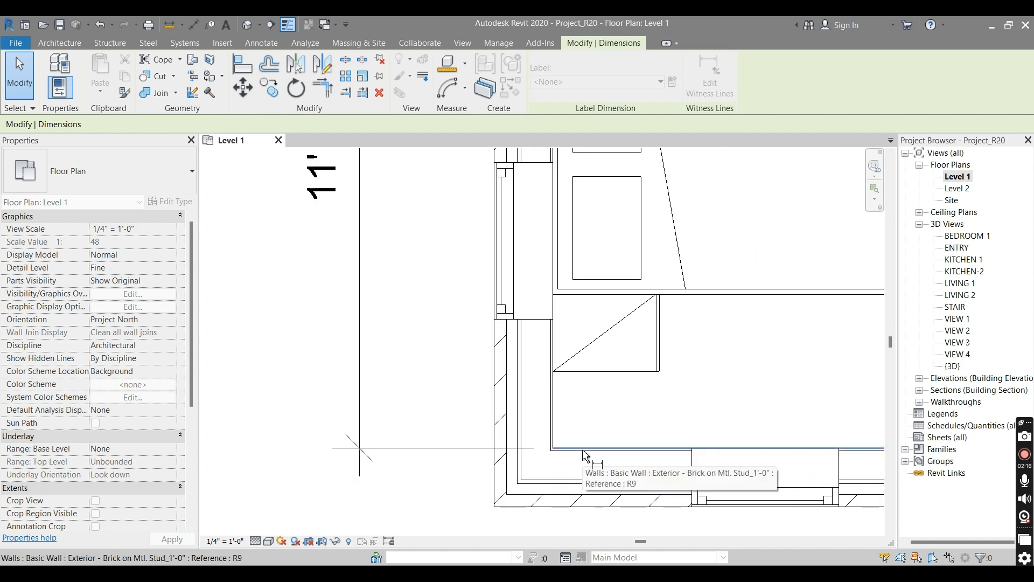
scroll(586, 456, "down", 5)
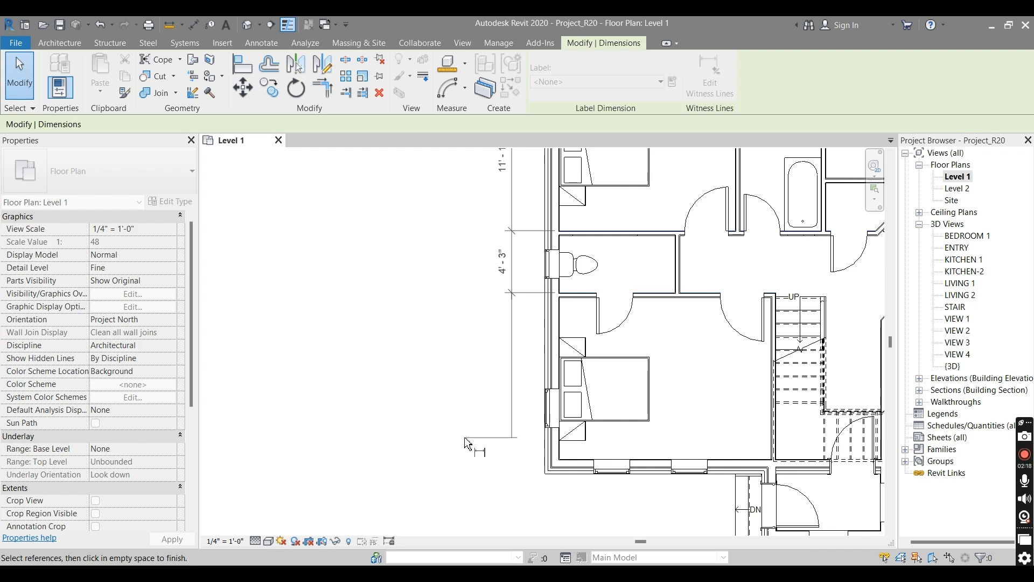
Remove the reference on the toilet room's lower wall as well and finish editing the witness lines.
scroll(445, 385, "up", 3)
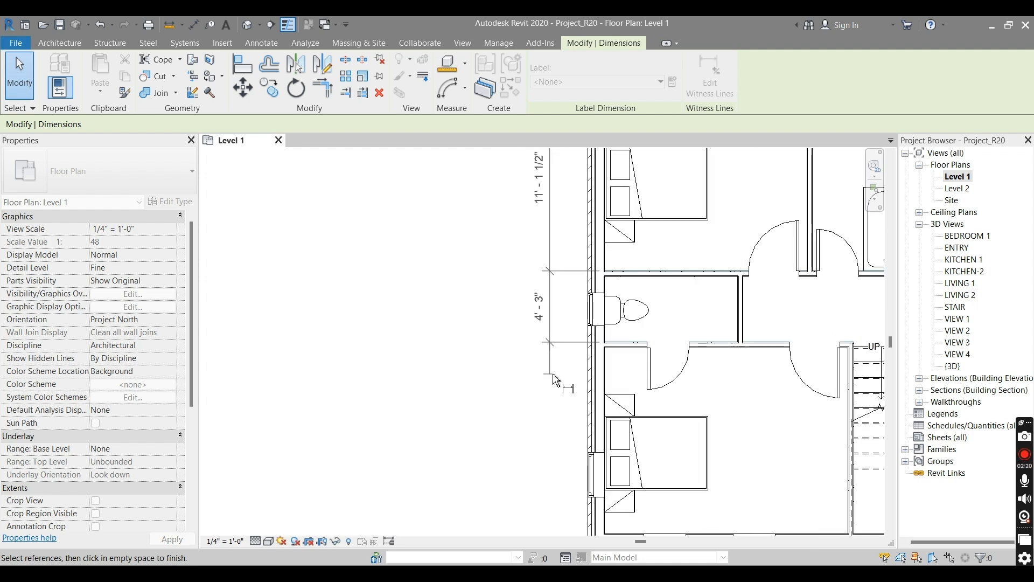
scroll(554, 379, "up", 2)
scroll(550, 376, "down", 2)
scroll(542, 370, "up", 4)
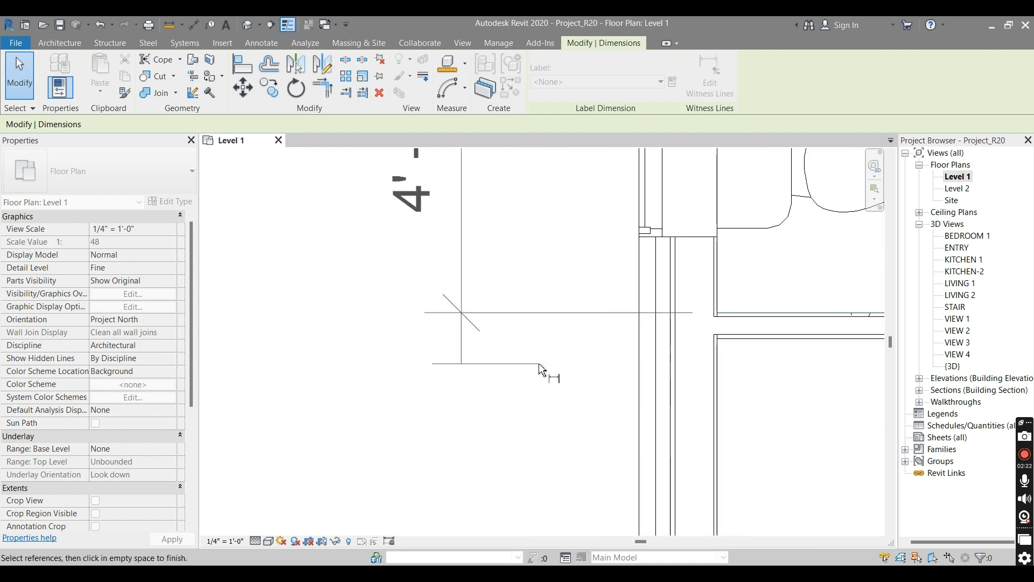
scroll(436, 373, "down", 3)
scroll(635, 334, "up", 2)
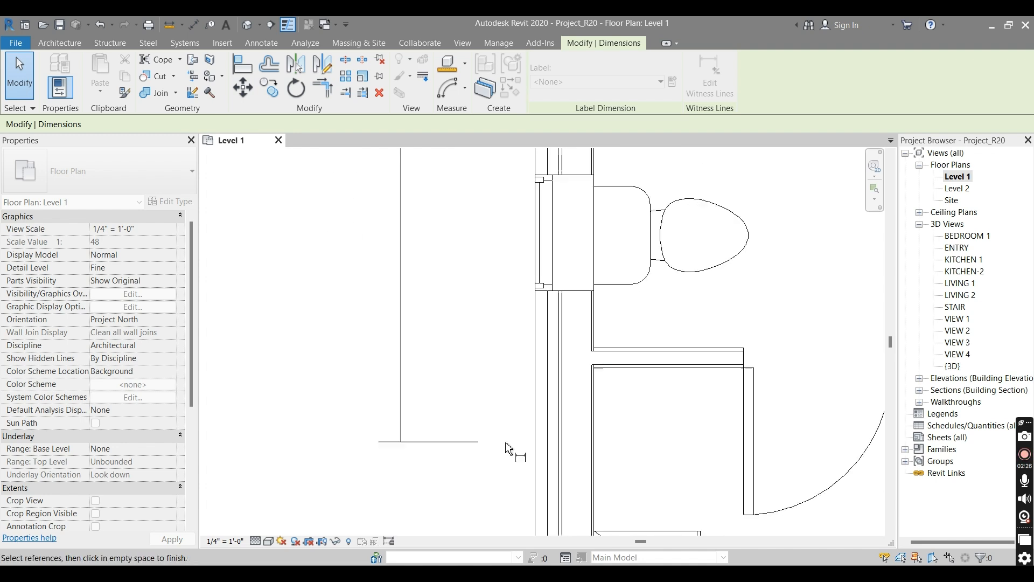
scroll(499, 438, "down", 4)
left_click(397, 393)
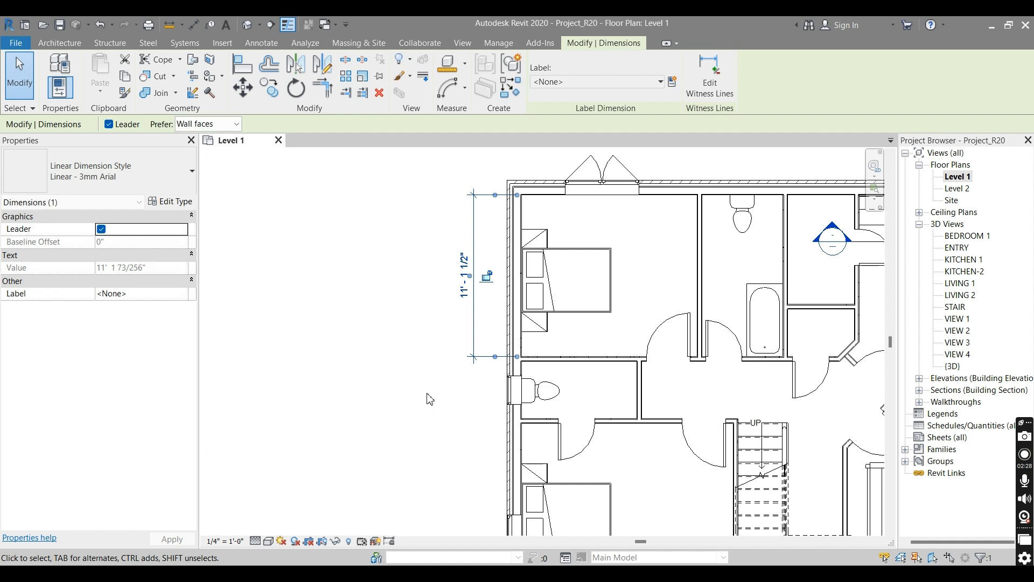
scroll(501, 400, "down", 4)
scroll(525, 382, "up", 3)
key("Escape")
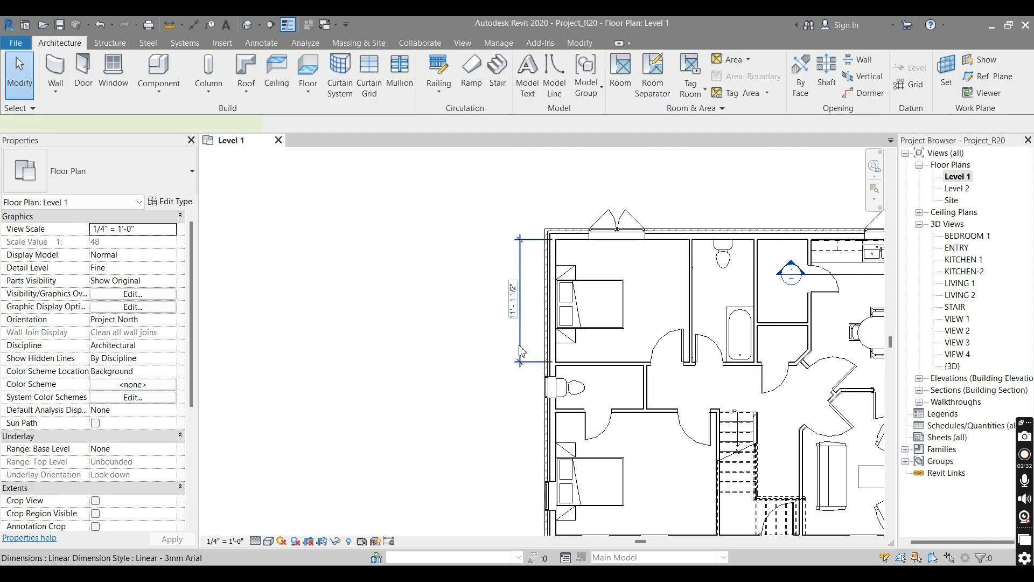
Edit the upper bedroom dimension's witness lines to add the toilet room's lower wall as a reference.
left_click(519, 350)
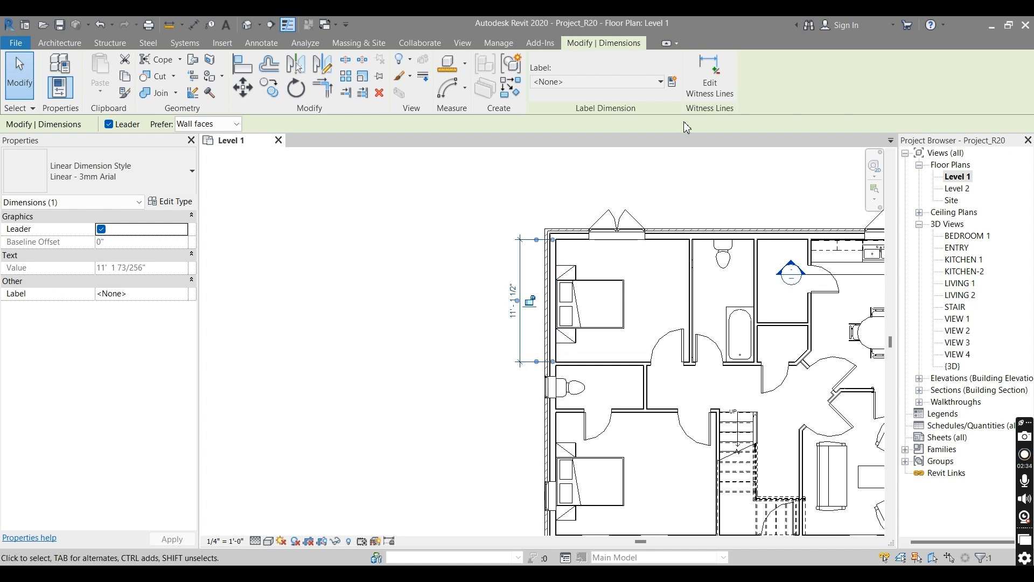
left_click(722, 88)
scroll(509, 281, "down", 3)
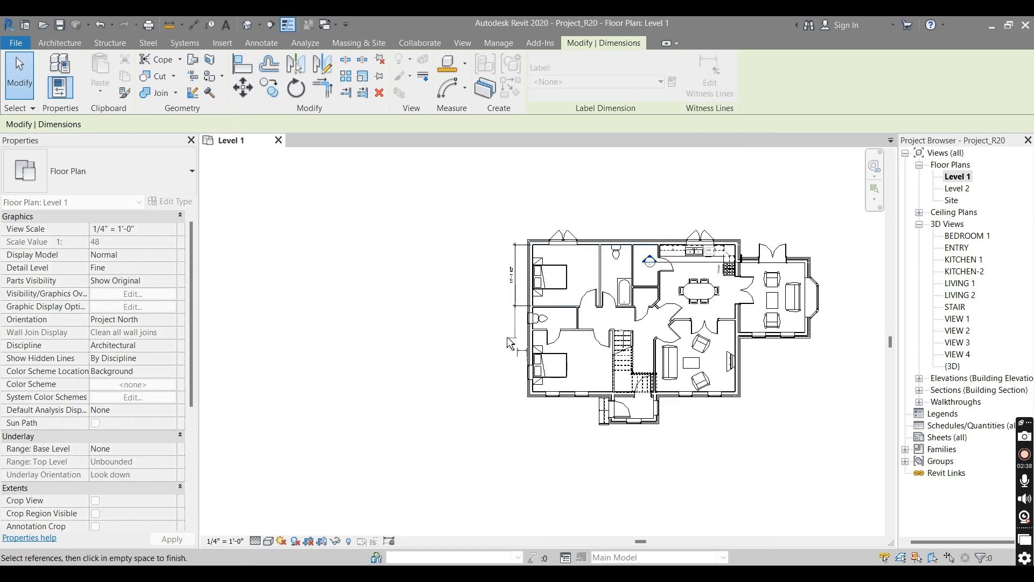
scroll(510, 343, "up", 4)
scroll(592, 322, "up", 2)
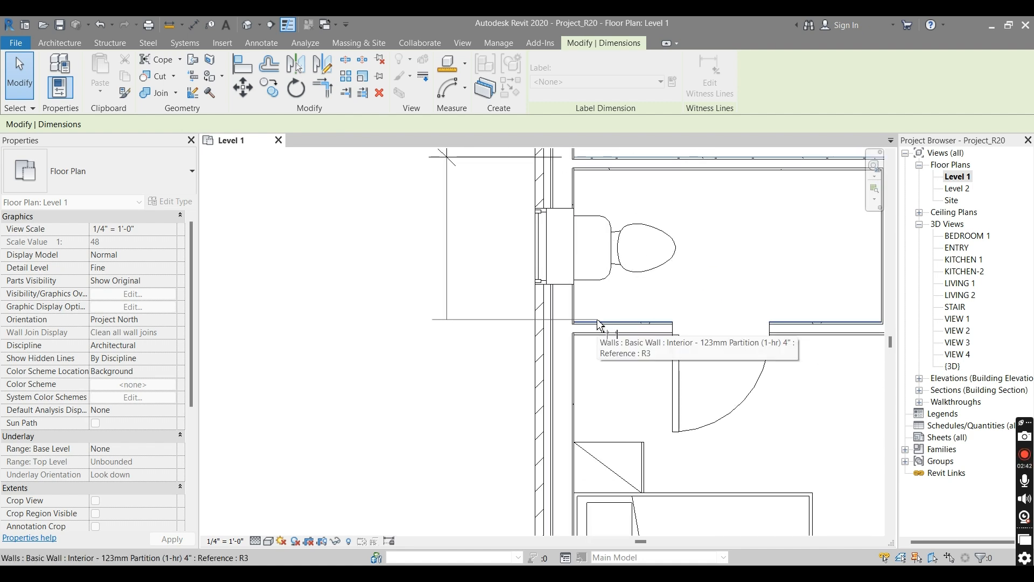
left_click(599, 325)
Add the inner face of the lower bedroom's exterior wall as a reference and finish the dimension string.
scroll(601, 321, "down", 3)
scroll(528, 327, "down", 3)
scroll(575, 417, "up", 6)
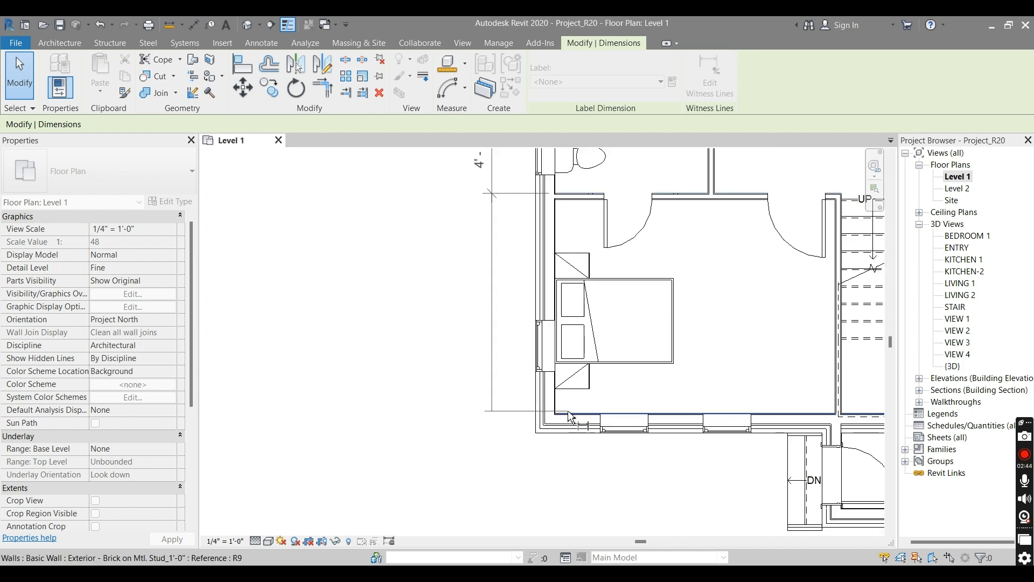
left_click(575, 417)
scroll(575, 417, "down", 3)
left_click(443, 392)
scroll(443, 393, "down", 3)
middle_click_drag(494, 431, 550, 515)
scroll(515, 437, "up", 4)
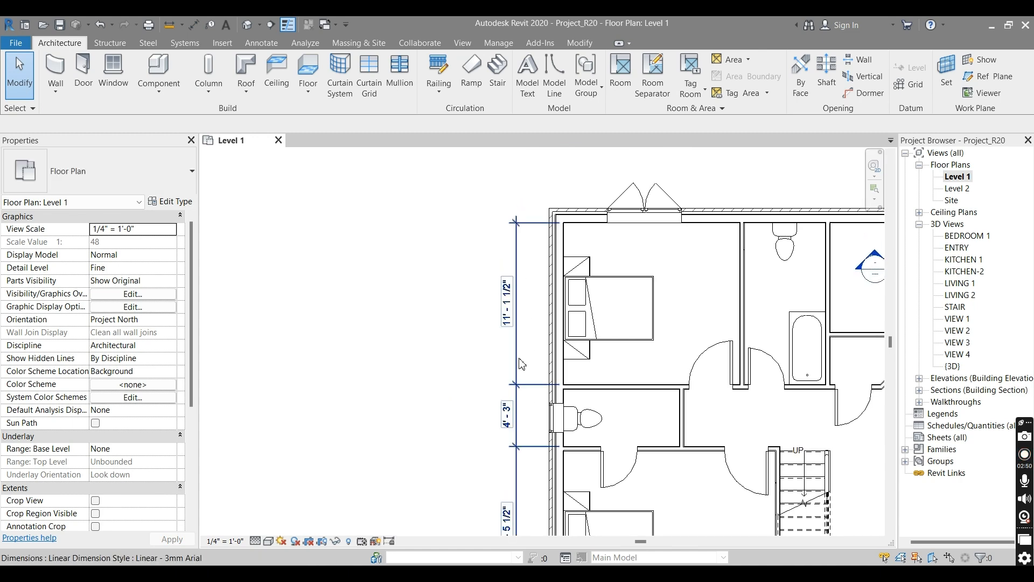
Delete only the toilet room's segment from the dimension string, keeping the two bedroom dimensions.
left_click(522, 353)
scroll(517, 417, "up", 2)
scroll(516, 426, "down", 6)
middle_click_drag(515, 419, 518, 408)
scroll(521, 385, "up", 3)
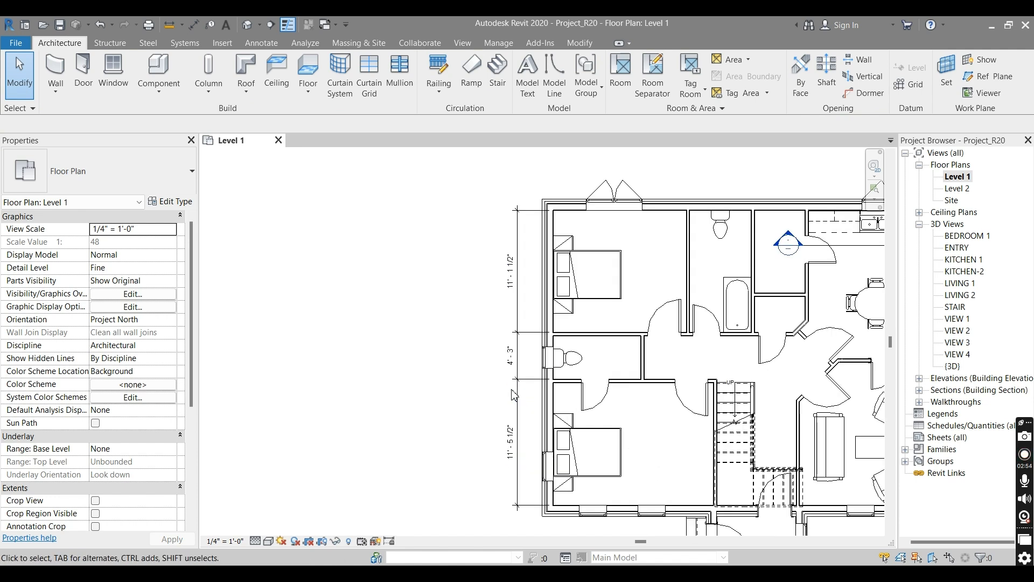
scroll(524, 375, "up", 2)
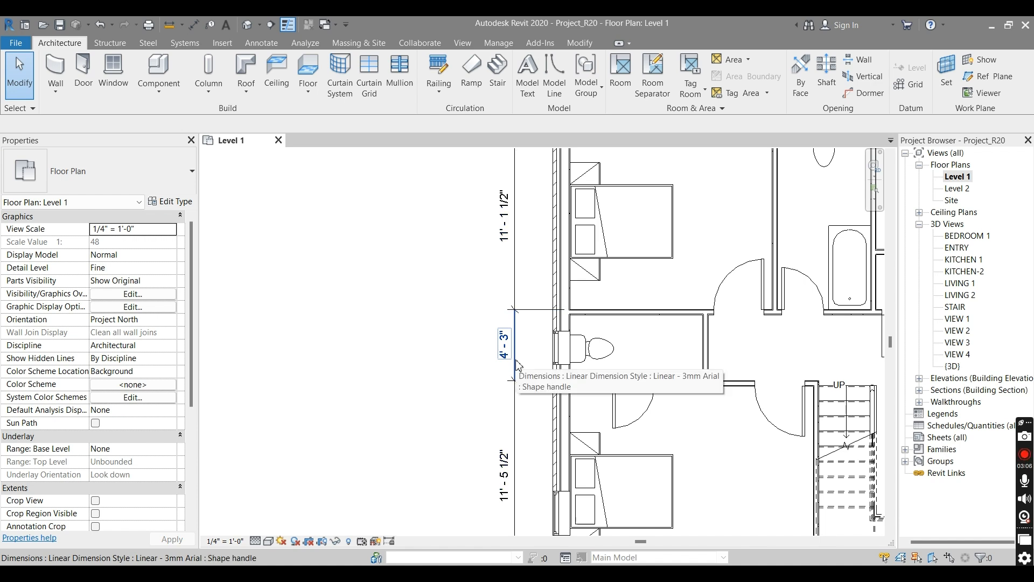
left_click(519, 365)
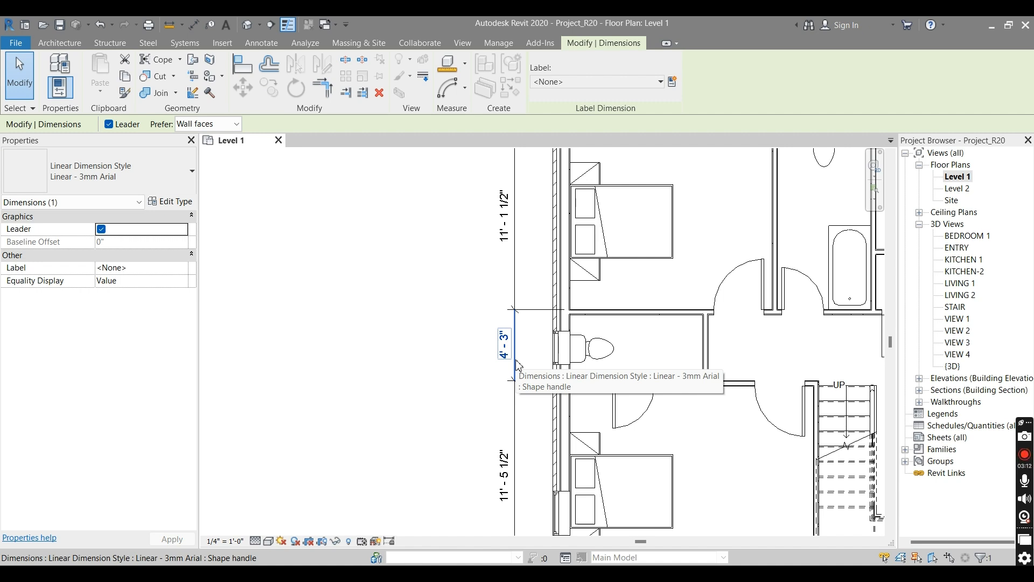
key("Delete")
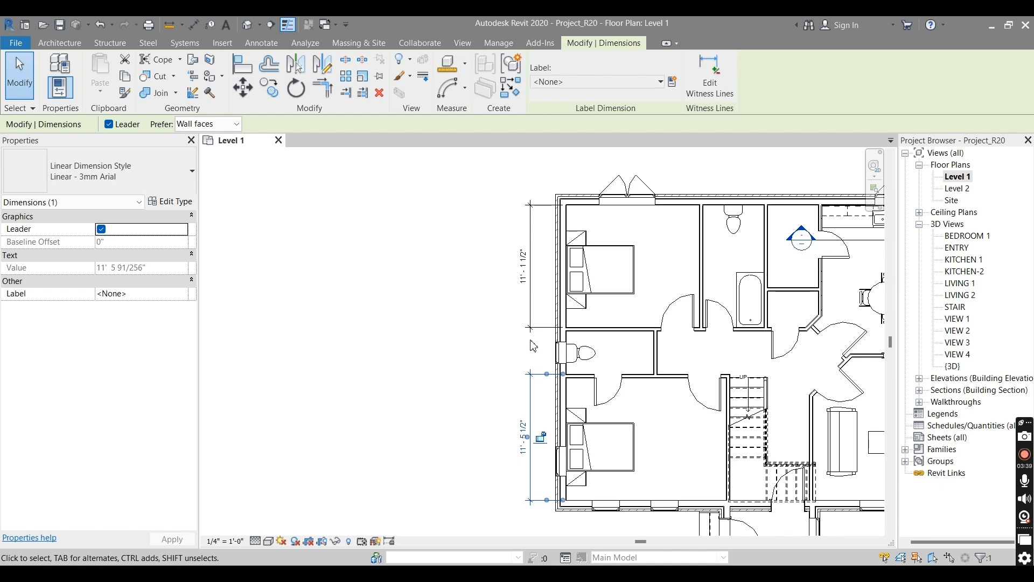
key("Escape")
left_click(530, 307)
key("Escape")
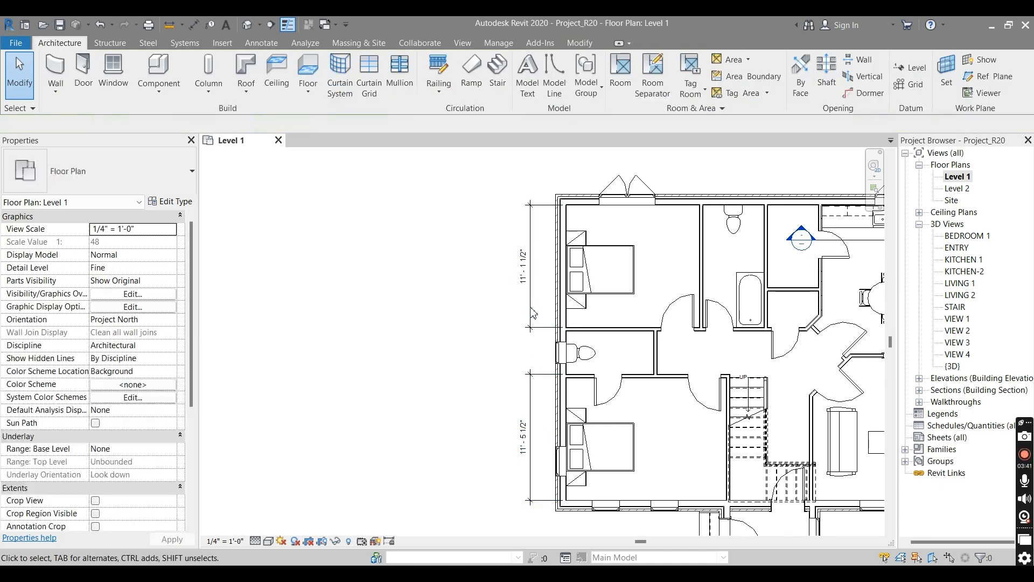
Examine the type properties of the upper bedroom's dimension, including the Dimension String Type options, and close them without changes.
left_click(531, 311)
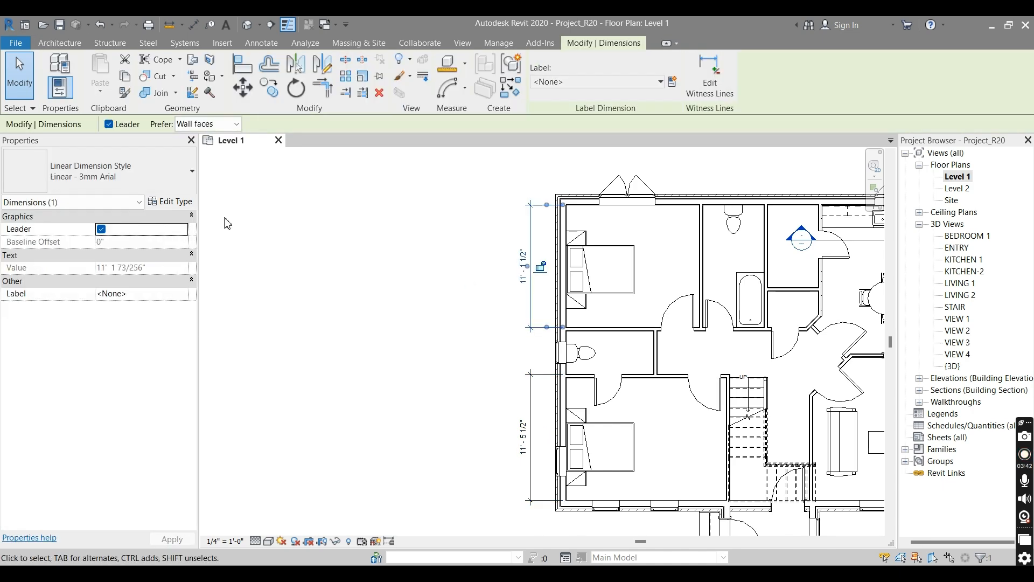
left_click(173, 206)
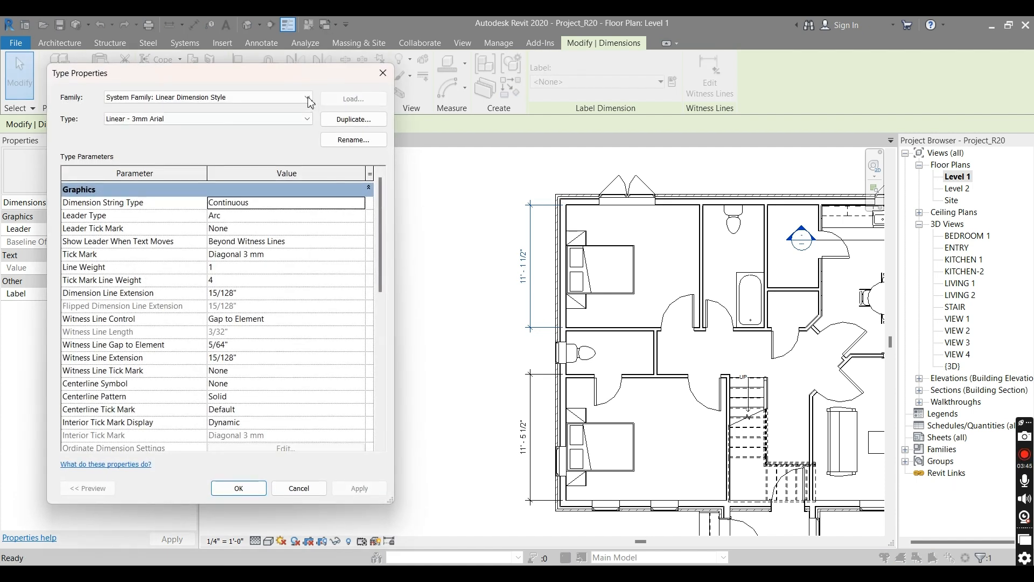
left_click_drag(279, 73, 332, 83)
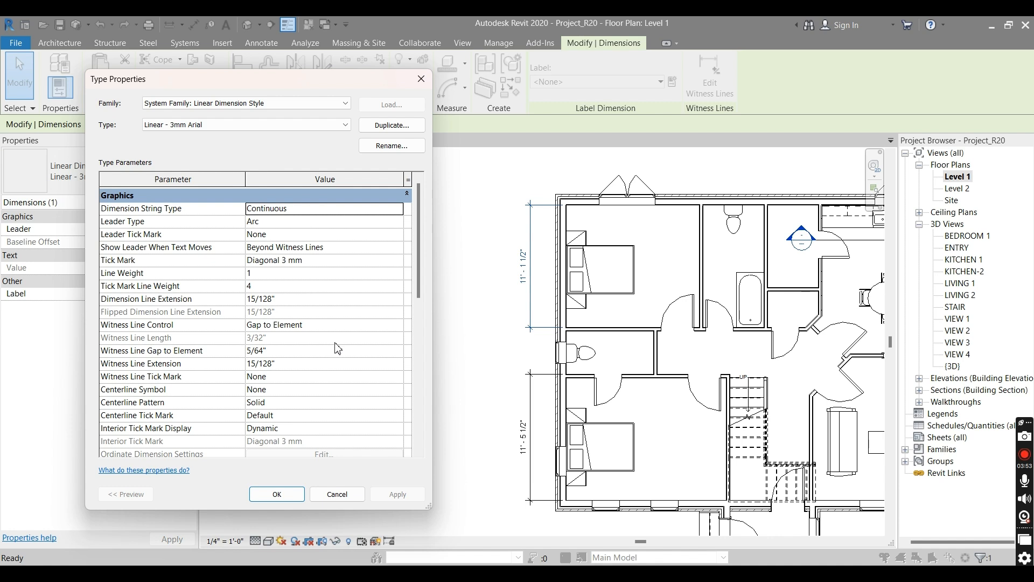
scroll(309, 399, "down", 3)
scroll(317, 332, "up", 3)
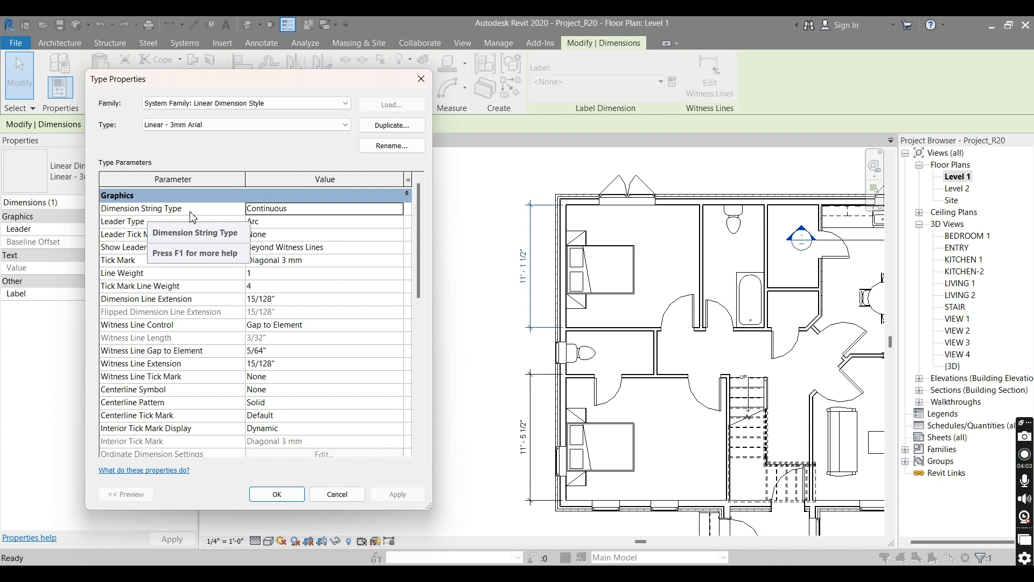
left_click(380, 214)
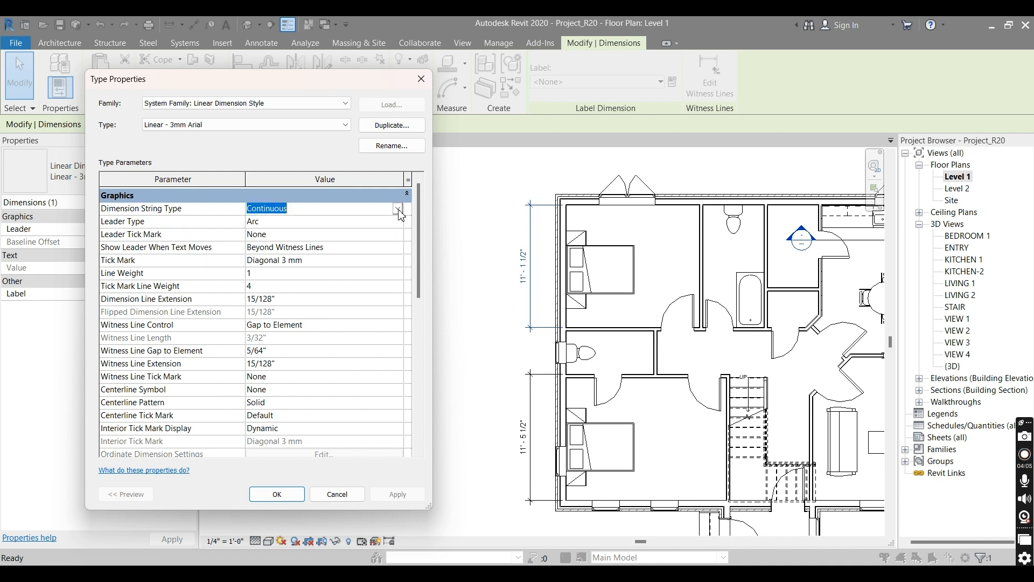
left_click(399, 209)
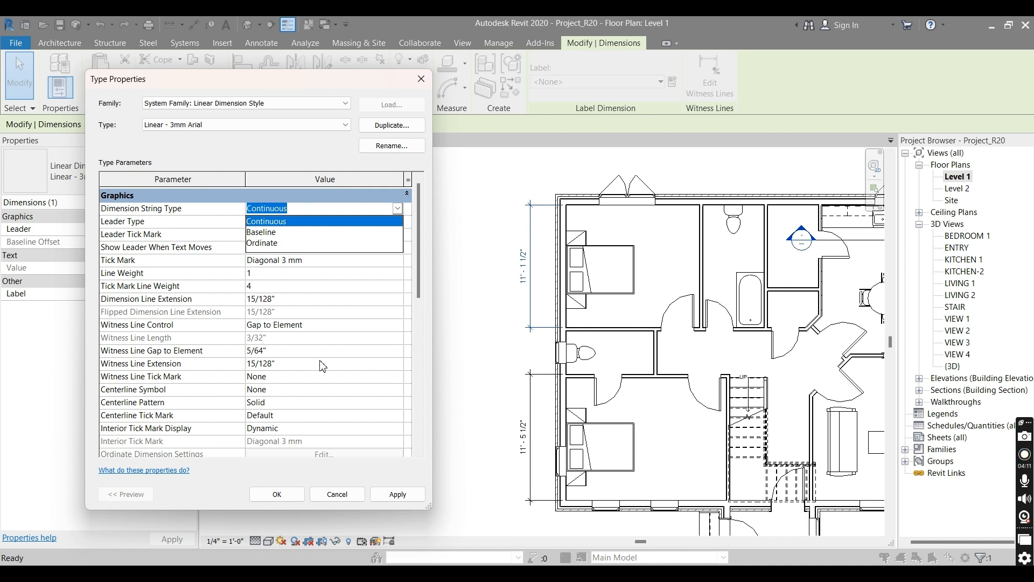
left_click(343, 498)
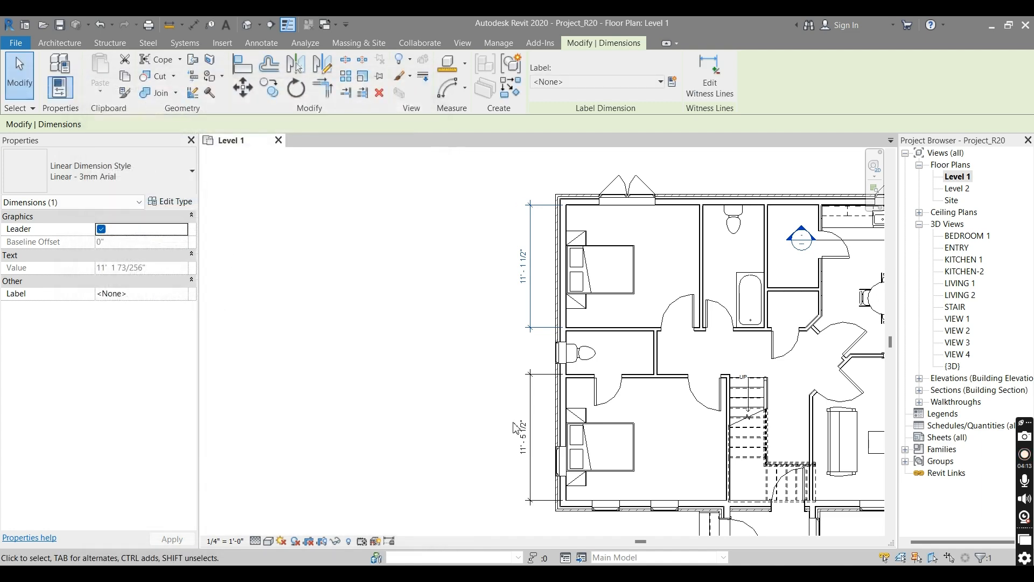
key("Escape")
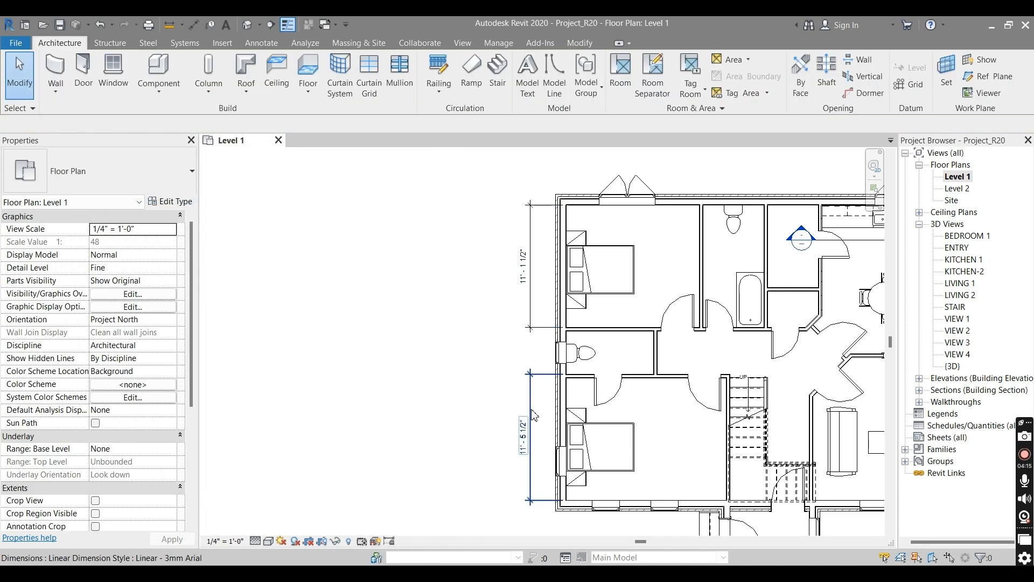
Delete the lower bedroom's dimension outside the exterior wall.
left_click(535, 415)
key("Escape")
left_click(535, 414)
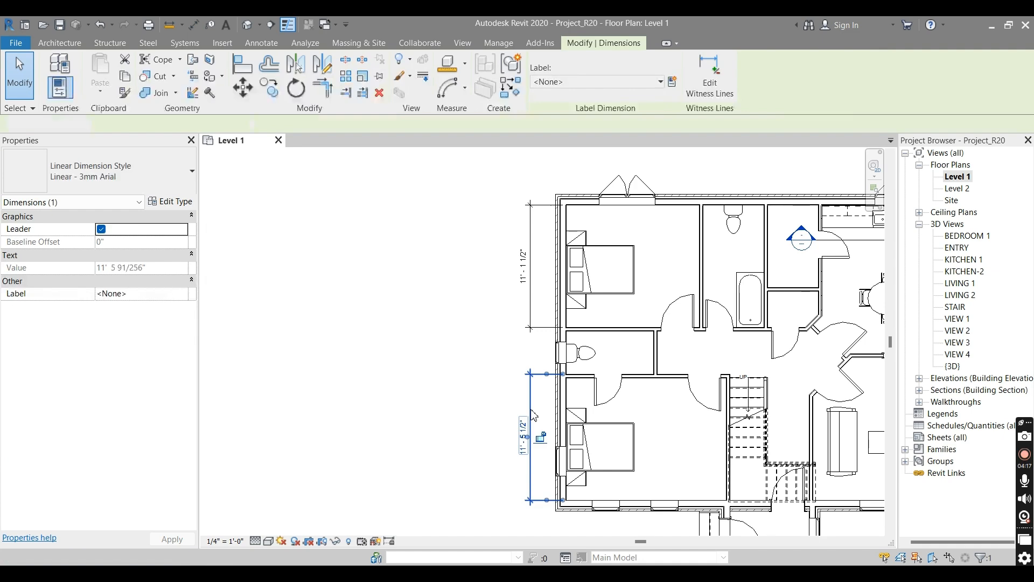
key("Escape")
key("d")
key("i")
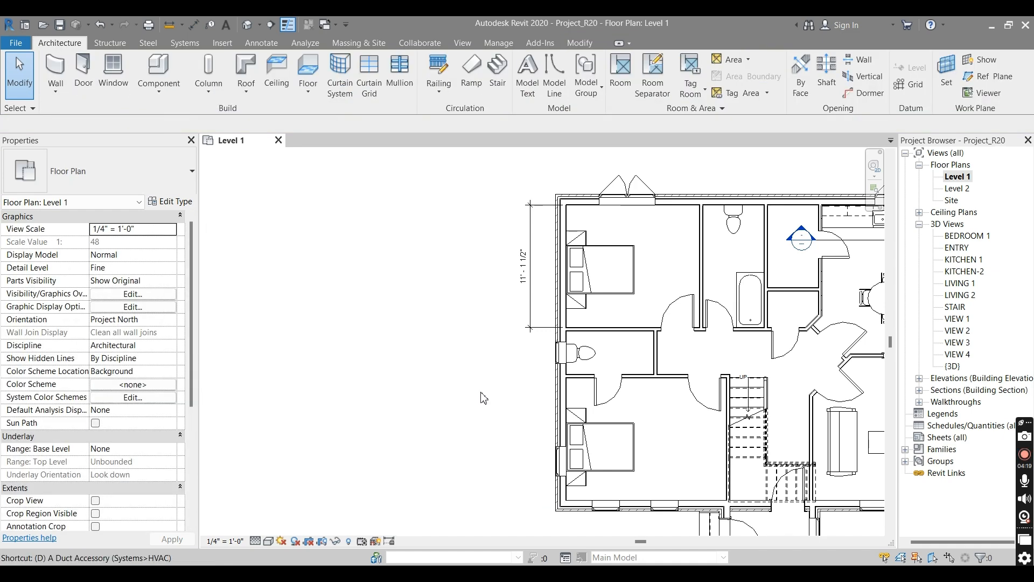
key("Escape")
Edit the remaining dimension's witness lines to include the toilet room's lower wall and the inner face of the lower bedroom's exterior wall.
left_click(542, 328)
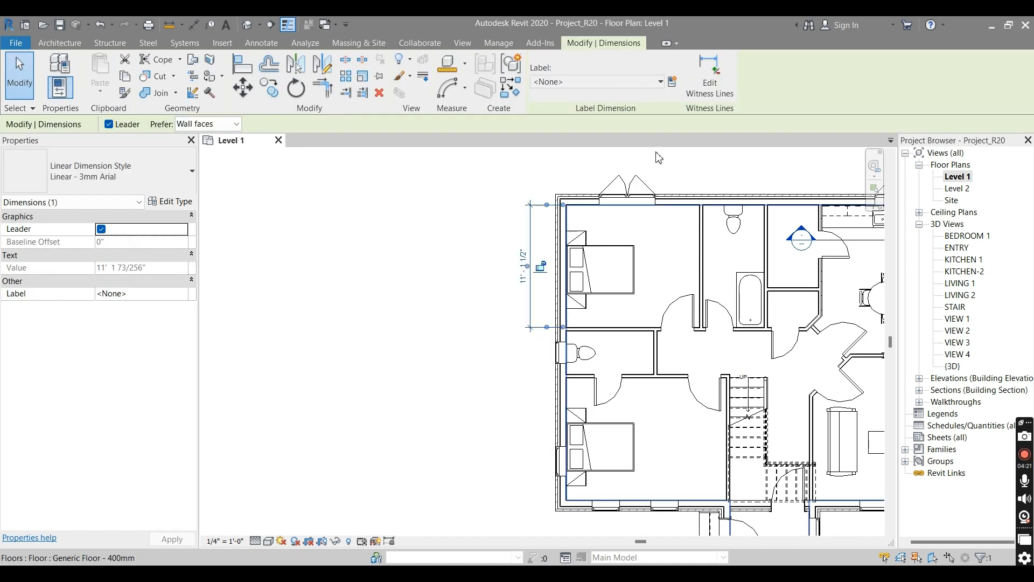
left_click(710, 73)
scroll(587, 379, "up", 2)
left_click(587, 380)
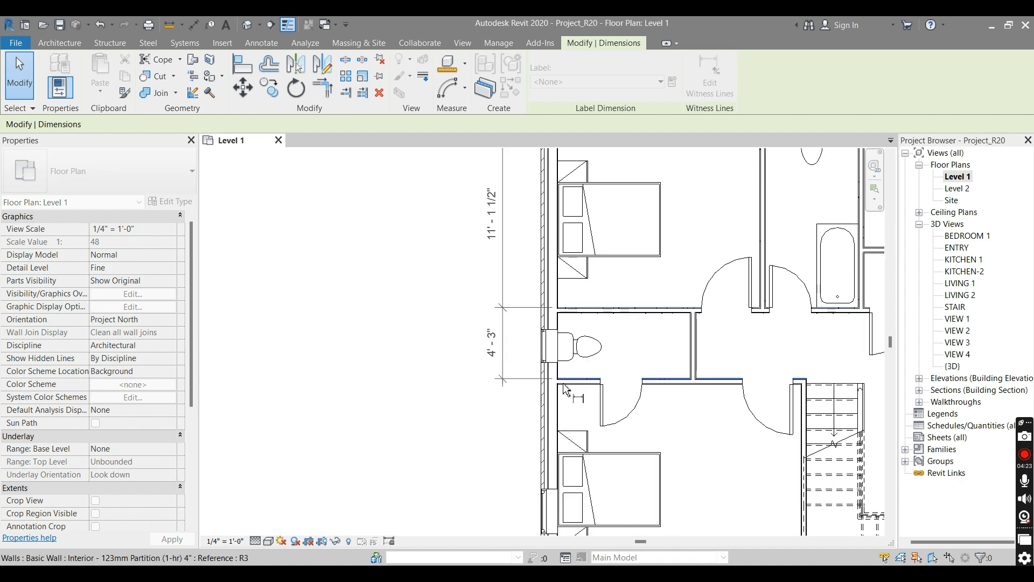
scroll(579, 439, "down", 2)
scroll(572, 506, "up", 2)
scroll(587, 487, "down", 3)
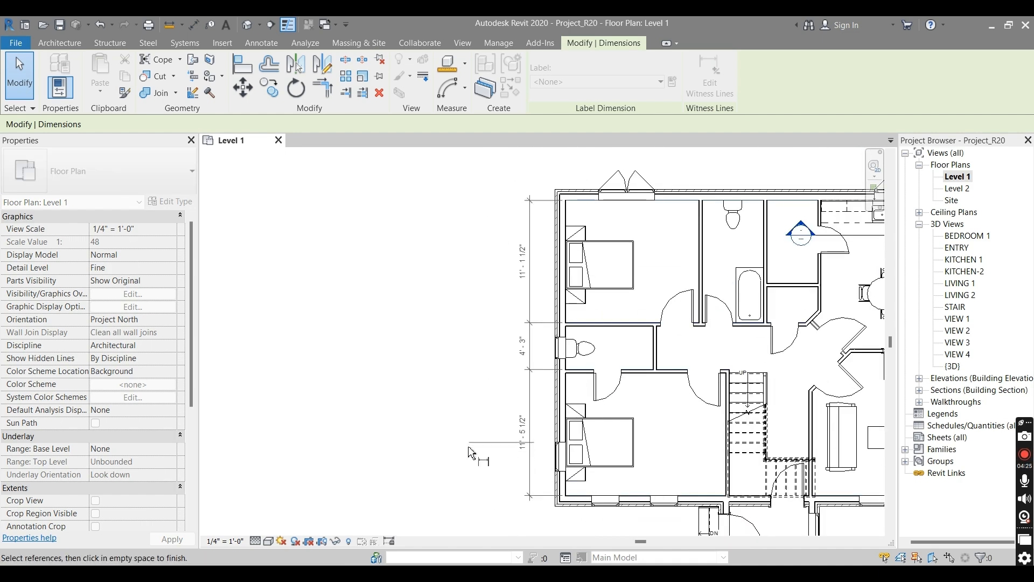
key("Escape")
Set the Dimension String Type of the bedroom and toilet room dimension string to Baseline in its type properties.
left_click(535, 397)
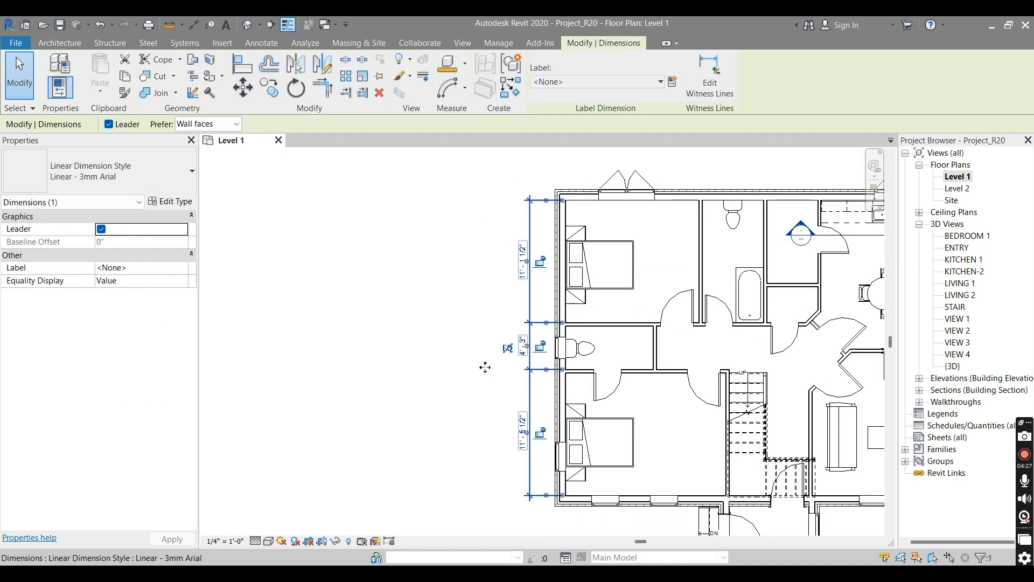
left_click(183, 203)
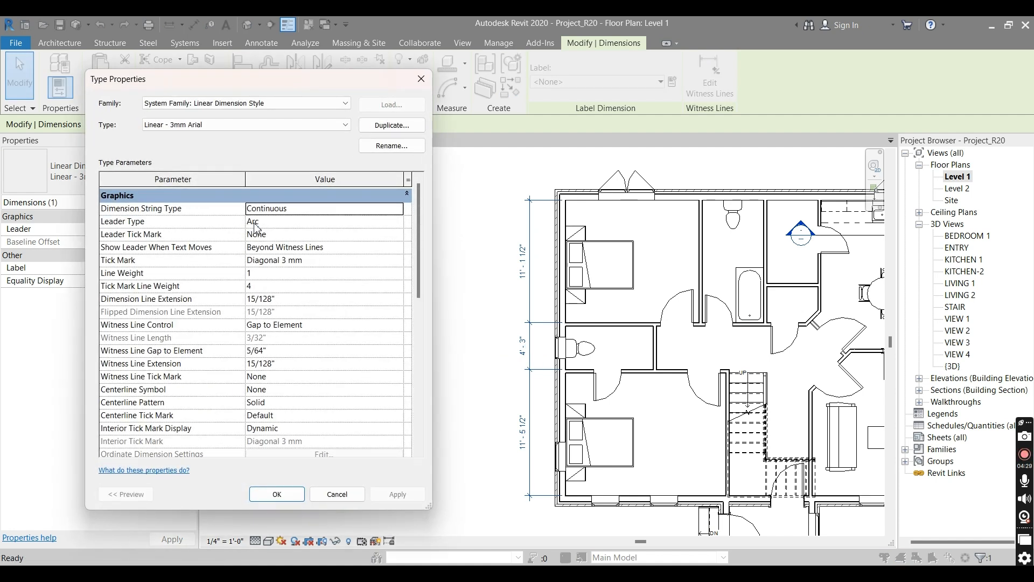
left_click(337, 209)
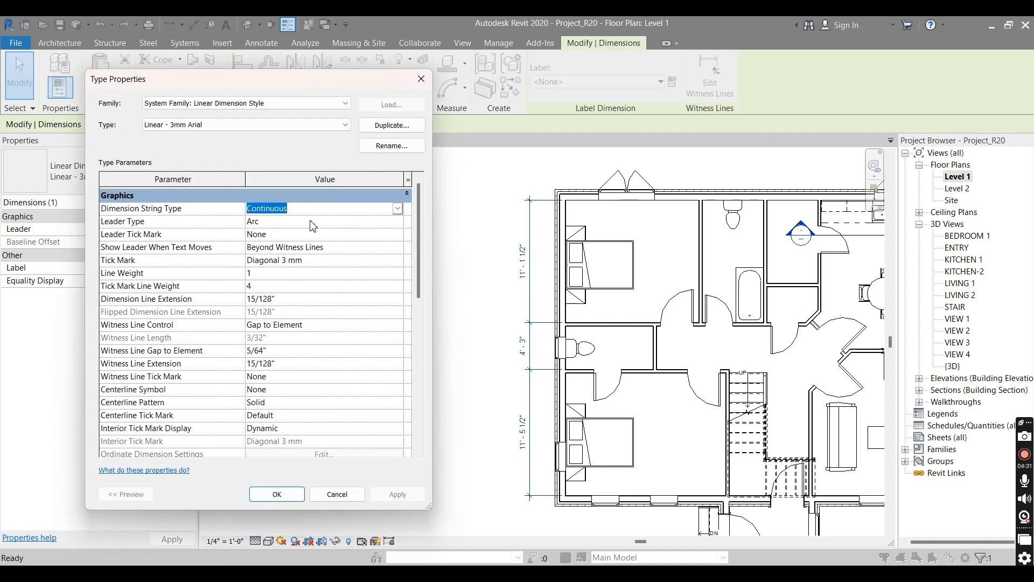
left_click(398, 210)
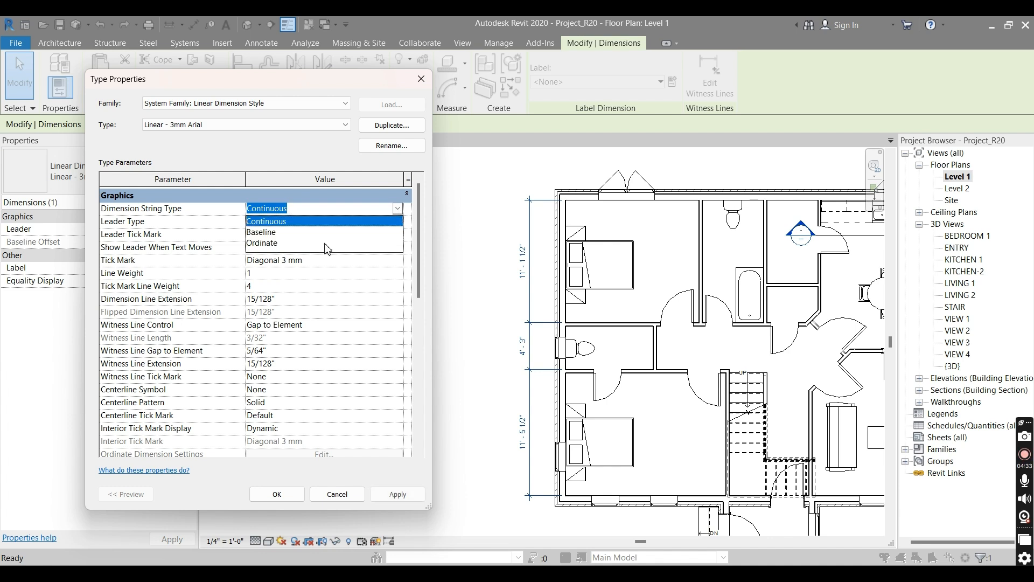
left_click(263, 232)
left_click(383, 492)
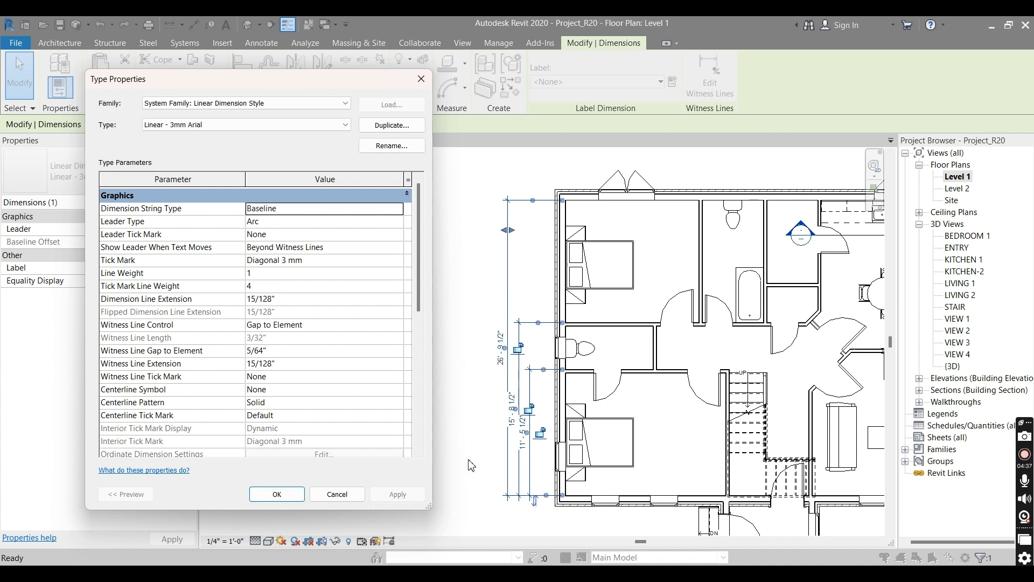
key("Return")
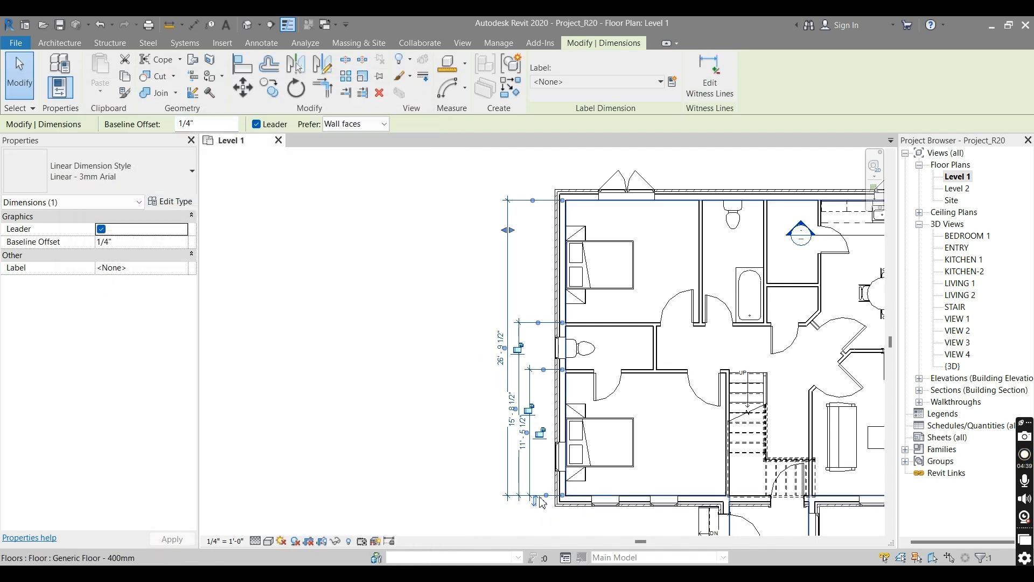
Change the Dimension String Type of the same dimension string to Ordinate and apply it.
left_click(540, 273)
left_click(507, 270)
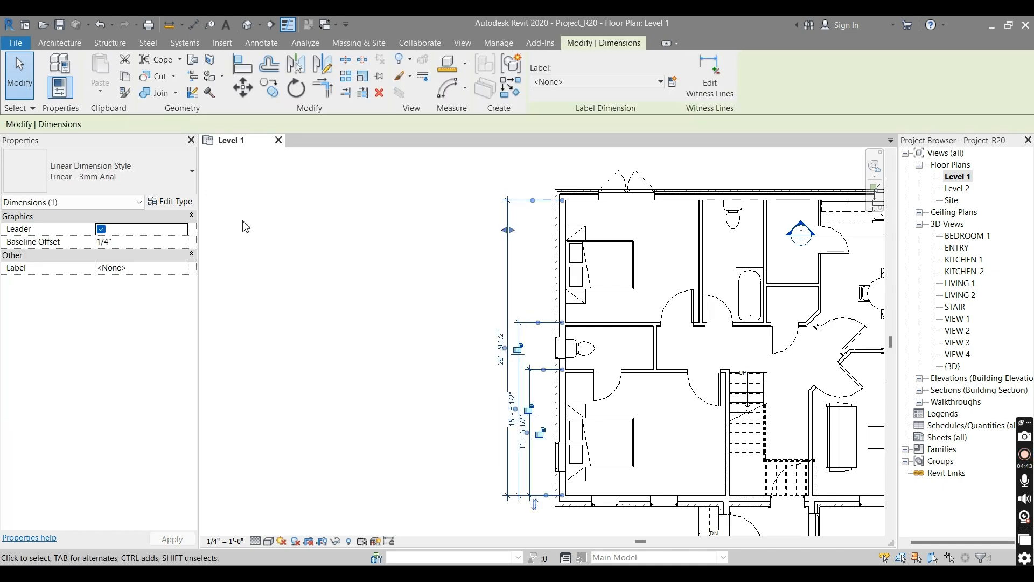
left_click(170, 201)
left_click(399, 211)
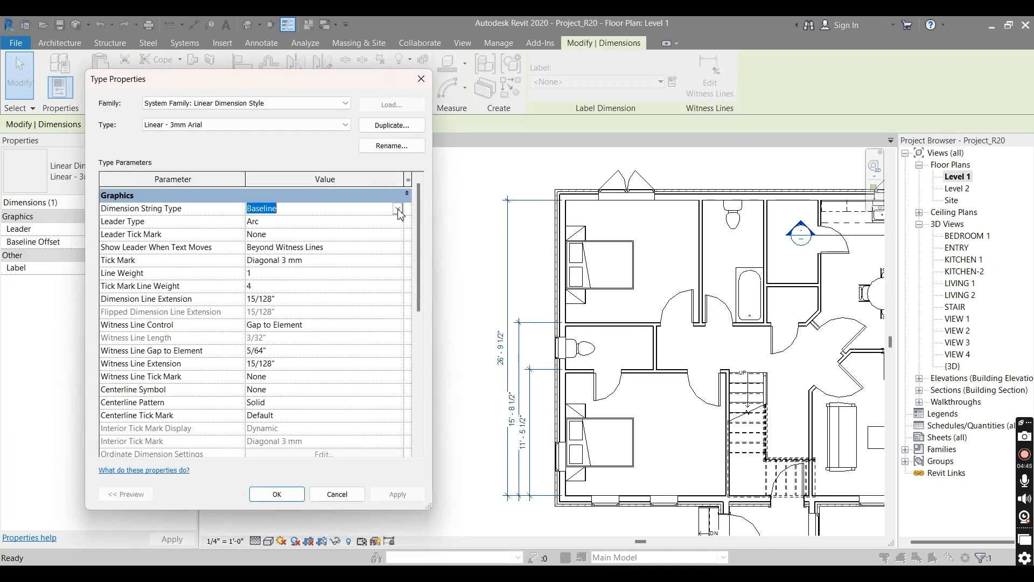
left_click(397, 209)
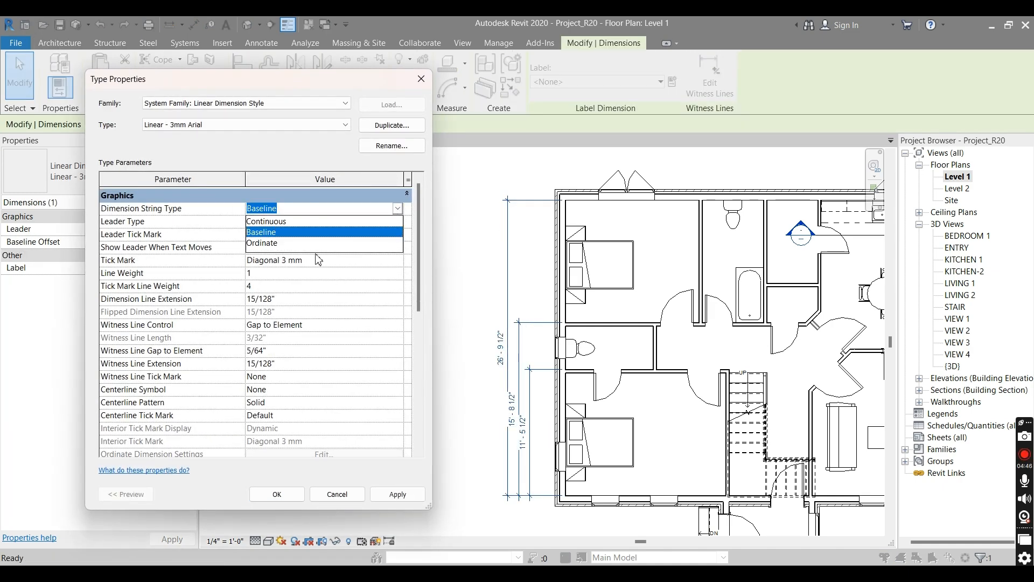
left_click(272, 243)
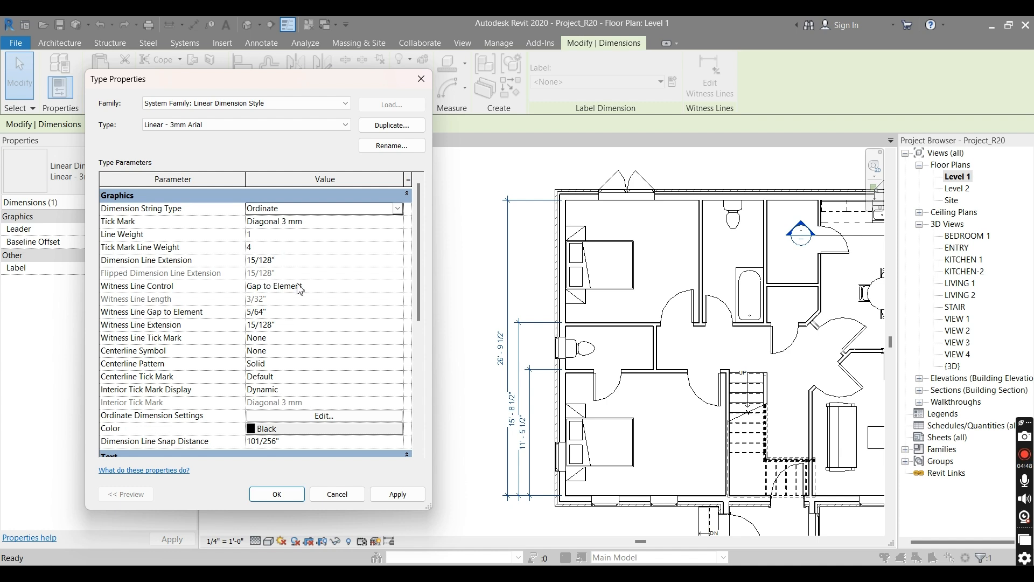
left_click(398, 495)
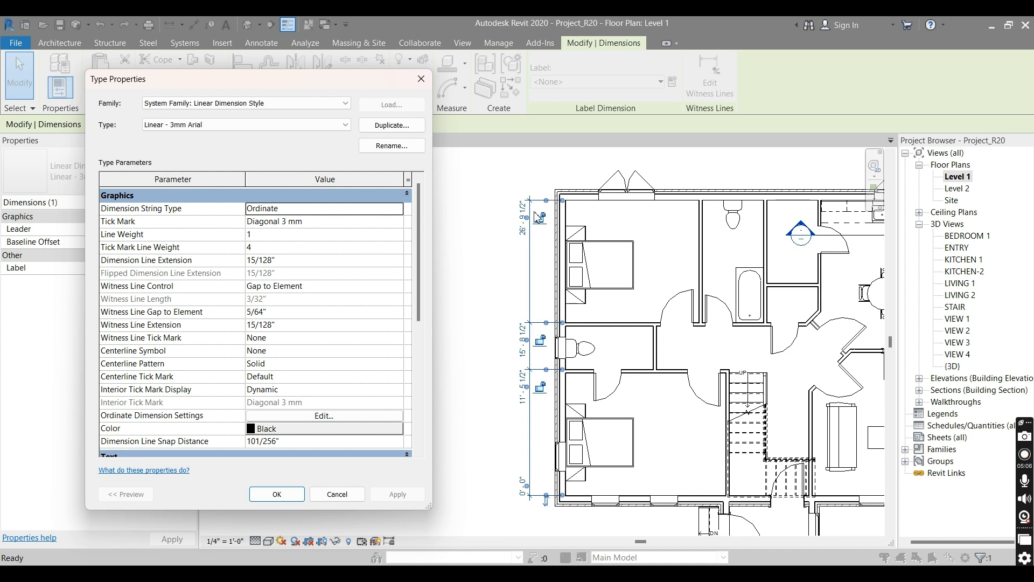
Switch the linear dimension style's Dimension String Type back to Continuous and apply it.
left_click(397, 209)
left_click(397, 209)
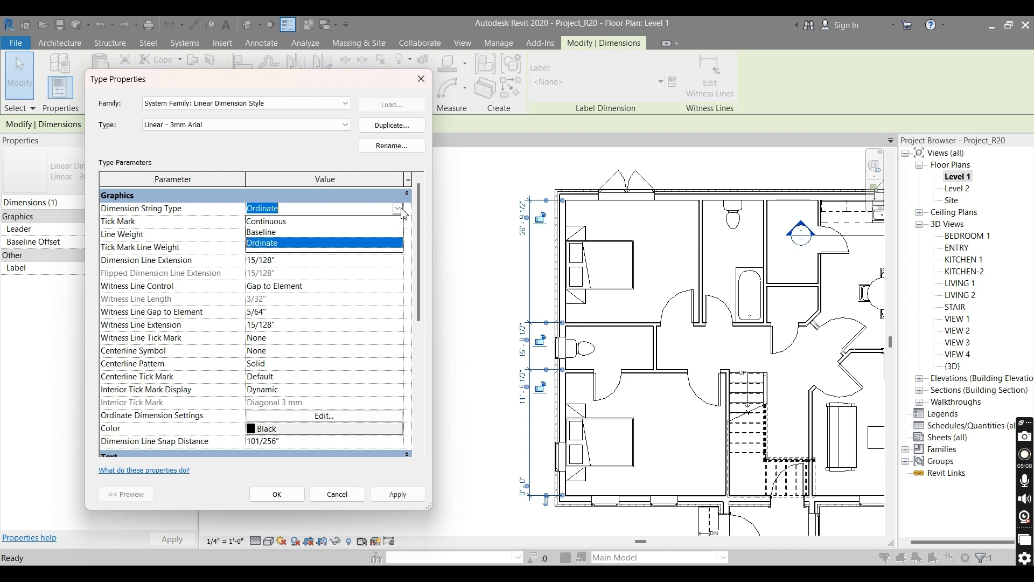
left_click(274, 222)
left_click(402, 493)
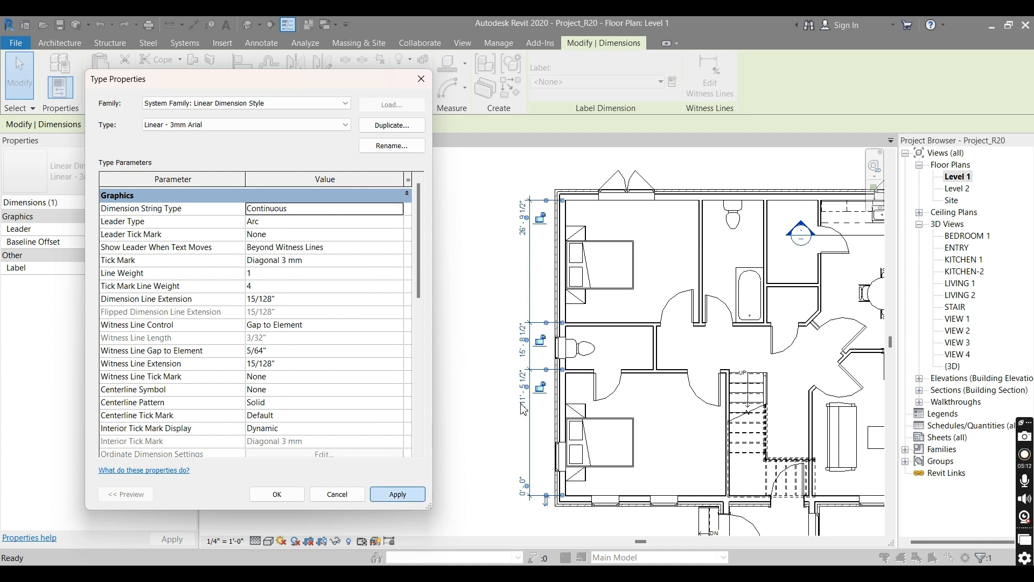
Apply the Baseline option again as the linear dimension style's Dimension String Type.
left_click(391, 211)
left_click(397, 209)
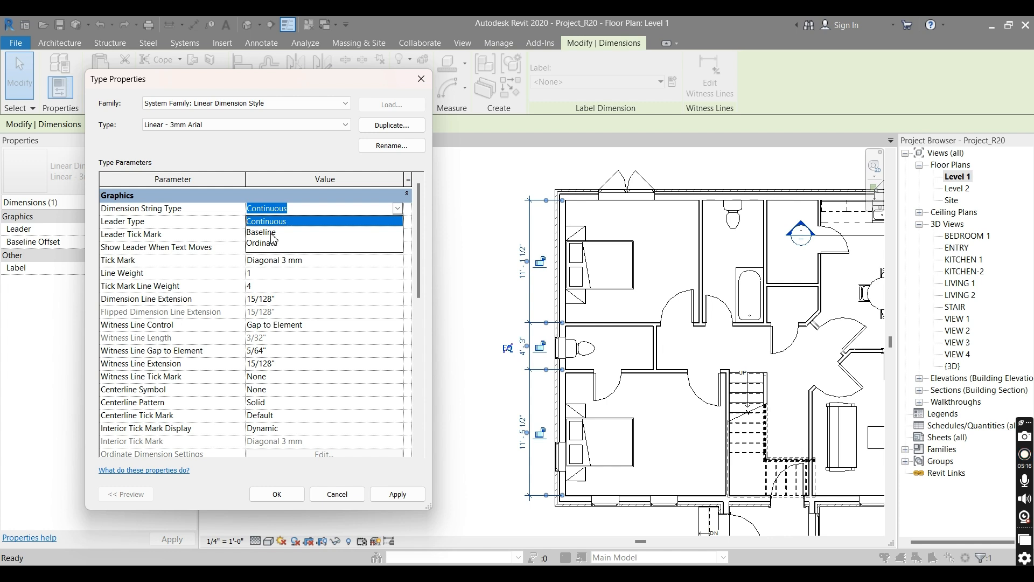
left_click(272, 234)
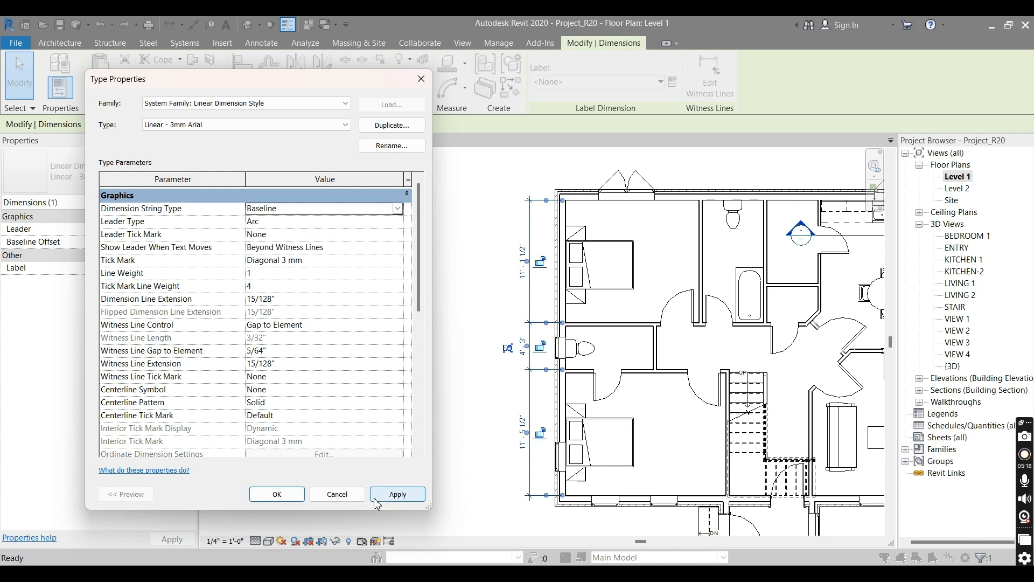
left_click(397, 494)
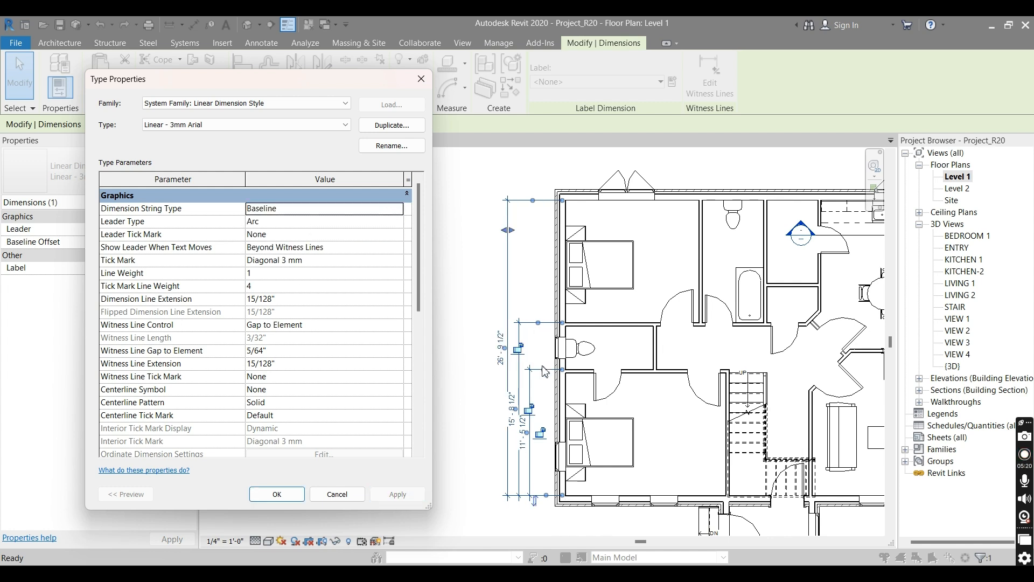
Apply Ordinate once more as the linear dimension style's Dimension String Type.
left_click(397, 210)
left_click(265, 248)
left_click(397, 494)
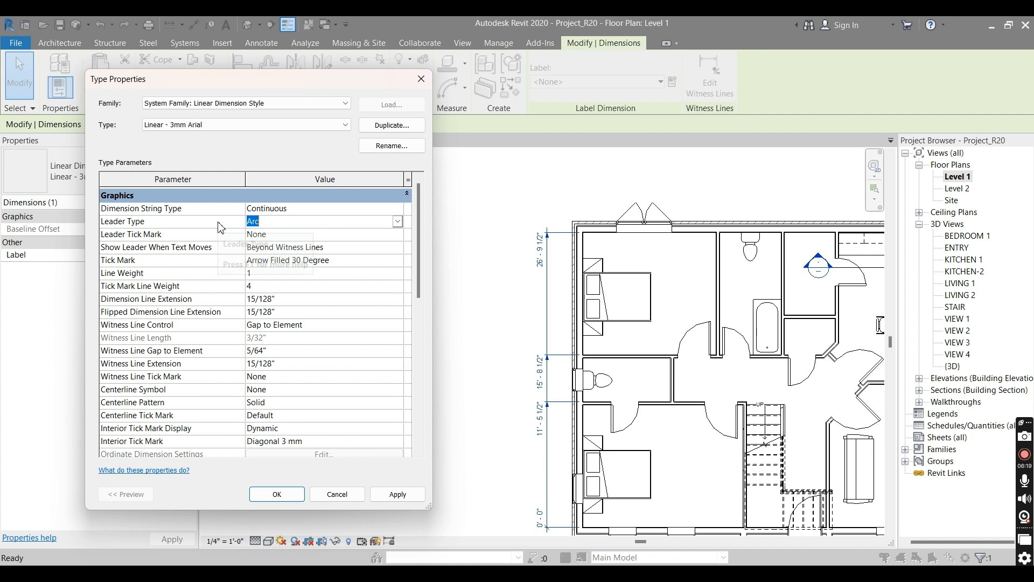
Set the dimension style's Leader Type to Line and apply it together with the Continuous string type.
left_click(219, 223)
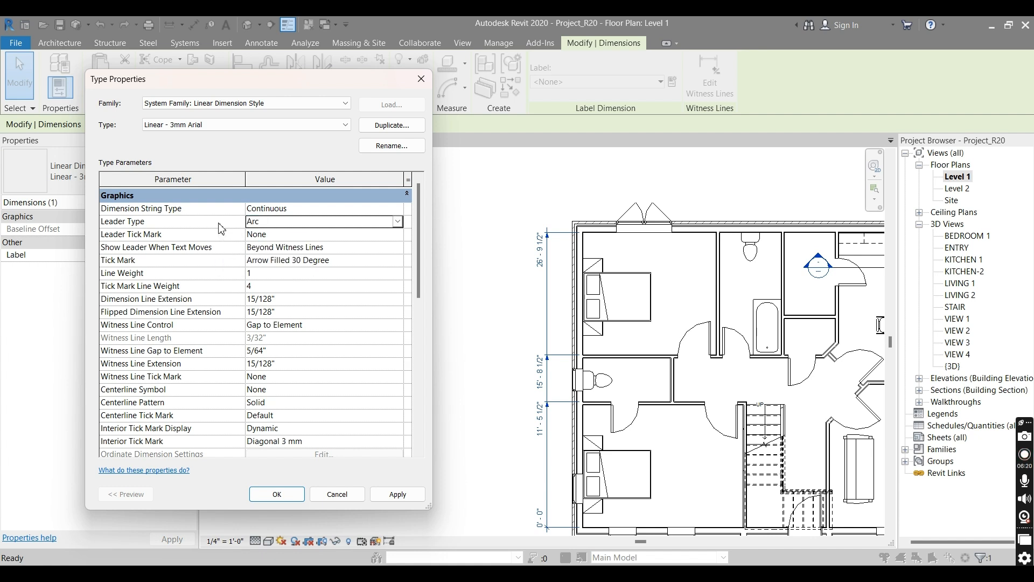
left_click(397, 221)
left_click(260, 235)
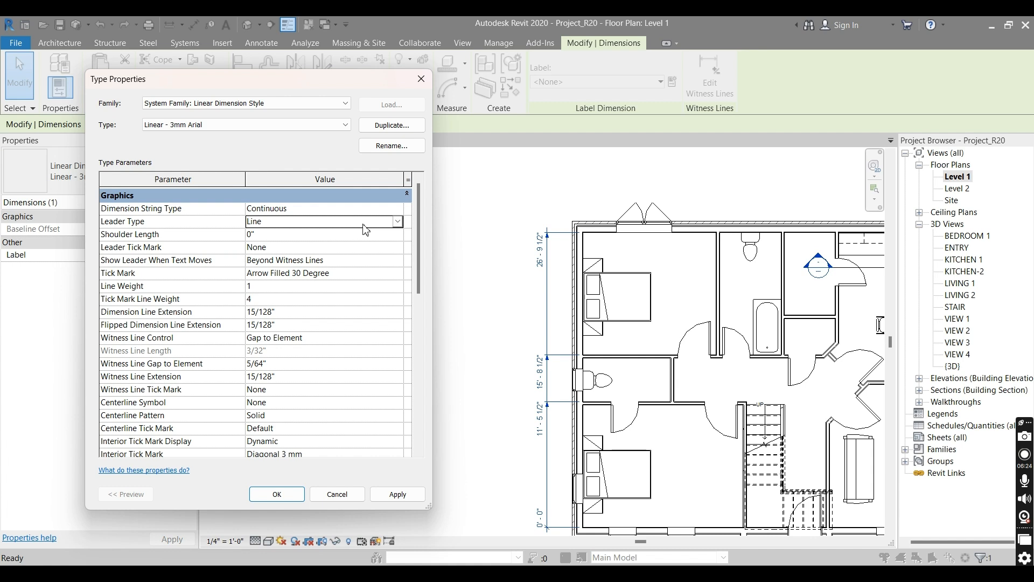
left_click(397, 221)
left_click(274, 247)
left_click(396, 221)
left_click(282, 235)
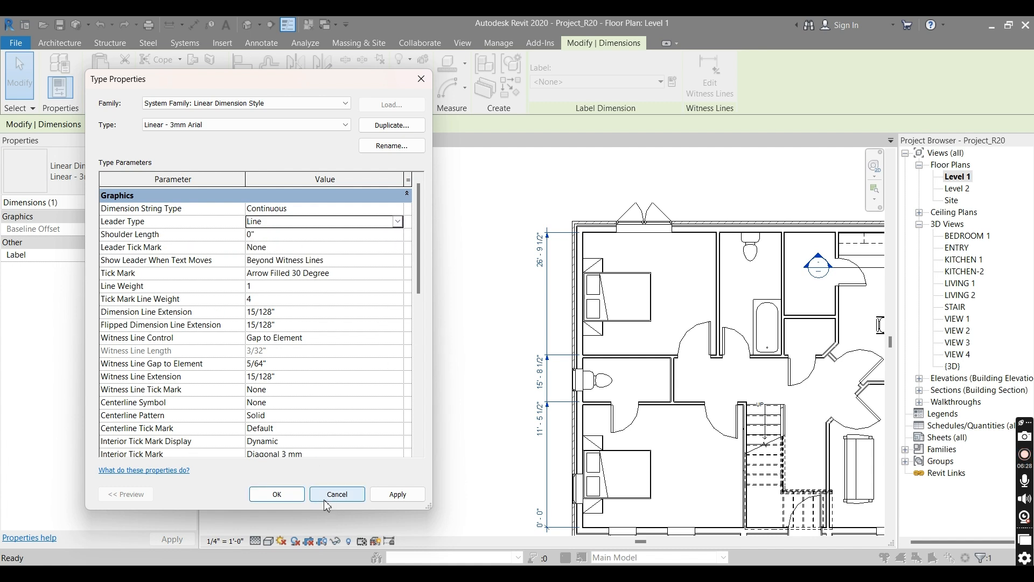
left_click(388, 494)
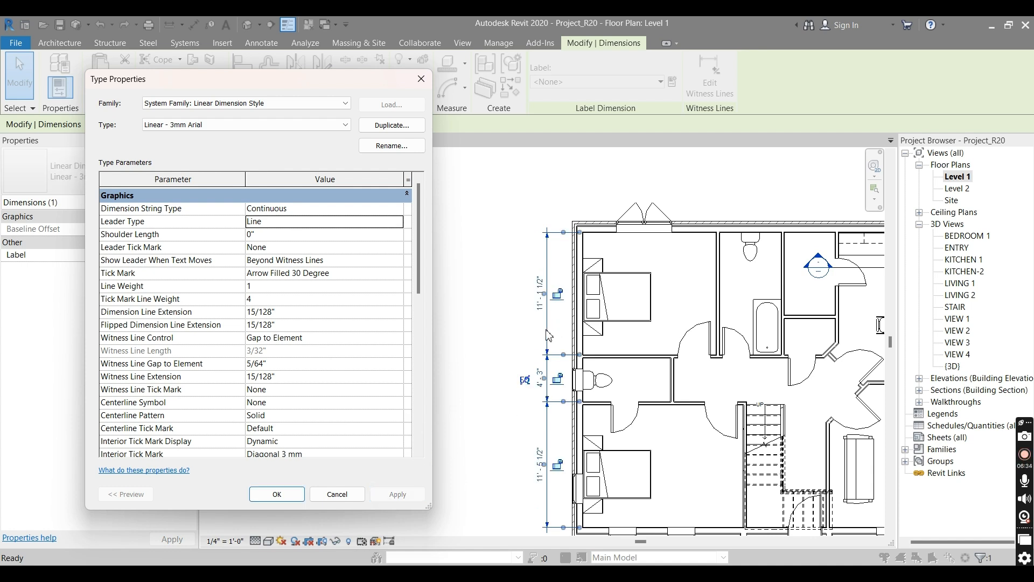
left_click(276, 494)
left_click(562, 304)
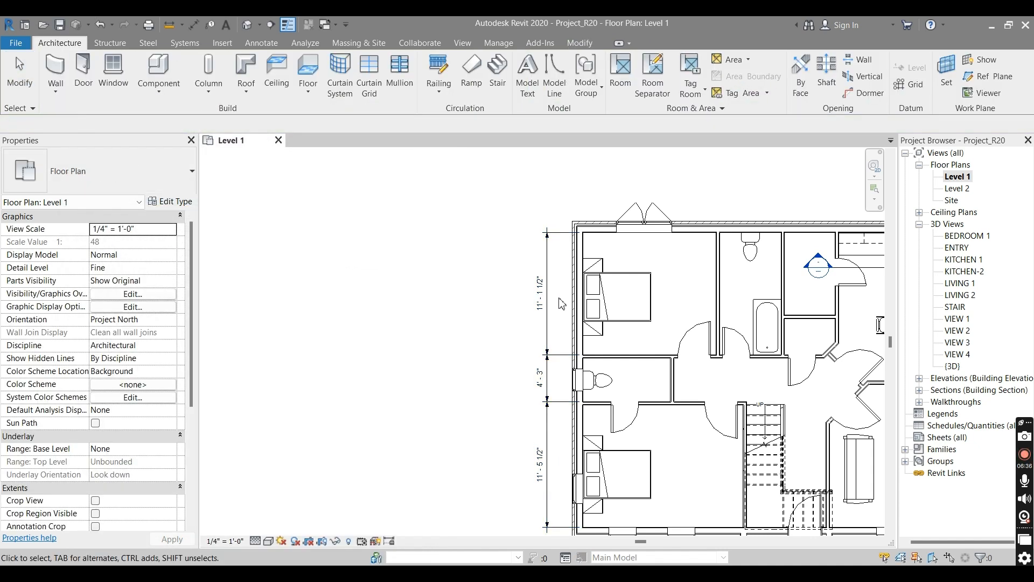
Move the upper bedroom's dimension text outward and down, away from its dimension line, so it is attached by a leader.
scroll(561, 304, "up", 2)
left_click(539, 295)
left_click_drag(539, 291, 486, 370)
left_click(497, 357)
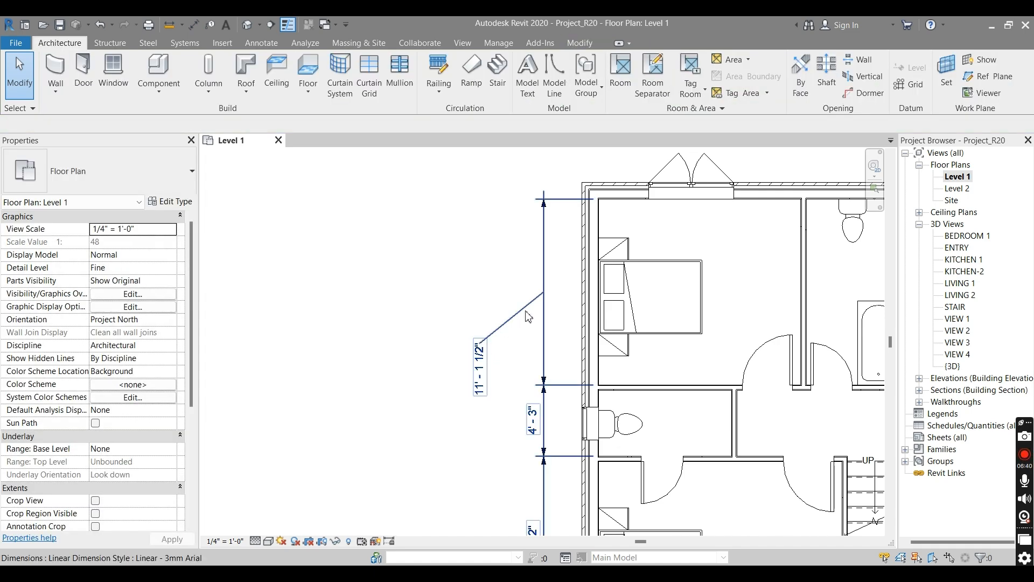
Change the Leader Type of the dimension string's style to Arc and apply it.
left_click(485, 357)
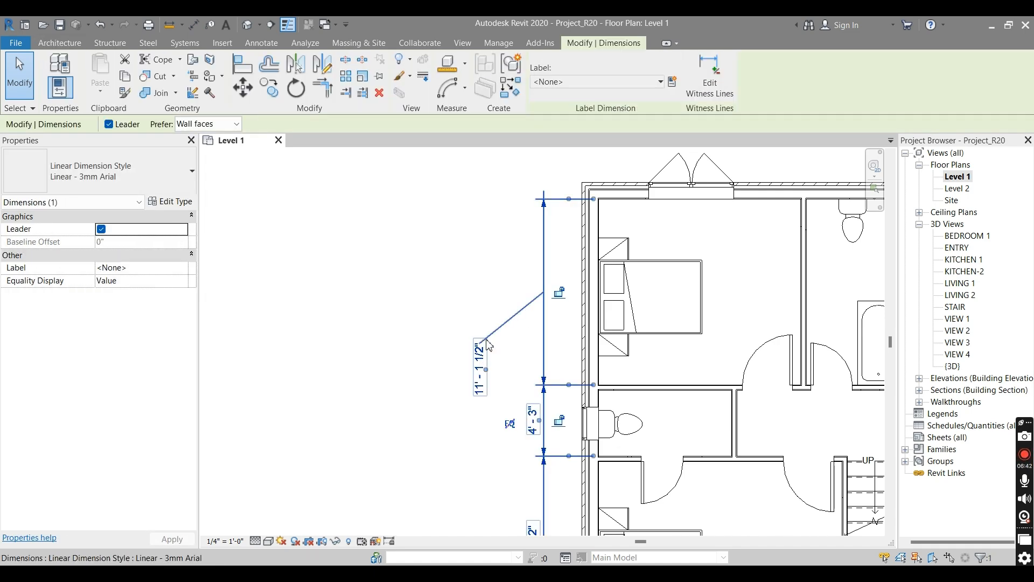
left_click(184, 202)
left_click(310, 225)
left_click(397, 222)
left_click(281, 251)
left_click(391, 494)
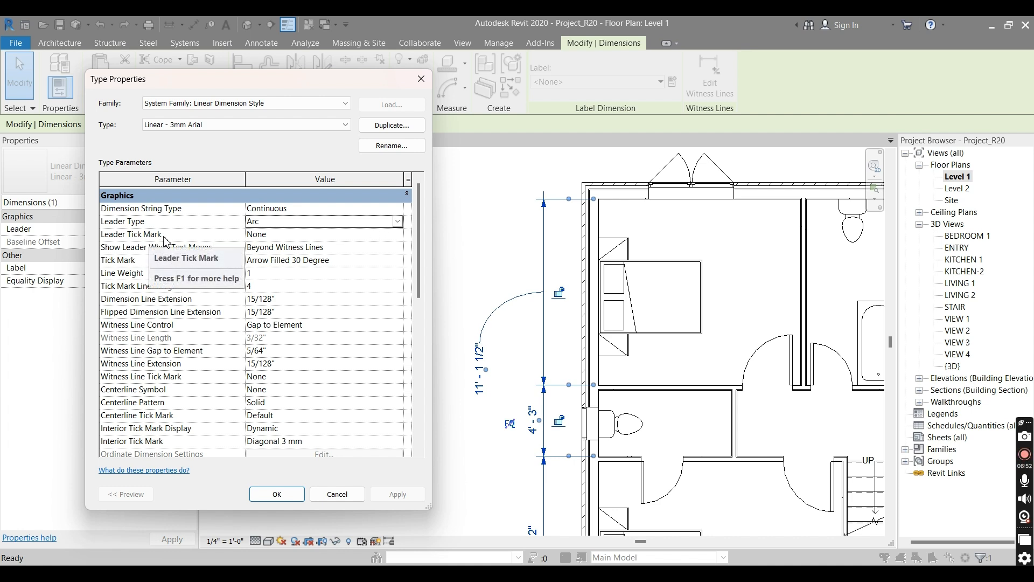
Set the dimension style's Leader Tick Mark to Arrow 30 Degree and apply it.
left_click(310, 235)
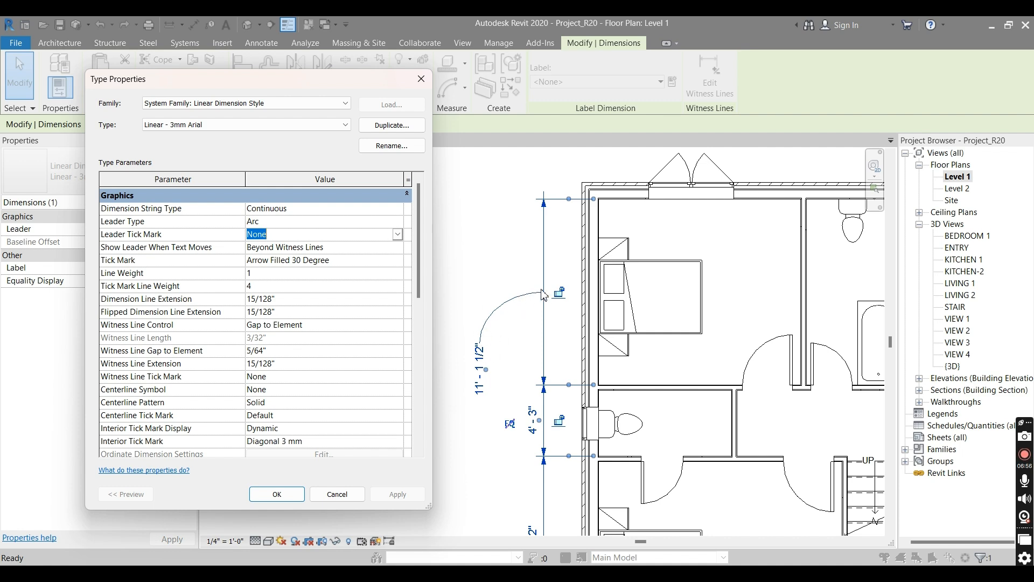
left_click(397, 236)
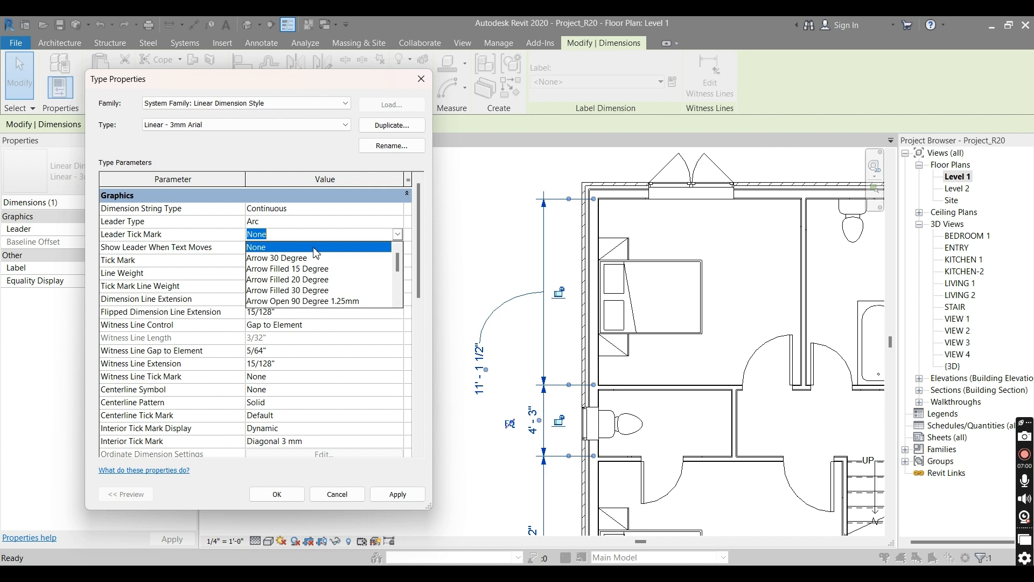
left_click(290, 259)
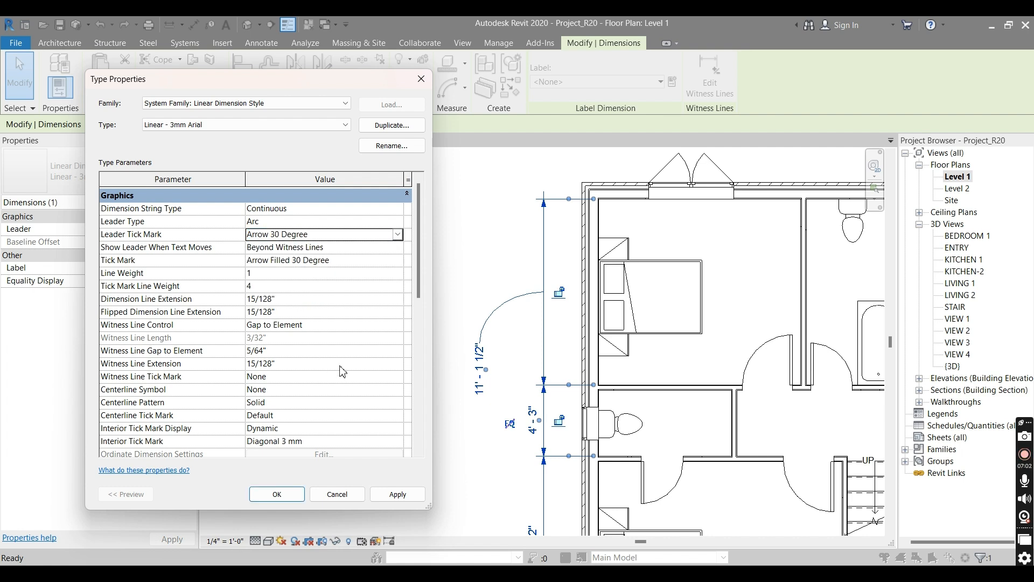
left_click(394, 494)
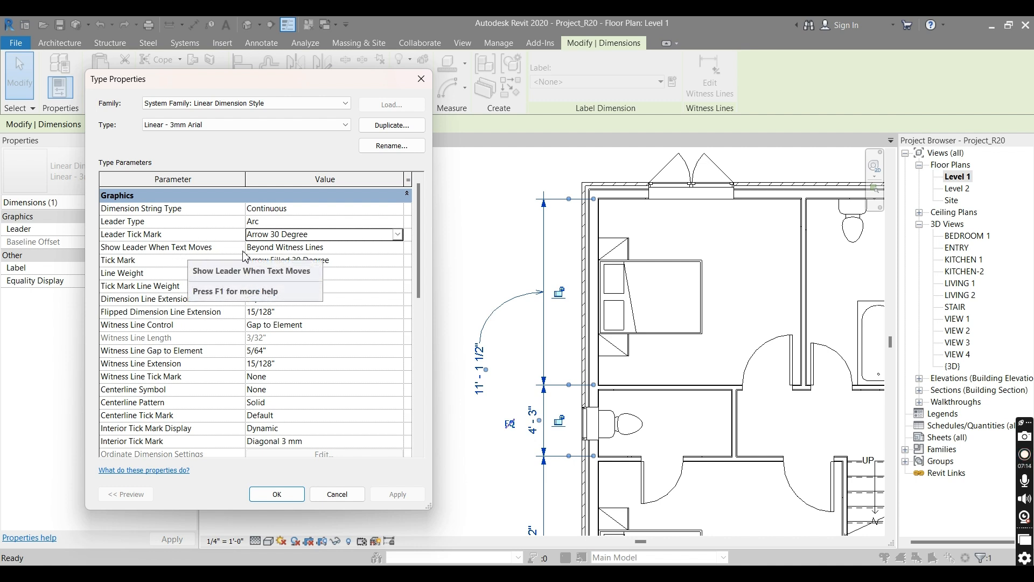
Set Show Leader When Text Moves to Away From Origin and confirm the type properties.
left_click(402, 249)
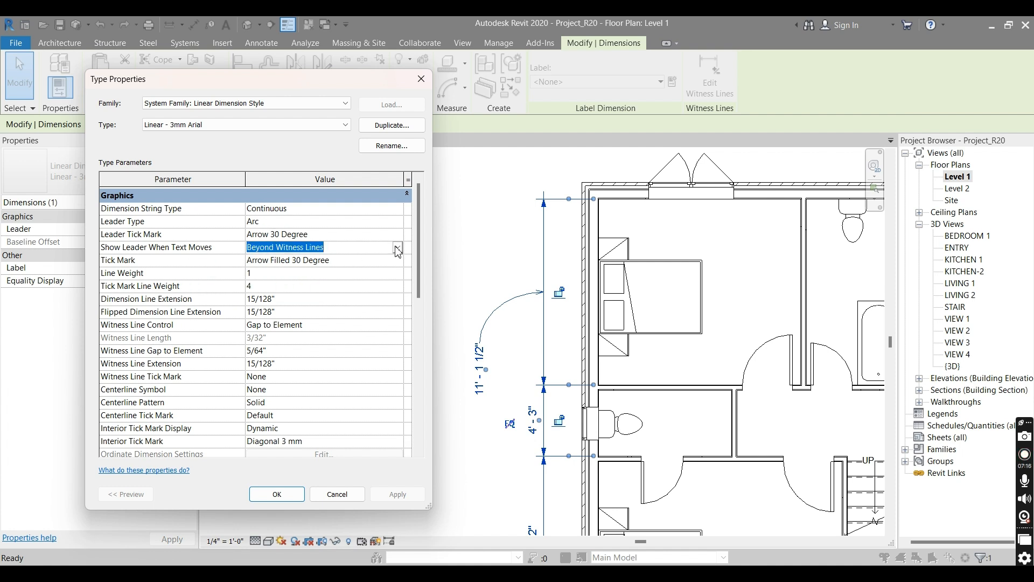
left_click(397, 249)
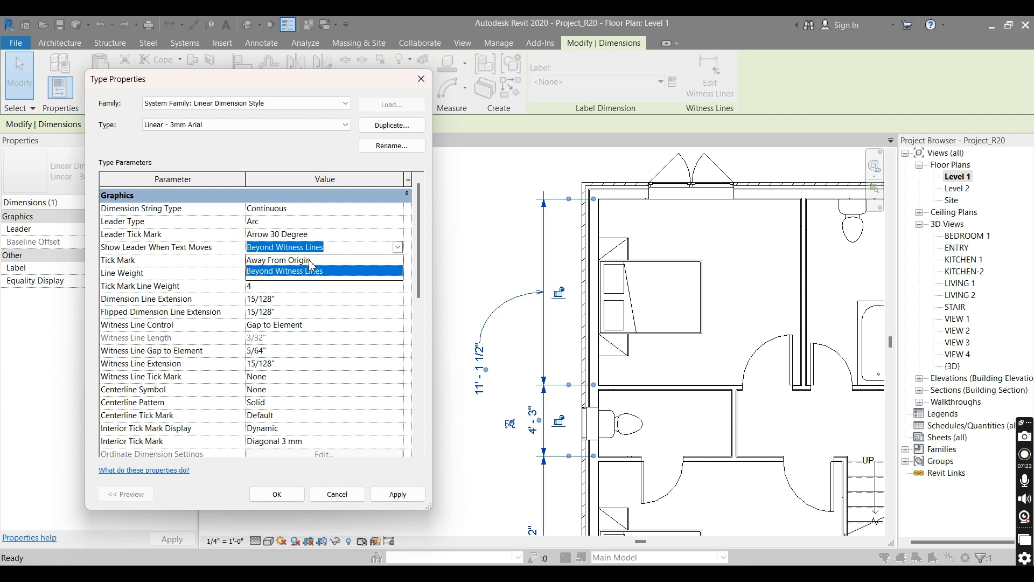
left_click(295, 260)
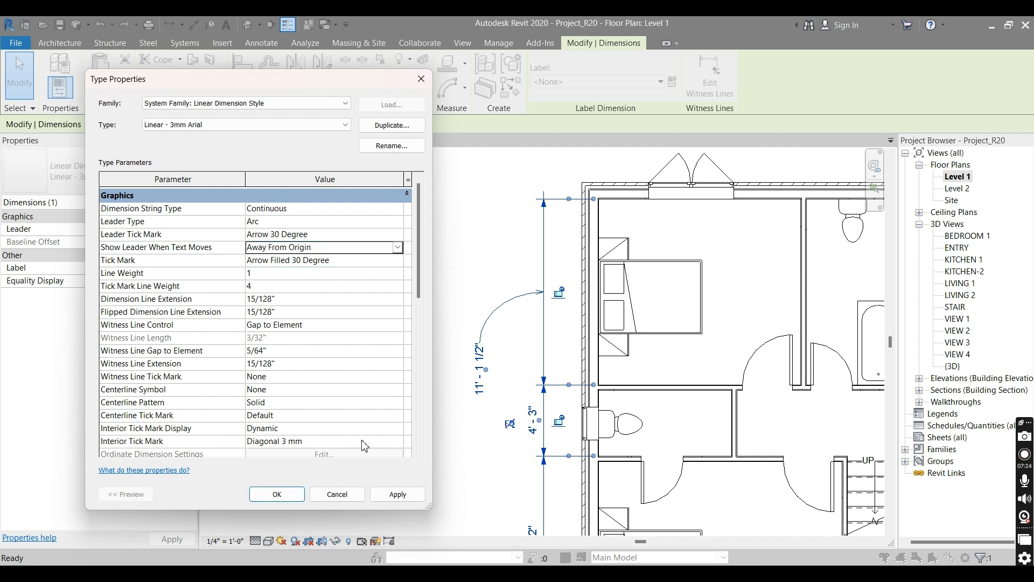
left_click(277, 494)
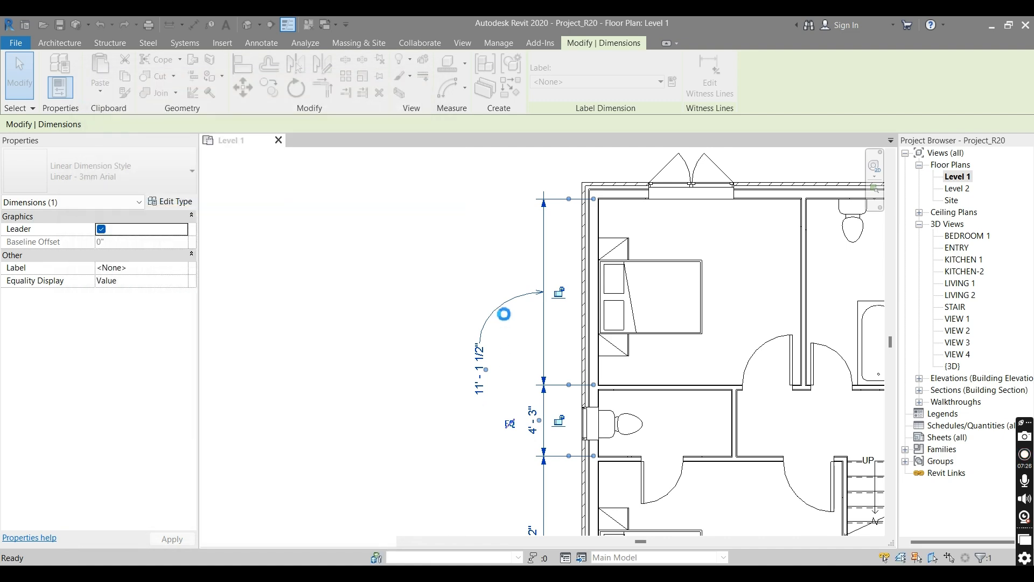
left_click(499, 313)
Move the toilet room's dimension text slightly outward and down from its original position, keeping it between the witness lines.
left_click(527, 450)
left_click(528, 441)
scroll(529, 437, "up", 2)
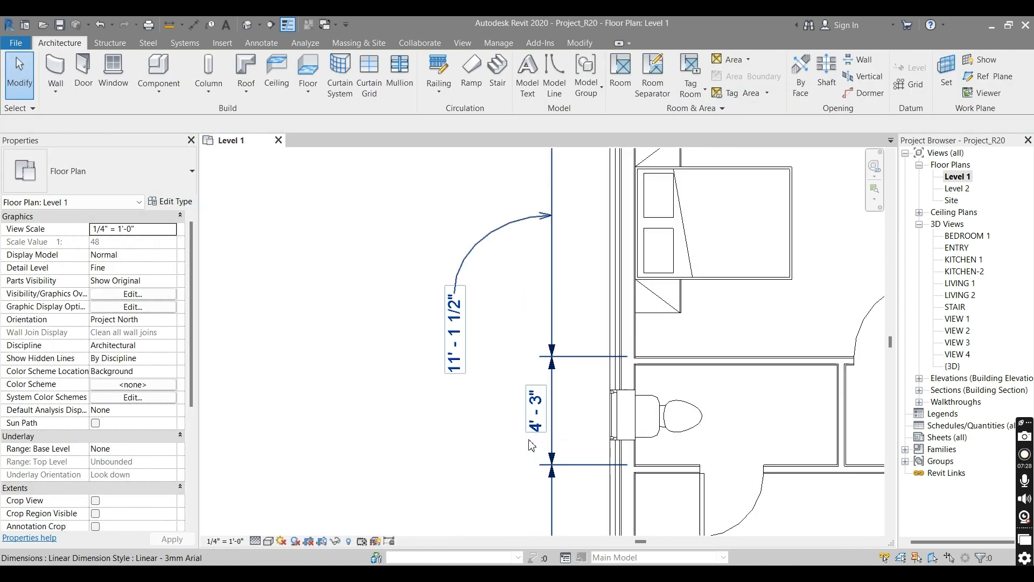
middle_click_drag(529, 437, 521, 369)
left_click(519, 369)
left_click_drag(535, 341, 517, 369)
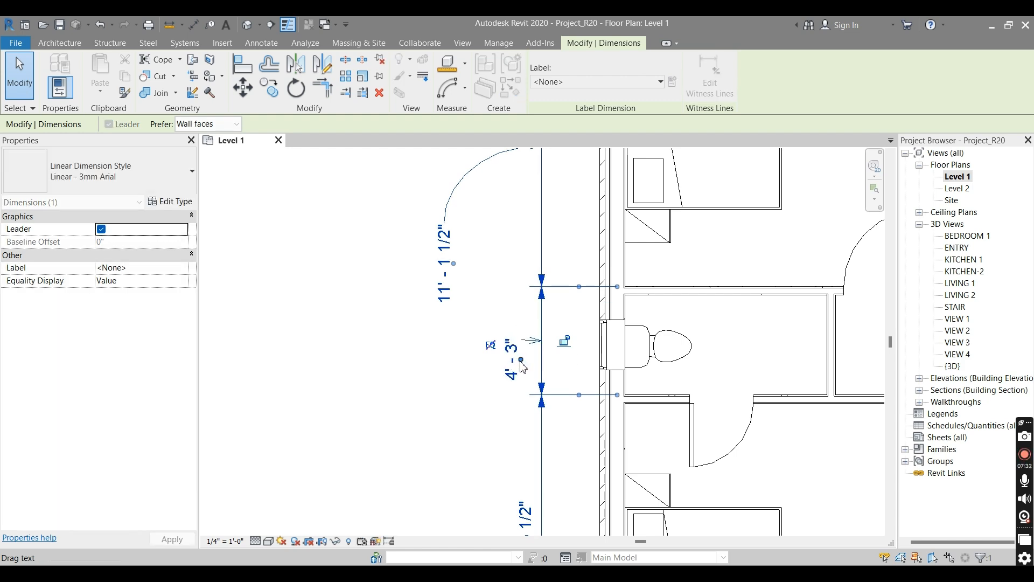
Move the toilet room's dimension text slightly farther outward and down, beside the lower part of its dimension segment.
scroll(539, 367, "up", 2)
middle_click_drag(539, 367, 533, 384)
left_click_drag(501, 380, 496, 405)
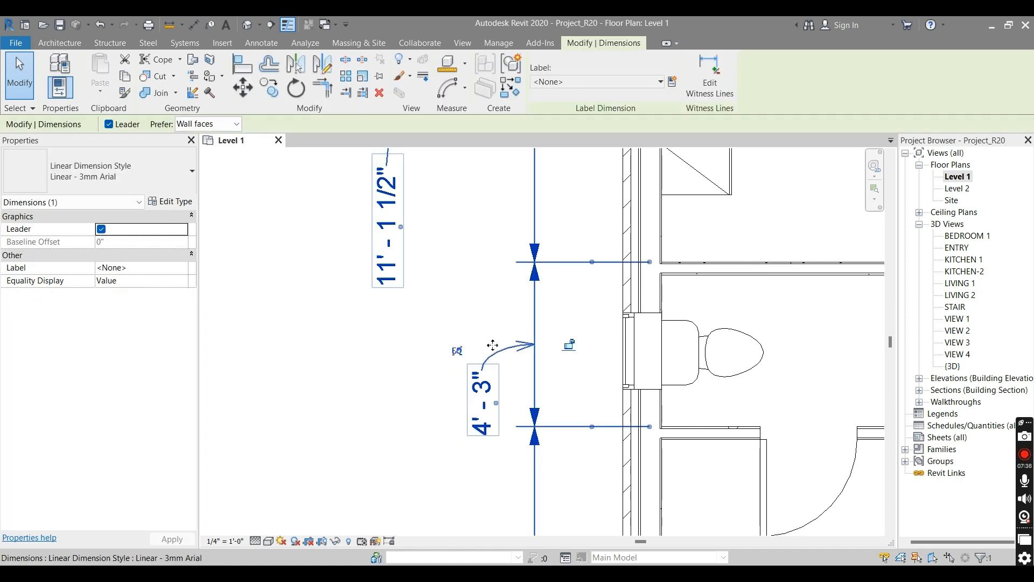
Set the dimension style's Show Leader When Text Moves to Beyond Witness Lines and confirm the type properties.
left_click(169, 201)
left_click(321, 260)
left_click(397, 260)
left_click(382, 269)
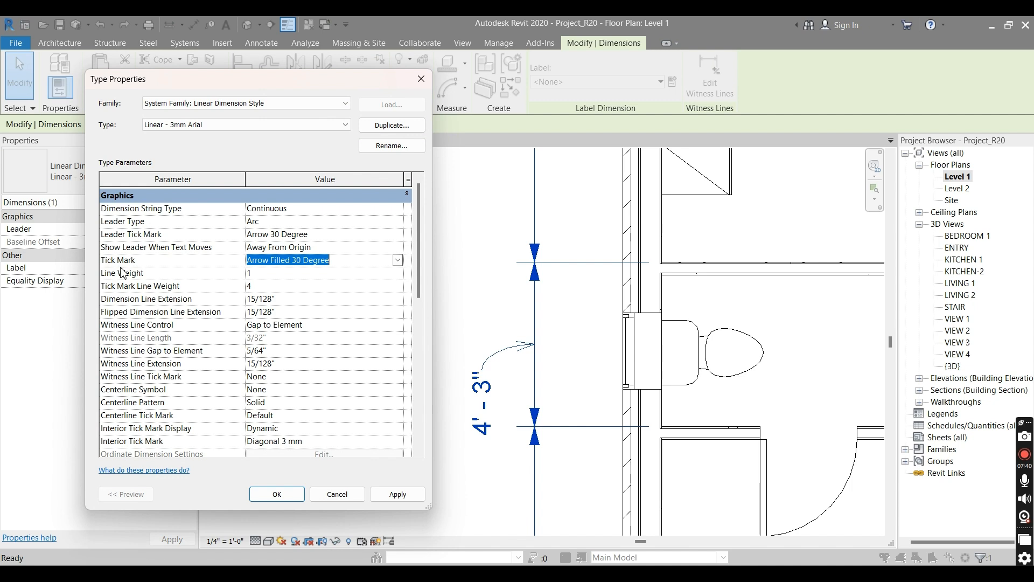
left_click(281, 261)
left_click(391, 250)
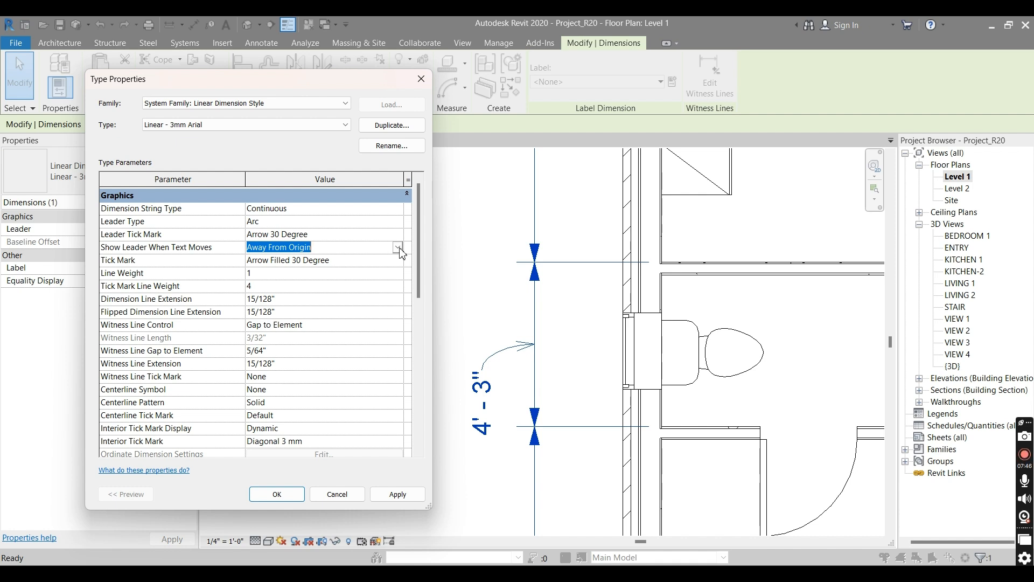
left_click(398, 248)
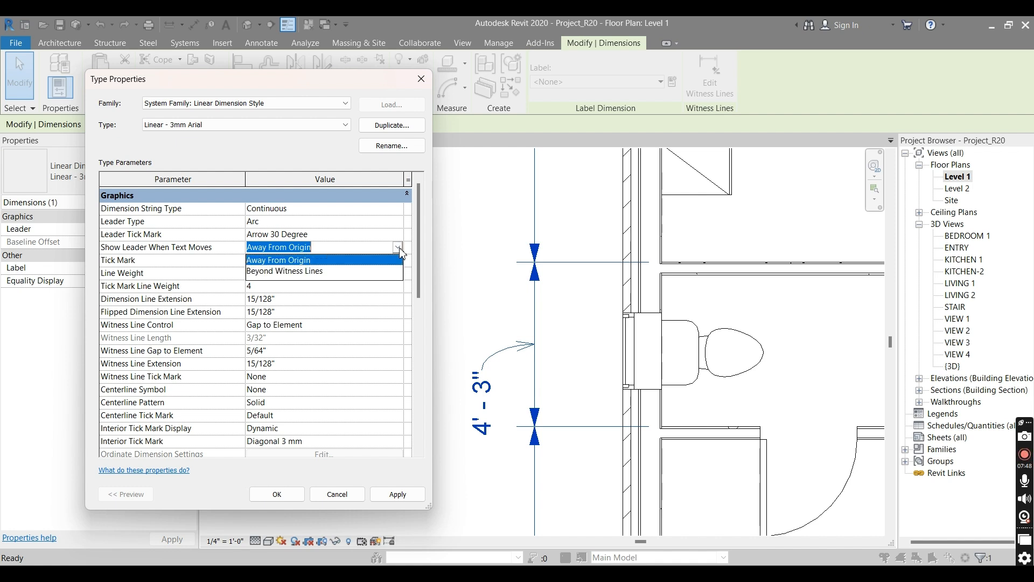
left_click(306, 271)
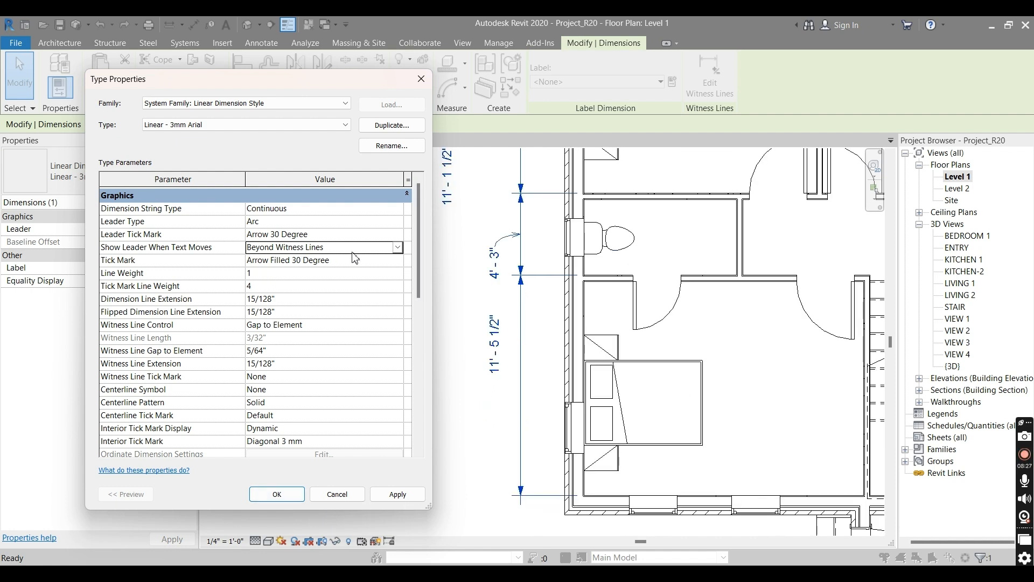
left_click(291, 494)
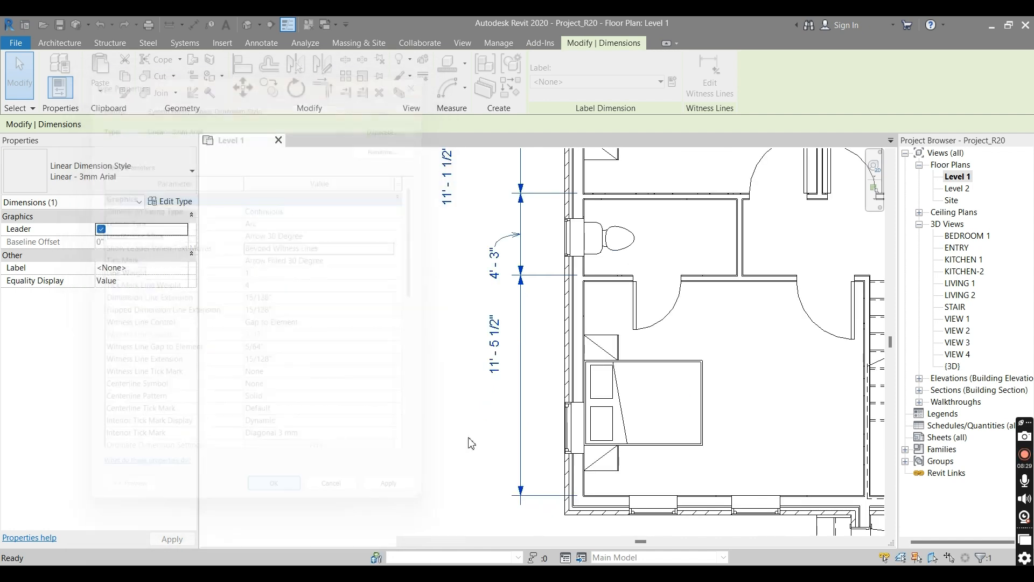
Move the dimension text of the bedroom below the toilet outward and slightly down, within its witness lines, and deselect the string.
left_click(500, 369)
left_click_drag(499, 361, 487, 383)
key("Escape")
middle_click_drag(495, 405, 490, 371)
left_click(474, 368)
left_click_drag(474, 369, 503, 353)
key("Escape")
key("Escape")
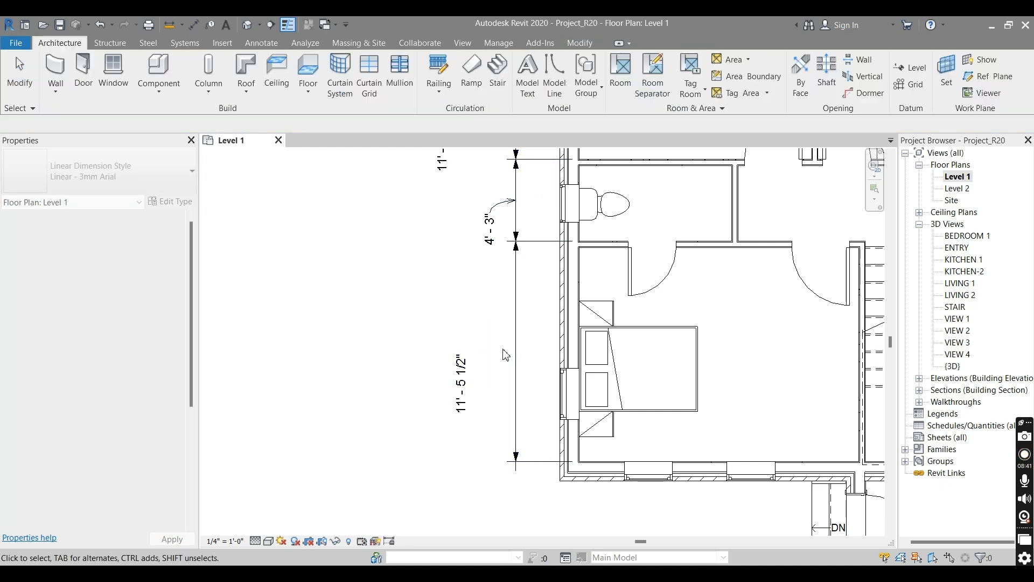
Change the dimension string style's Tick Mark to Diagonal 3 mm and apply it.
left_click(517, 363)
left_click(171, 201)
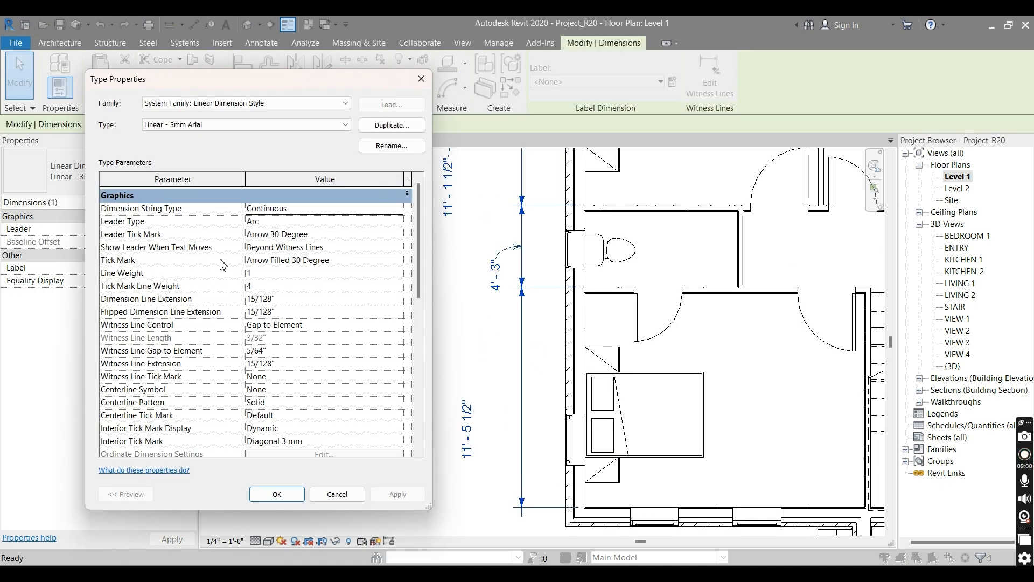
left_click(346, 261)
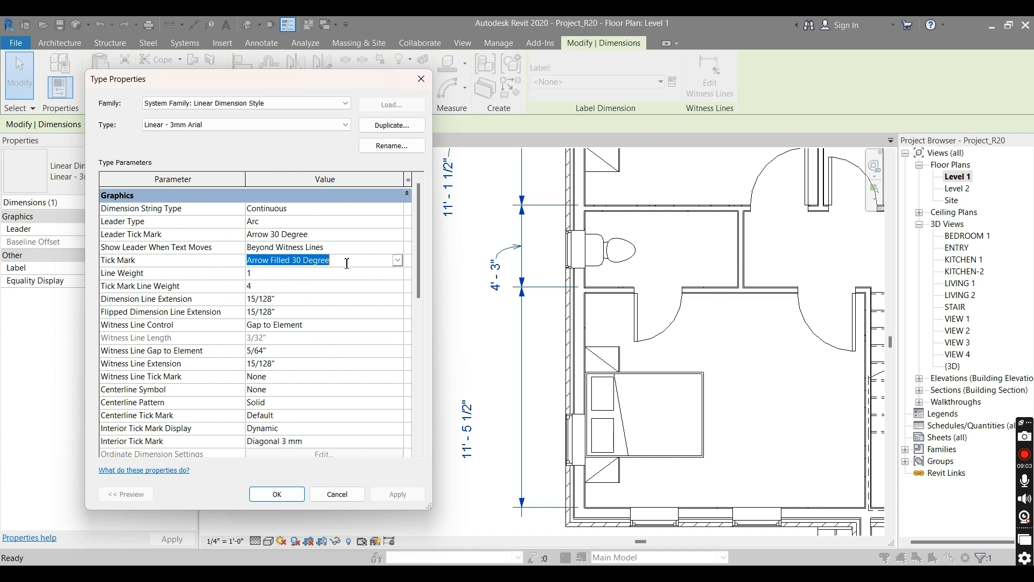
left_click(398, 261)
scroll(313, 305, "down", 2)
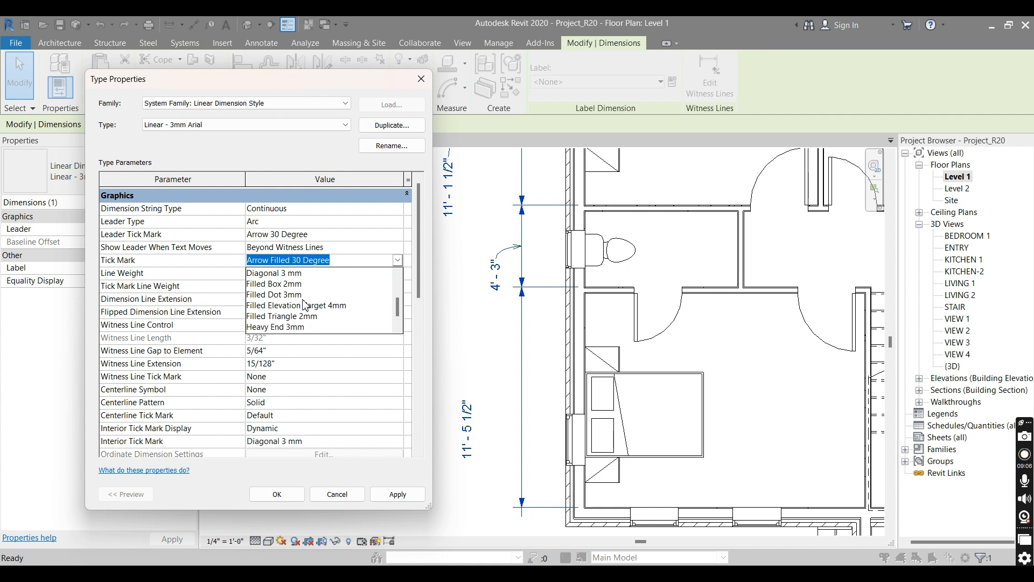
scroll(296, 311, "up", 2)
left_click(290, 313)
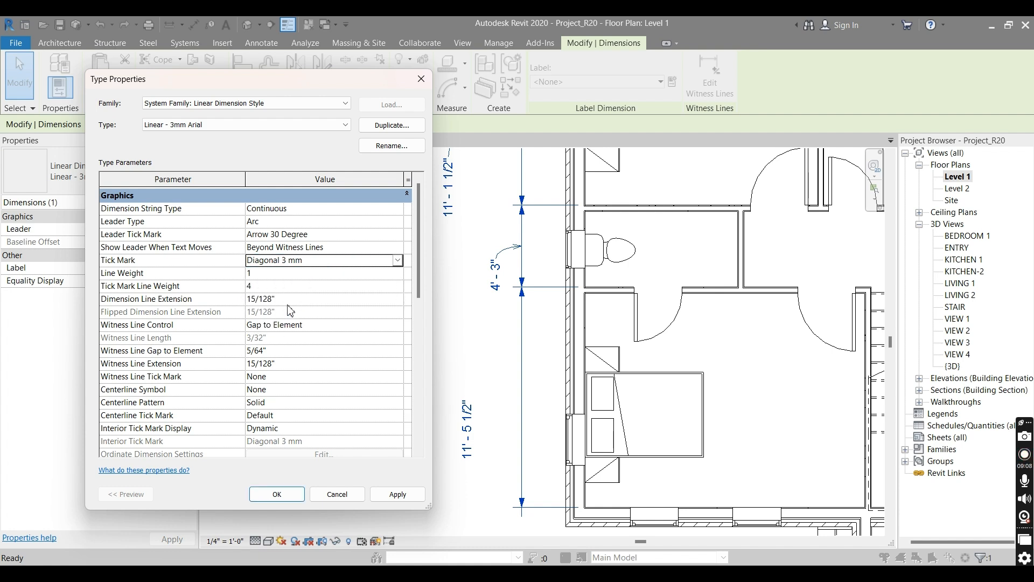
left_click(398, 493)
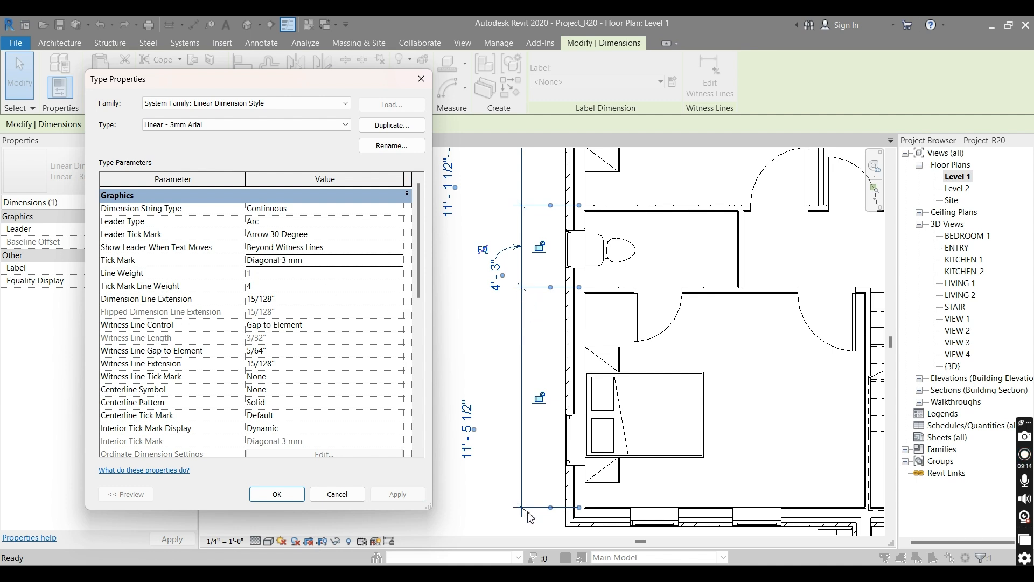
Change the dimension style's Tick Mark to Arrow 30 Degree and apply it.
left_click(385, 258)
left_click(389, 261)
left_click(292, 273)
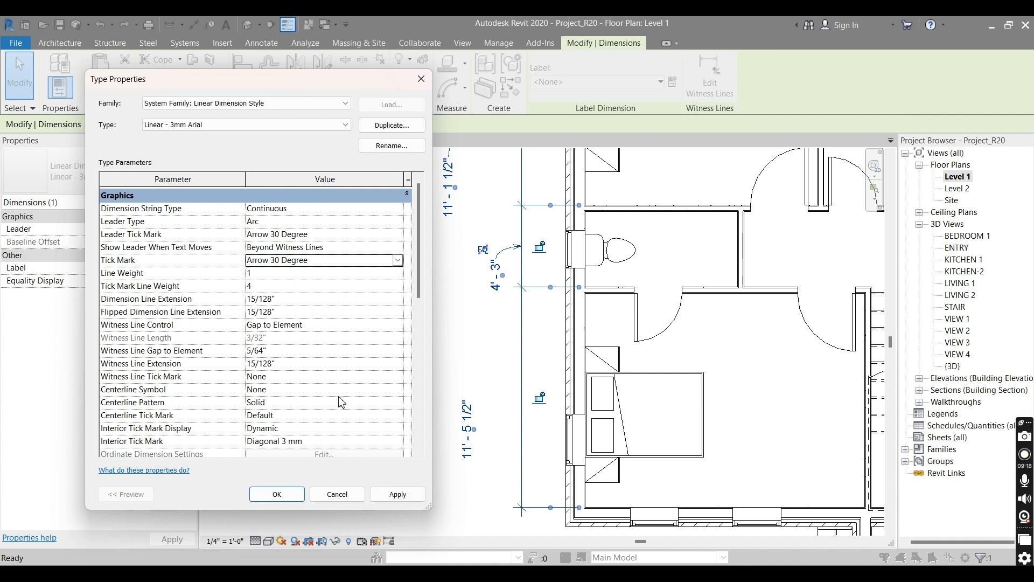
left_click(397, 494)
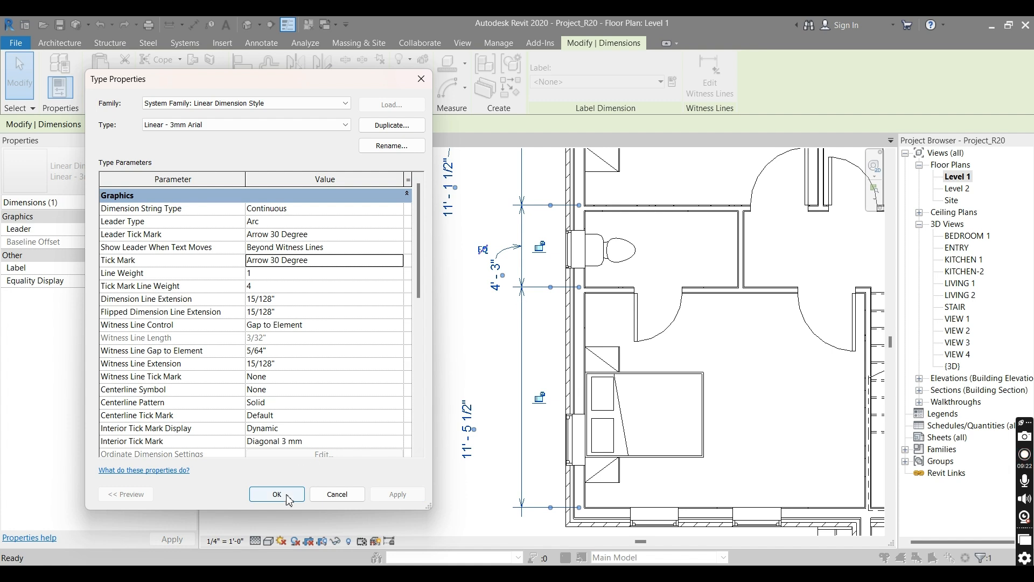
Set the dimension style's Tick Mark to None and Show Leader When Text Moves to Away From Origin.
left_click(390, 262)
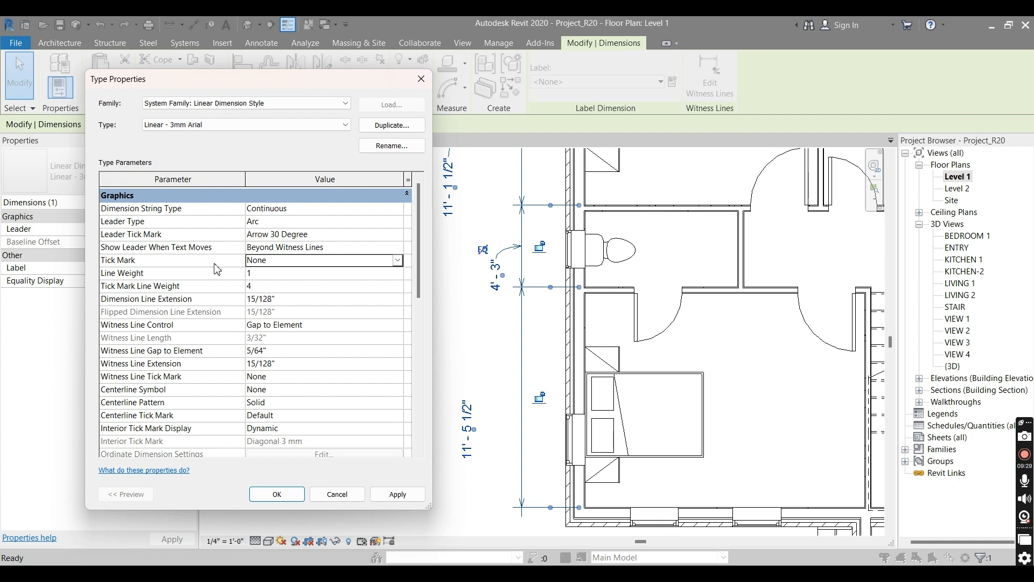
left_click(334, 246)
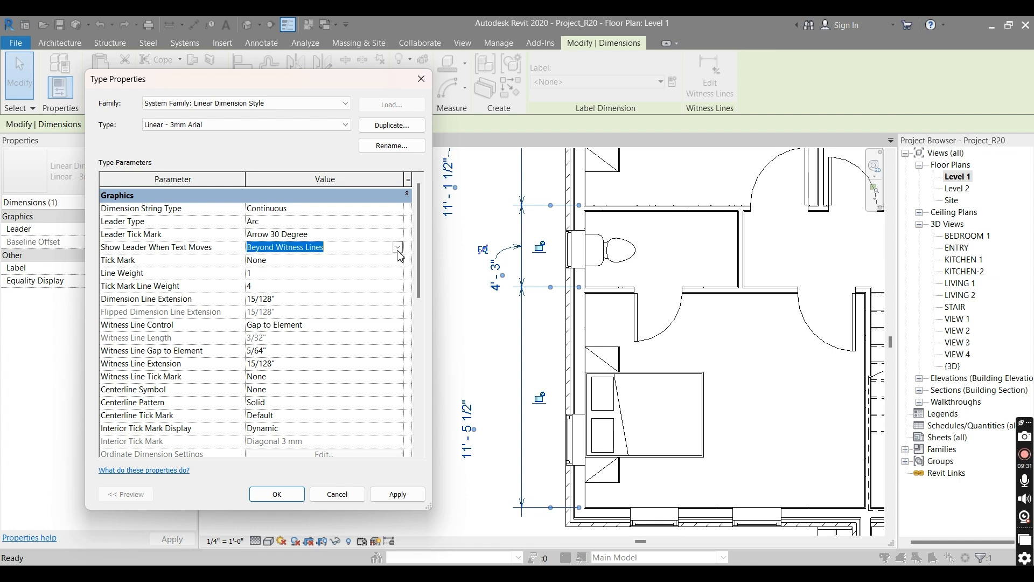
left_click(397, 247)
left_click(291, 260)
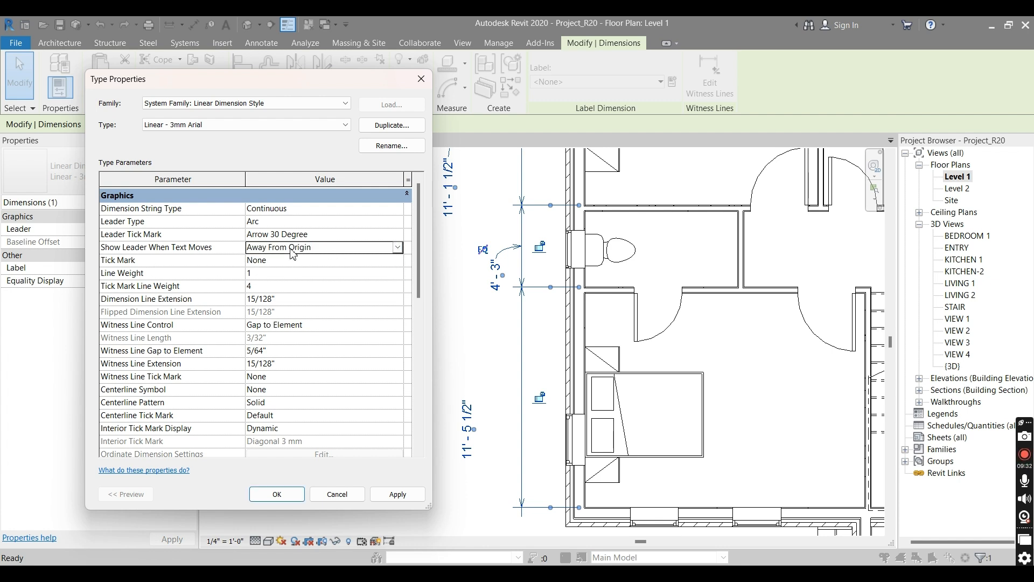
Set the dimension style's Leader Tick Mark to None and apply the type properties.
left_click(321, 234)
left_click(398, 235)
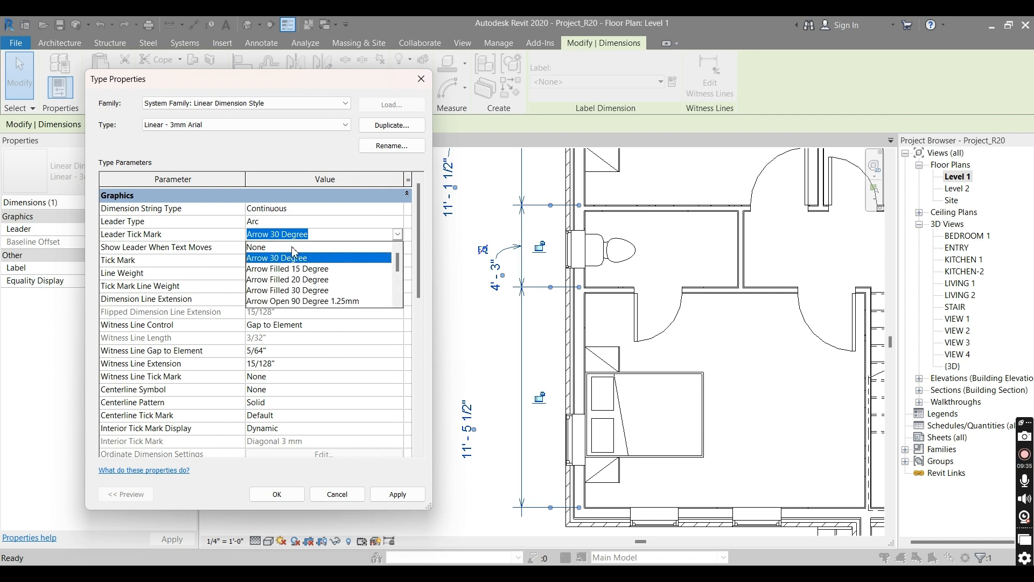
left_click(291, 247)
left_click(295, 222)
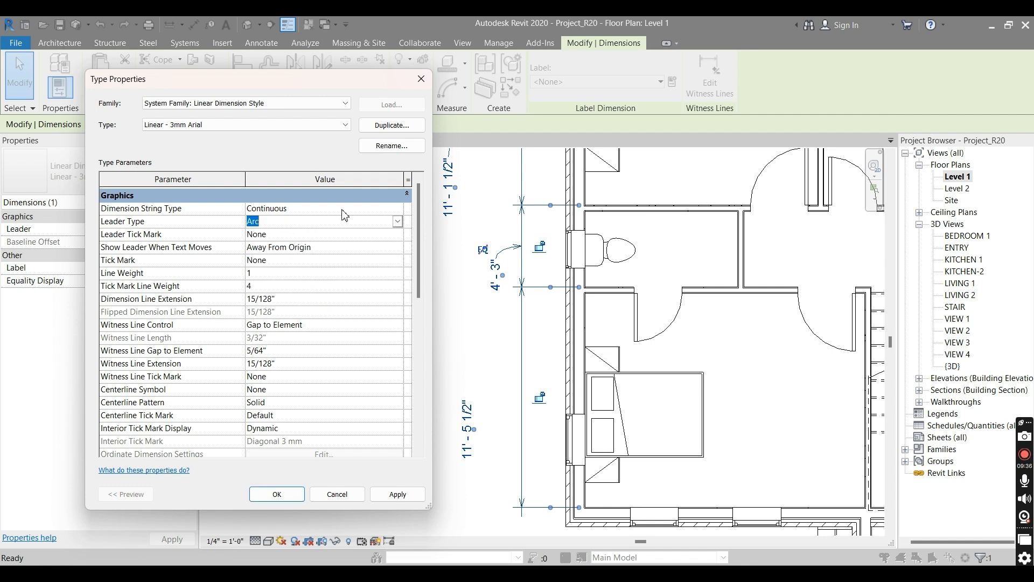
left_click(393, 211)
left_click(401, 495)
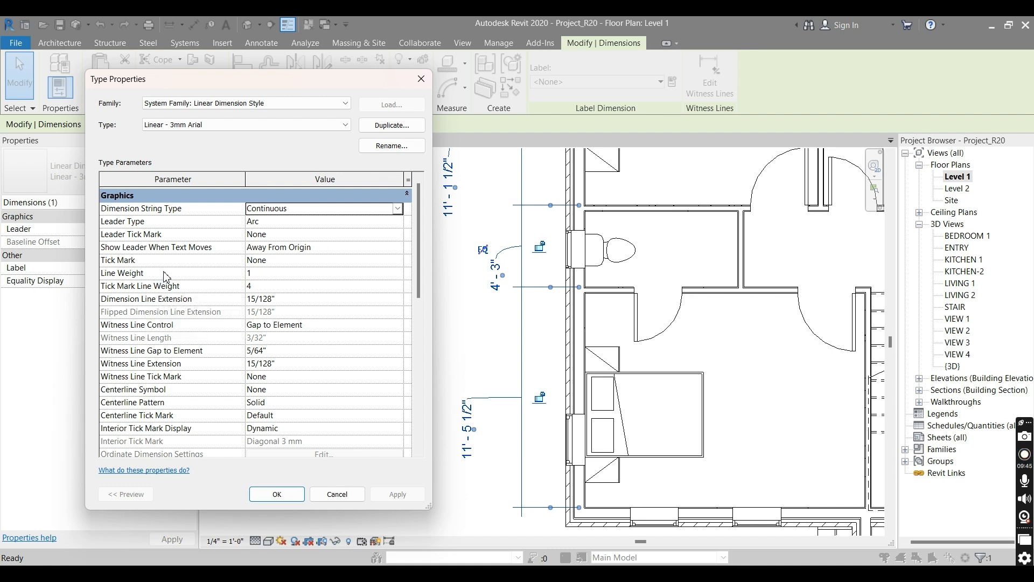
Close the dimension type properties, deselect the dimension string and turn off the Thin Lines display.
left_click(282, 273)
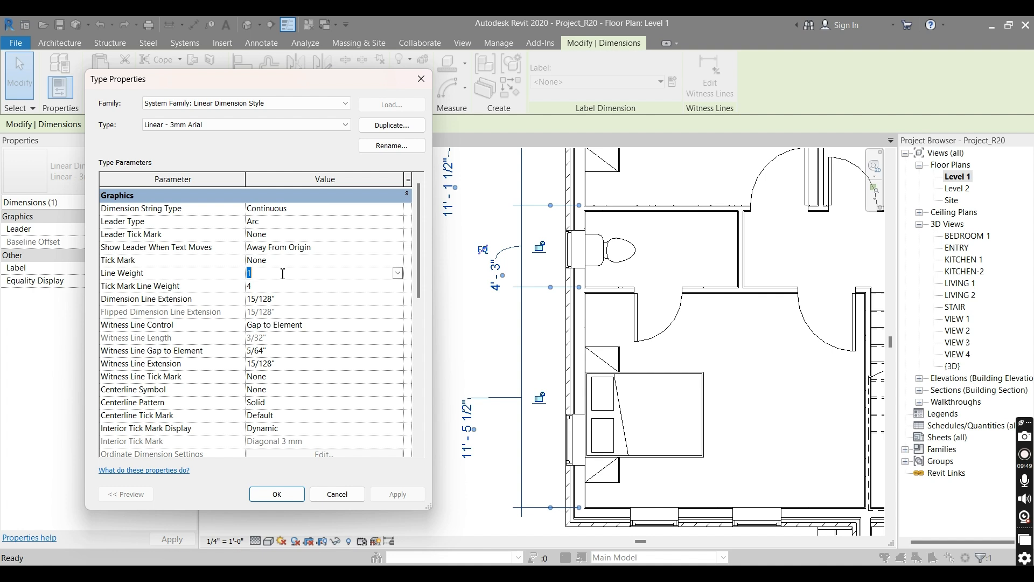
left_click(397, 273)
left_click(398, 274)
key("Return")
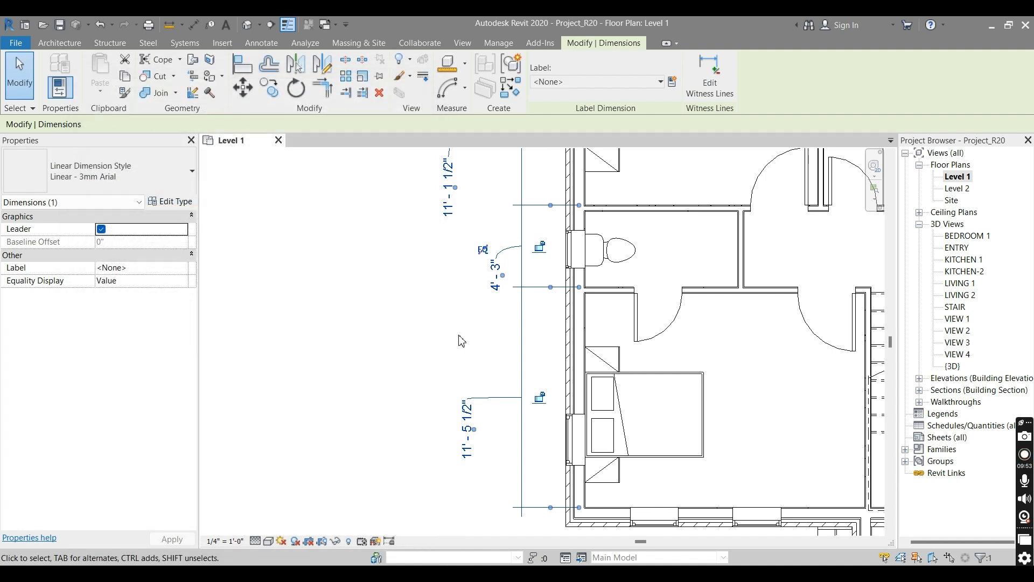
key("Escape")
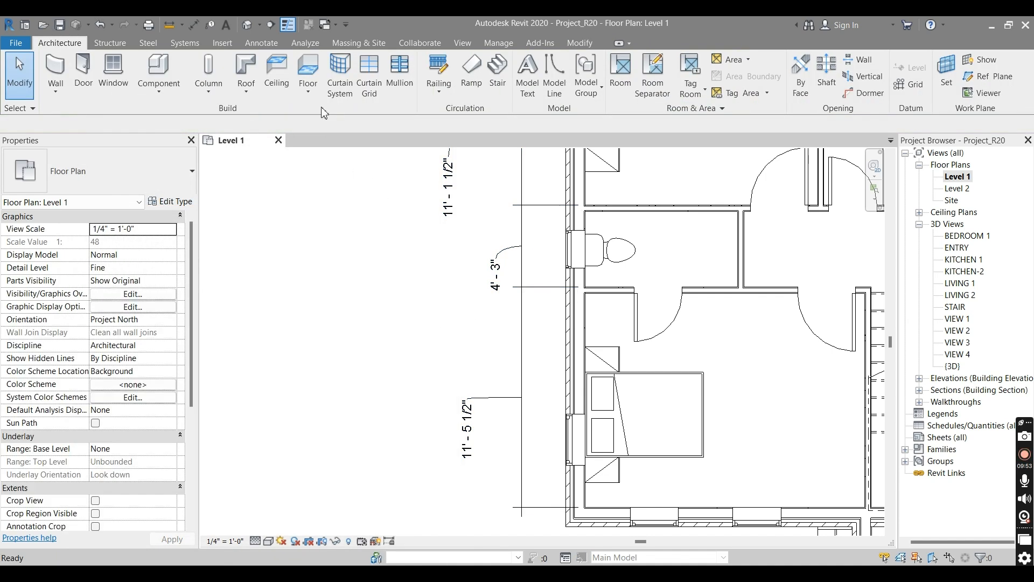
left_click(288, 25)
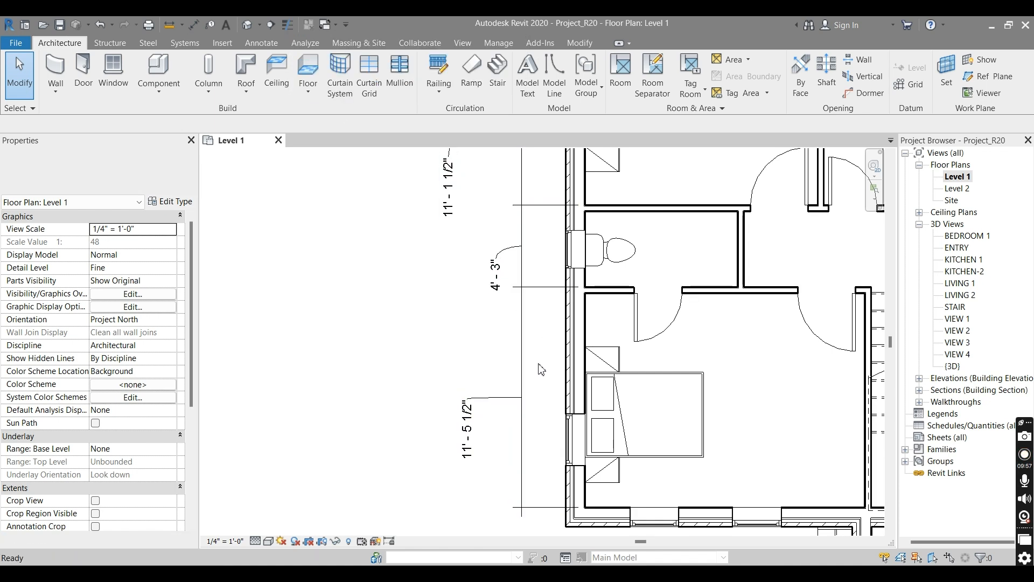
Set the Line Weight of the toilet room dimension string's style to 4 and apply it.
scroll(514, 277, "up", 3)
scroll(515, 277, "up", 2)
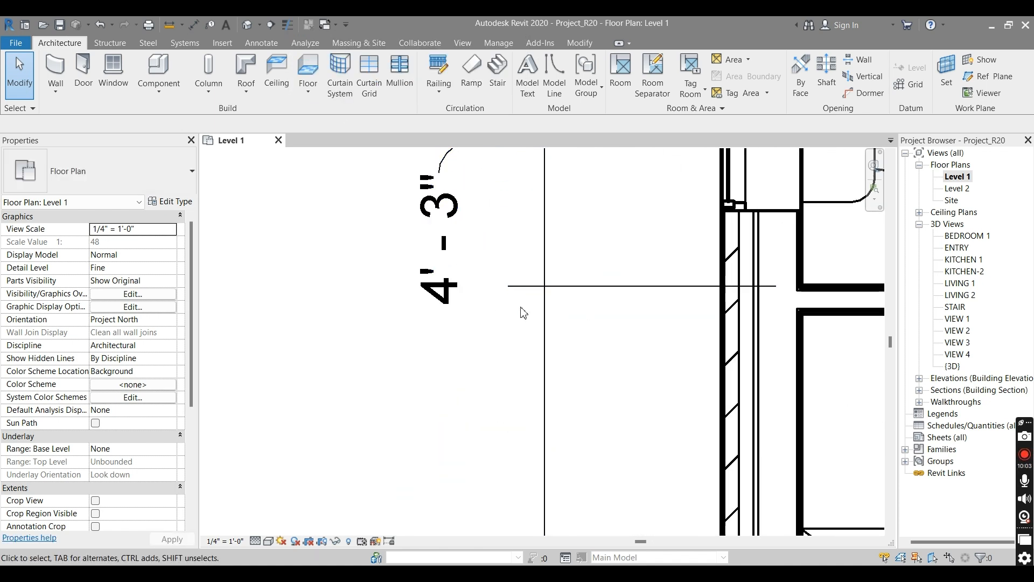
scroll(530, 323, "down", 1)
left_click(531, 336)
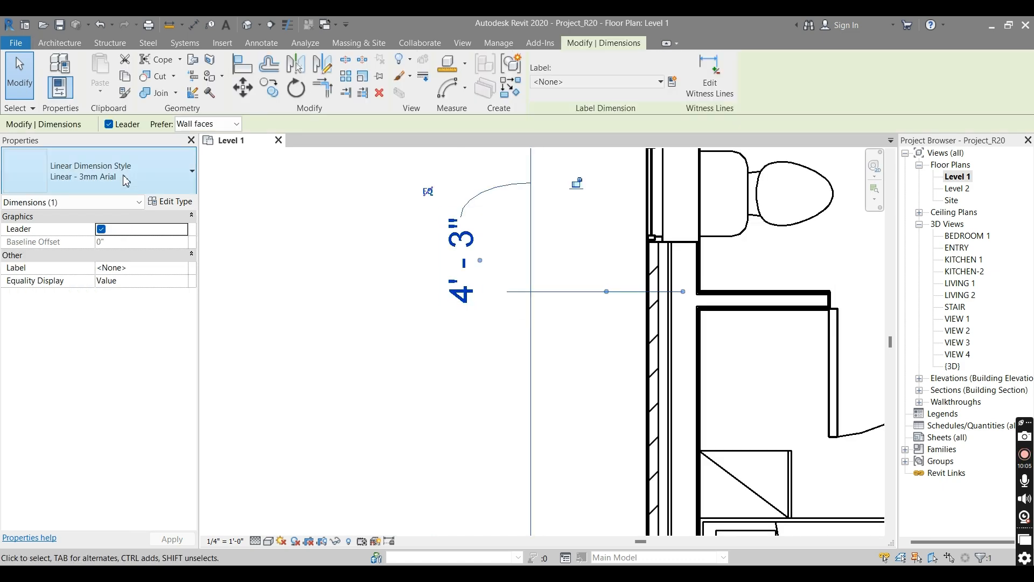
left_click(172, 202)
left_click(335, 273)
left_click(397, 274)
left_click(265, 318)
left_click(397, 493)
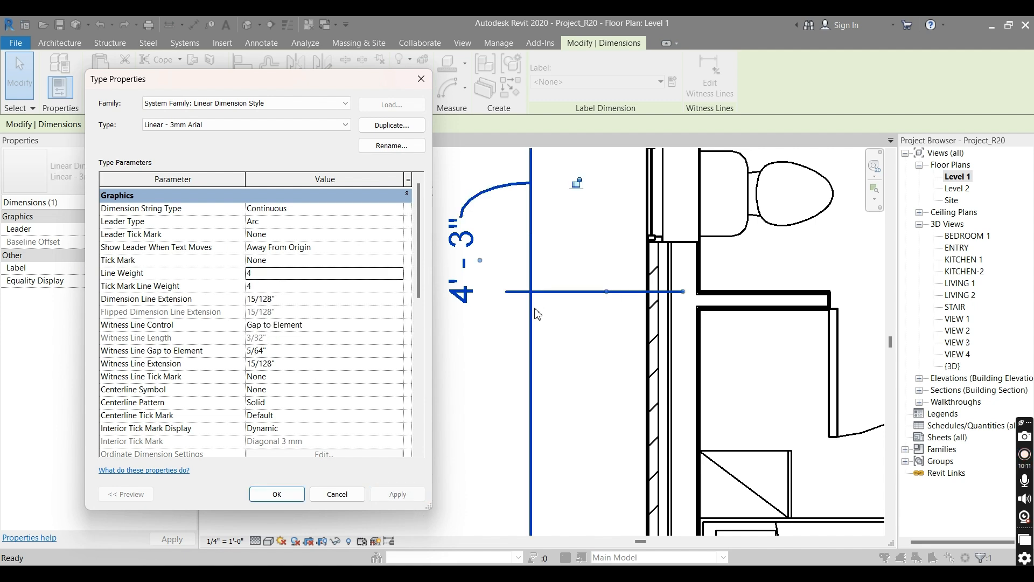
Set the dimension style's Line Weight to 1.
left_click(397, 273)
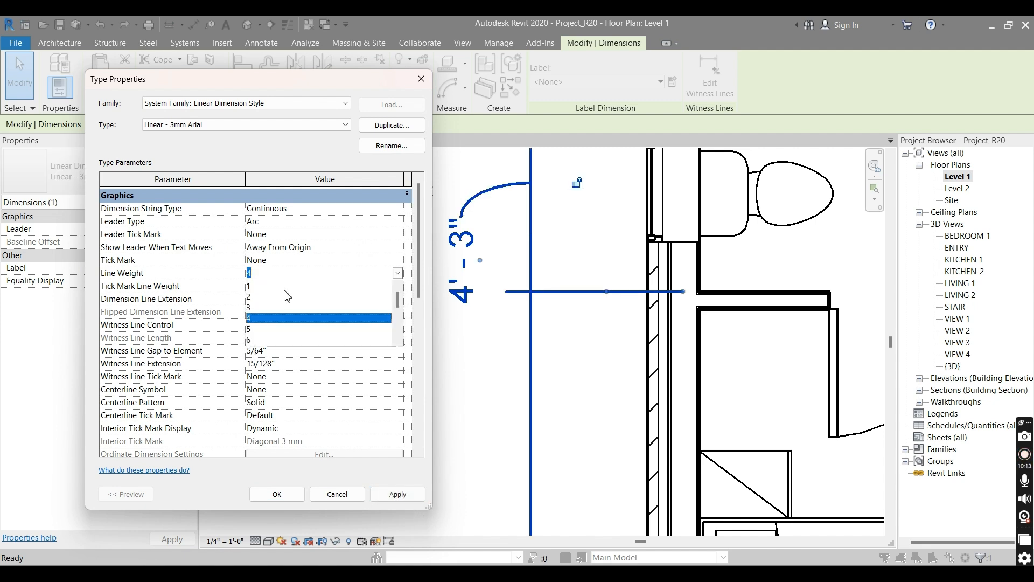
left_click(276, 286)
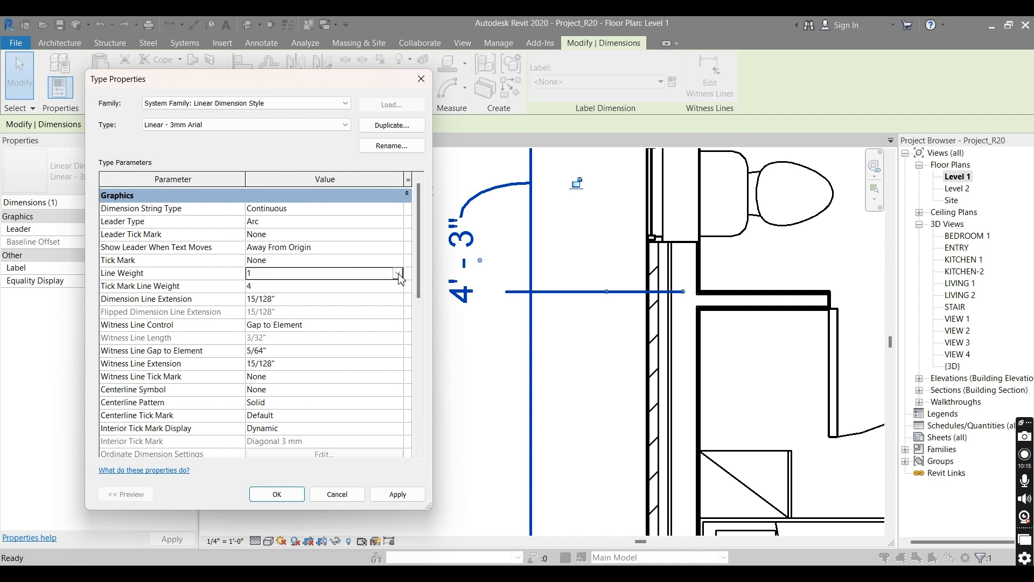
left_click(211, 286)
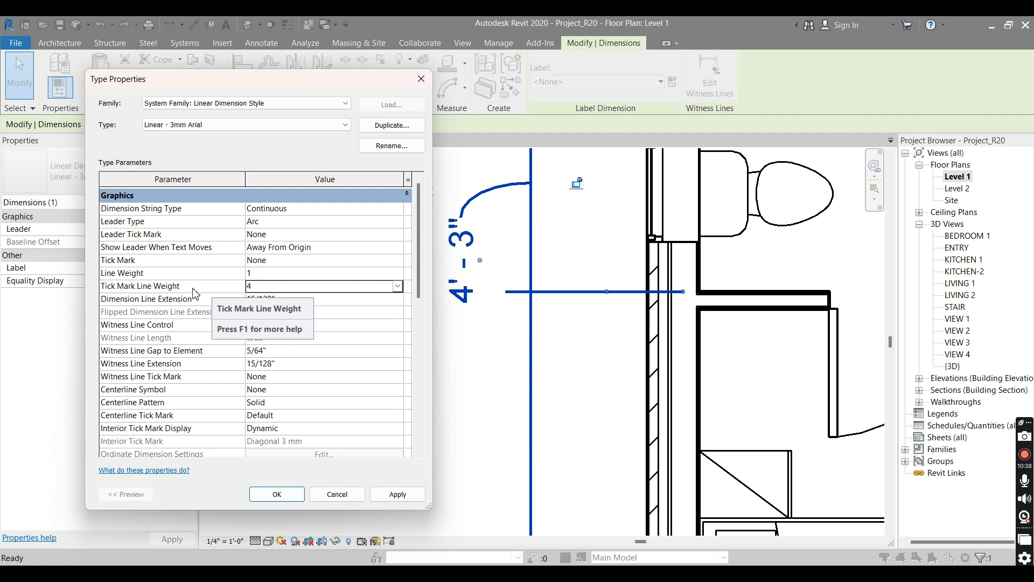
left_click(274, 290)
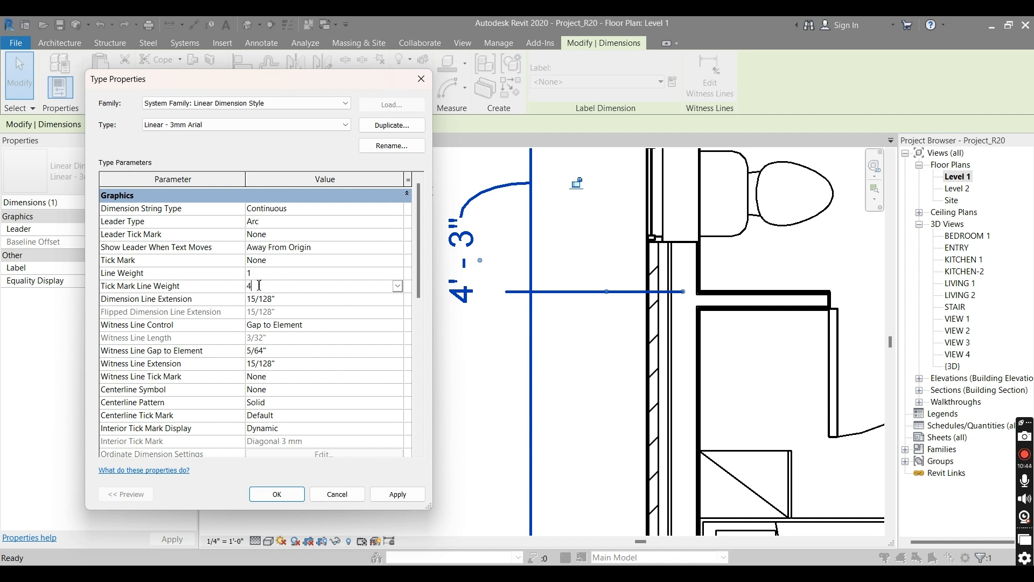
Set the dimension style's Tick Mark to Diagonal 3 mm and apply the type properties.
left_click(151, 262)
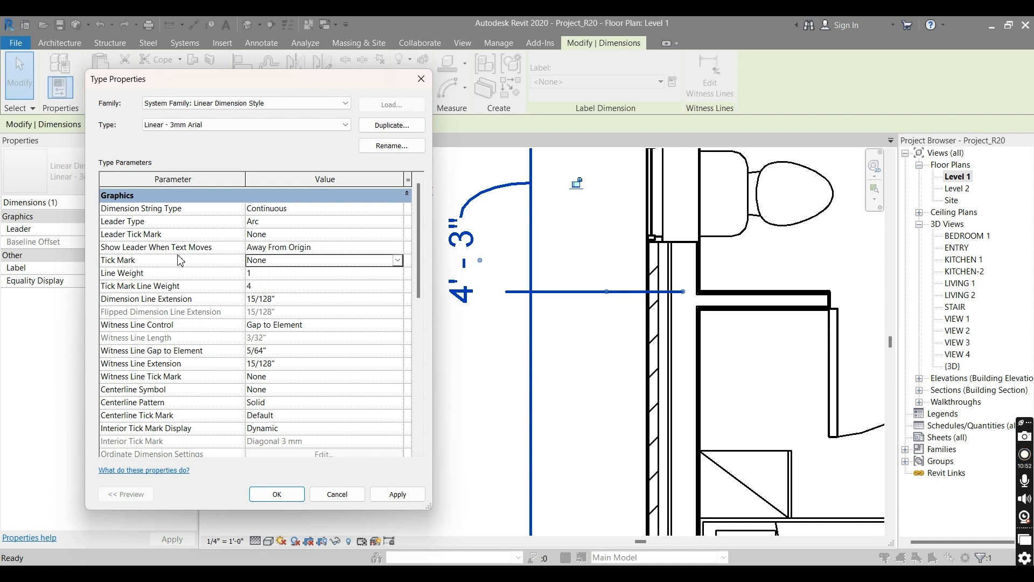
left_click(341, 263)
left_click(397, 261)
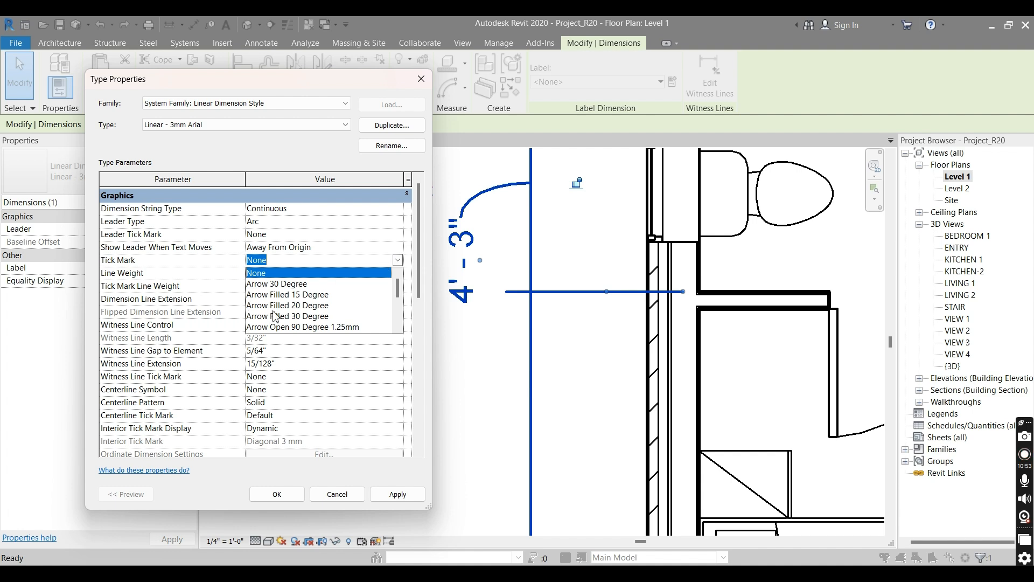
scroll(275, 316, "down", 1)
left_click(274, 306)
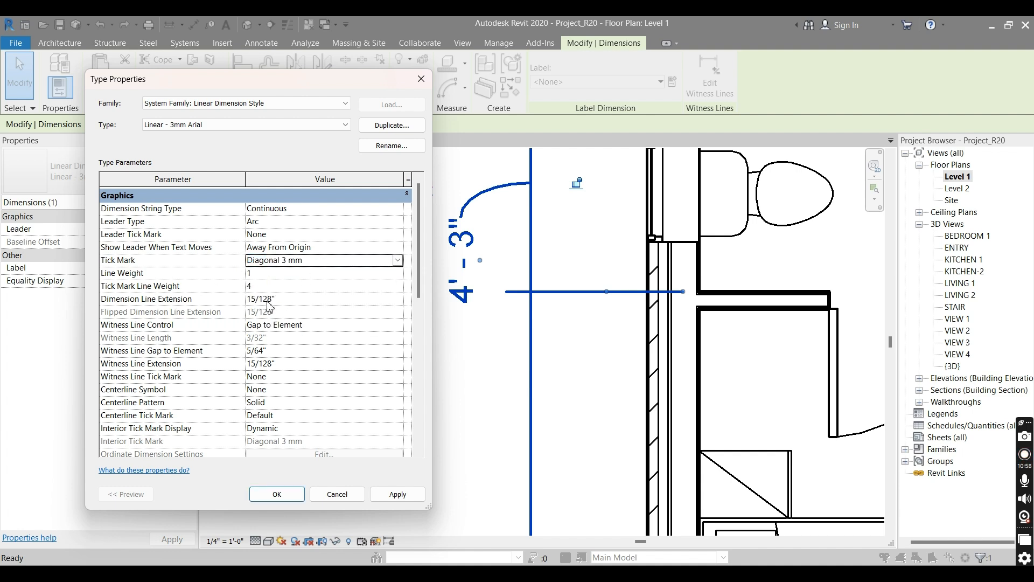
left_click(262, 290)
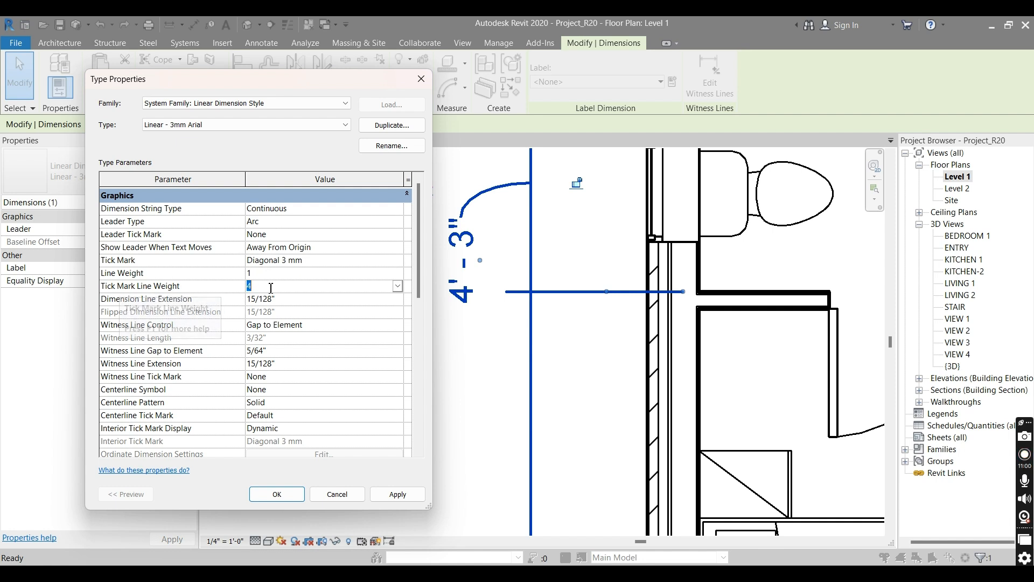
left_click(397, 494)
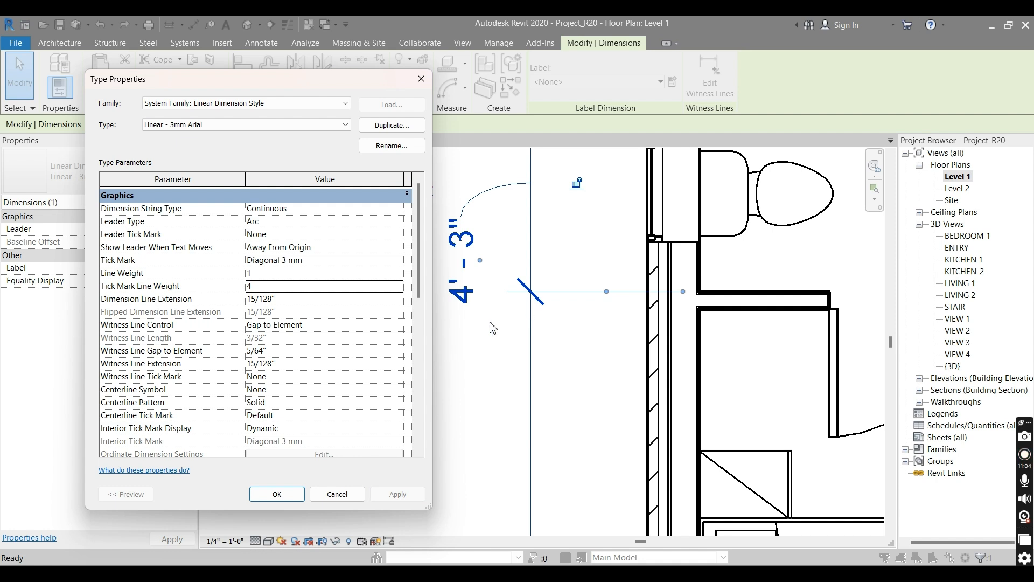
Set the dimension style's Tick Mark Line Weight to 2 and apply it.
left_click(309, 288)
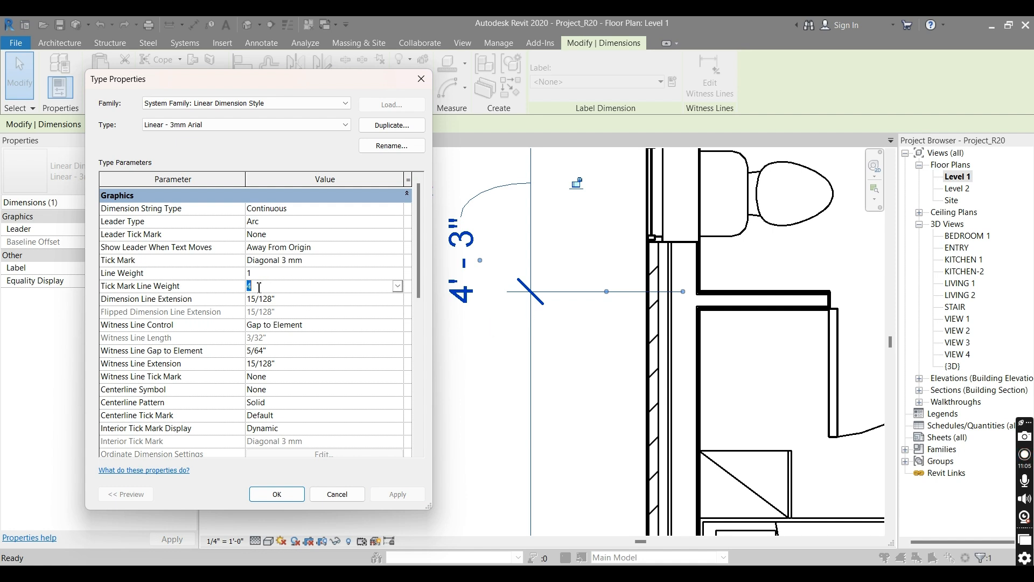
type("2")
left_click(397, 494)
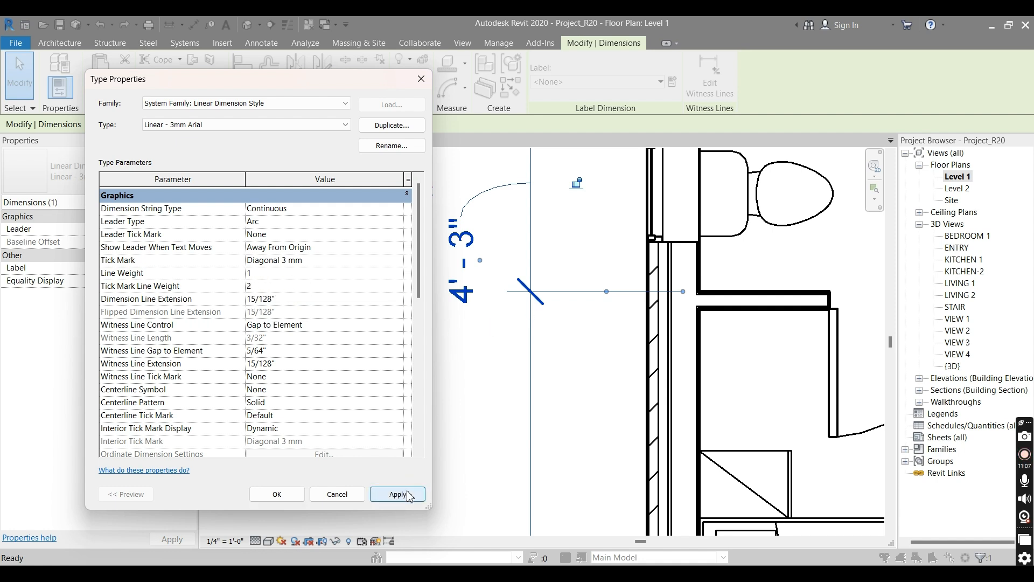
left_click(409, 493)
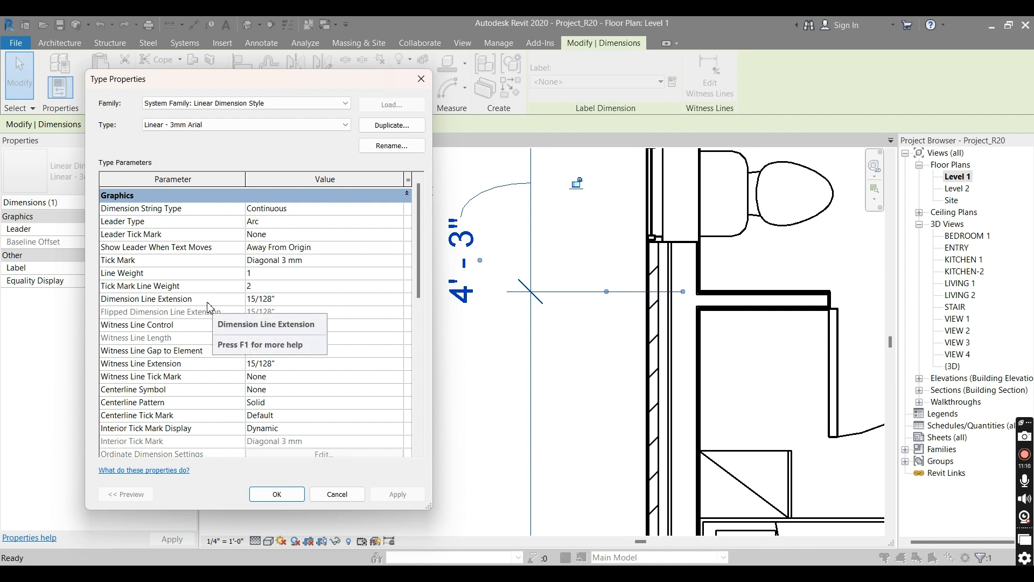
Close the dimension type properties, deselect the string and examine the dimension line extension beside the lower bedroom's exterior wall corner.
left_click(298, 298)
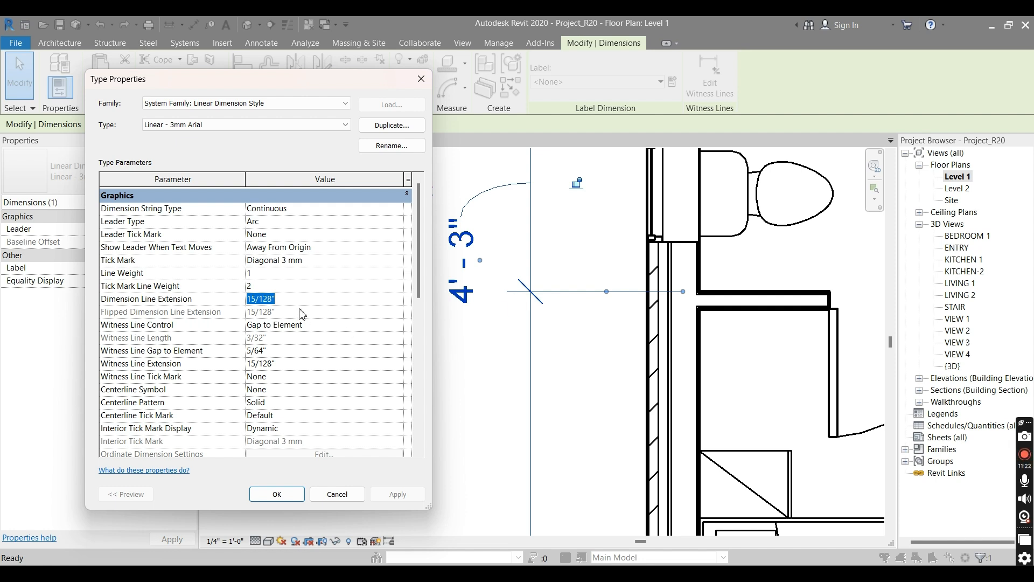
left_click(357, 495)
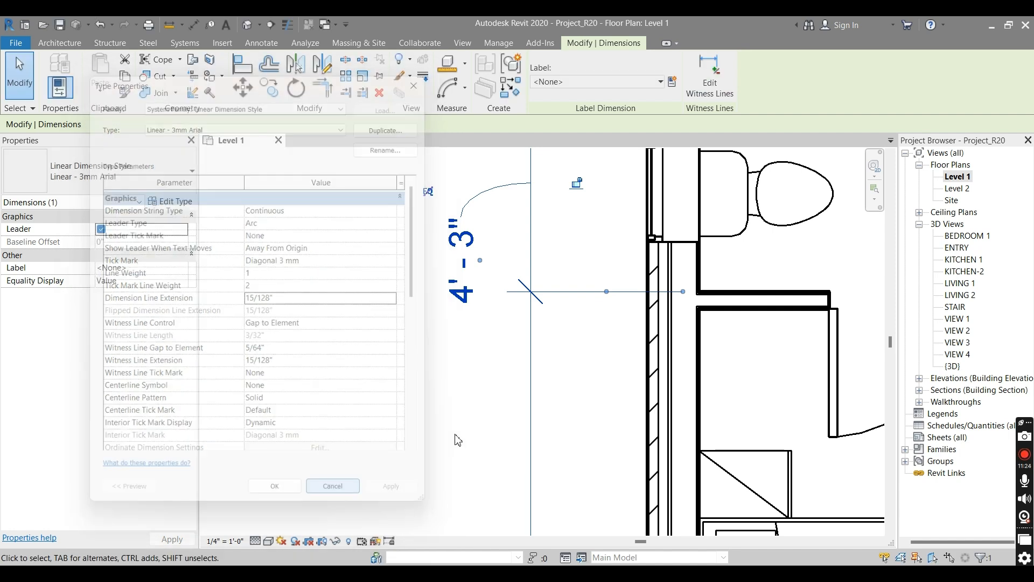
scroll(566, 315, "down", 3)
key("Escape")
scroll(547, 479, "up", 6)
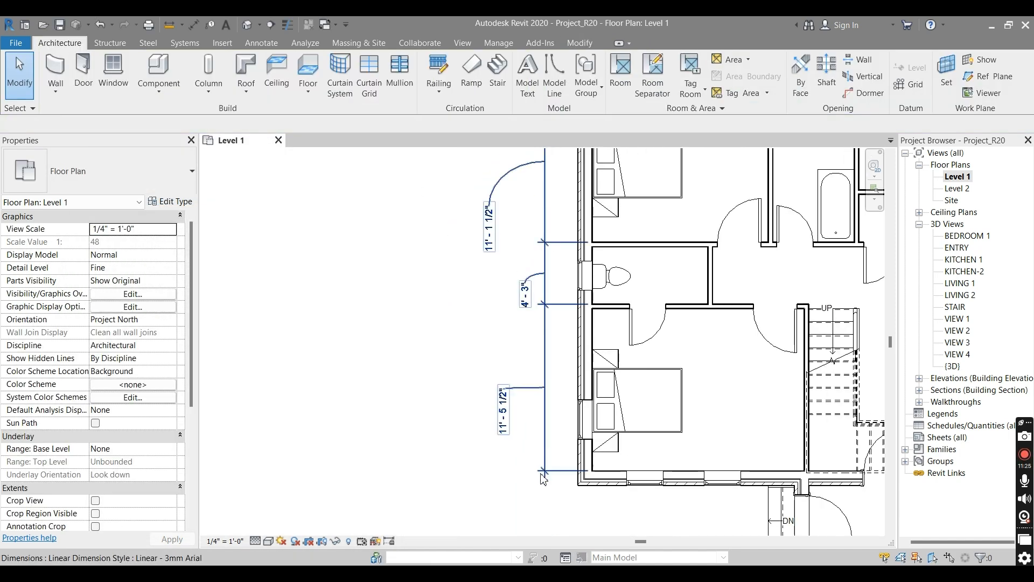
scroll(538, 474, "up", 4)
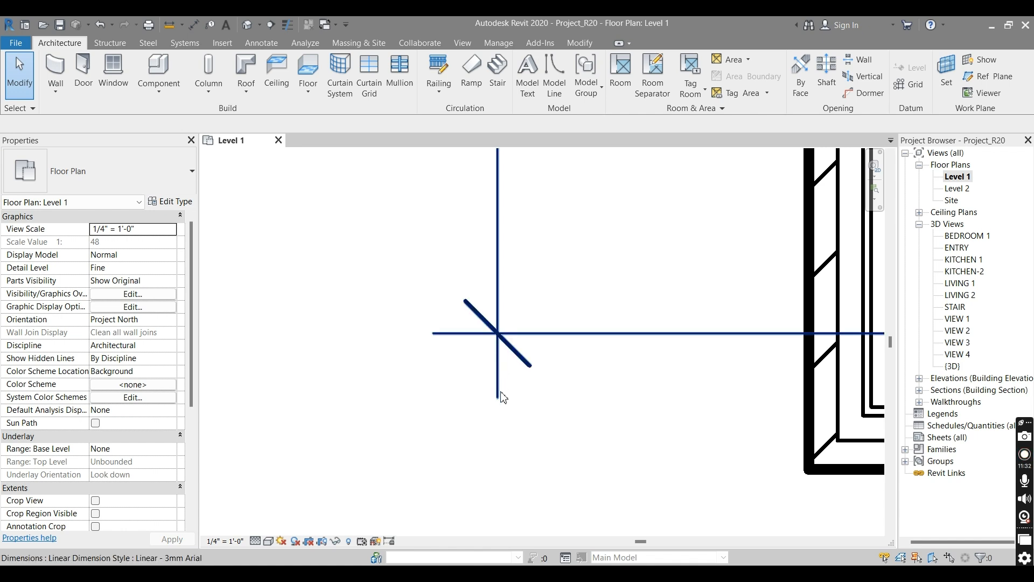
middle_click_drag(504, 381, 601, 388)
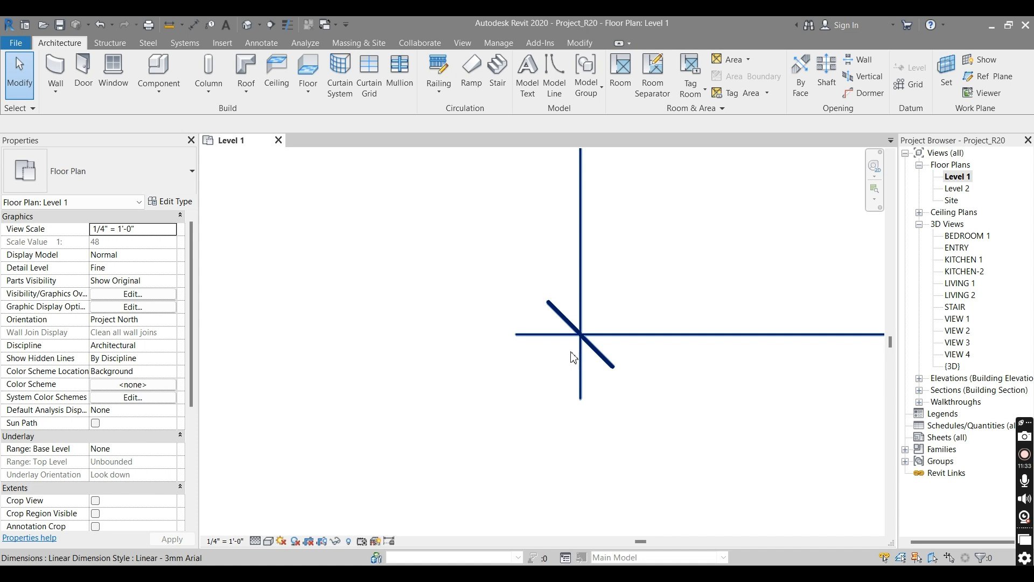
Set the Dimension Line Extension of the exterior dimension string's style to 1", apply it and close the type properties.
left_click(573, 361)
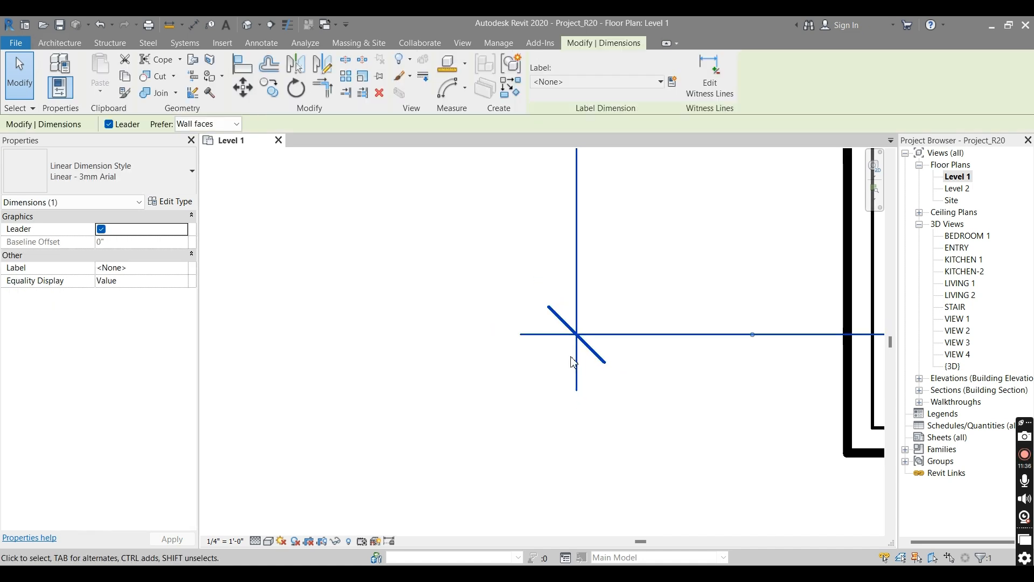
left_click(170, 201)
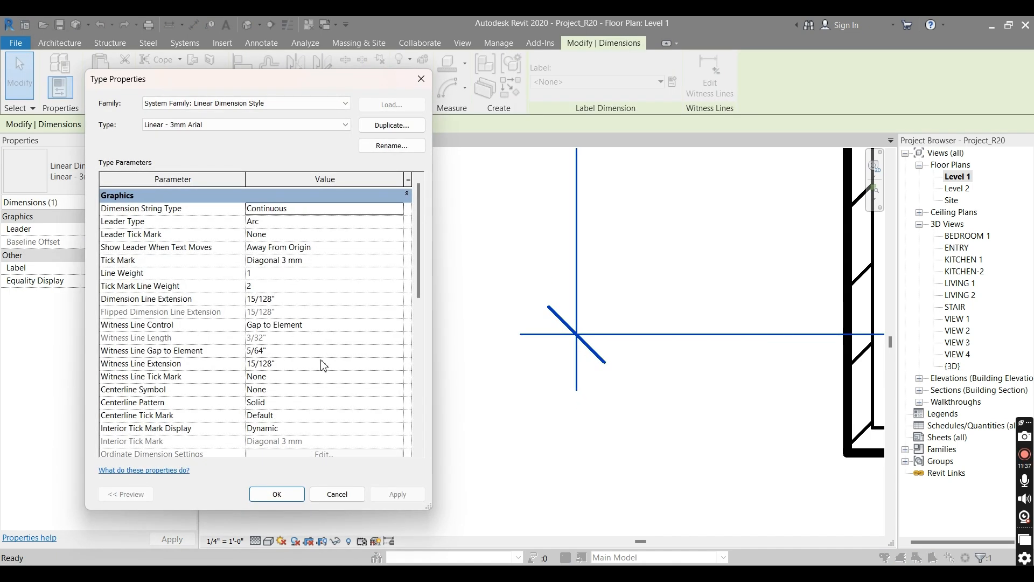
left_click(301, 300)
type("1")
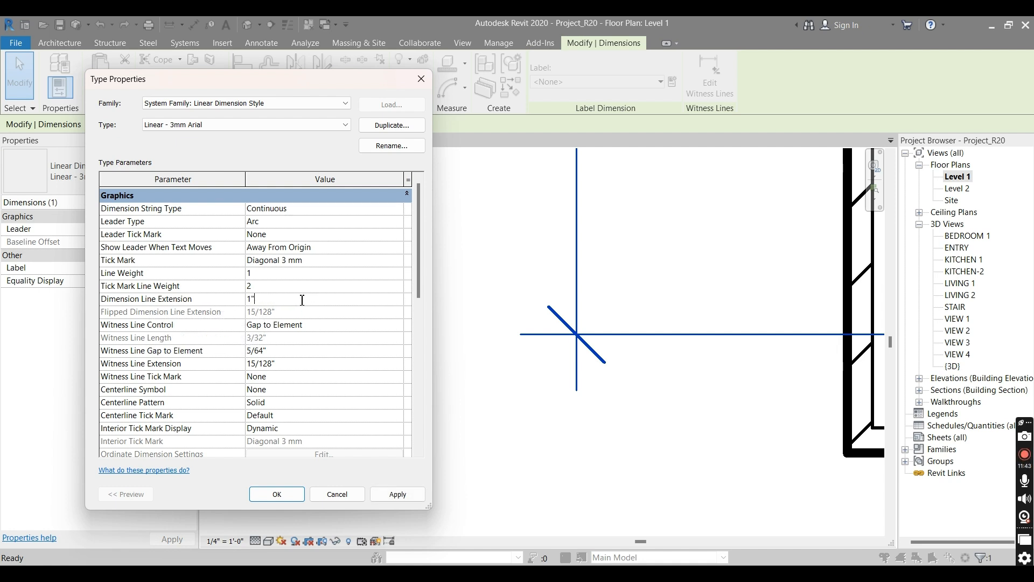
left_click(302, 301)
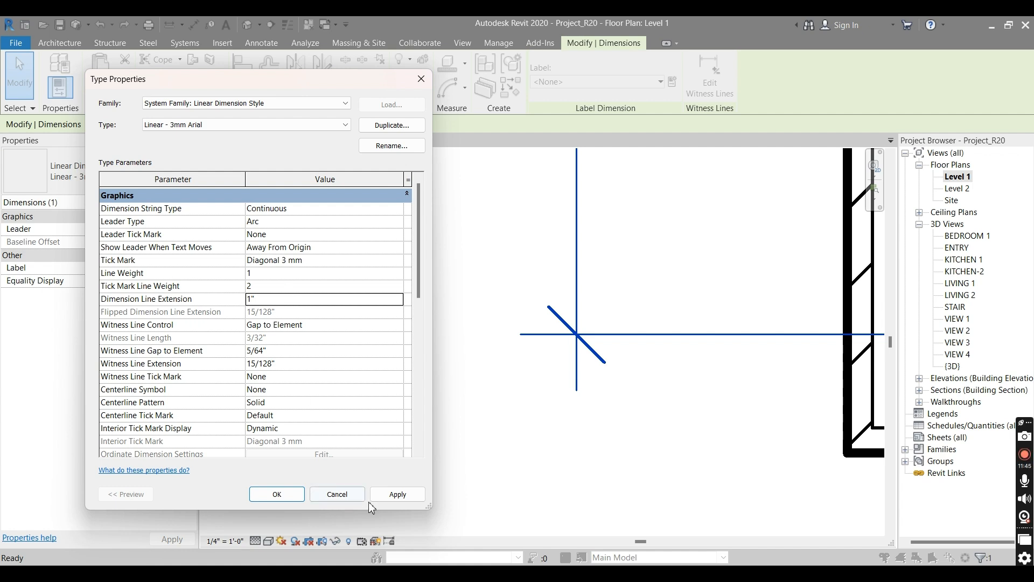
left_click(398, 494)
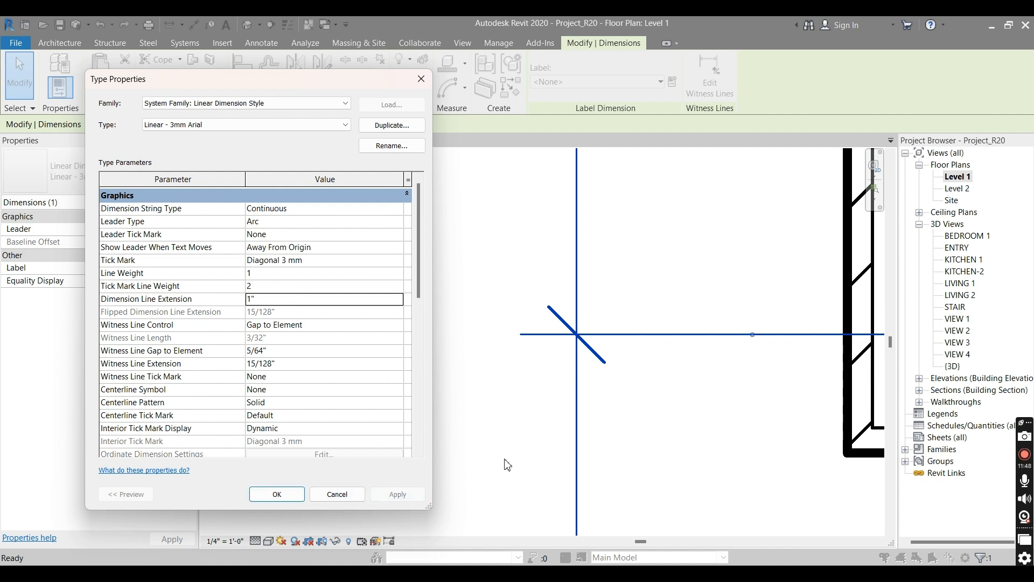
left_click(274, 494)
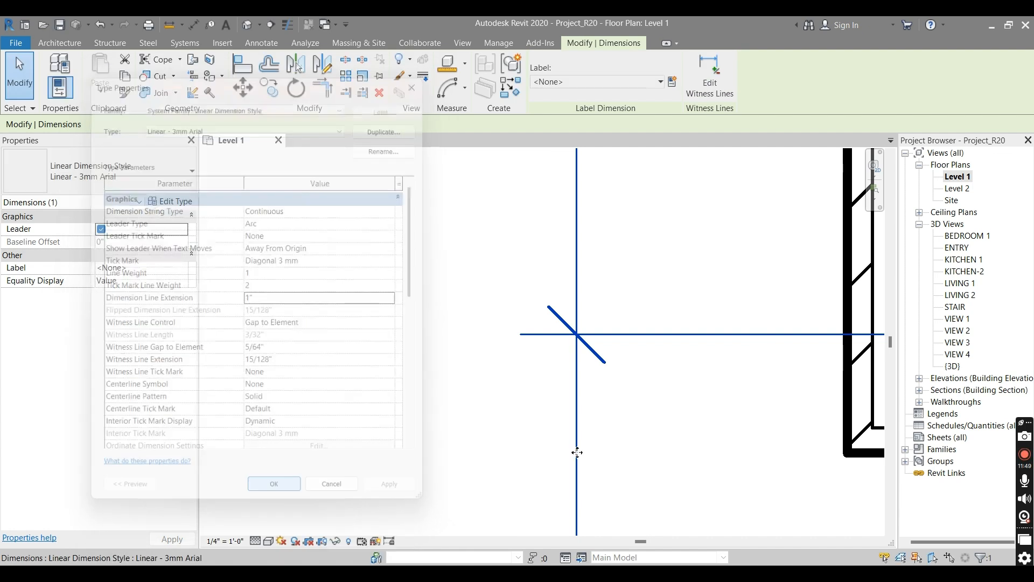
Inspect the extended dimension line at the wall corner and undo the Dimension Line Extension change.
scroll(566, 347, "down", 3)
scroll(550, 425, "up", 5)
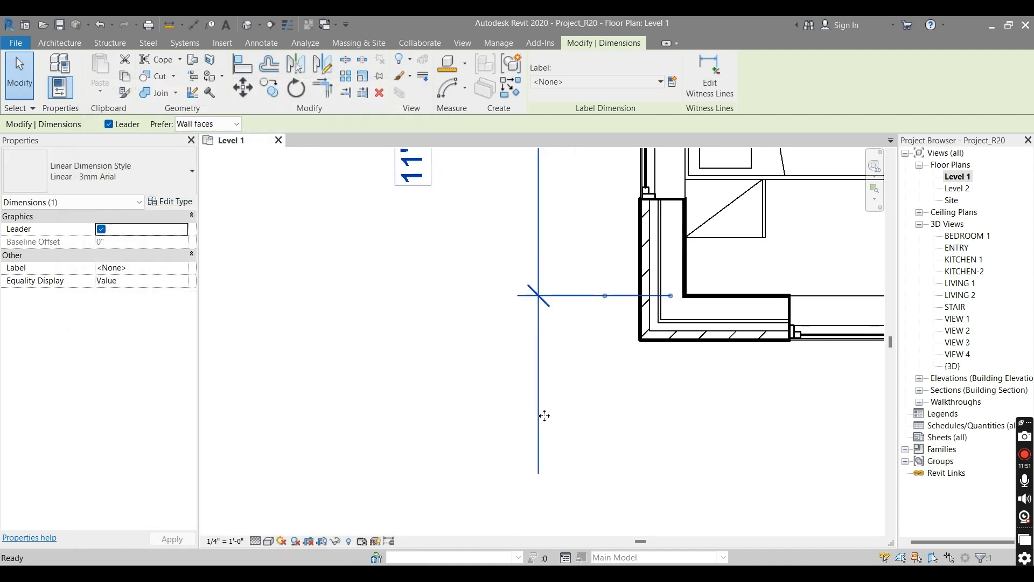
left_click(544, 419)
left_click(614, 340)
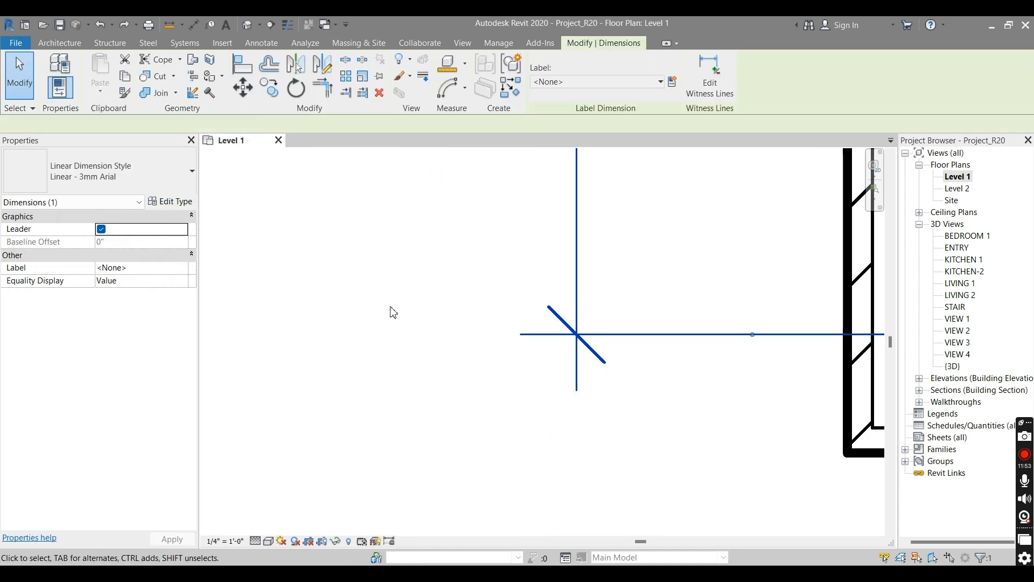
Review the Witness Line Control options of the dimension style, choose Gap to Element and accept the type properties.
left_click(169, 200)
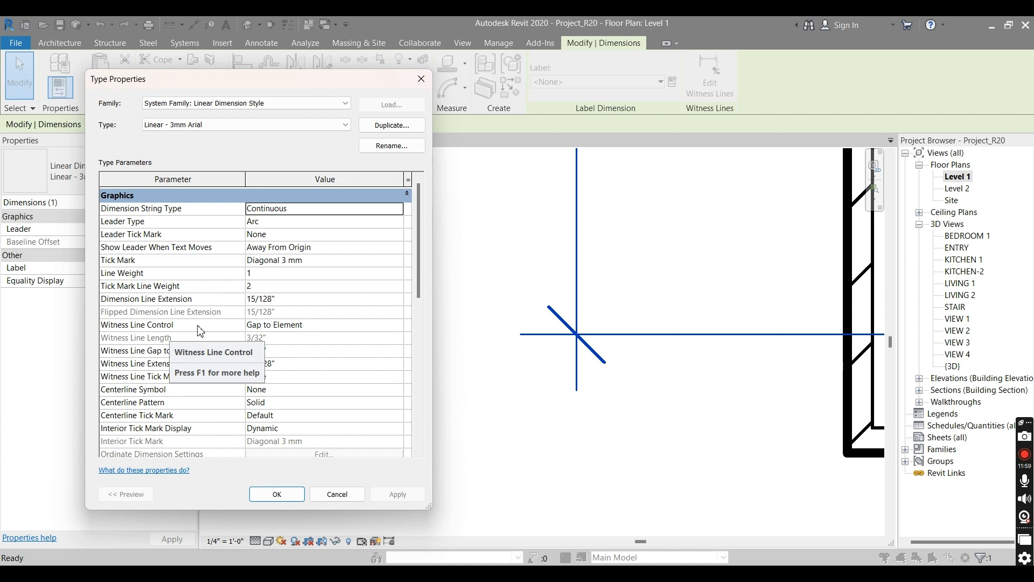
left_click(333, 324)
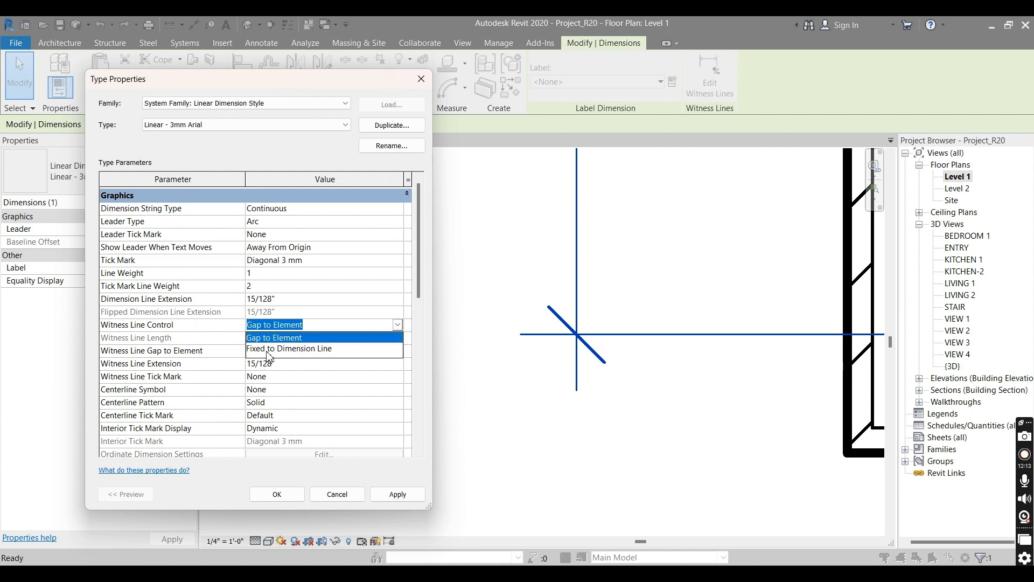
left_click(299, 338)
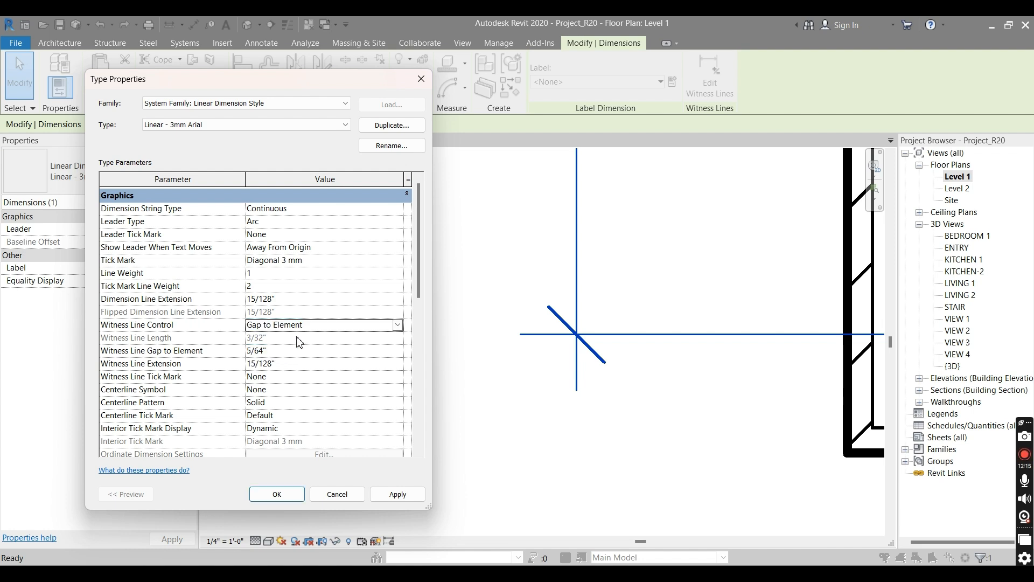
left_click(276, 494)
Set the dimension style's Witness Line Gap to Element to 1" and apply it, keeping the dimension's end at the wall corner in view.
scroll(526, 416, "down", 4)
mouse_move(549, 451)
middle_mouse_down()
mouse_move(505, 481)
mouse_move(552, 440)
middle_mouse_up()
scroll(542, 447, "up", 8)
scroll(549, 447, "down", 3)
scroll(523, 459, "up", 1)
scroll(552, 439, "up", 2)
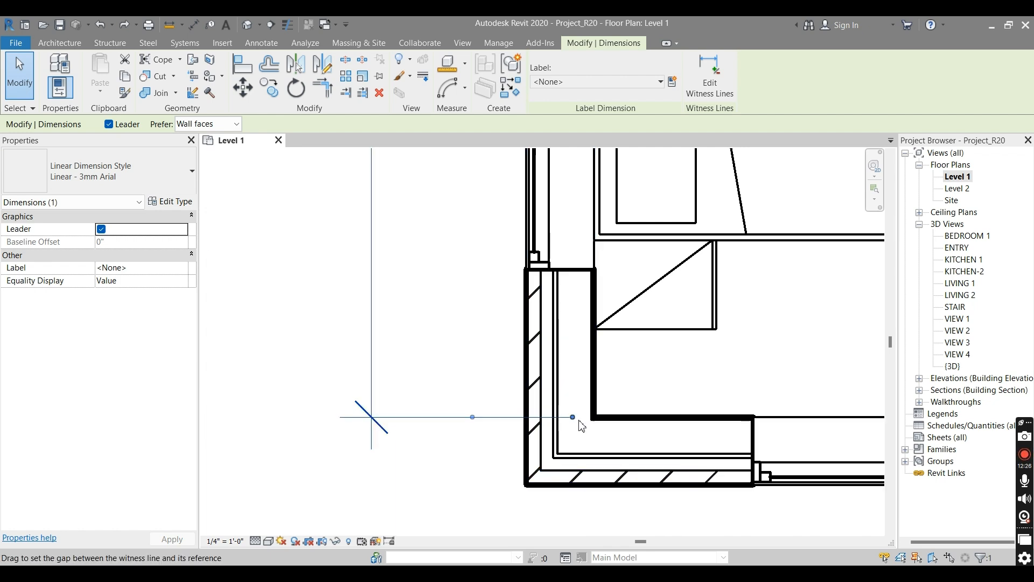
left_click(170, 201)
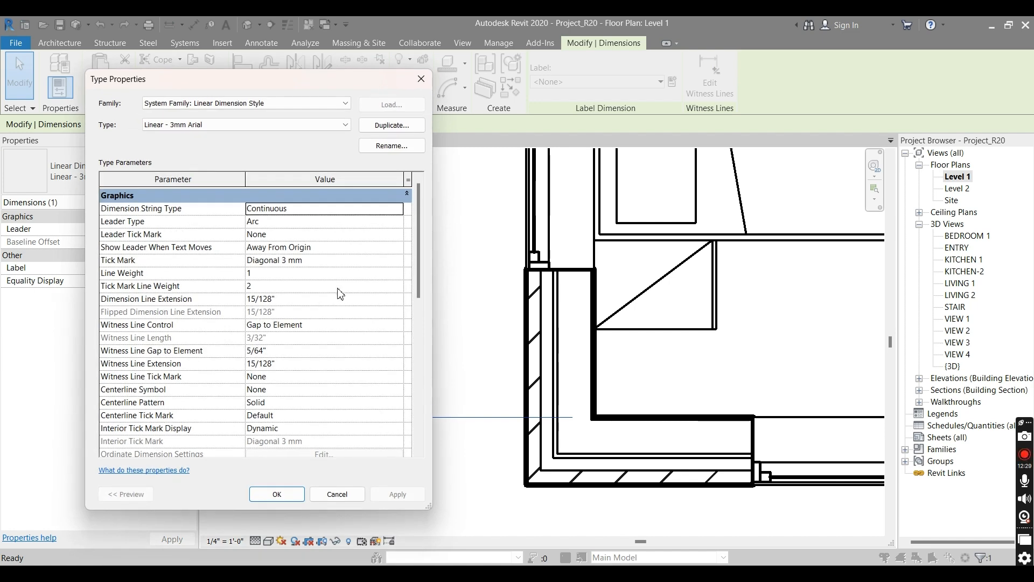
left_click_drag(313, 82, 836, 94)
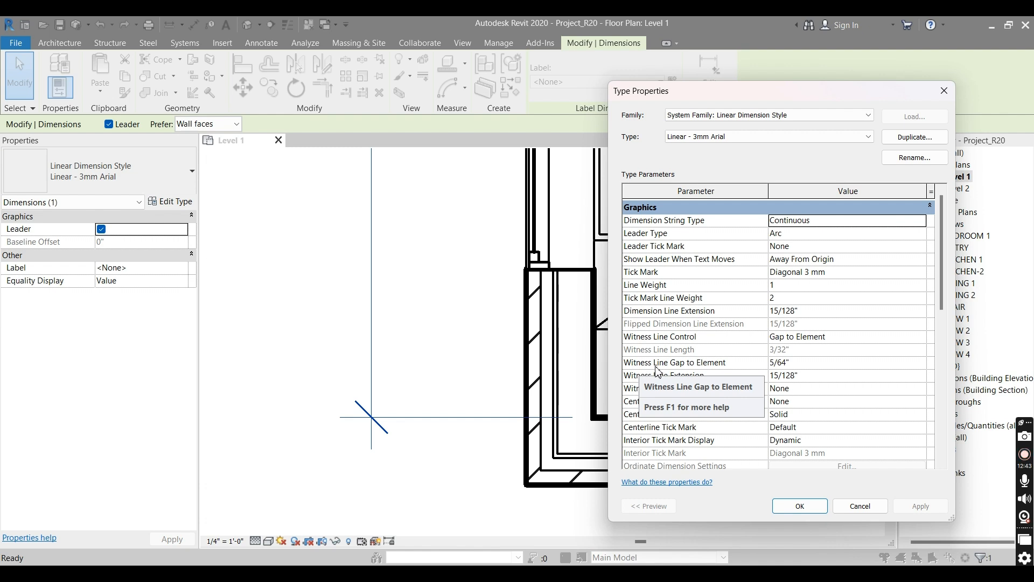
left_click(799, 365)
type("1\"")
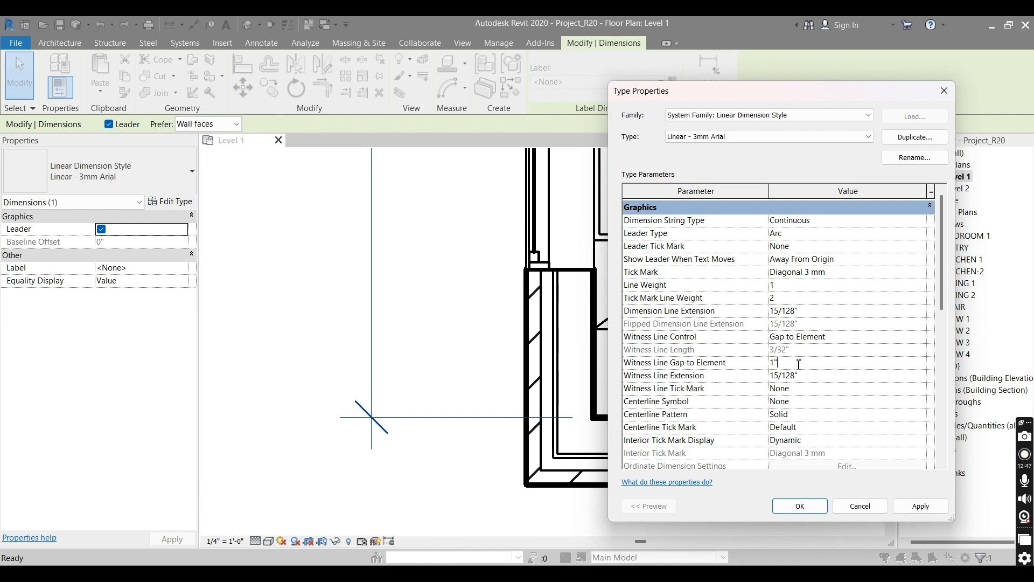
left_click(921, 509)
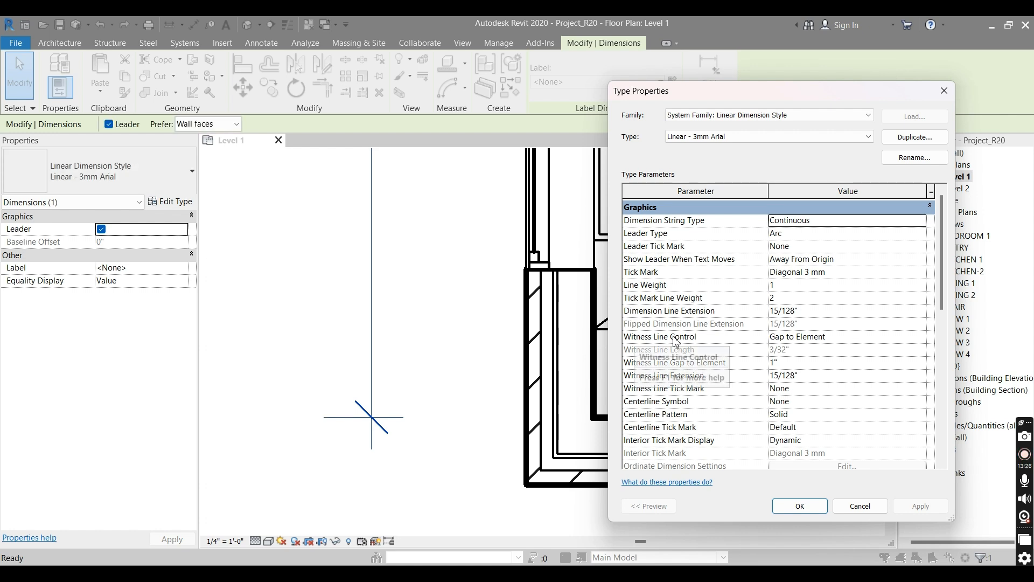
Set the style's Witness Line Control to Fixed to Dimension Line and its Witness Line Length to 3/16", applying both changes.
left_click(824, 340)
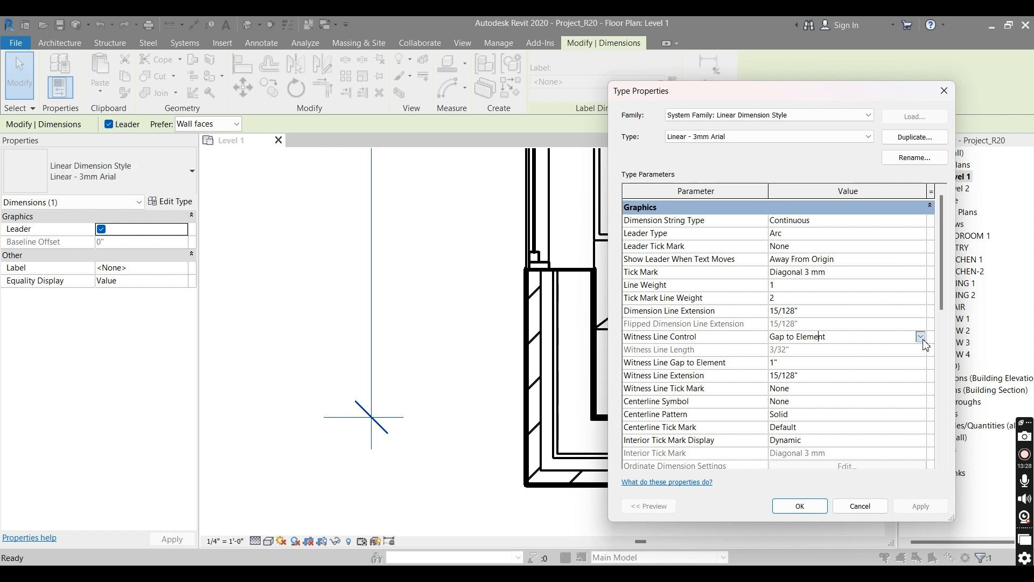
left_click(920, 336)
left_click(809, 361)
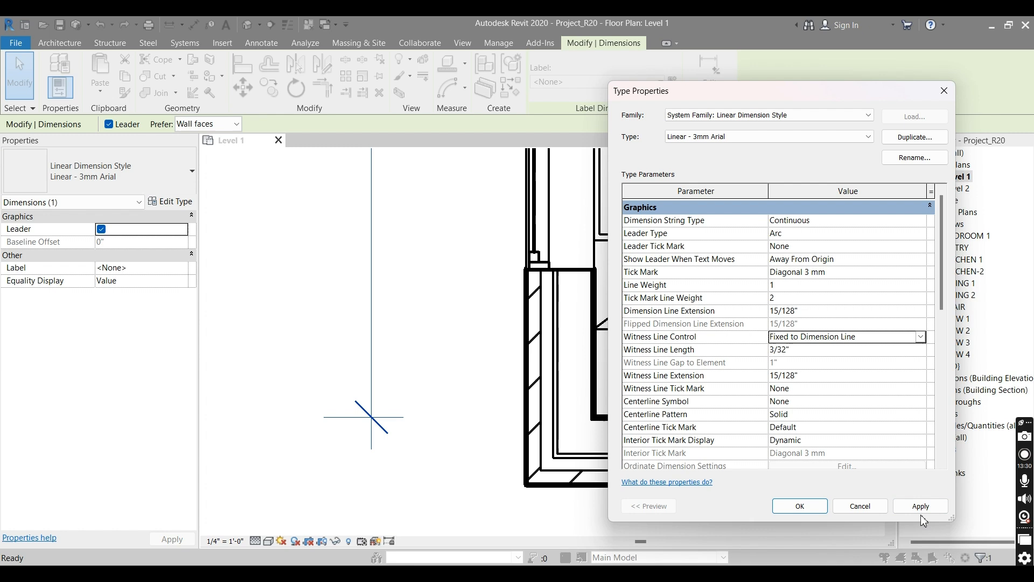
left_click(919, 507)
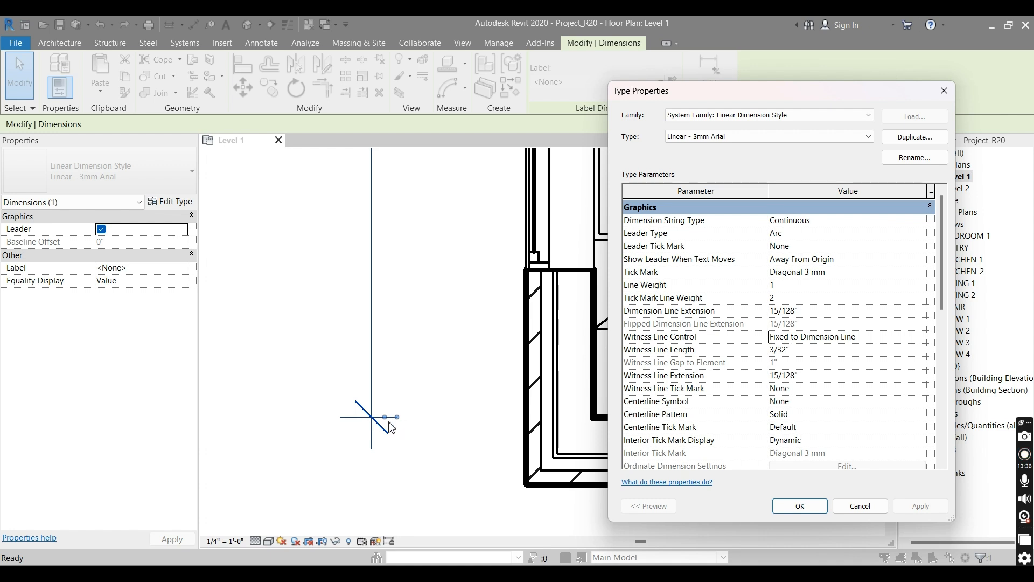
left_click(799, 353)
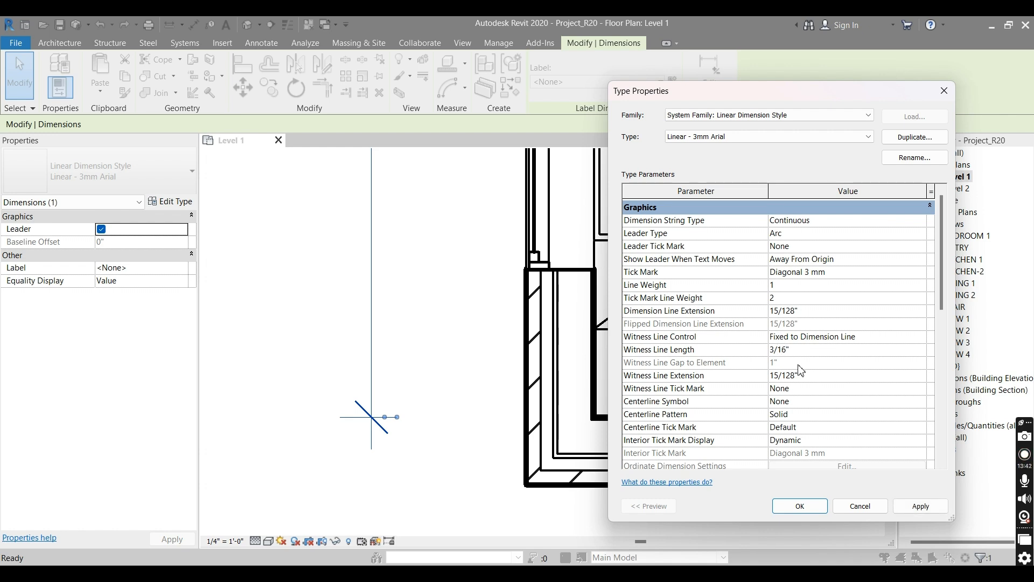
left_click(917, 508)
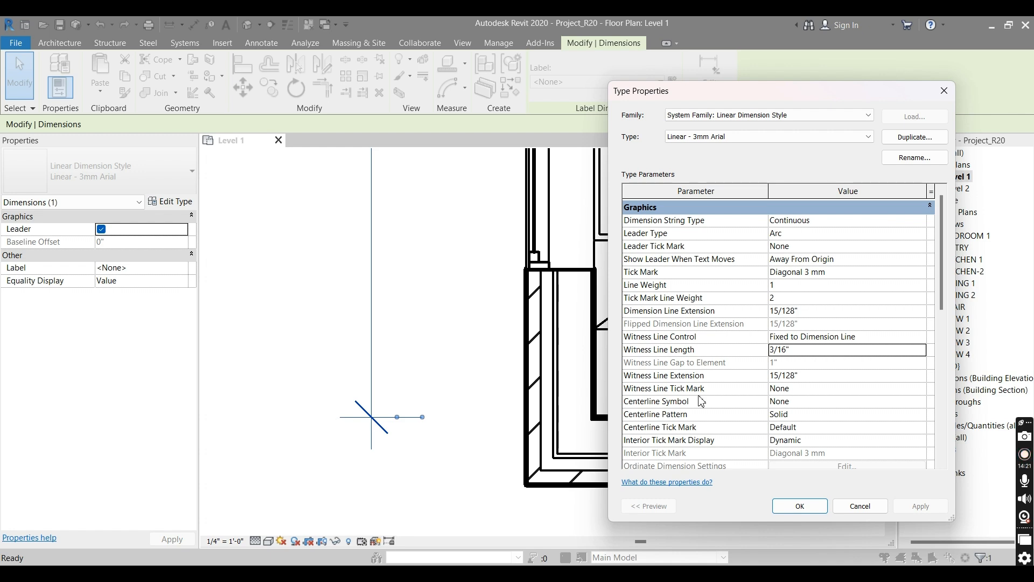
Set the dimension style's Witness Line Extension to 1" and apply the change.
left_click(808, 375)
type("1\"")
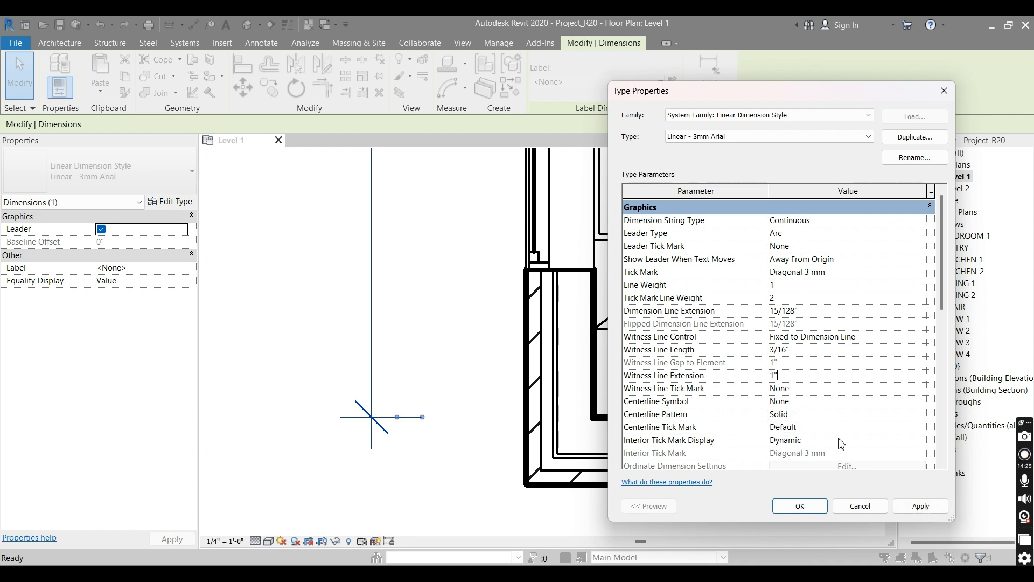
left_click(919, 505)
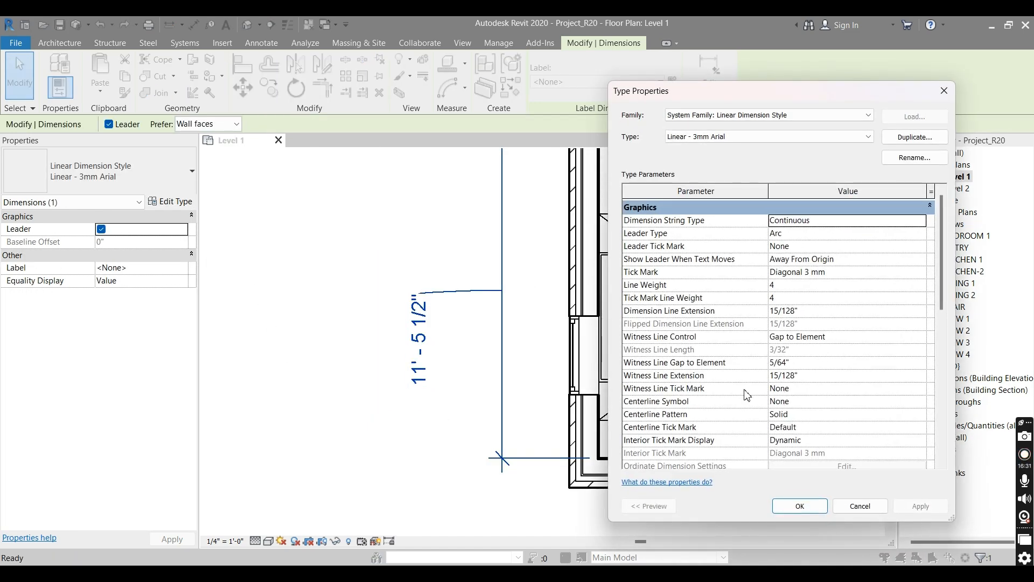
Set the dimension style's Witness Line Tick Mark to Arrow 30 Degree and apply the change.
left_click(792, 391)
left_click(792, 391)
left_click(797, 412)
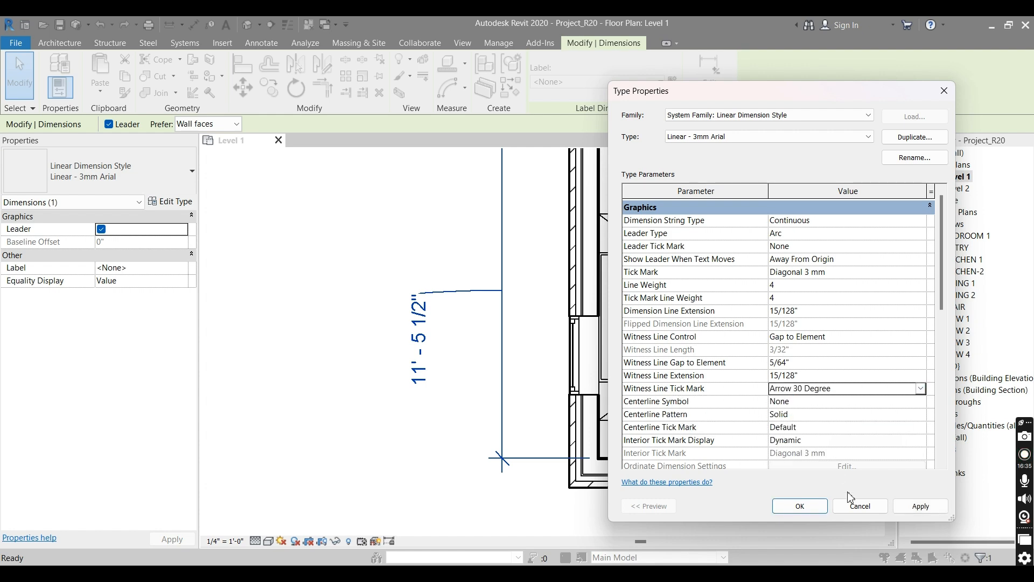
left_click(930, 506)
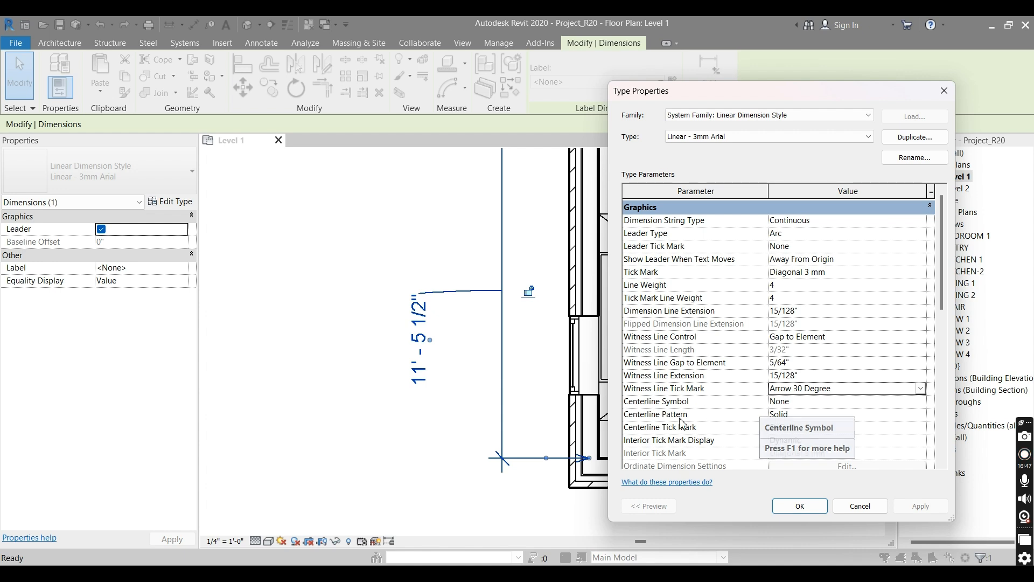
Set the dimension style's Centerline Symbol to M_Centreline, apply it and accept the type properties.
left_click(813, 402)
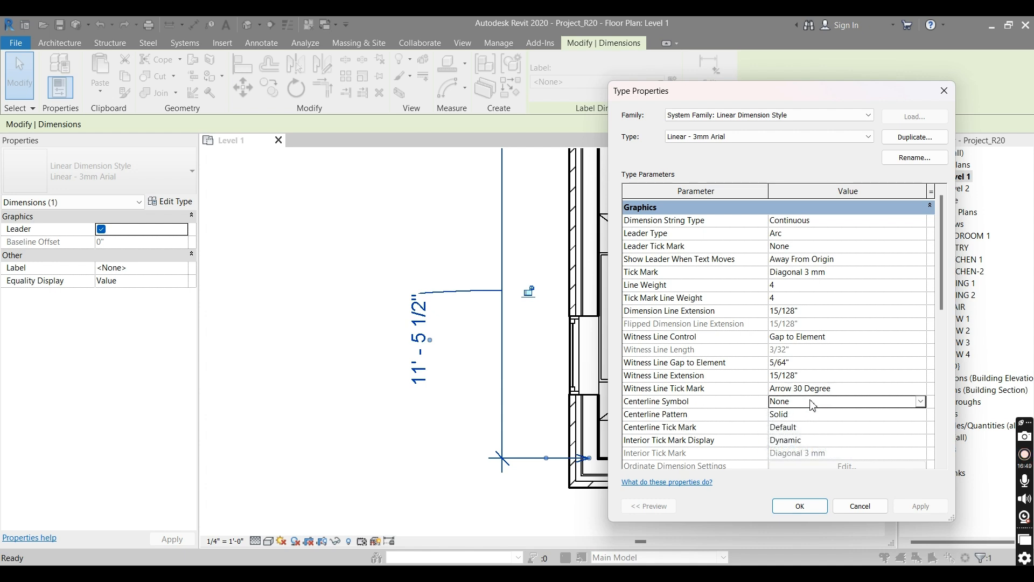
left_click(920, 402)
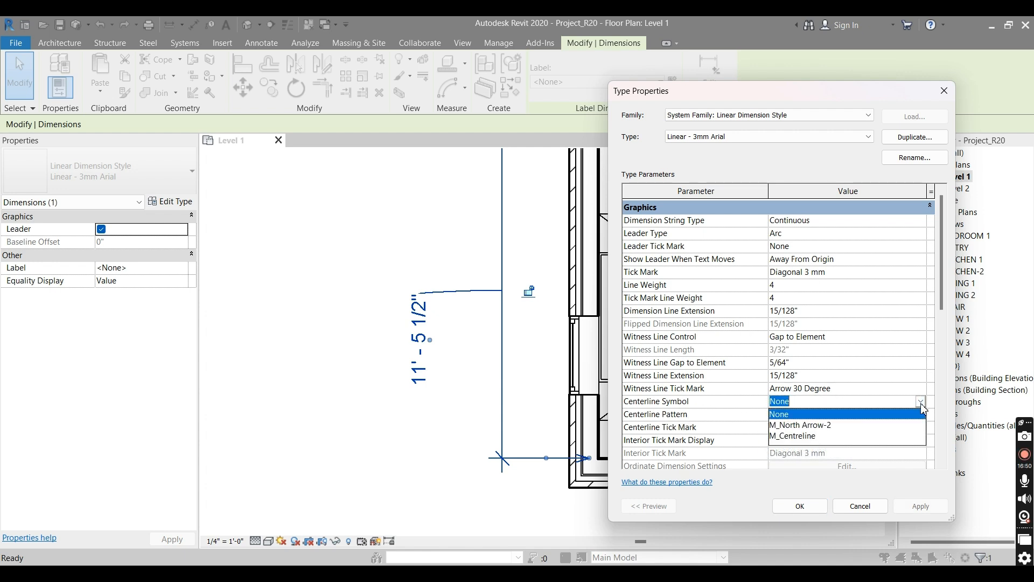
left_click(797, 436)
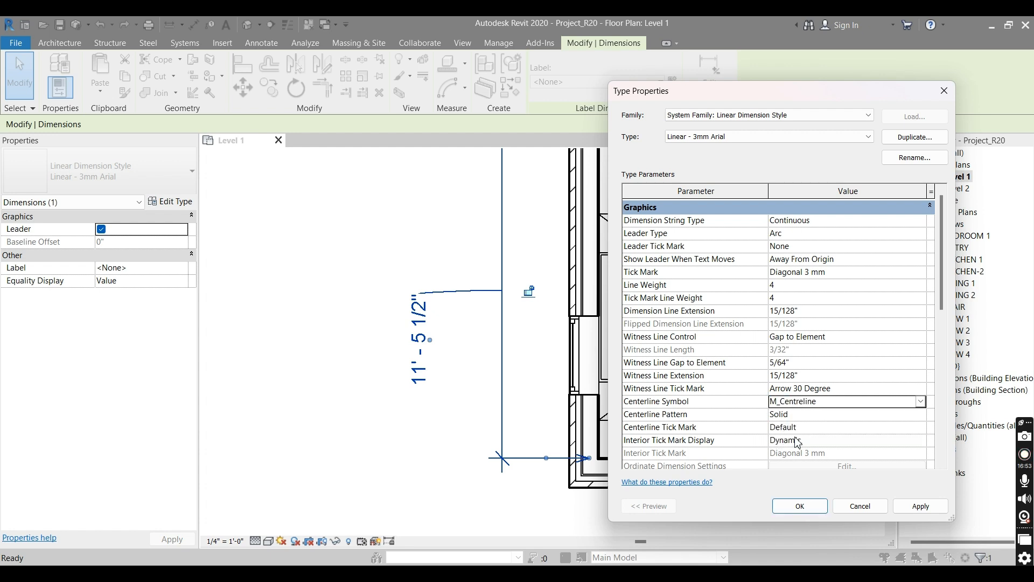
left_click(921, 506)
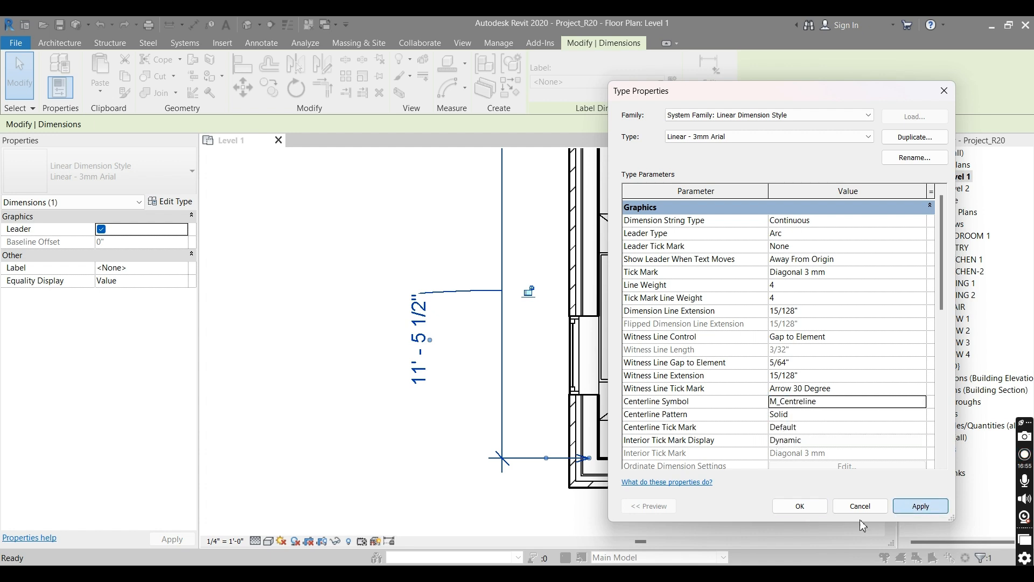
left_click(799, 506)
Move the vertical dimension string beside the bedrooms farther out from the exterior wall.
left_click(537, 416)
scroll(535, 411, "down", 3)
middle_click_drag(532, 297, 548, 434)
scroll(535, 380, "down", 2)
scroll(538, 352, "up", 3)
left_click(519, 366)
scroll(533, 367, "down", 5)
scroll(554, 340, "up", 4)
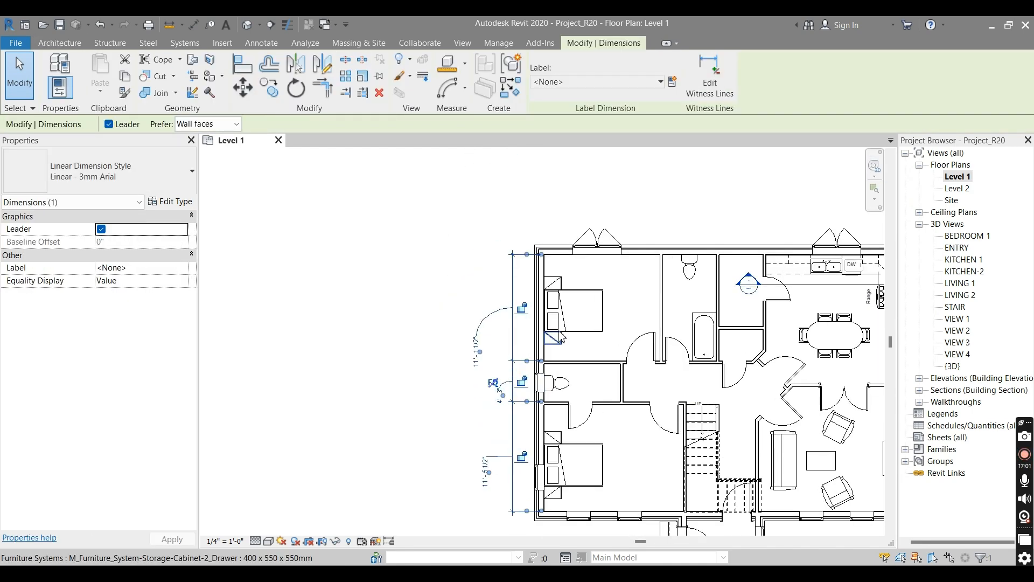
middle_click_drag(555, 340, 555, 394)
left_click(511, 380)
left_click(500, 381)
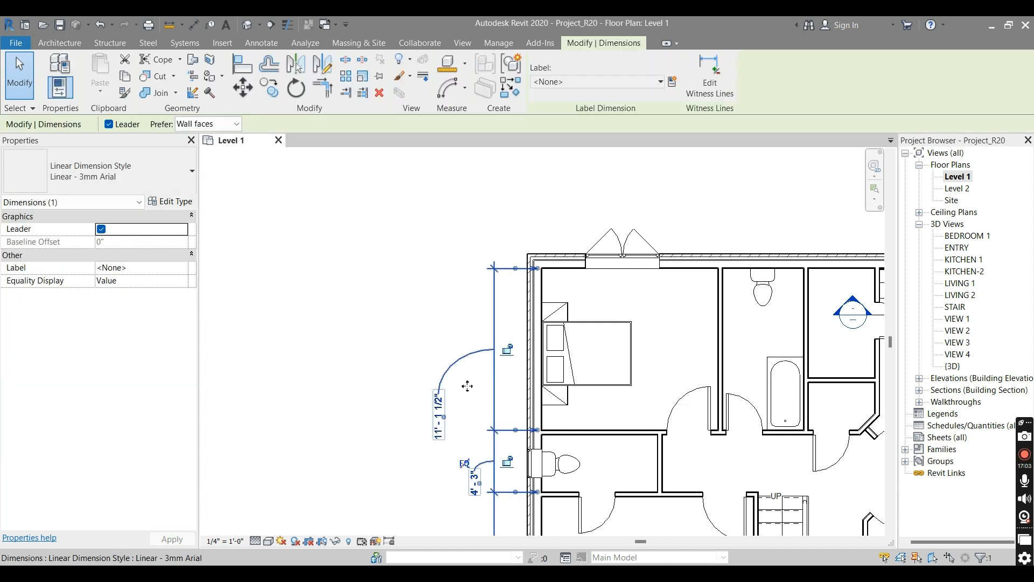
left_click_drag(498, 382, 385, 389)
left_click(423, 394)
Add an aligned dimension string outside the upper bedroom from its lower wall through the bed's center to its upper wall.
key("d")
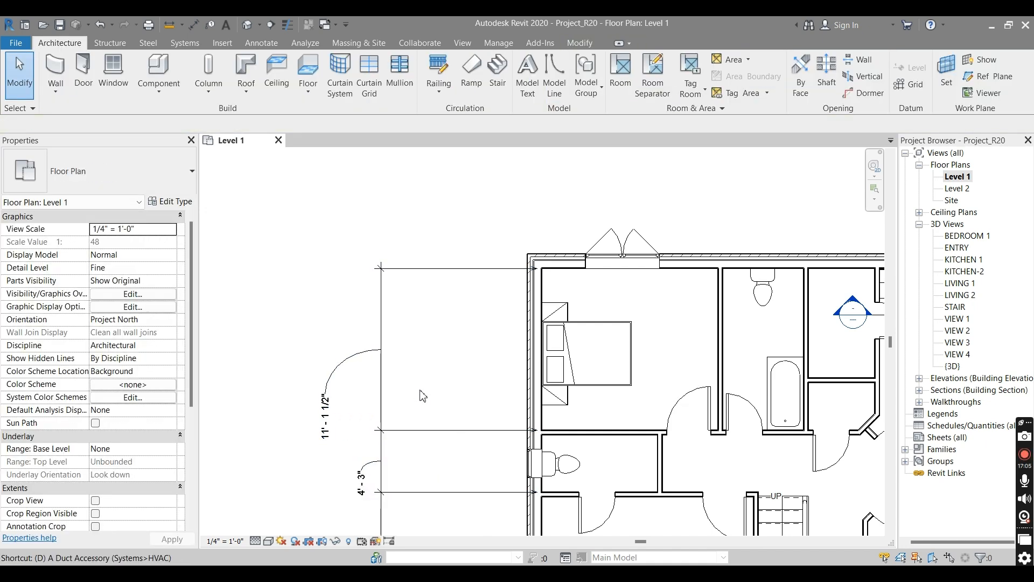
key("i")
scroll(555, 431, "up", 3)
left_click(555, 429)
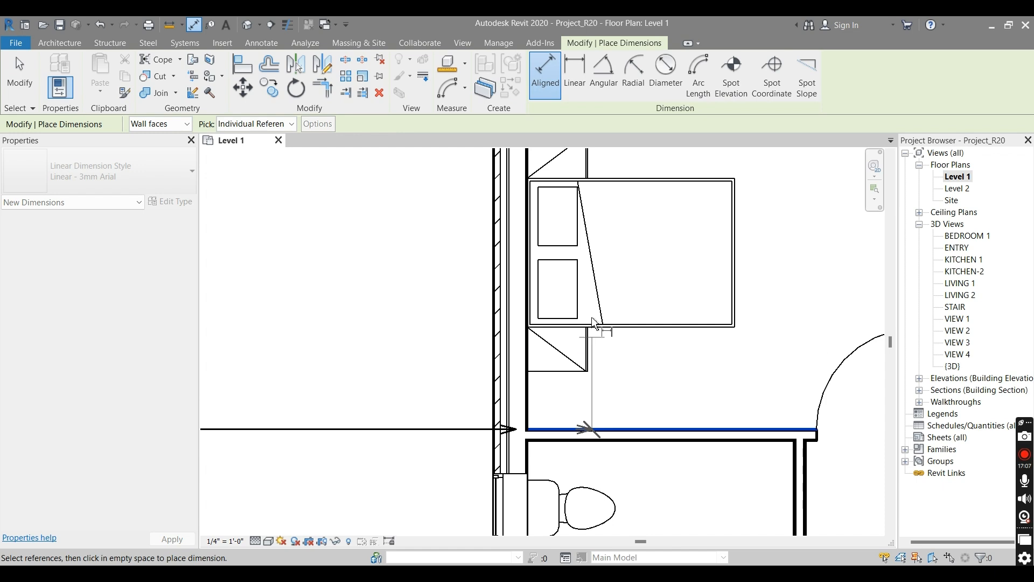
left_click(587, 253)
scroll(597, 310, "down", 3)
left_click(620, 197)
left_click(516, 280)
key("Escape")
scroll(516, 280, "up", 2)
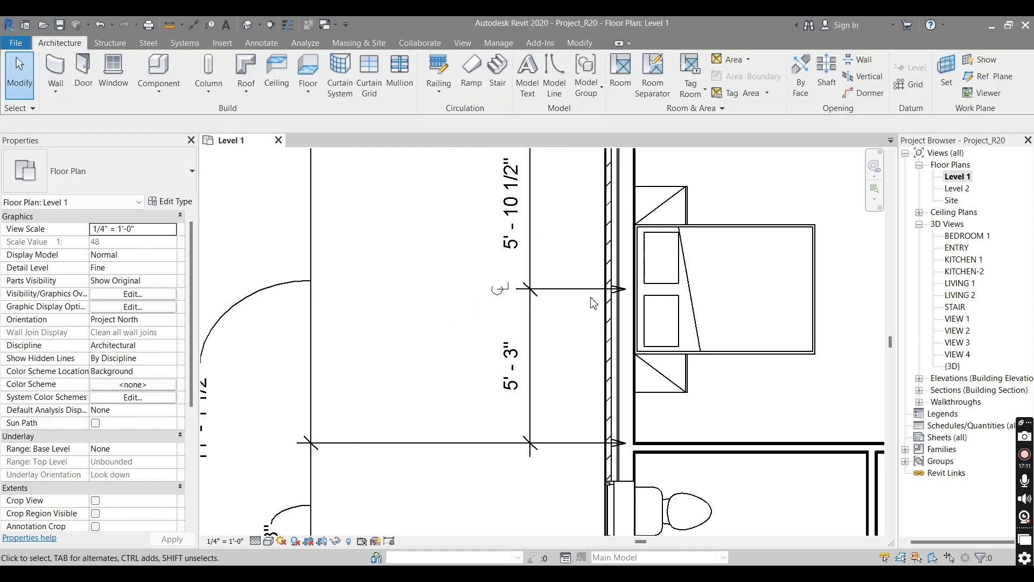
scroll(538, 302, "up", 1)
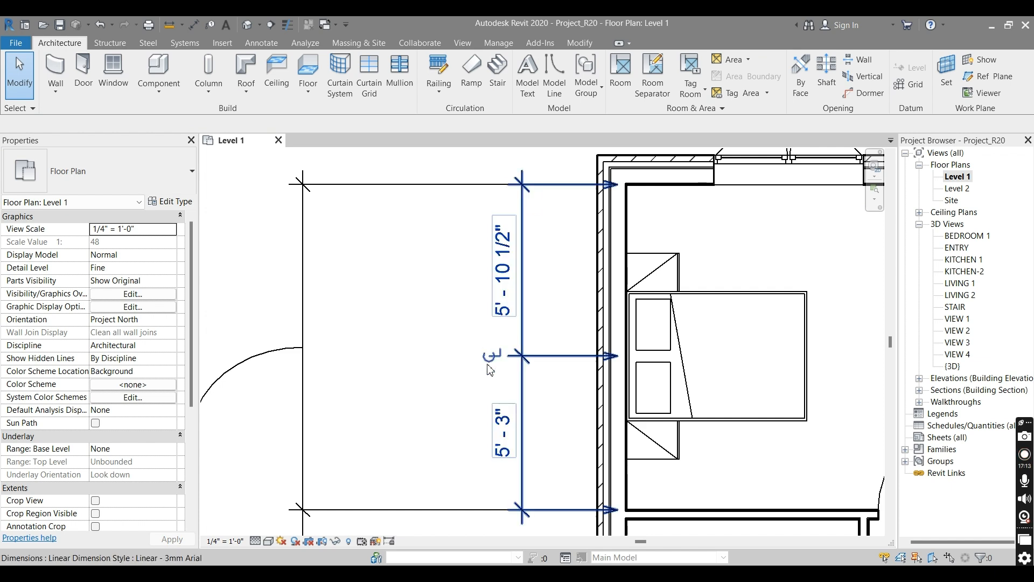
scroll(580, 305, "down", 2)
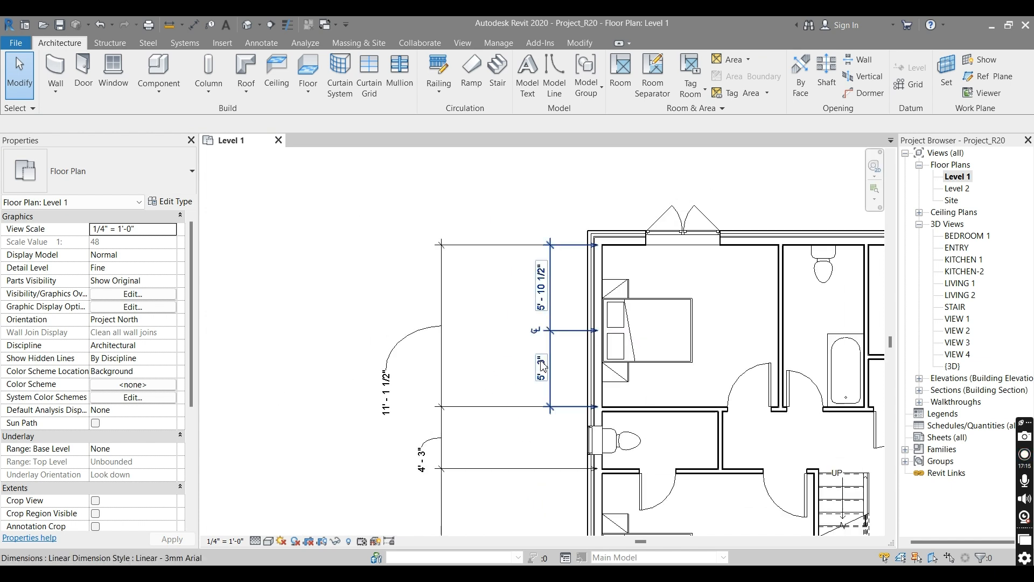
left_click(542, 365)
left_click(496, 329)
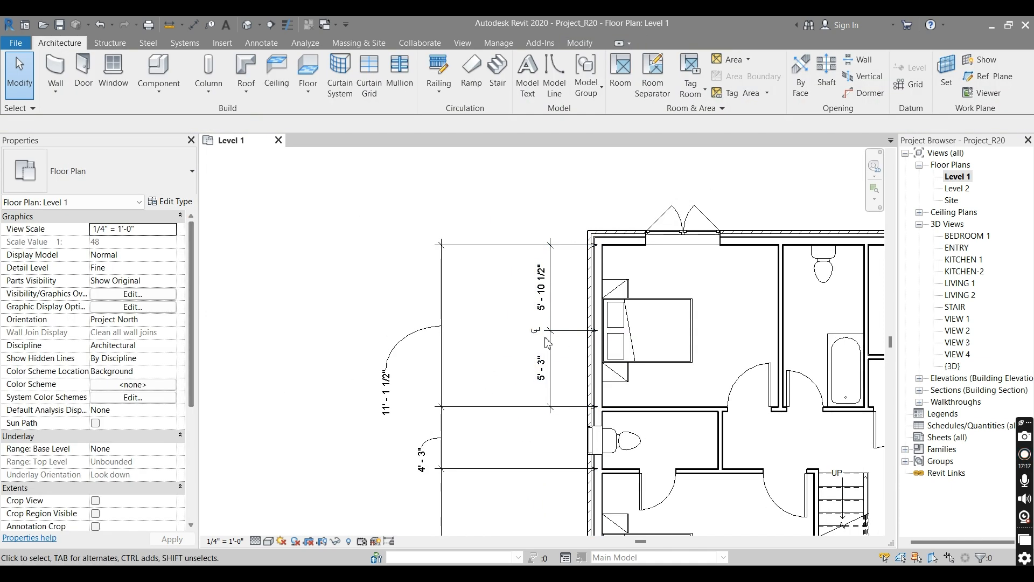
Set the outer dimension string's type to use the Center line pattern as Centerline Pattern, apply it and accept the properties.
left_click(485, 245)
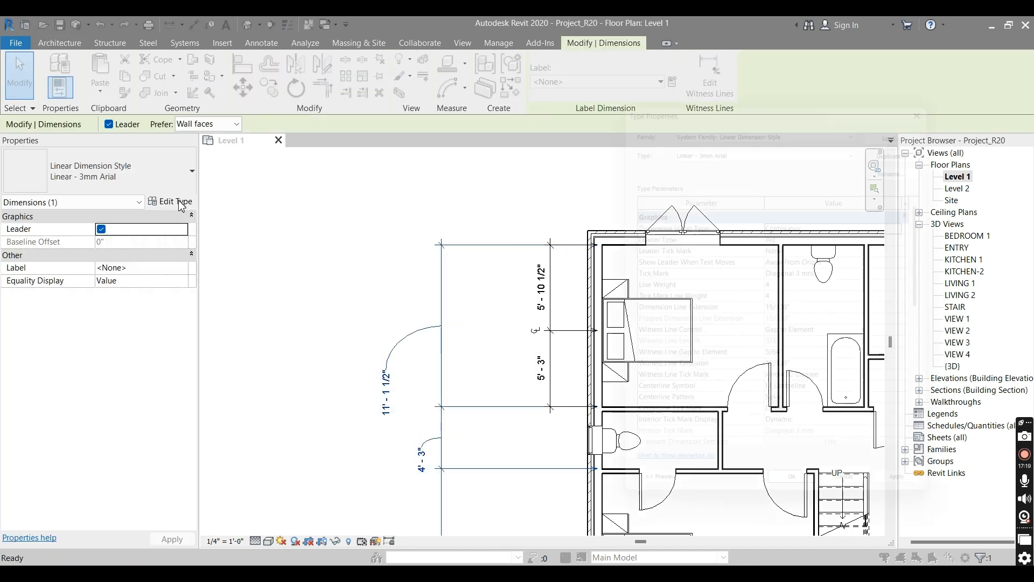
left_click(178, 201)
scroll(770, 397, "down", 1)
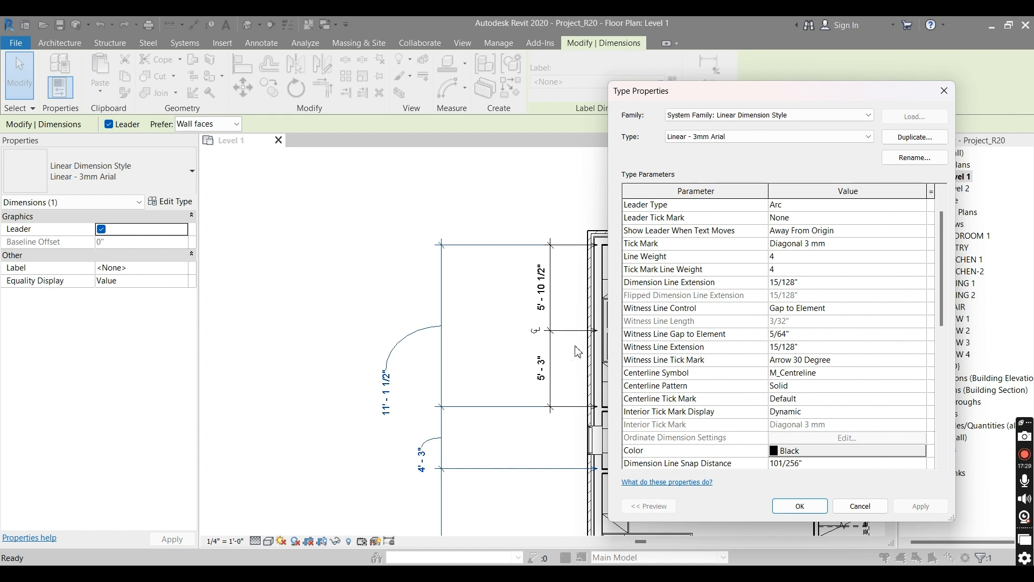
left_click(808, 386)
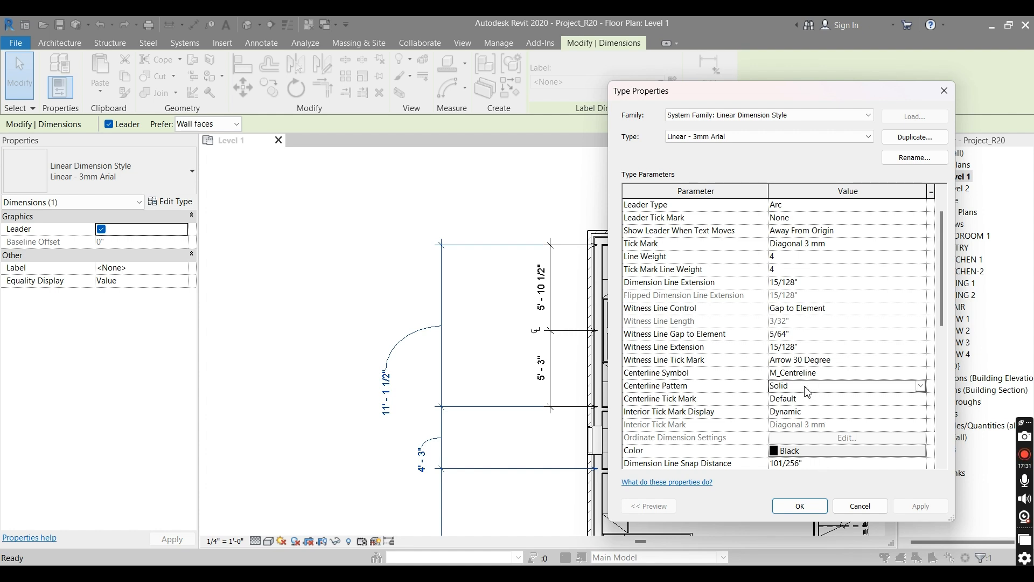
left_click(921, 386)
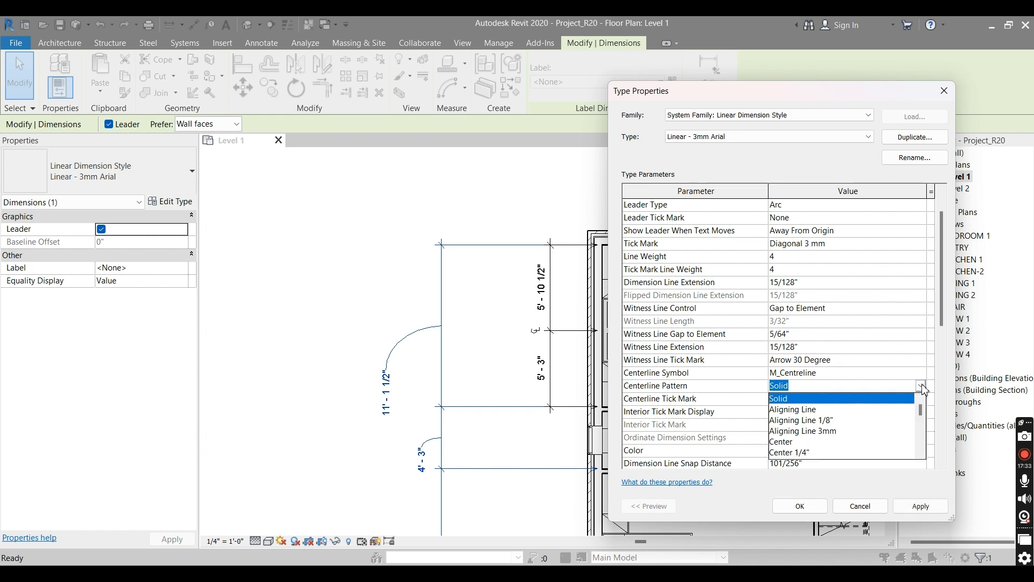
left_click(790, 441)
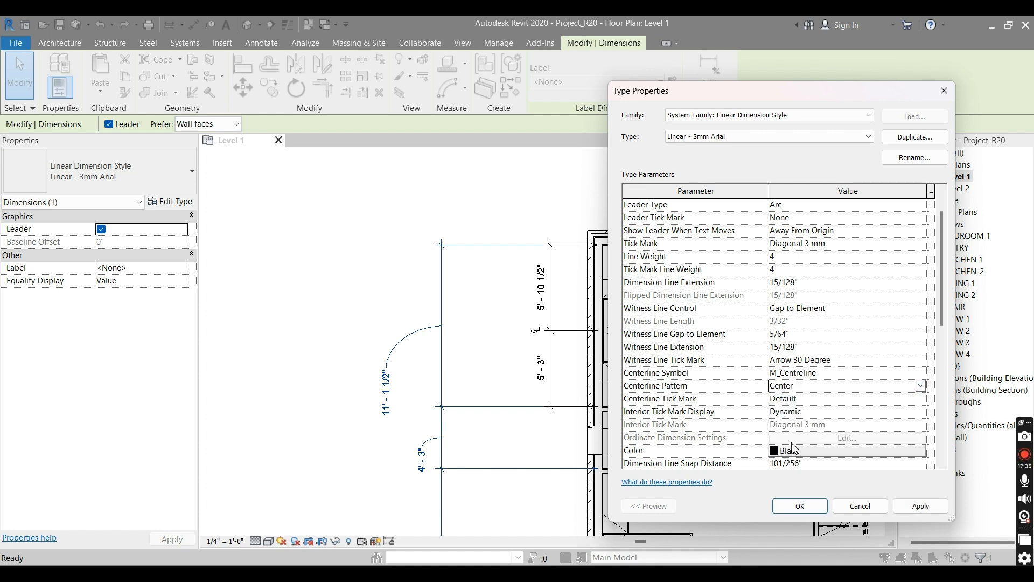
left_click(919, 507)
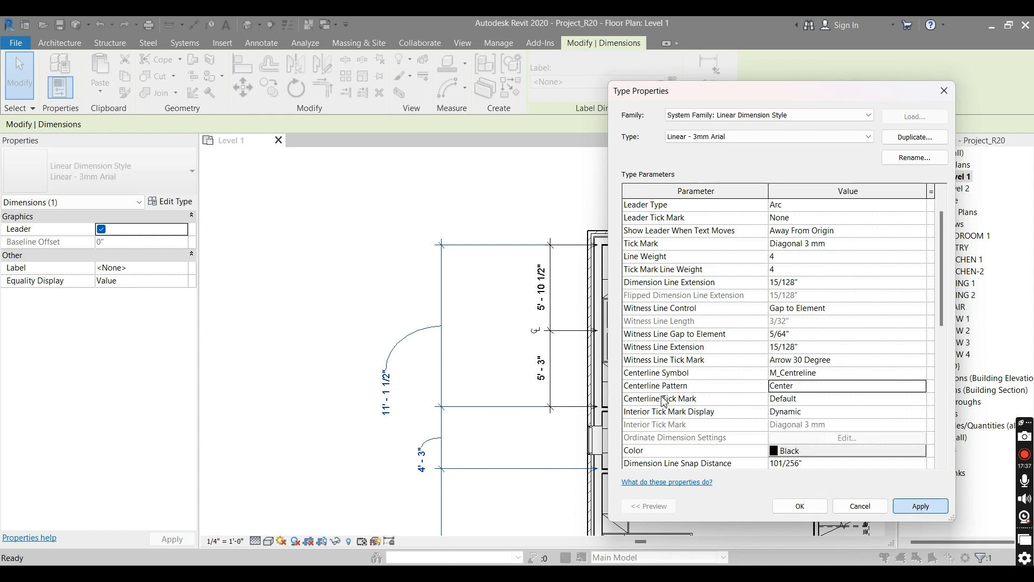
left_click(800, 506)
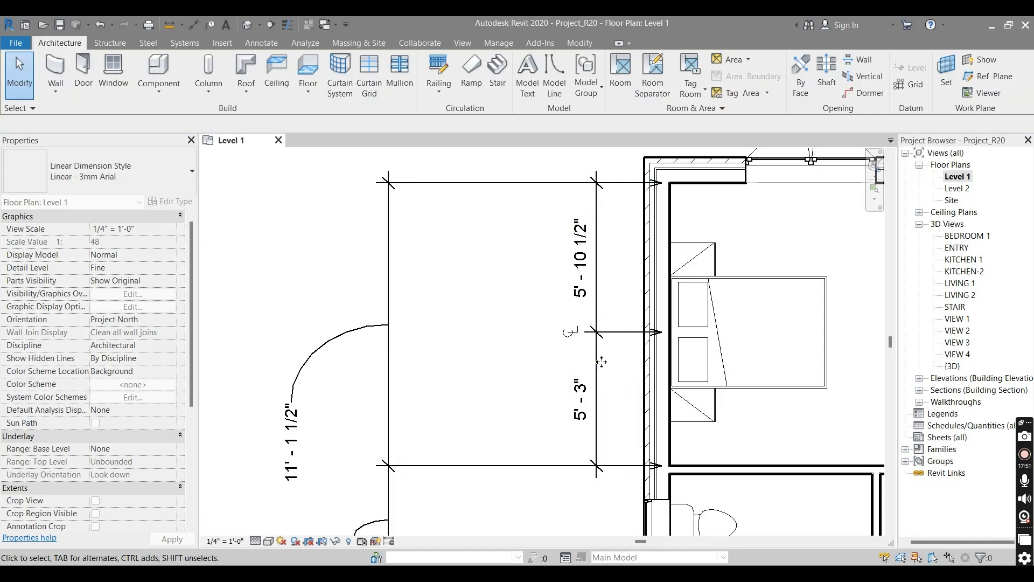
Move the bed's centerline dimension string away from the exterior wall and shift the outer dimension string slightly farther out.
left_click(596, 361)
left_click_drag(597, 361, 357, 353)
left_click(391, 354)
left_click(458, 350)
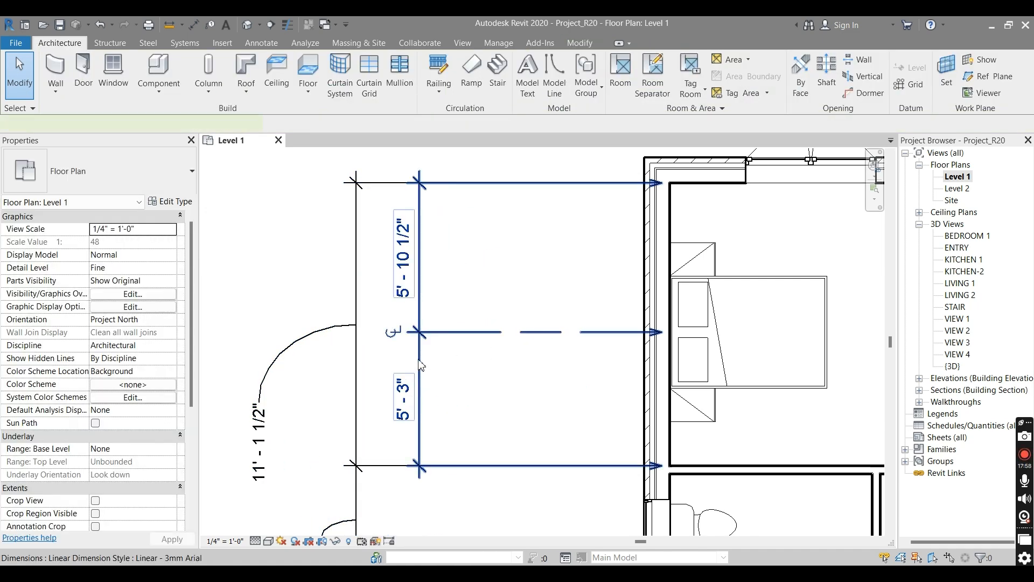
Reopen the bed dimension's type properties, set Centerline Pattern to Center 1/4" and apply the change.
left_click(494, 342)
left_click(174, 201)
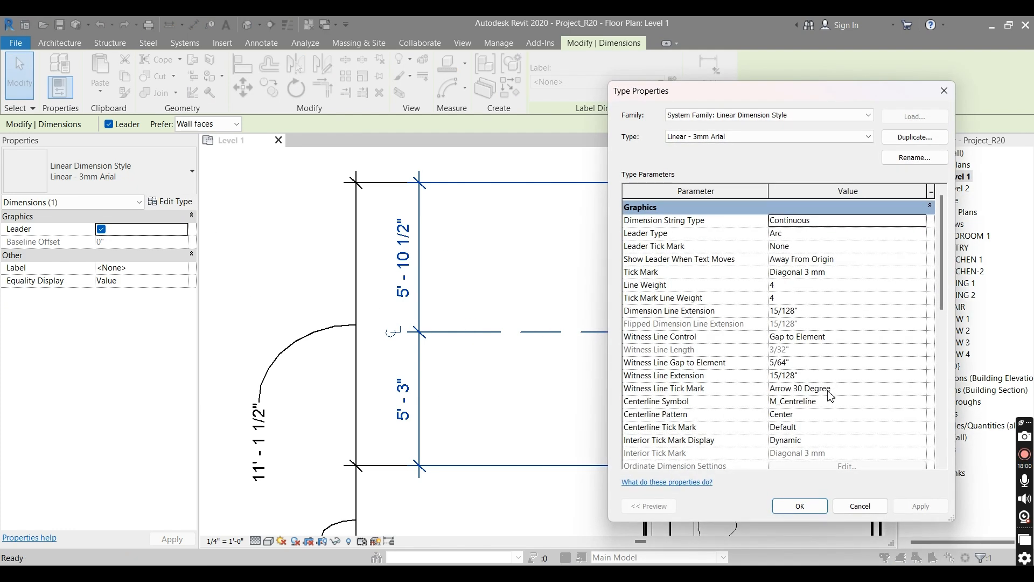
left_click(823, 418)
left_click(920, 414)
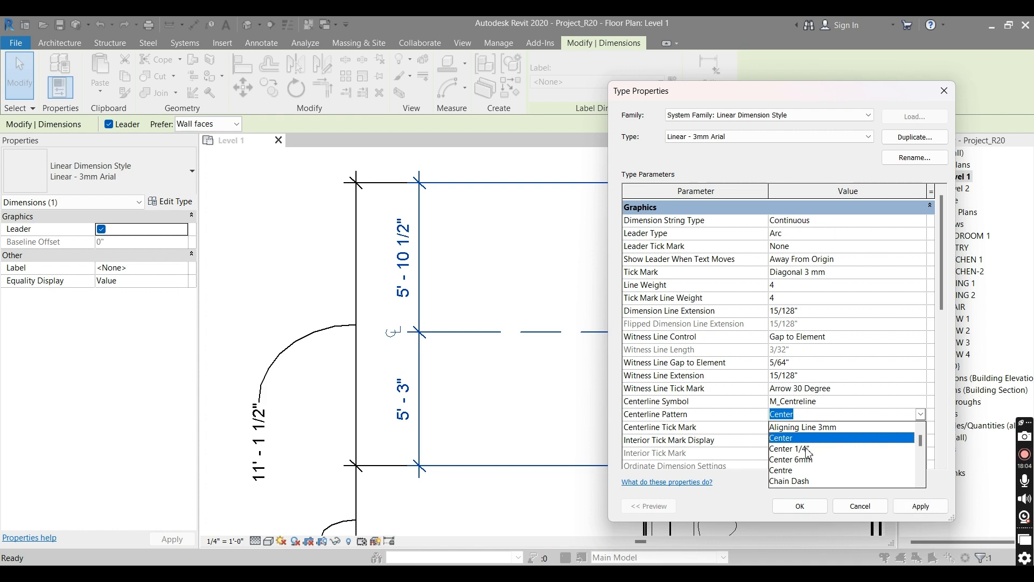
left_click(801, 450)
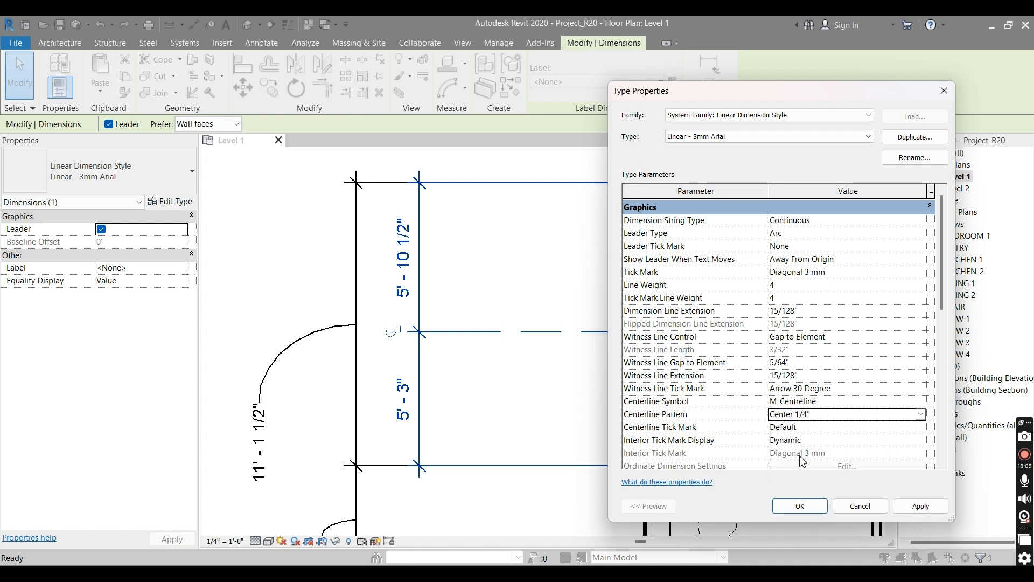
left_click(921, 507)
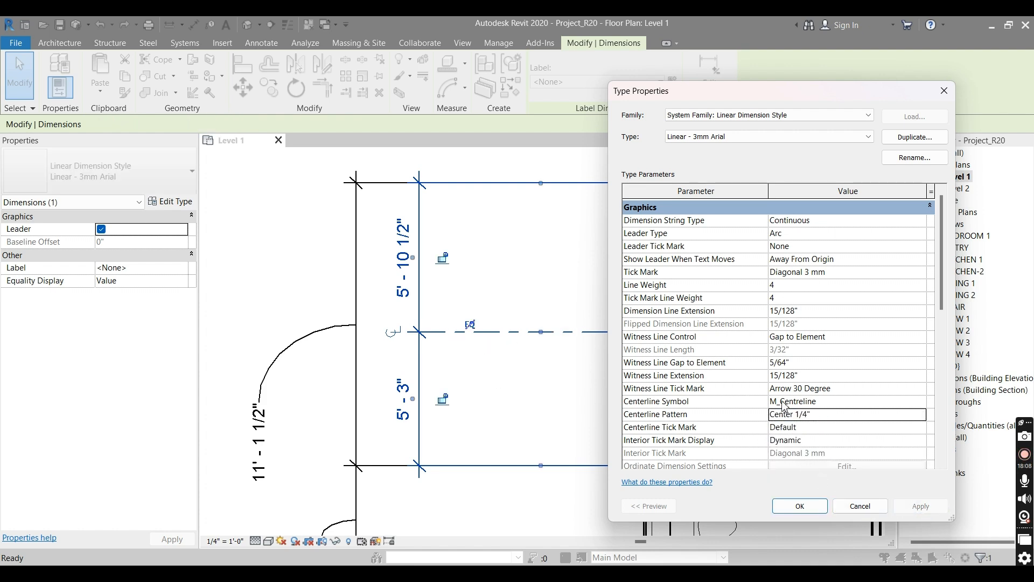
Set the dimension style's Centerline Pattern to Solid and apply the change.
left_click(908, 418)
left_click(921, 413)
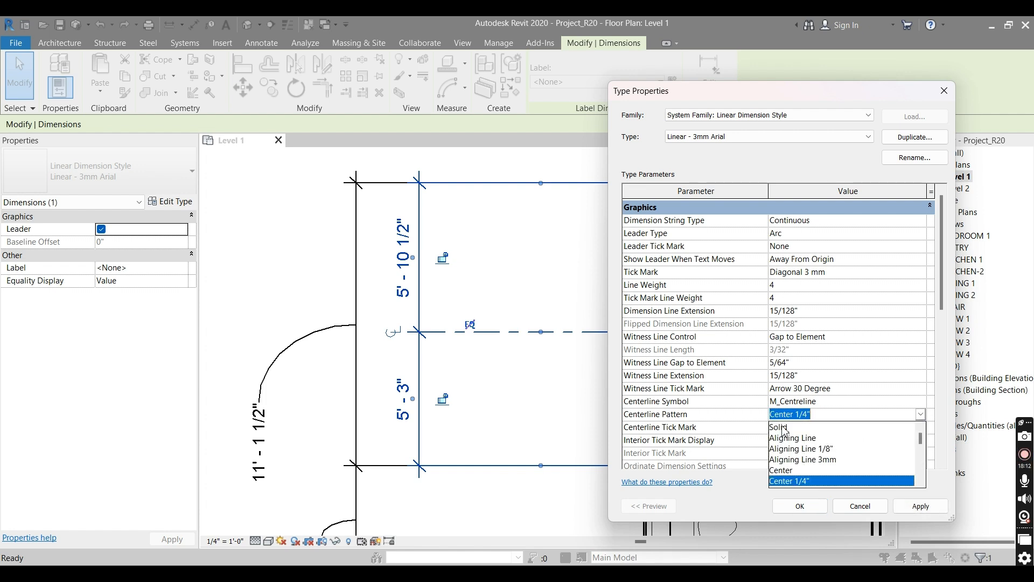
left_click(784, 428)
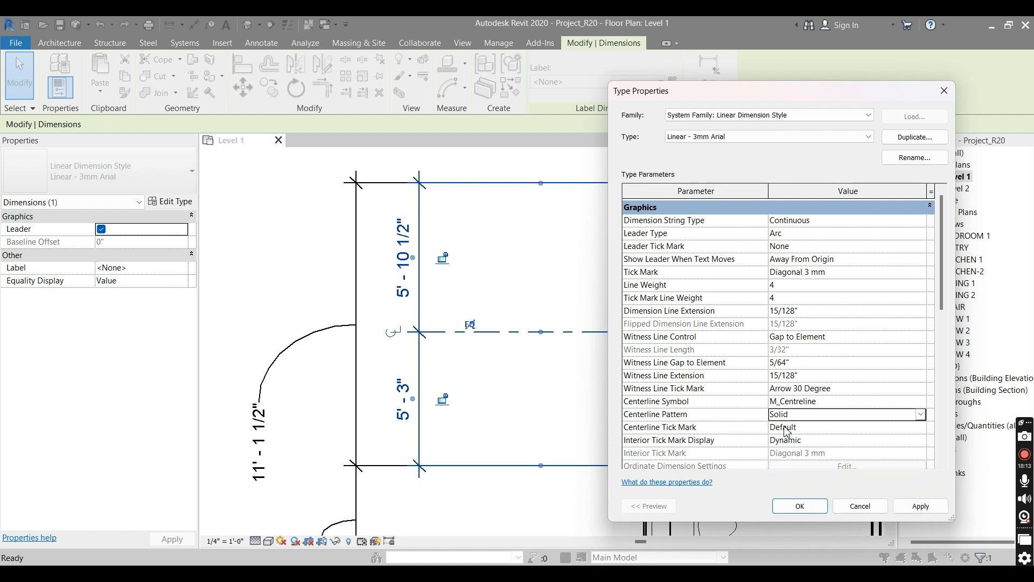
left_click(920, 506)
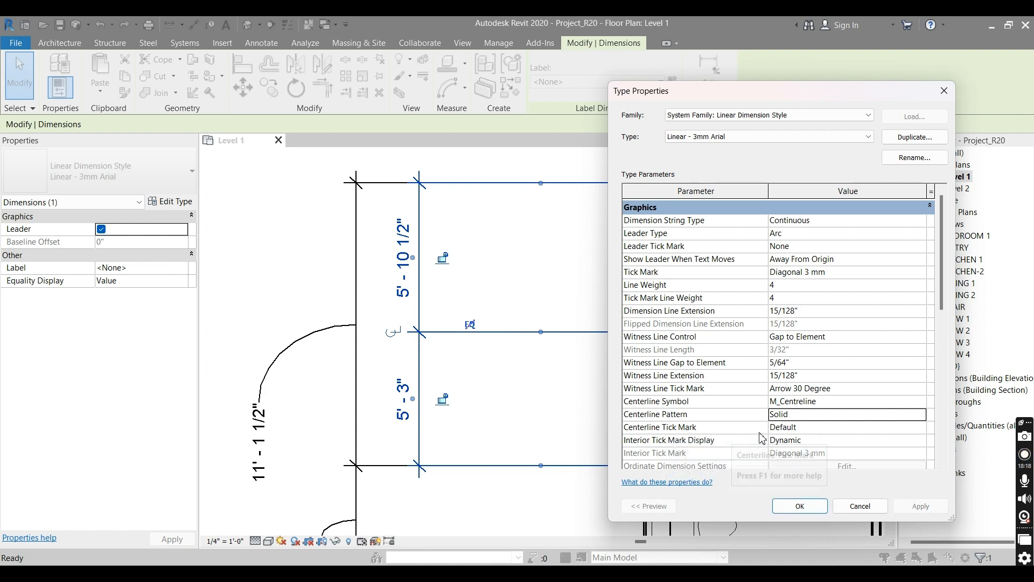
Set the dimension style's Centerline Tick Mark to Arrow 30 Degree and apply the change.
left_click(835, 430)
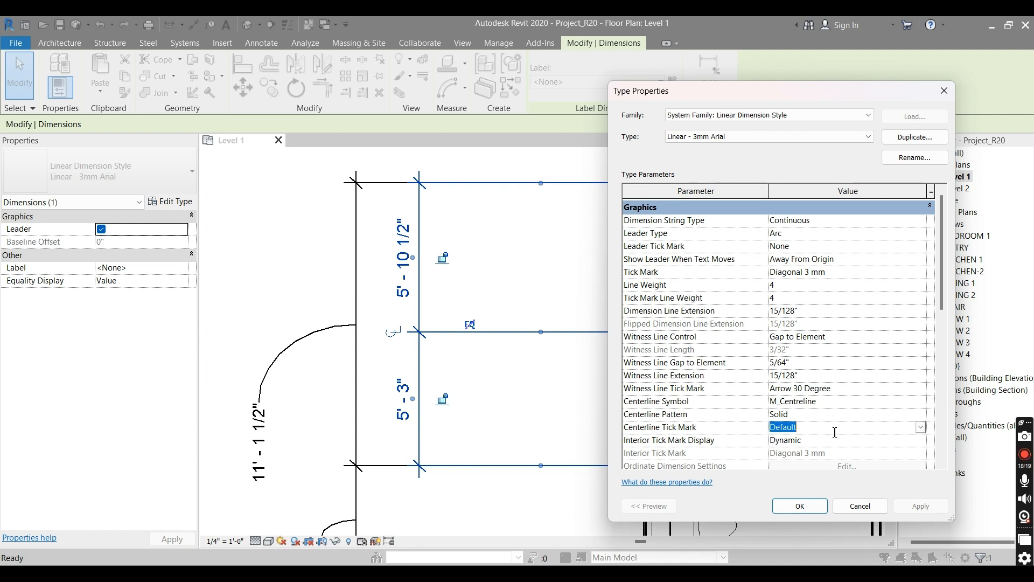
left_click(922, 428)
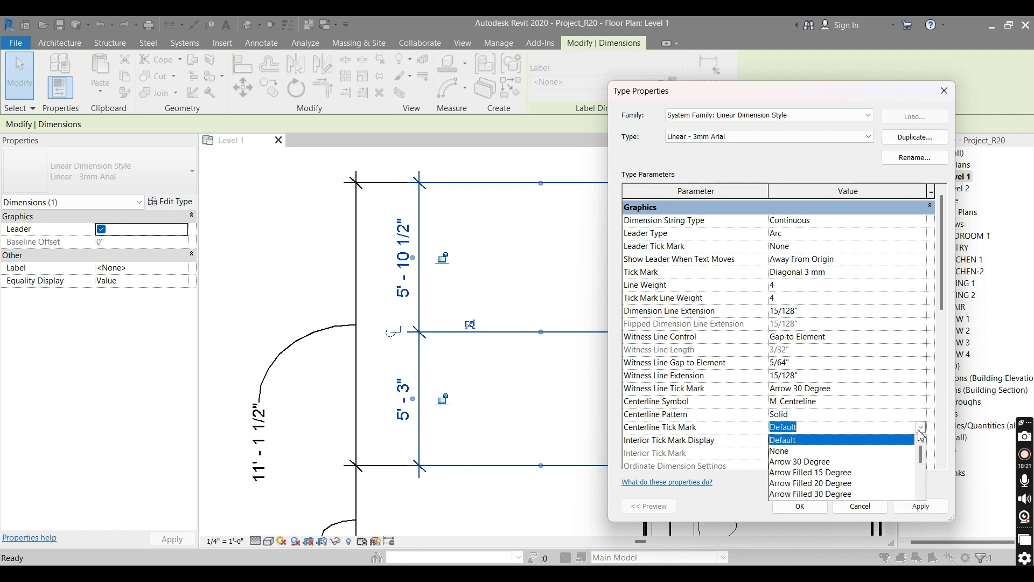
left_click(815, 462)
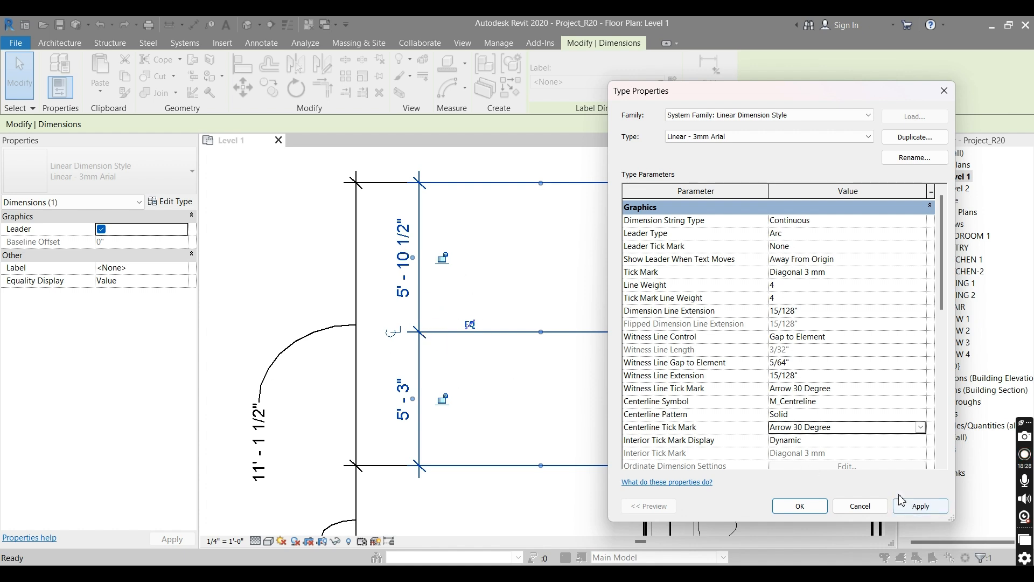
left_click(914, 514)
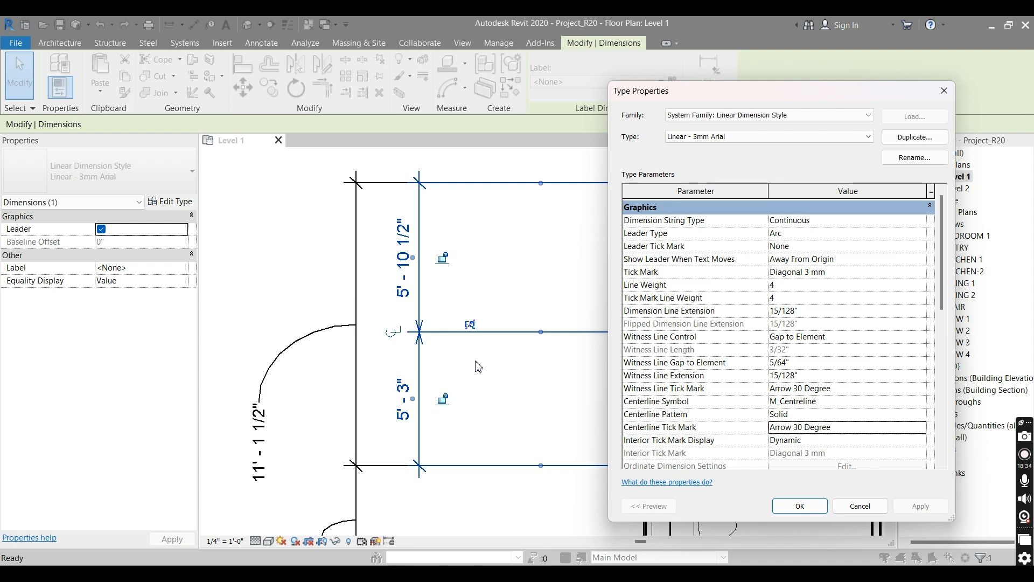
Set the dimension style's Centerline Tick Mark to Arrow Filled 15 Degree and apply the change.
left_click(866, 431)
left_click(920, 429)
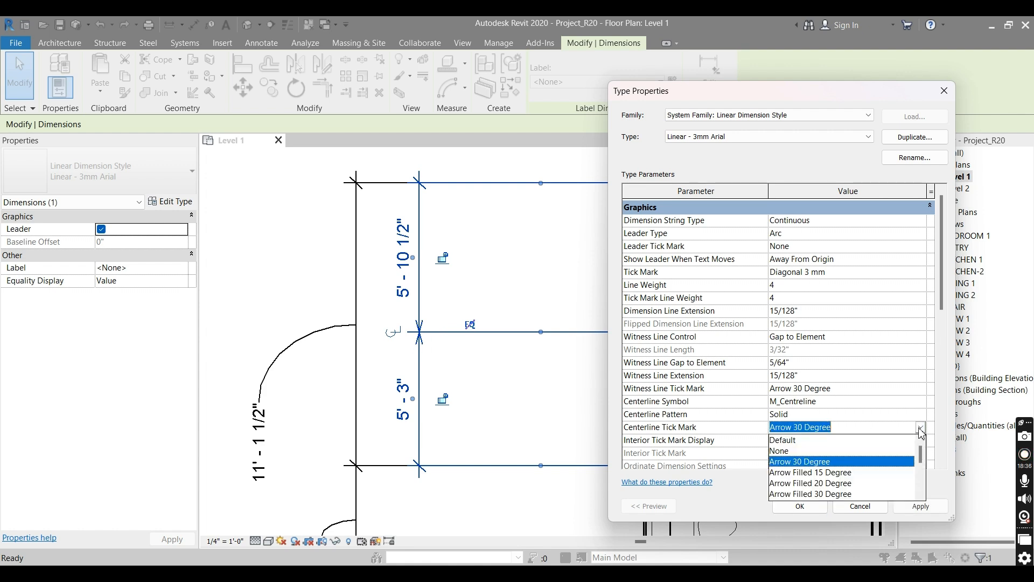
left_click(833, 472)
left_click(919, 505)
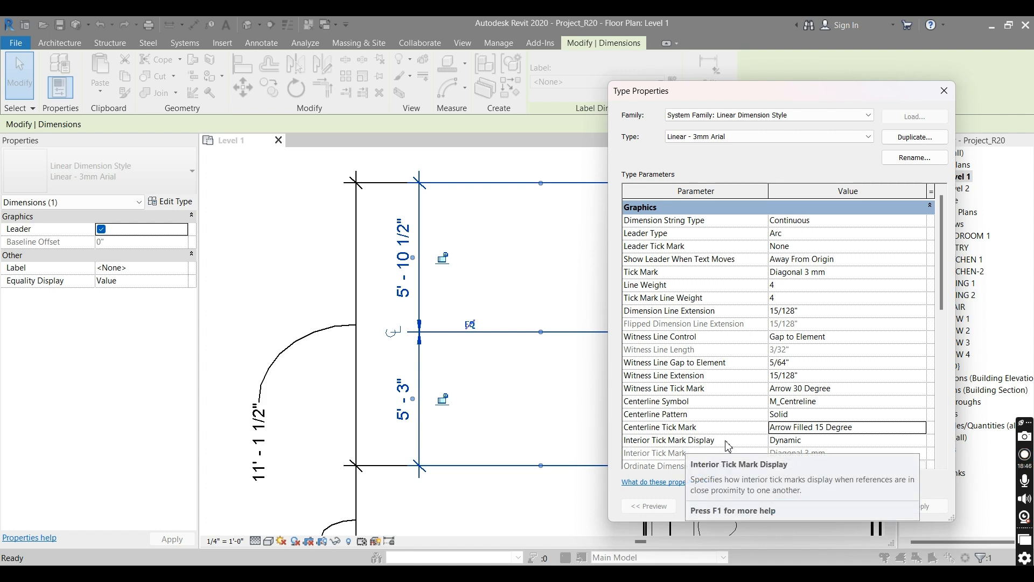
Check the available Interior Tick Mark Display options and leave the dimension style's type properties.
left_click(819, 441)
left_click(921, 441)
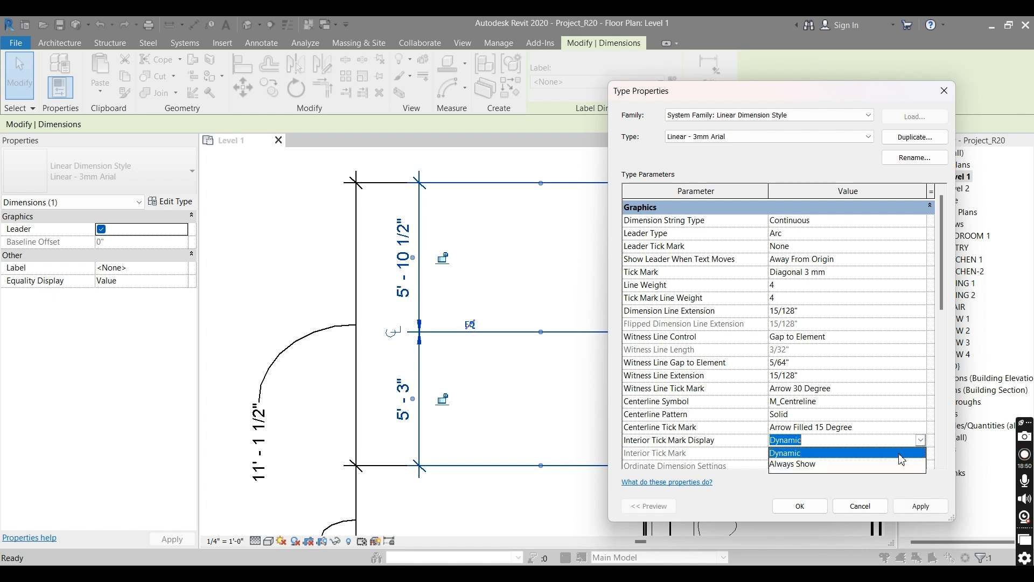
left_click(729, 443)
left_click(563, 305)
key("Escape")
key("Escape")
Examine the tick marks along the outer dimension string and the bed's centerline dimension string.
scroll(526, 280, "down", 5)
scroll(521, 279, "up", 4)
left_click(519, 307)
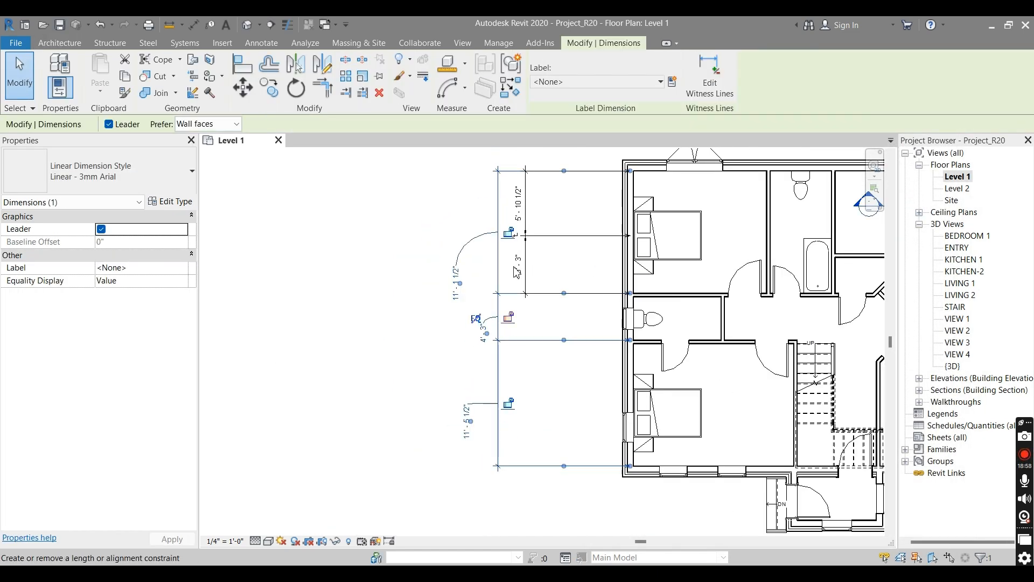
scroll(495, 470, "up", 2)
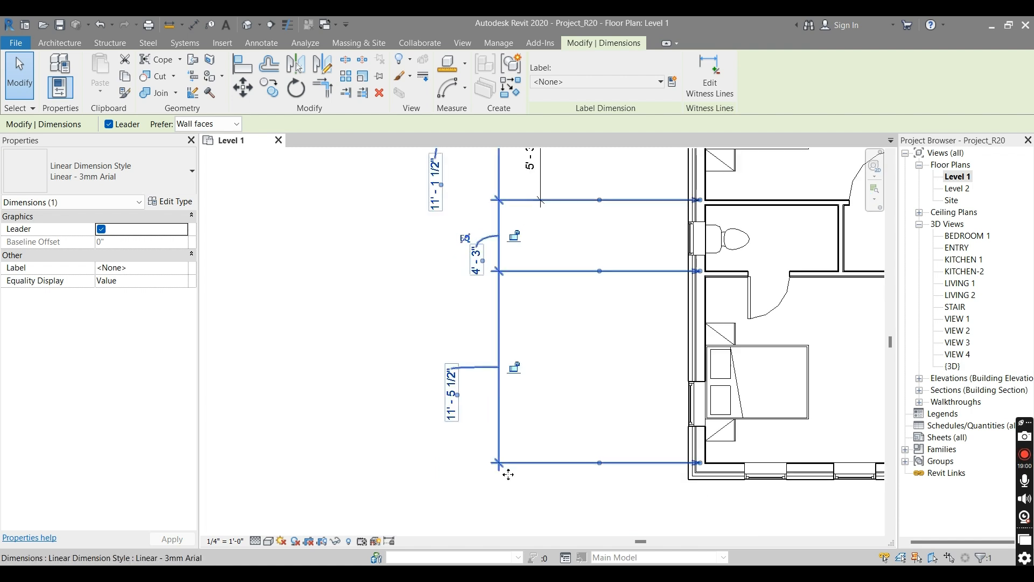
middle_click_drag(510, 297, 515, 440)
middle_click_drag(507, 374, 524, 440)
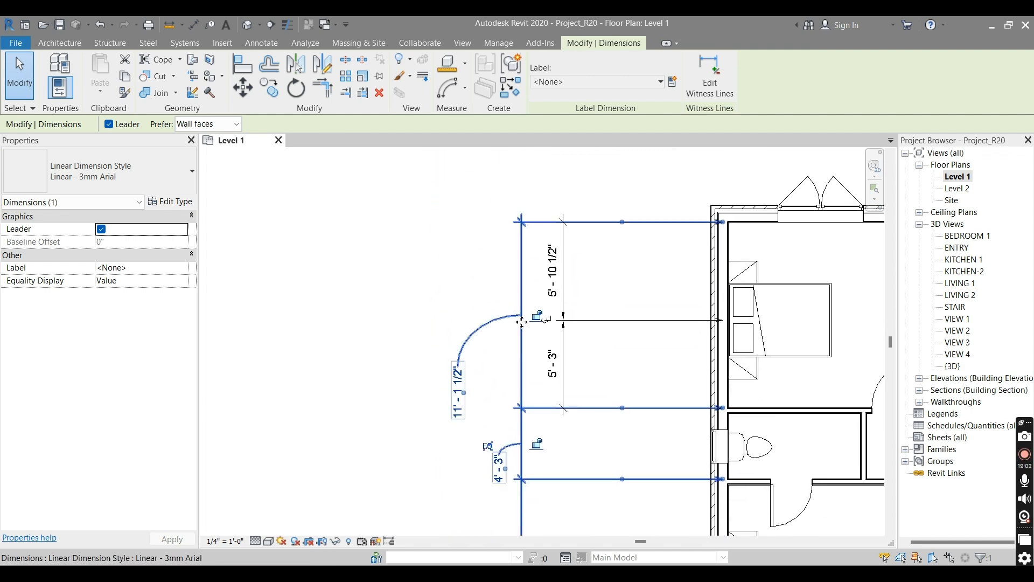
left_click(549, 394)
middle_click_drag(556, 403, 563, 309)
scroll(562, 305, "down", 2)
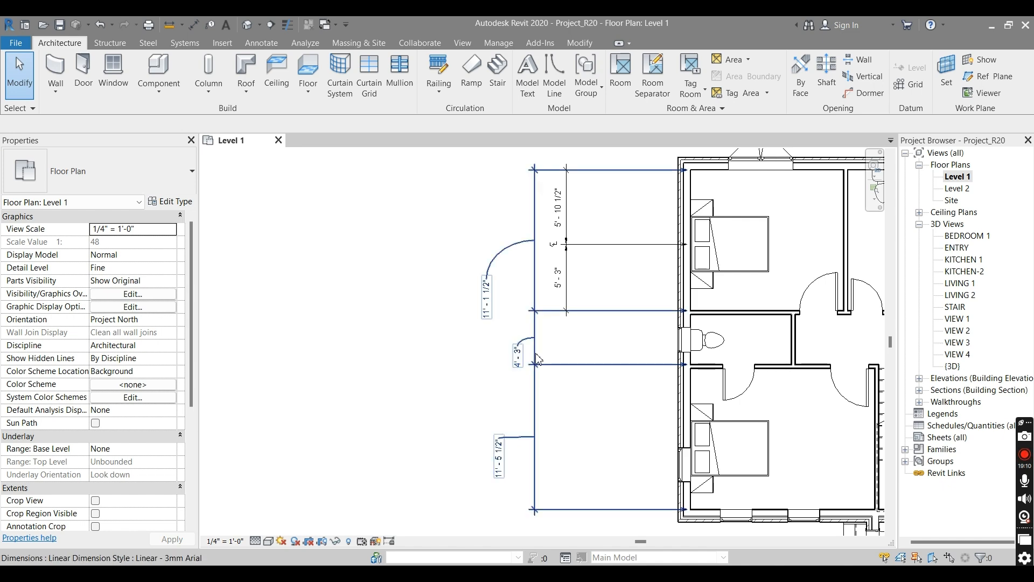
Reopen the outer dimension string's type properties and set Interior Tick Mark Display to Always Show.
scroll(504, 361, "down", 3)
left_click(521, 384)
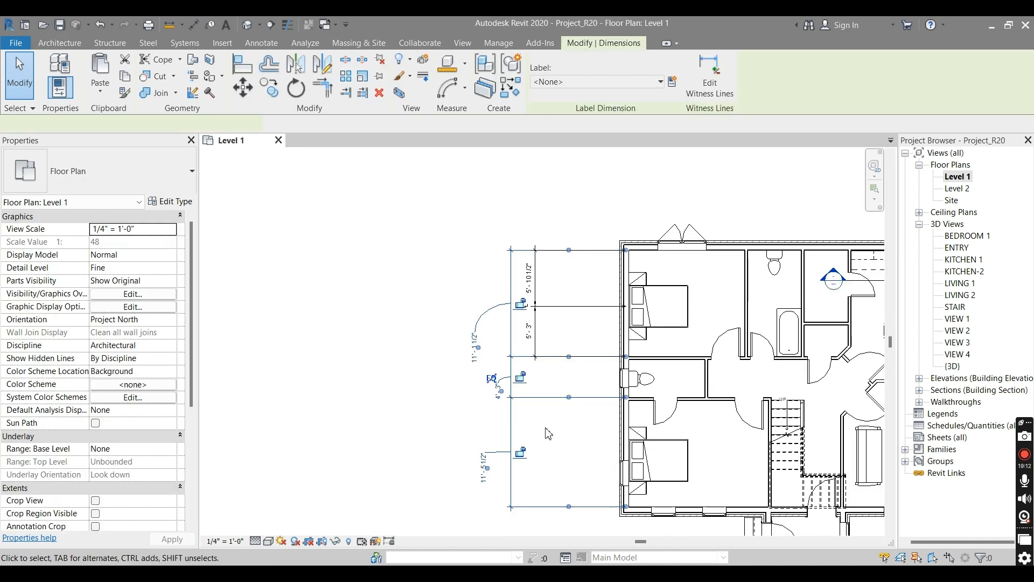
left_click(170, 201)
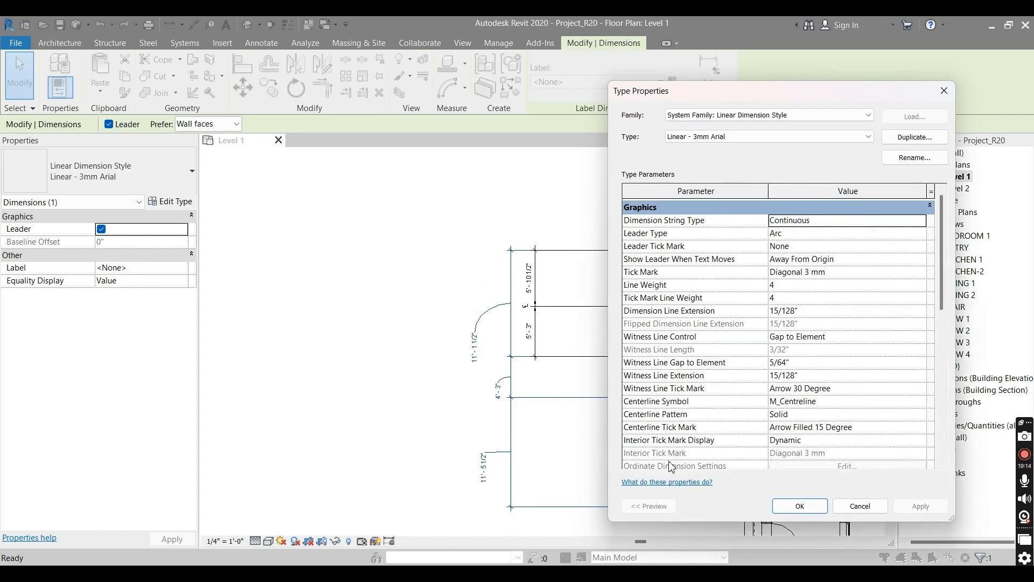
scroll(804, 437, "down", 1)
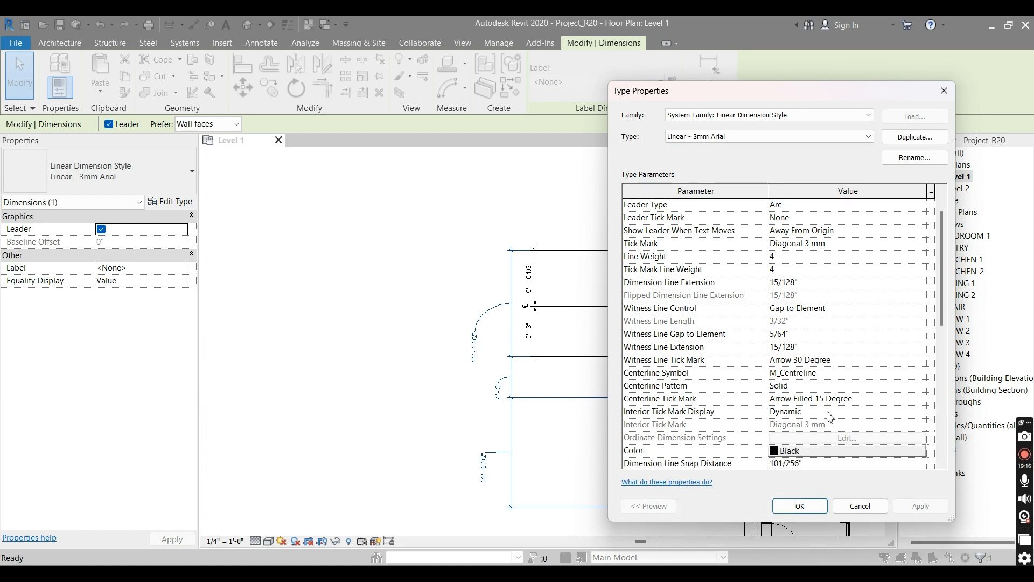
left_click(828, 412)
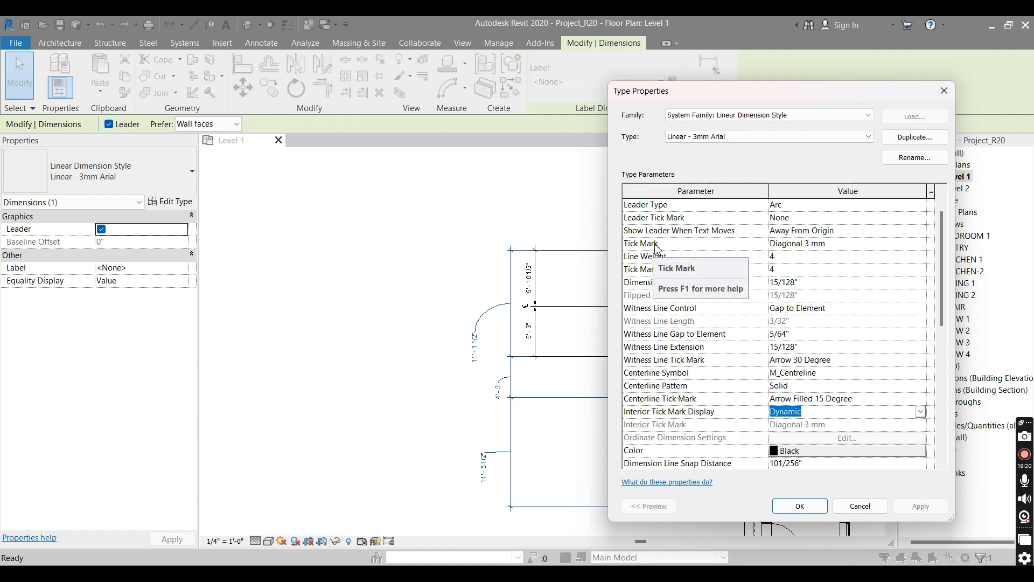
left_click(802, 249)
left_click(800, 246)
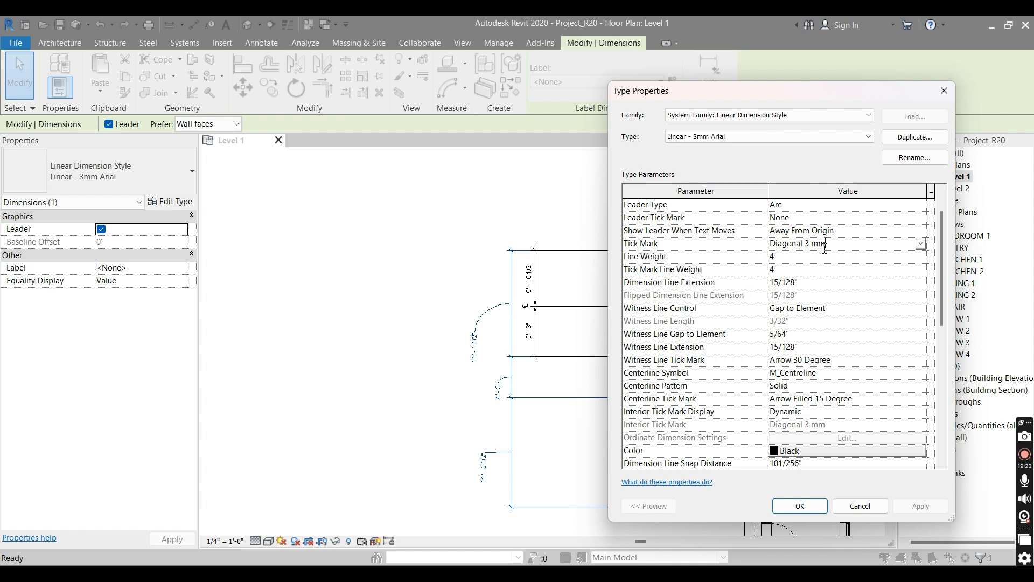
double_click(837, 247)
left_click(822, 412)
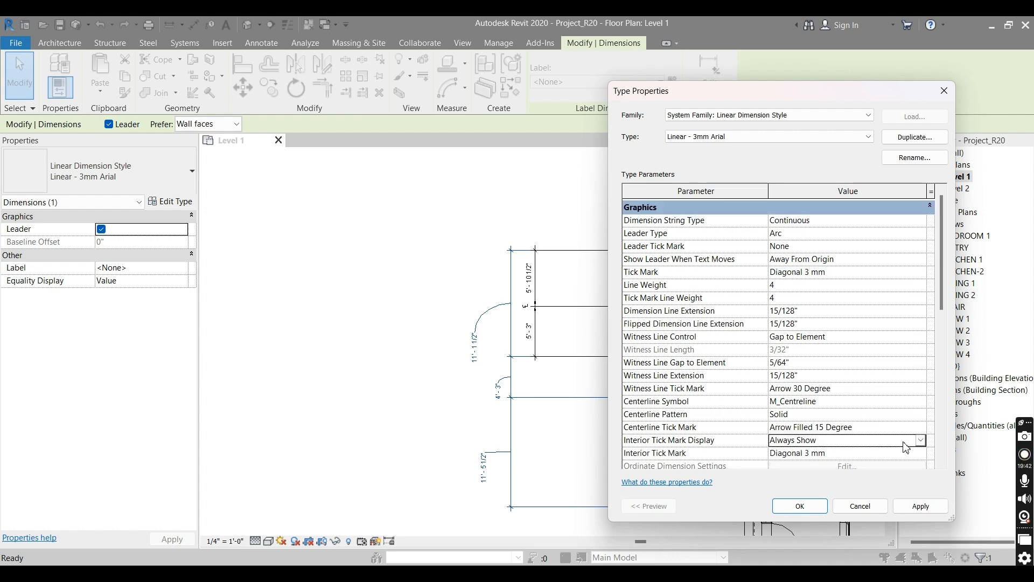
left_click(919, 442)
left_click(852, 466)
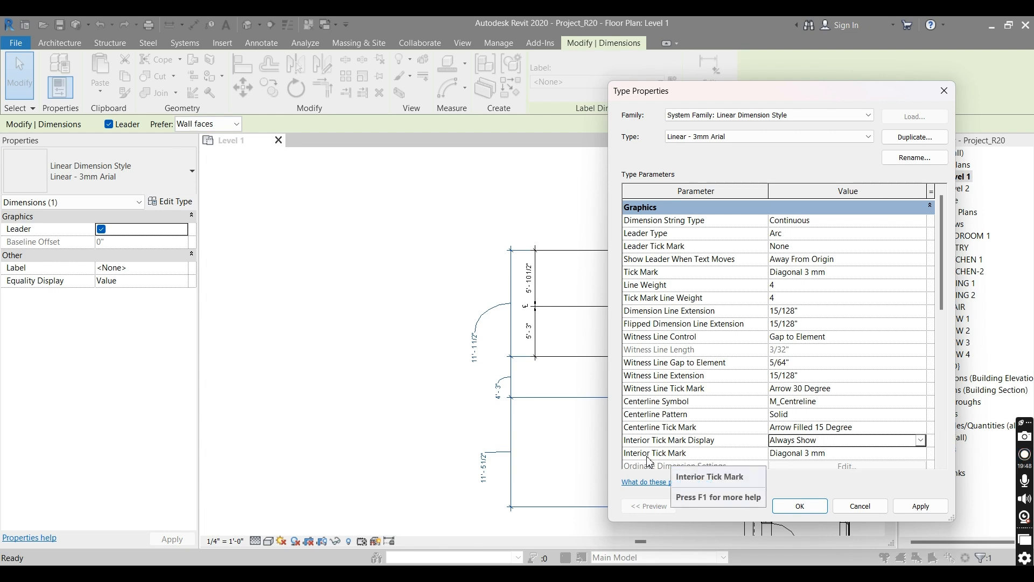
Set the dimension style's Interior Tick Mark to Filled Box 2mm, apply it and close the type properties.
left_click(864, 455)
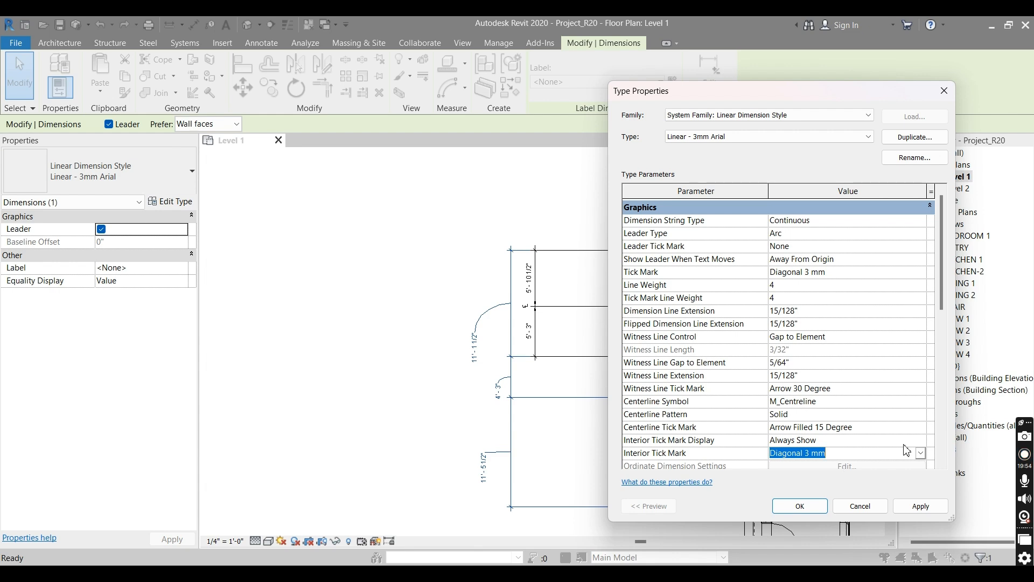
left_click(920, 453)
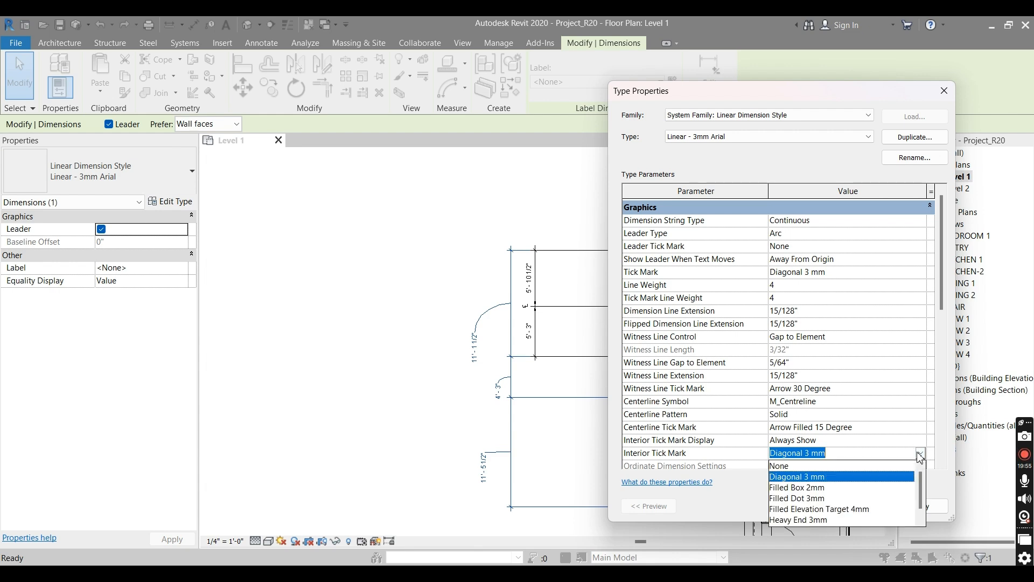
left_click(797, 488)
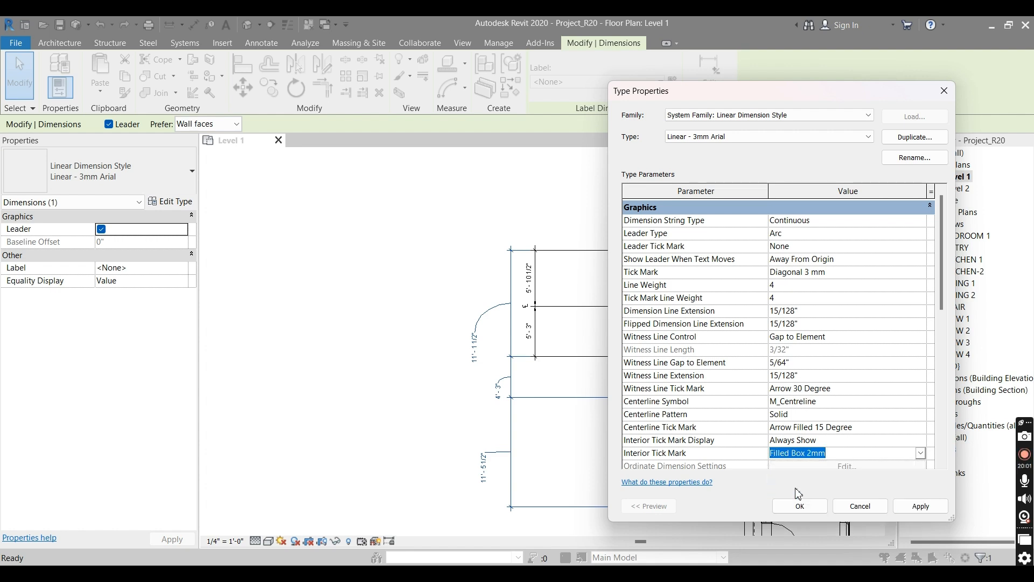
left_click(913, 510)
left_click(914, 513)
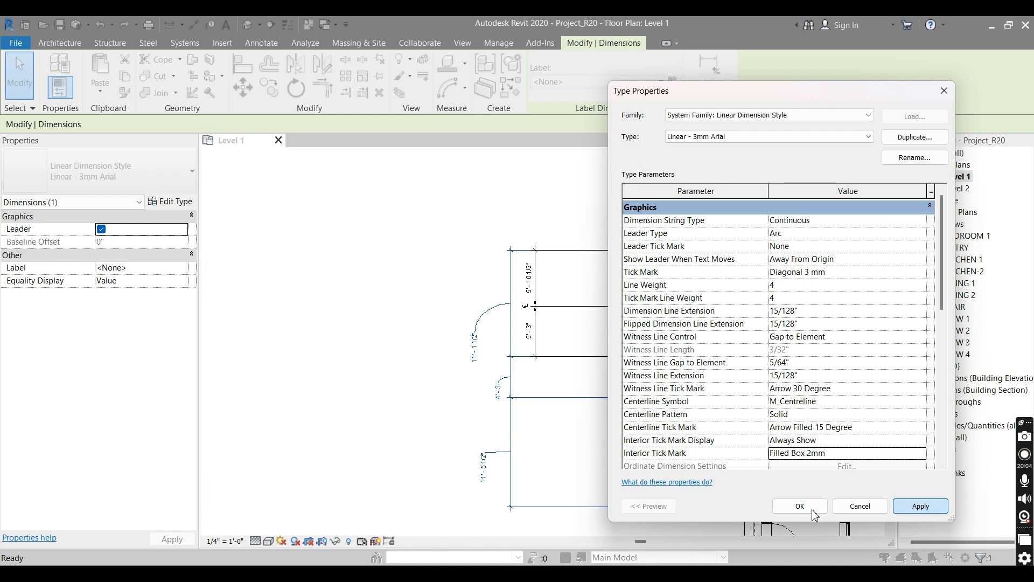
left_click(799, 505)
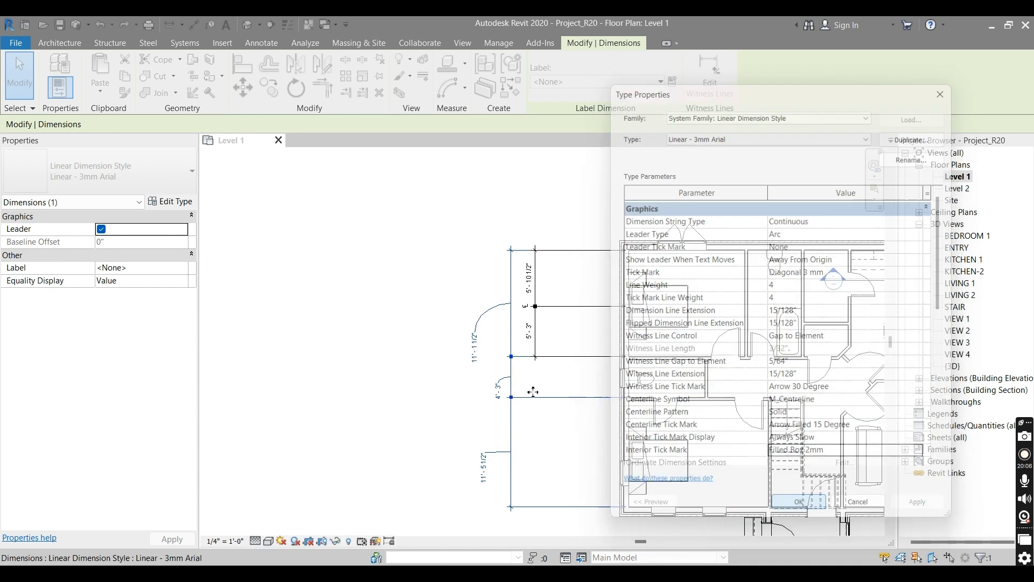
Change the linear dimension style's Color to Red, apply it and deselect the outer dimension string.
scroll(547, 339, "up", 3)
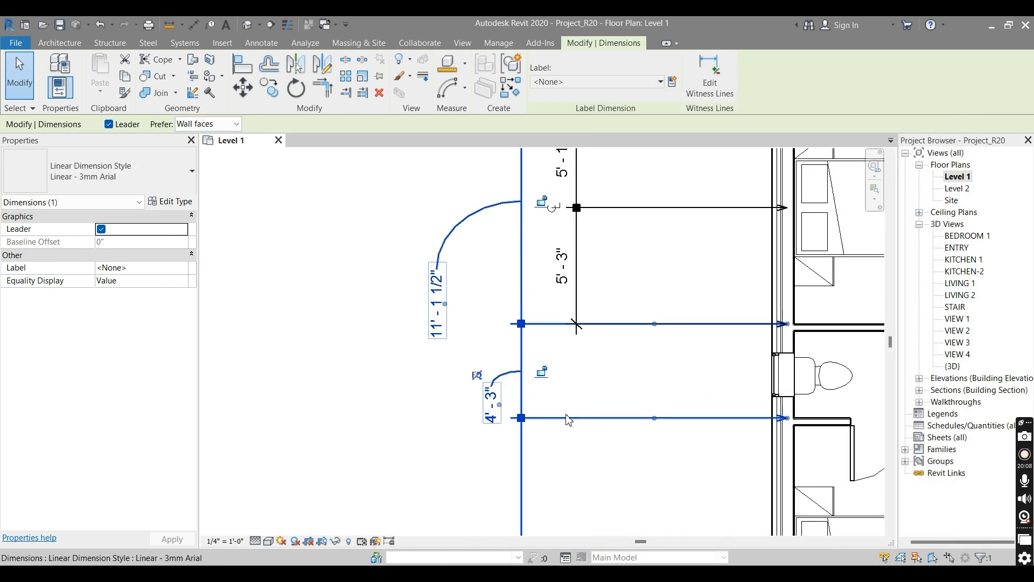
scroll(519, 387, "down", 3)
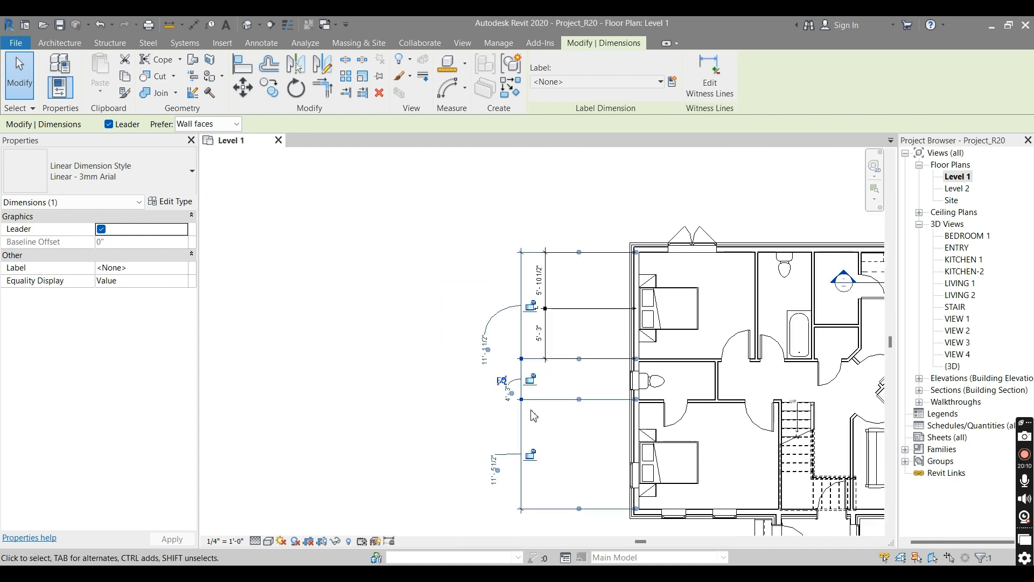
scroll(518, 247, "up", 3)
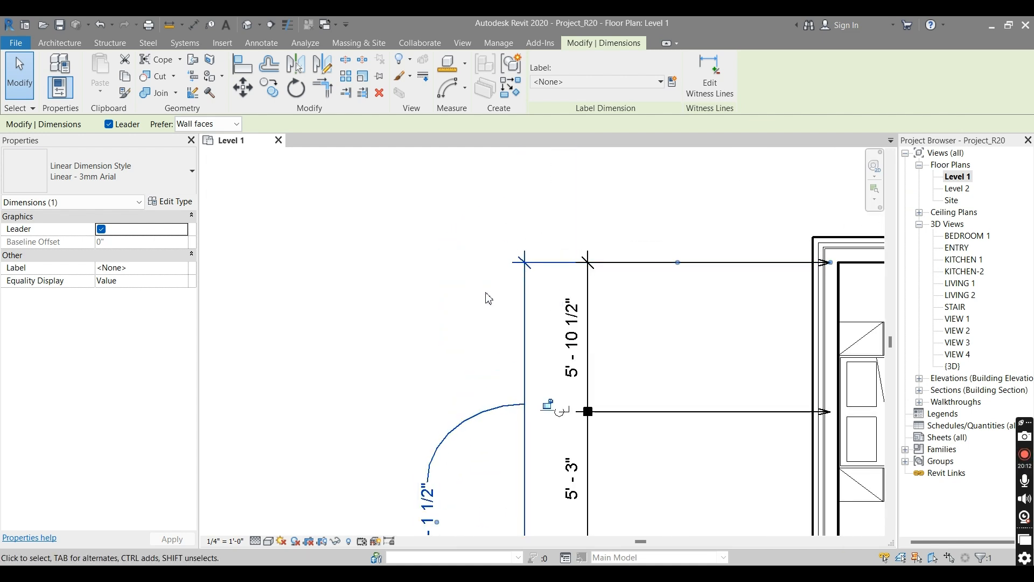
scroll(537, 253, "down", 5)
scroll(520, 337, "up", 2)
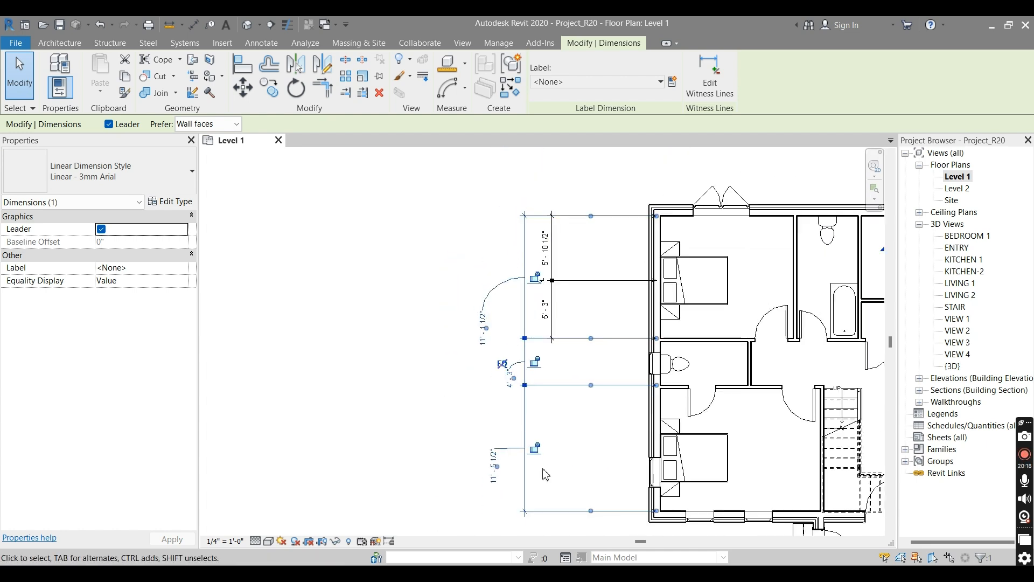
left_click(169, 201)
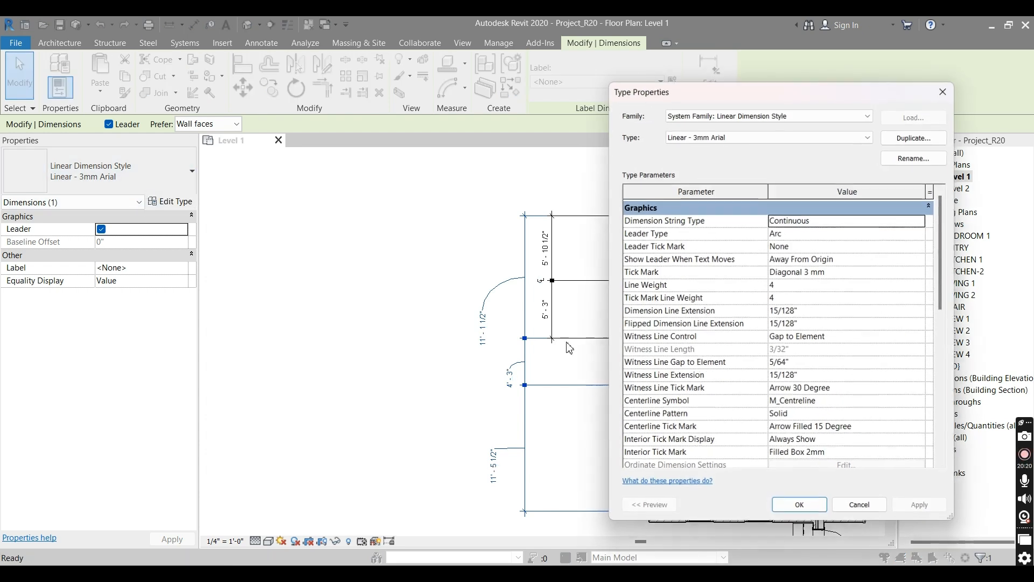
scroll(803, 431, "down", 1)
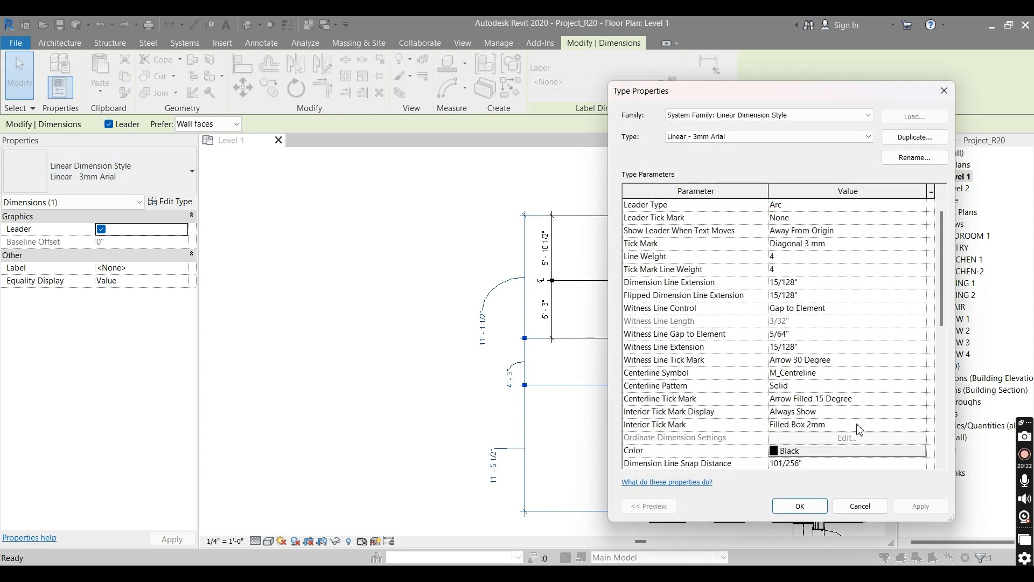
left_click(773, 455)
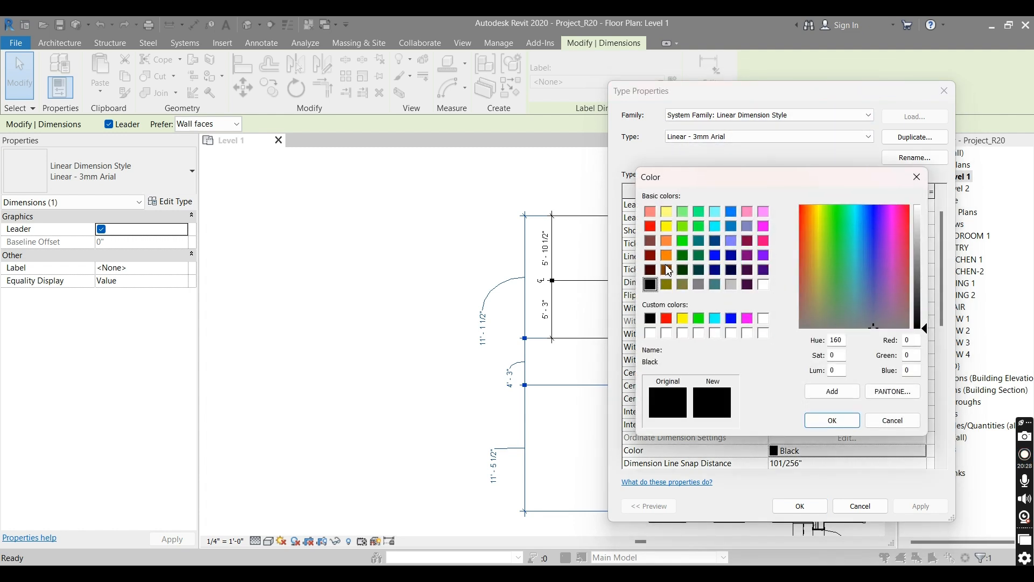
left_click(650, 226)
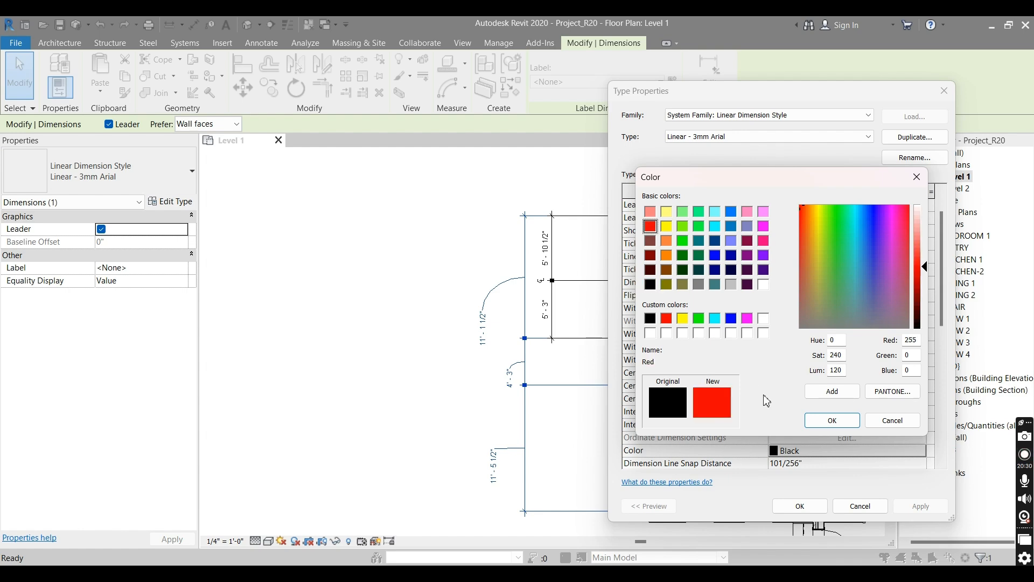
left_click(850, 421)
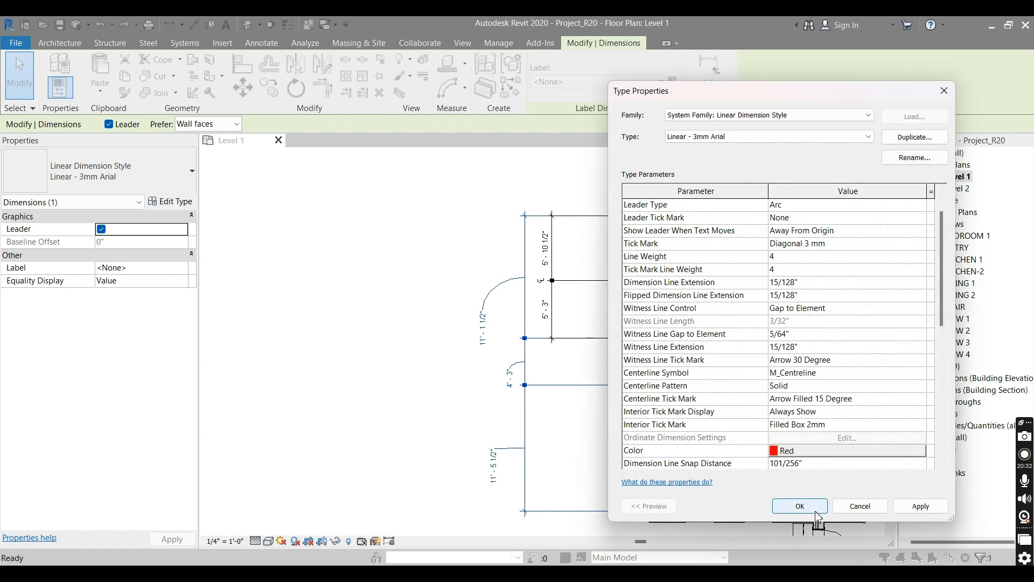
left_click(910, 509)
left_click(799, 507)
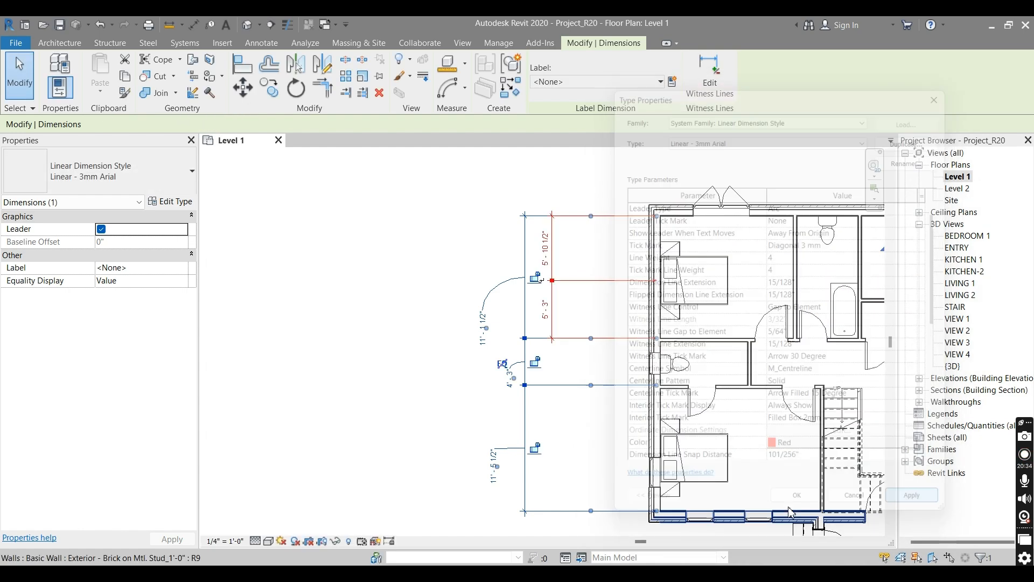
key("Escape")
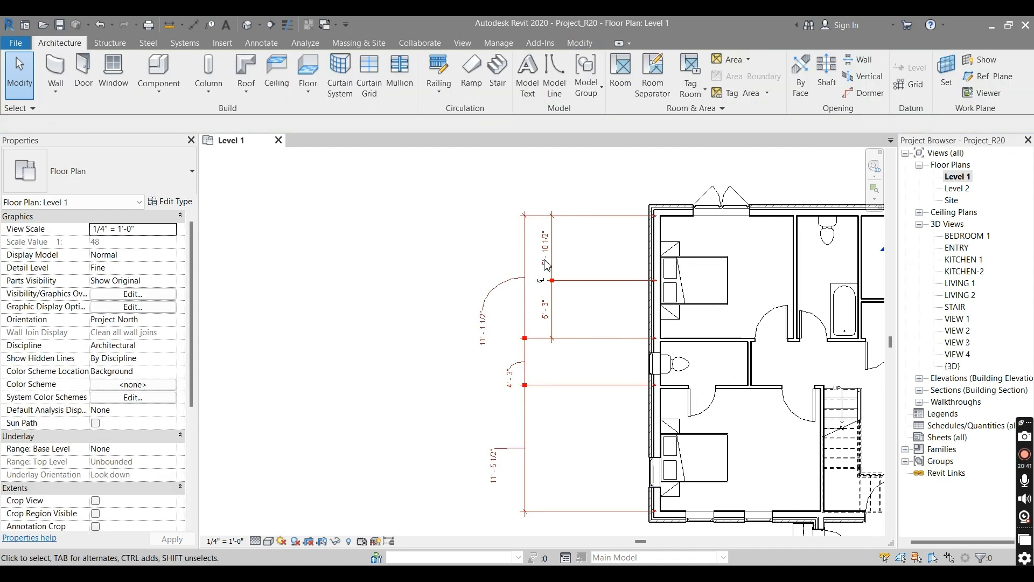
Review the Dimension Line Snap Distance in the outer dimension string's type properties without changing it.
left_click(526, 416)
left_click(170, 201)
scroll(825, 399, "down", 5)
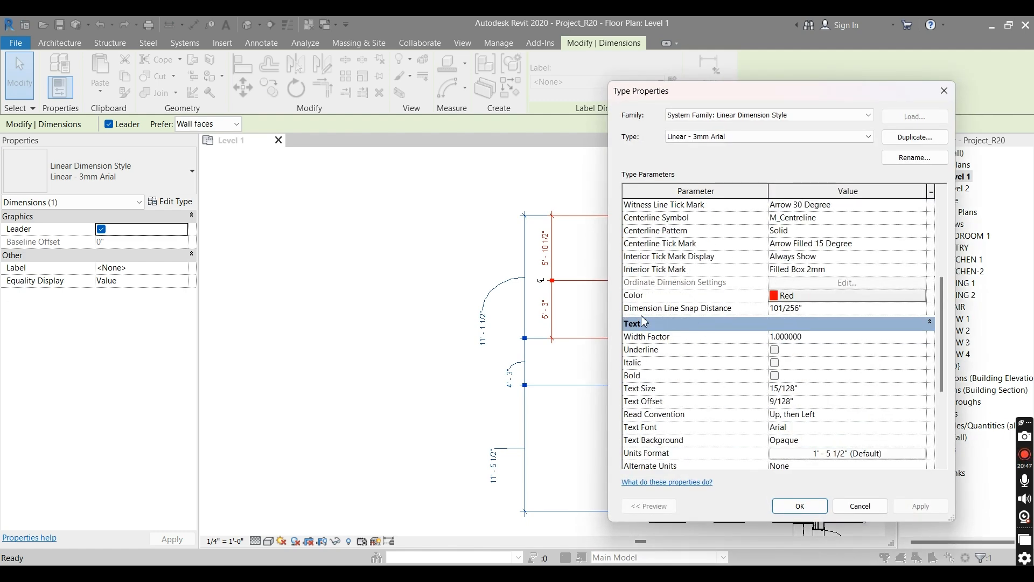
left_click(822, 313)
double_click(823, 313)
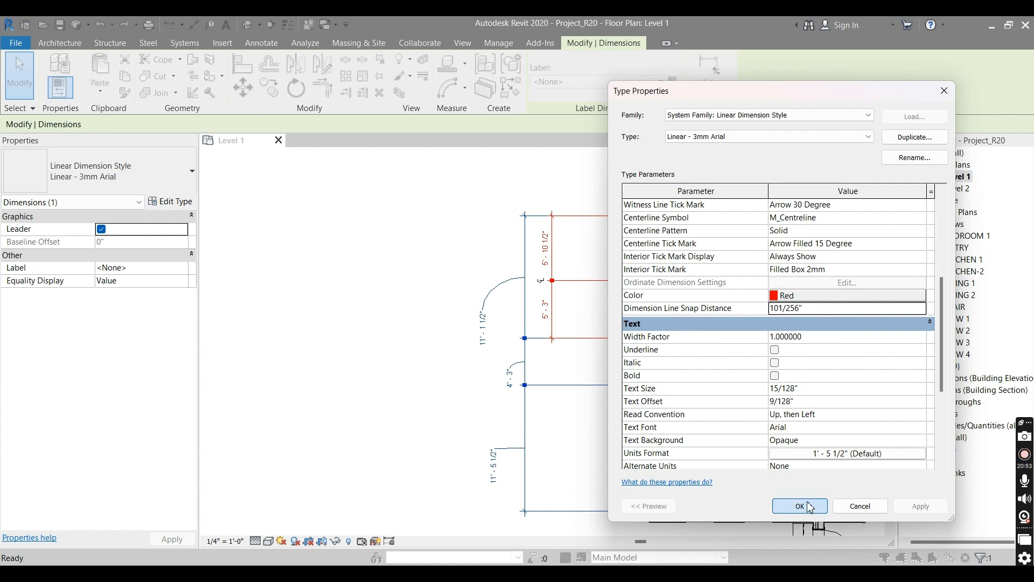
left_click(802, 508)
key("Escape")
Delete the outer room dimension string, leaving the bed's centerline dimension string in place.
left_click(528, 323)
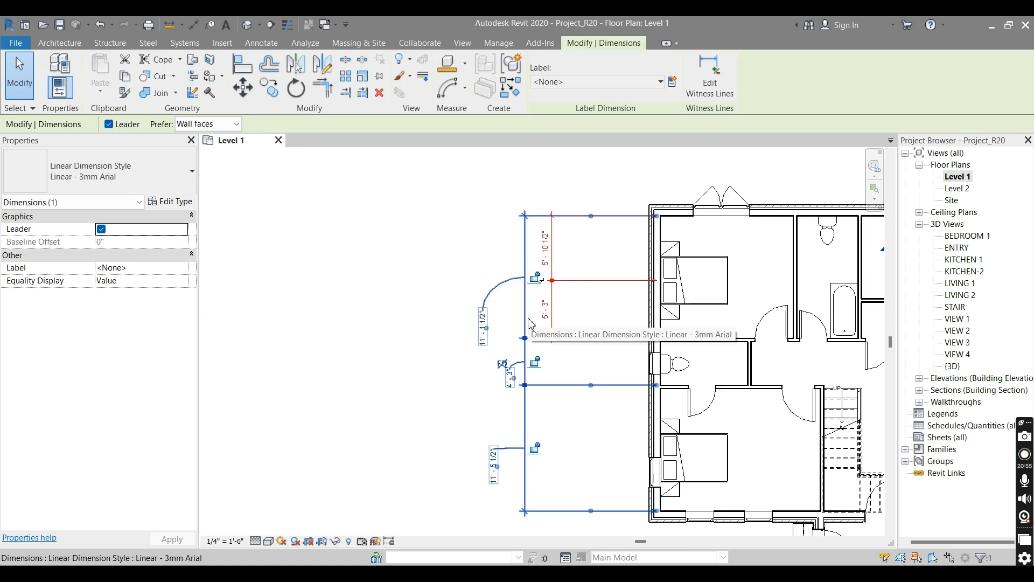
key("Delete")
left_click(554, 328)
key("Escape")
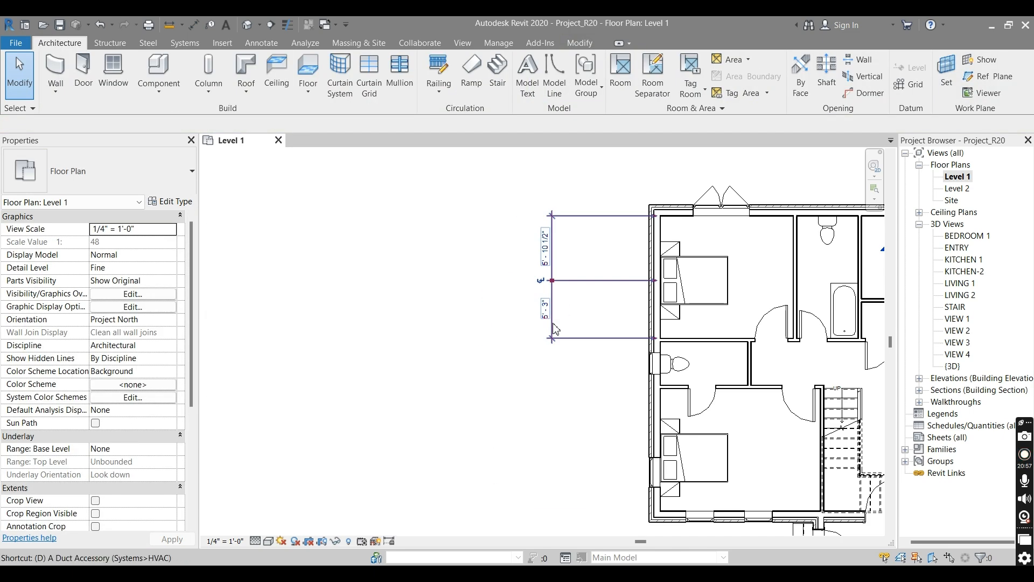
Place an aligned dimension string from the upper bedroom's top wall face through its lower wall and the lower bed's cabinet to the bottom wall.
key("d")
key("i")
left_click(673, 222)
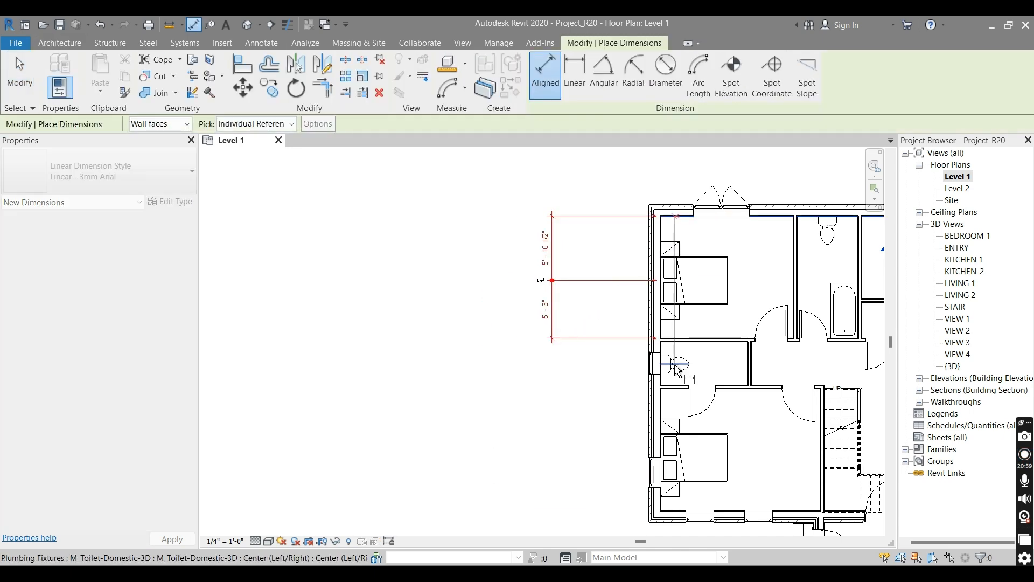
left_click(681, 338)
left_click(683, 420)
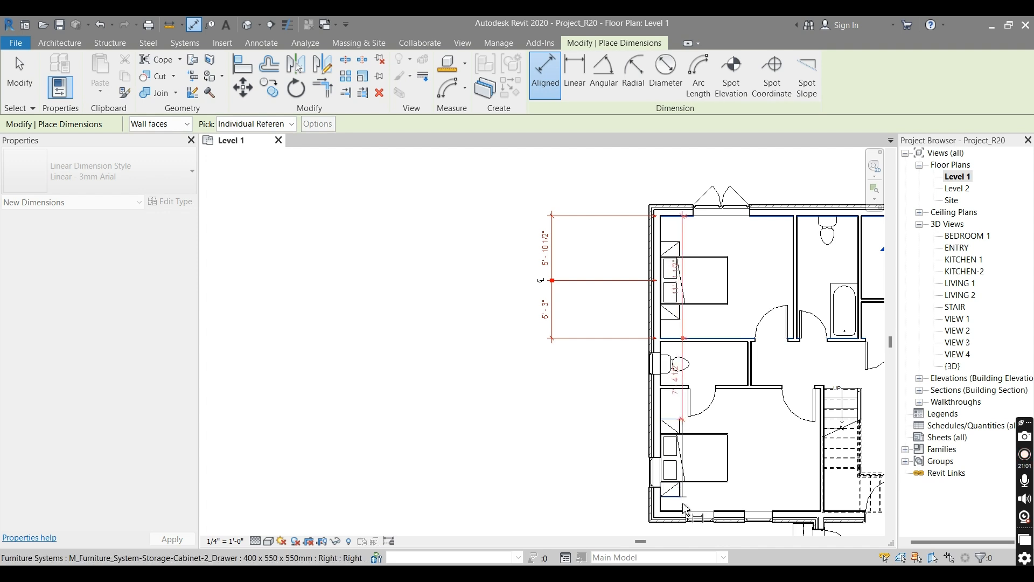
left_click(681, 510)
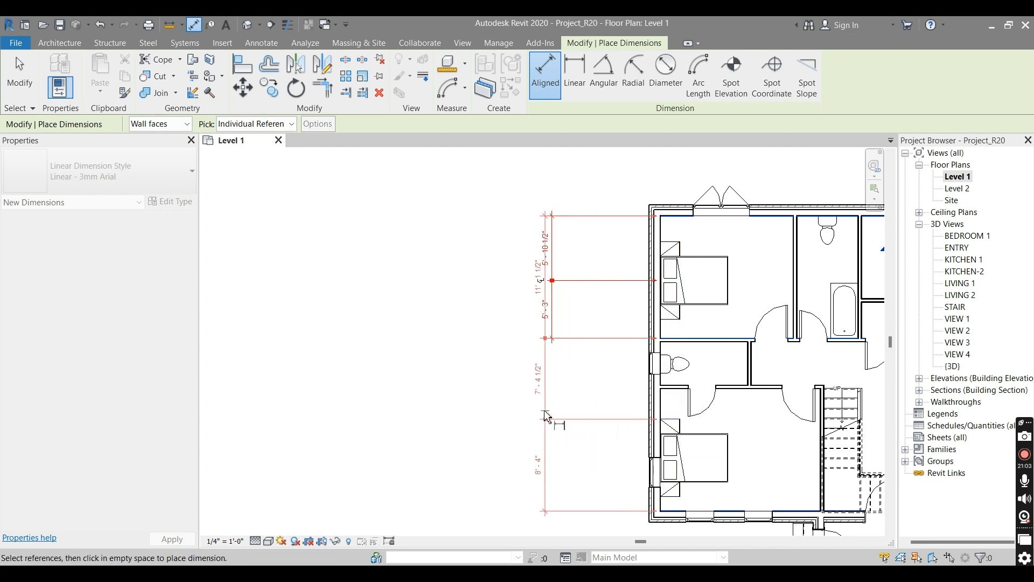
scroll(535, 416, "up", 1)
scroll(535, 417, "down", 1)
scroll(565, 229, "up", 2)
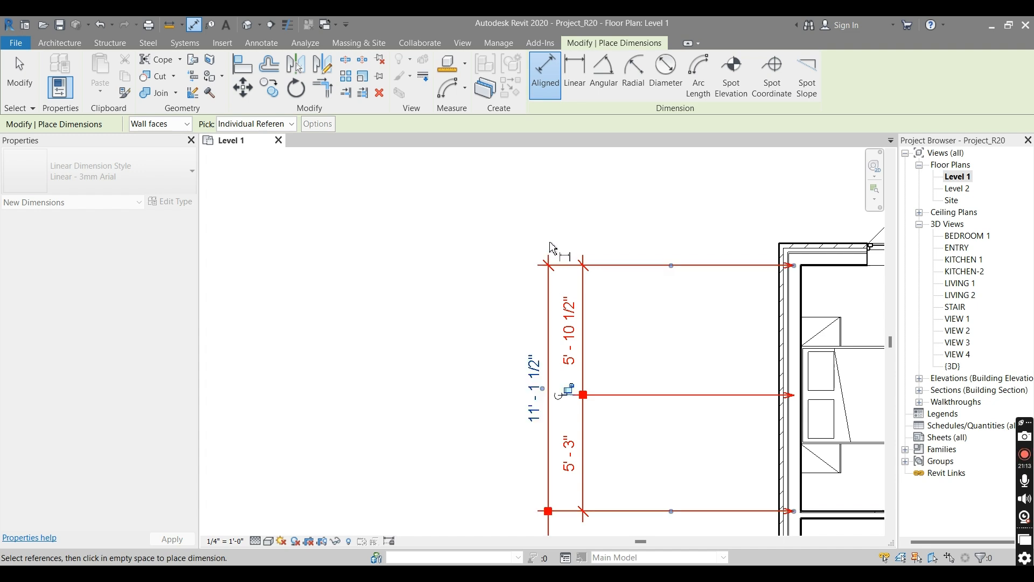
left_click(551, 253)
key("Escape")
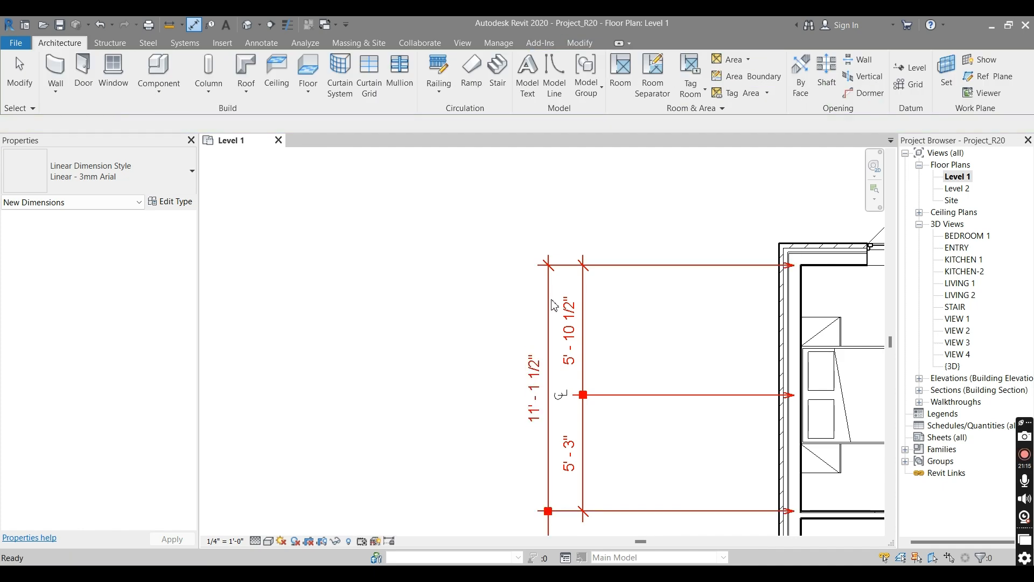
Set the linear dimension style's Dimension Line Snap Distance to 1", apply it and deselect the long dimension string.
left_click(548, 315)
left_click(171, 201)
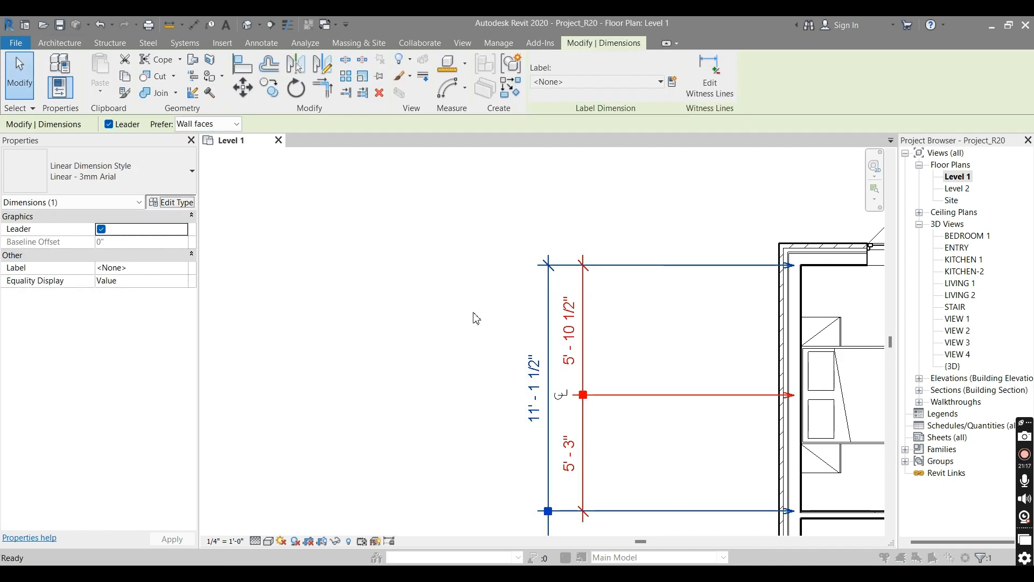
scroll(838, 425, "down", 5)
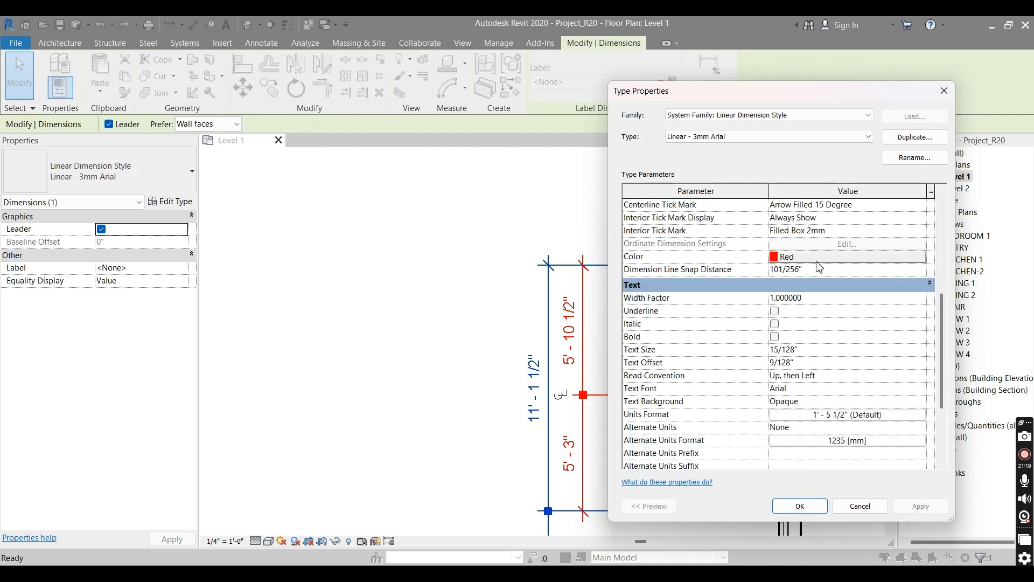
left_click(833, 269)
type("1")
key("Return")
left_click(919, 505)
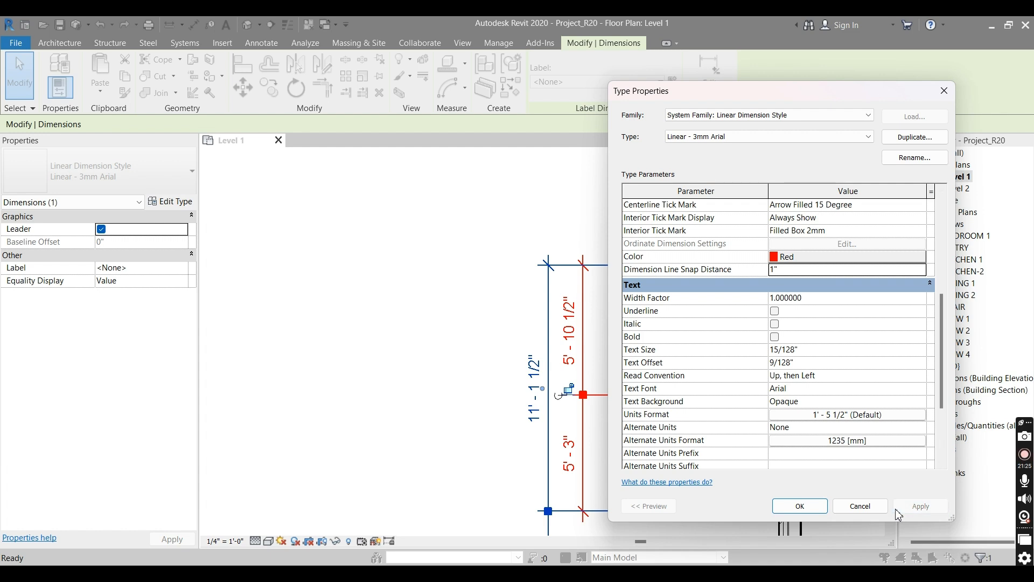
left_click(867, 506)
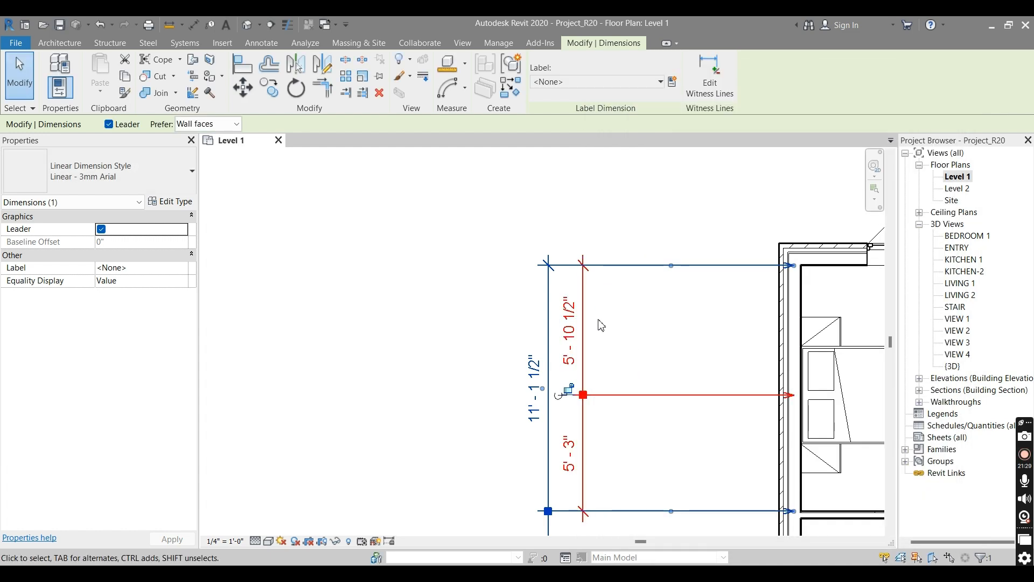
key("Escape")
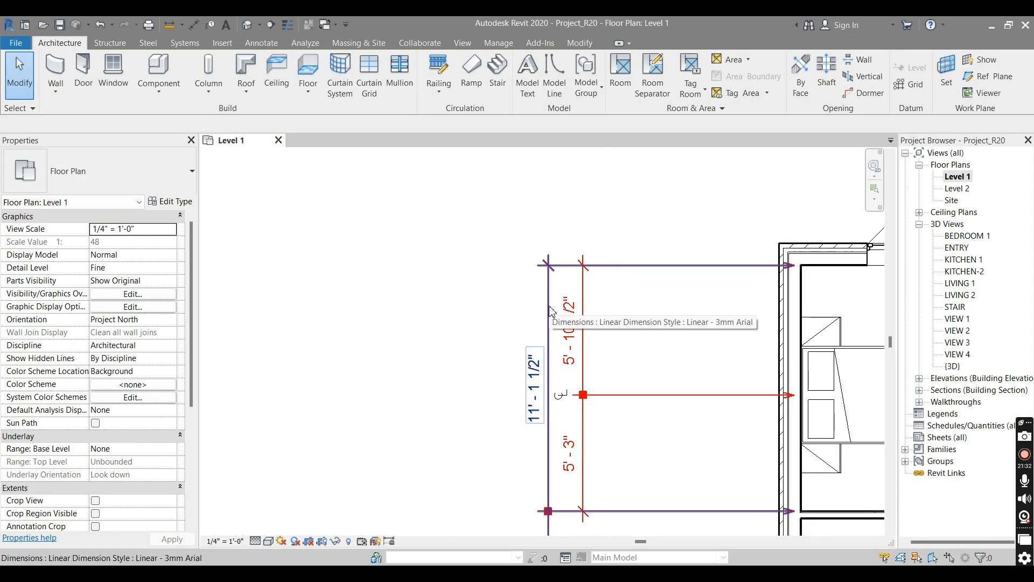
Place an aligned dimension from the upper bedroom's top wall face to the bedside cabinet, outside the existing strings at the snap distance.
key("d")
key("i")
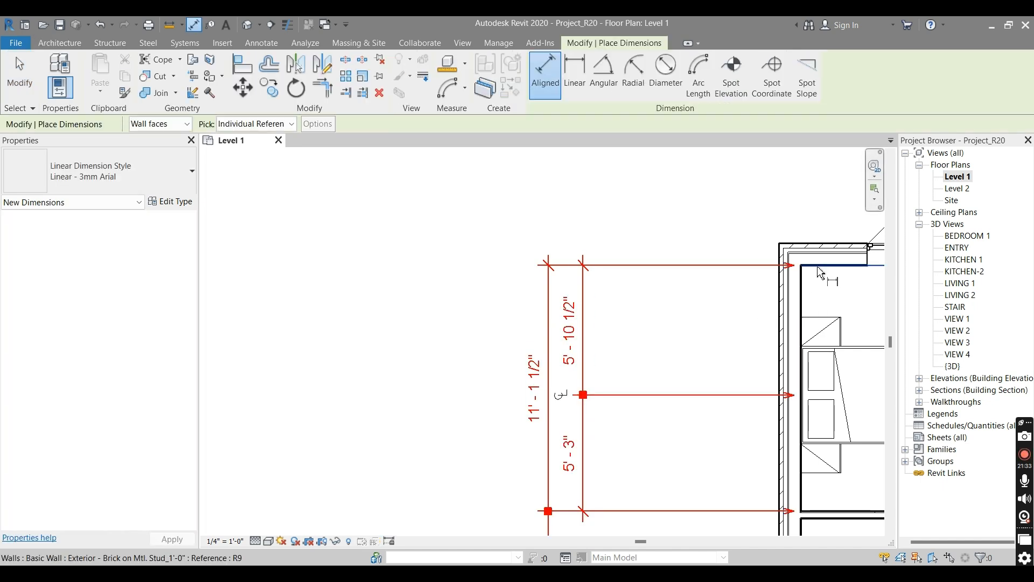
scroll(816, 358, "down", 2)
left_click(815, 361)
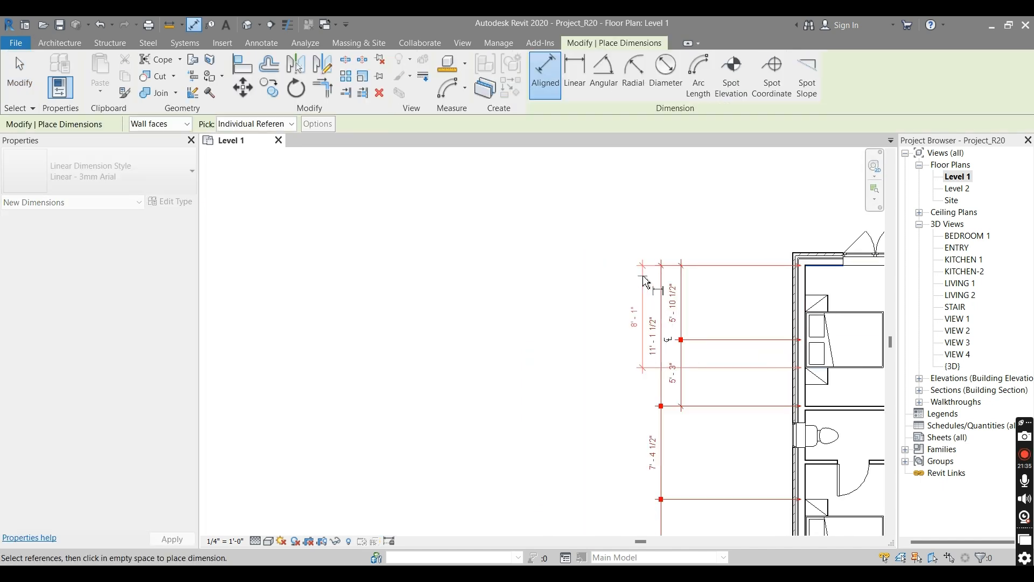
scroll(646, 272, "up", 2)
scroll(647, 239, "up", 2)
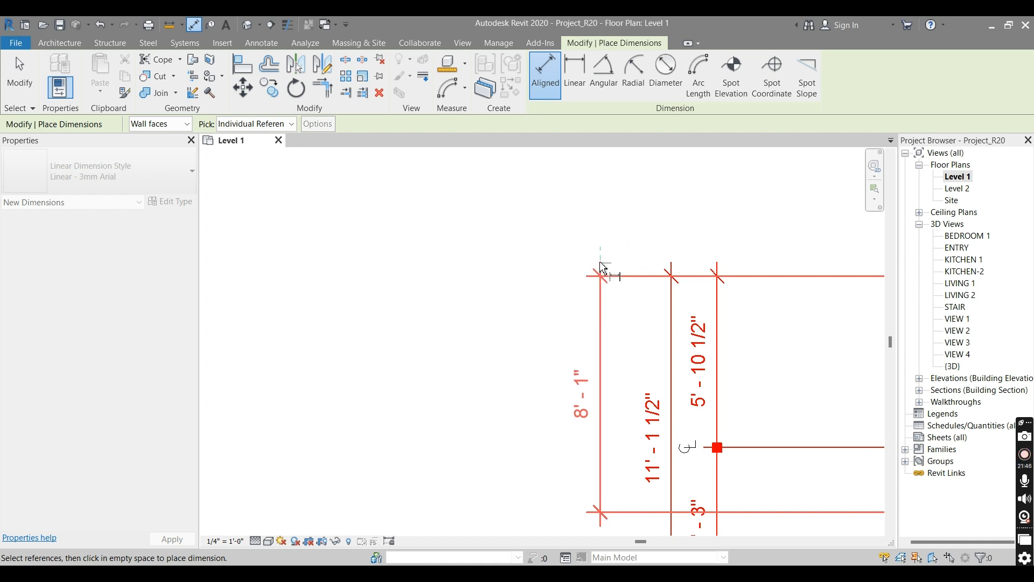
scroll(601, 259, "up", 3)
middle_click_drag(637, 285, 572, 287)
scroll(557, 276, "up", 1)
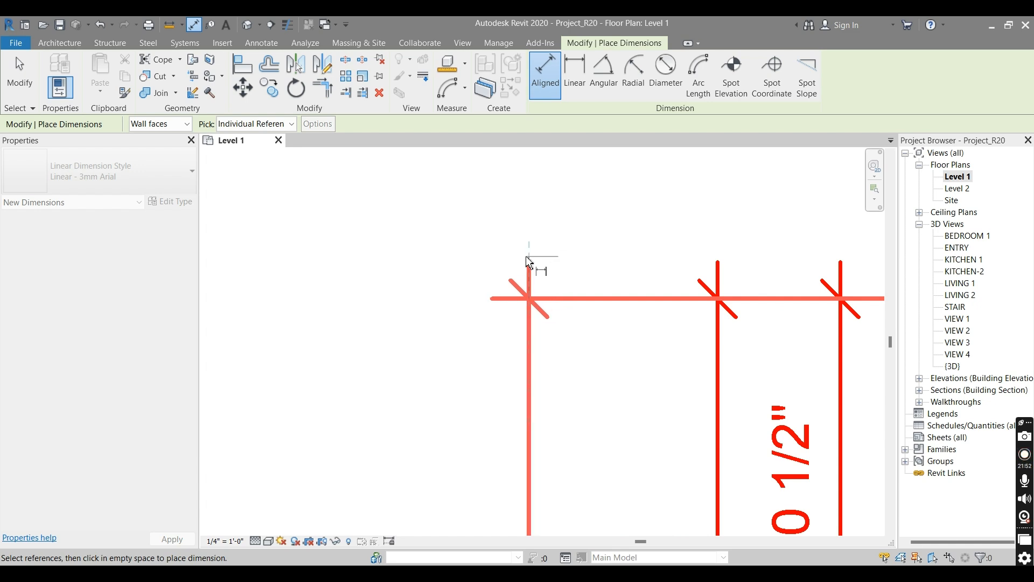
key("Escape")
key("Escape")
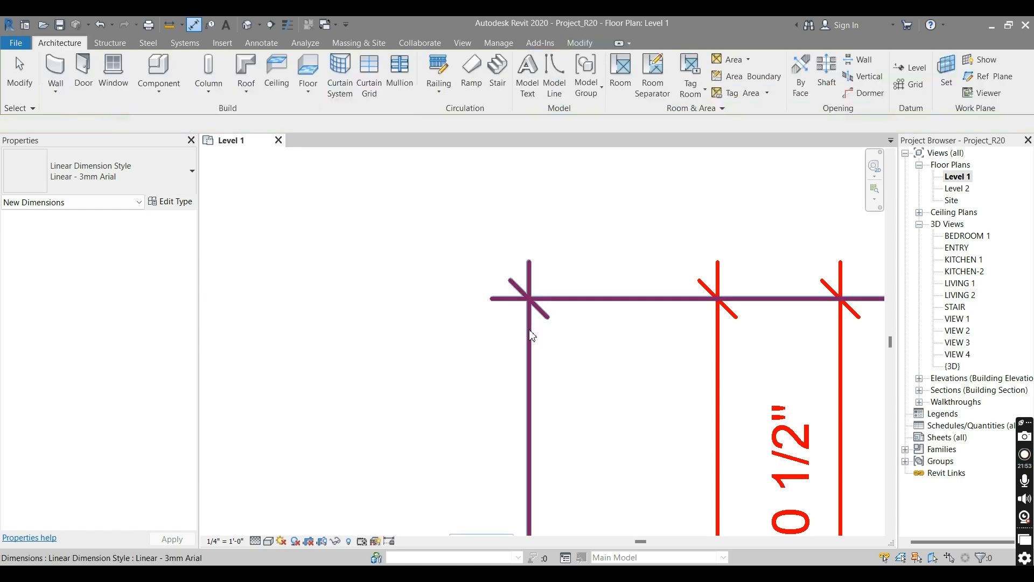
Open the long dimension string's type properties at the Text parameters.
left_click(532, 335)
left_click(459, 248)
scroll(539, 263, "down", 5)
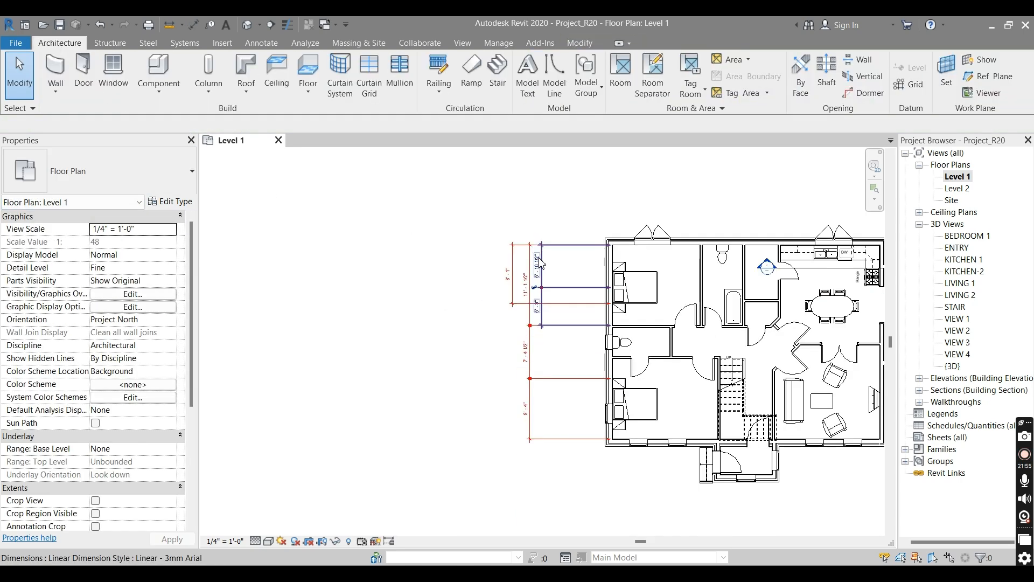
scroll(539, 263, "up", 2)
left_click(170, 201)
key("Escape")
left_click(532, 335)
left_click(161, 203)
scroll(738, 422, "down", 3)
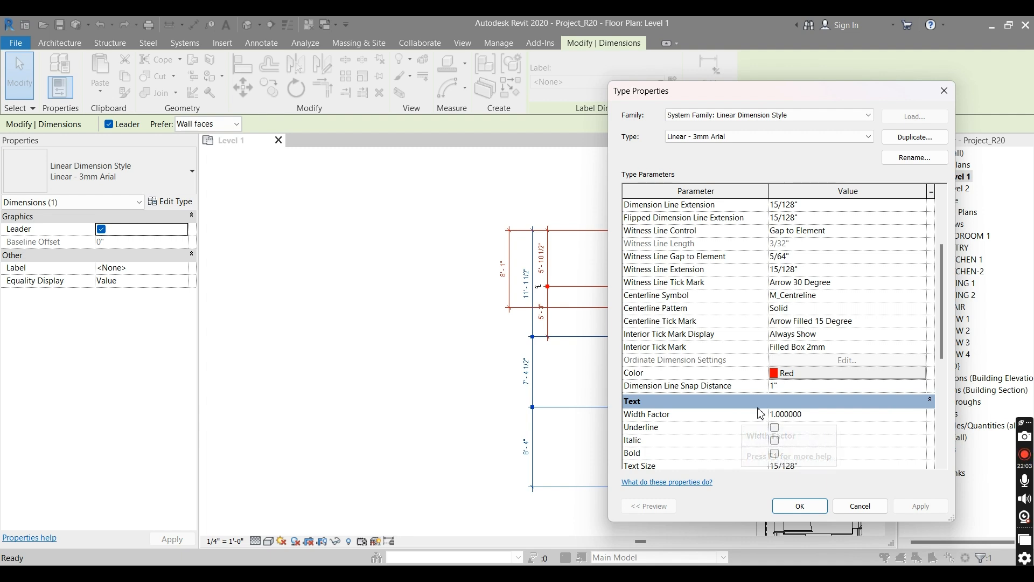
scroll(699, 387, "down", 1)
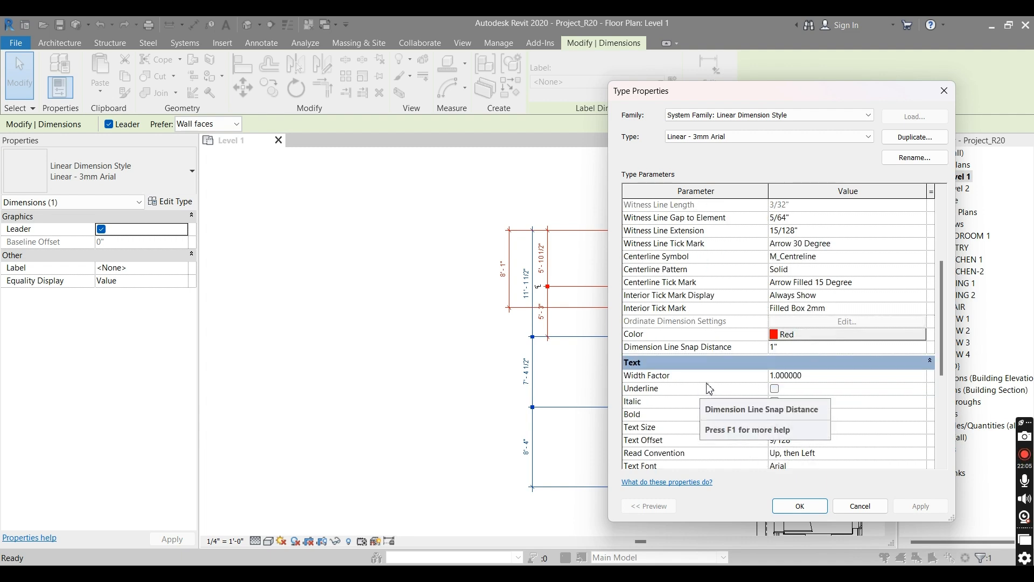
scroll(705, 387, "down", 2)
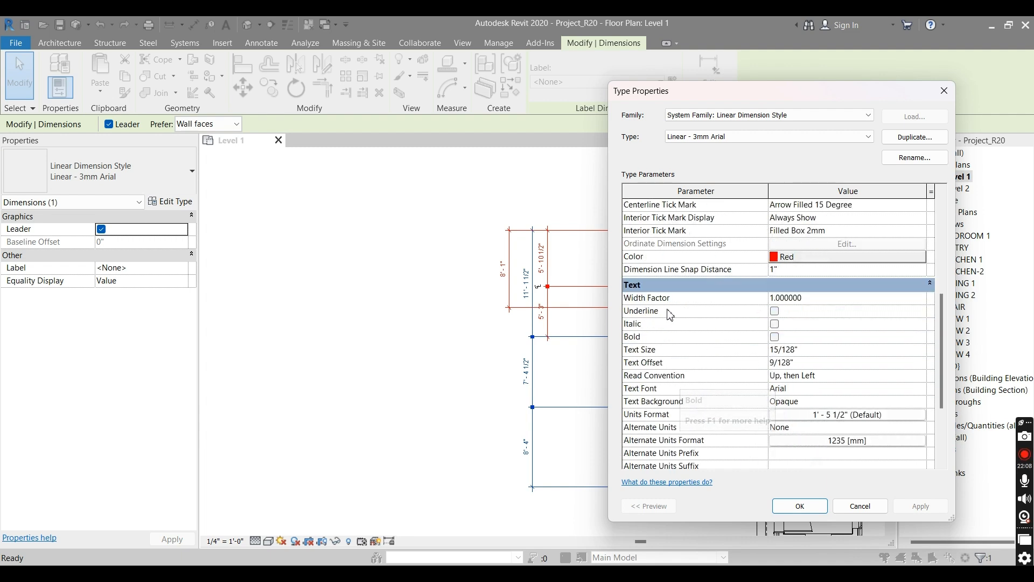
Try a text Width Factor of 2 on the dimension style and restore it to 1.
left_click(819, 297)
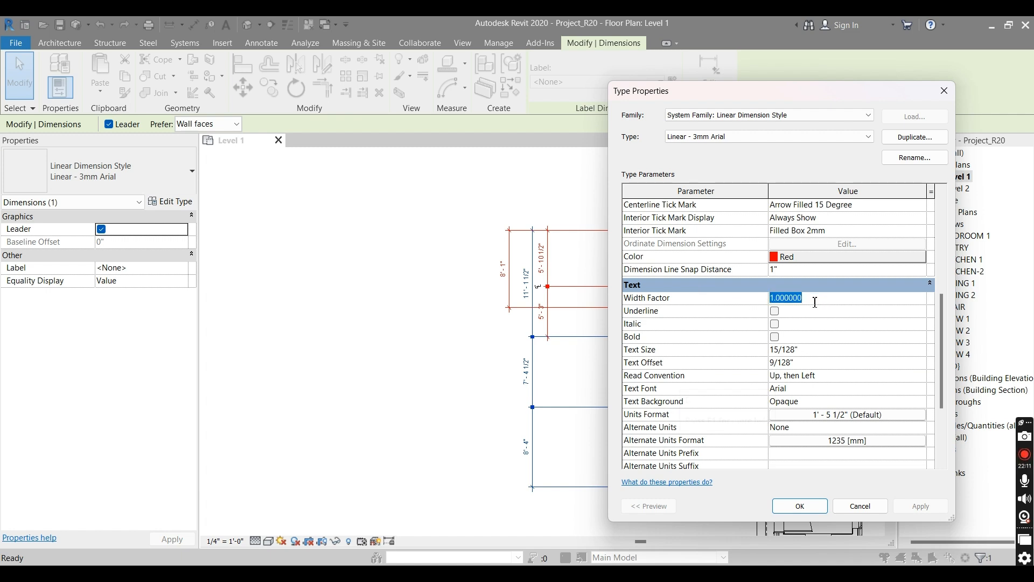
type("2")
left_click(916, 509)
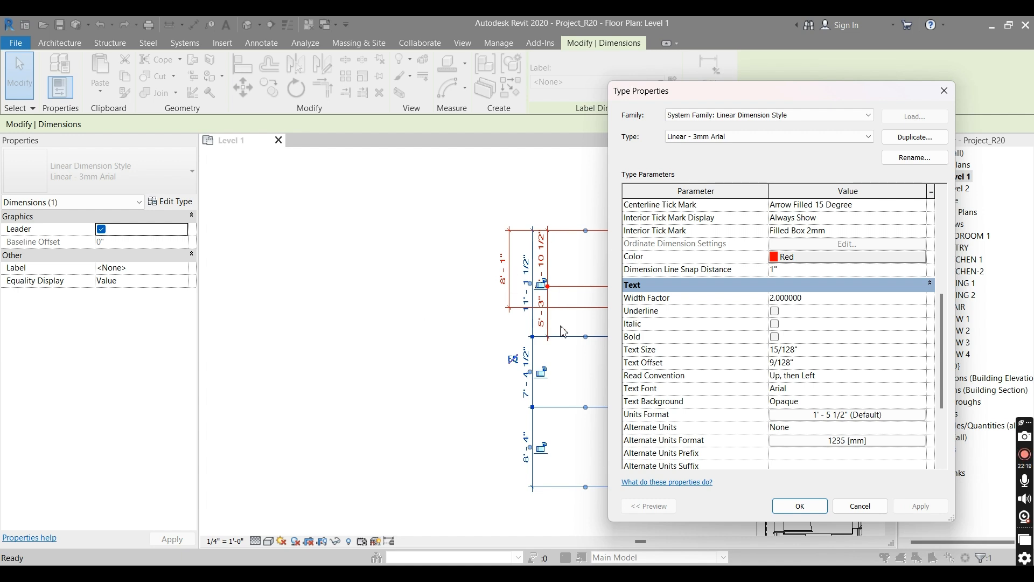
left_click(775, 297)
type("1")
key("Return")
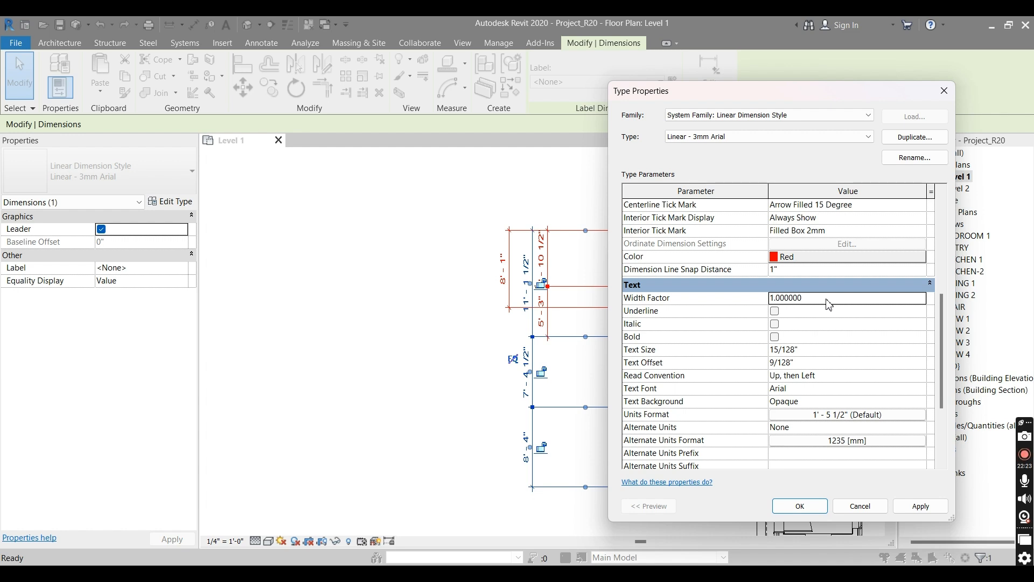
Turn on Underline, Italic and Bold for the dimension style's text, apply them and close the type properties.
left_click(776, 311)
left_click(776, 324)
left_click(777, 337)
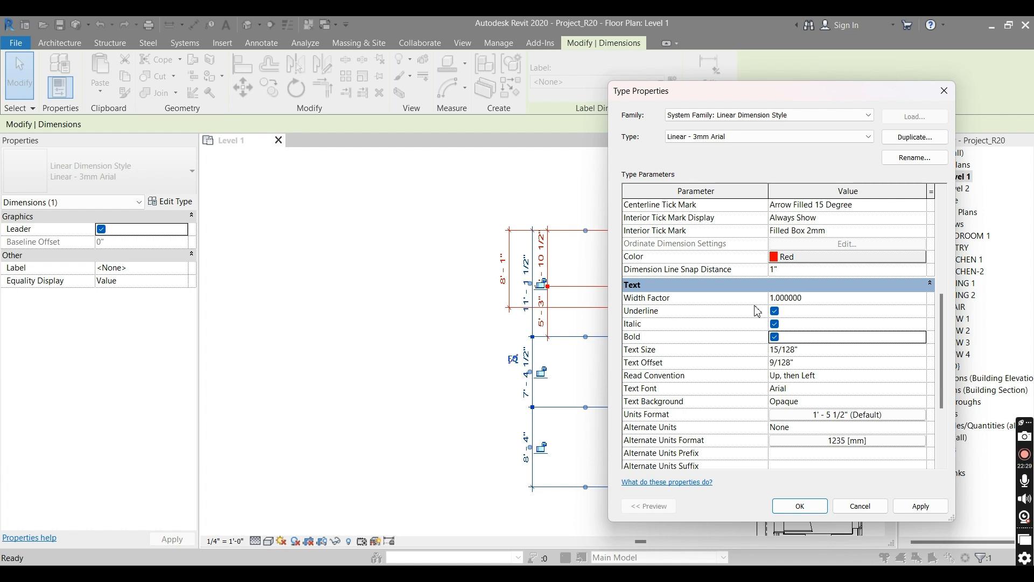
left_click(921, 507)
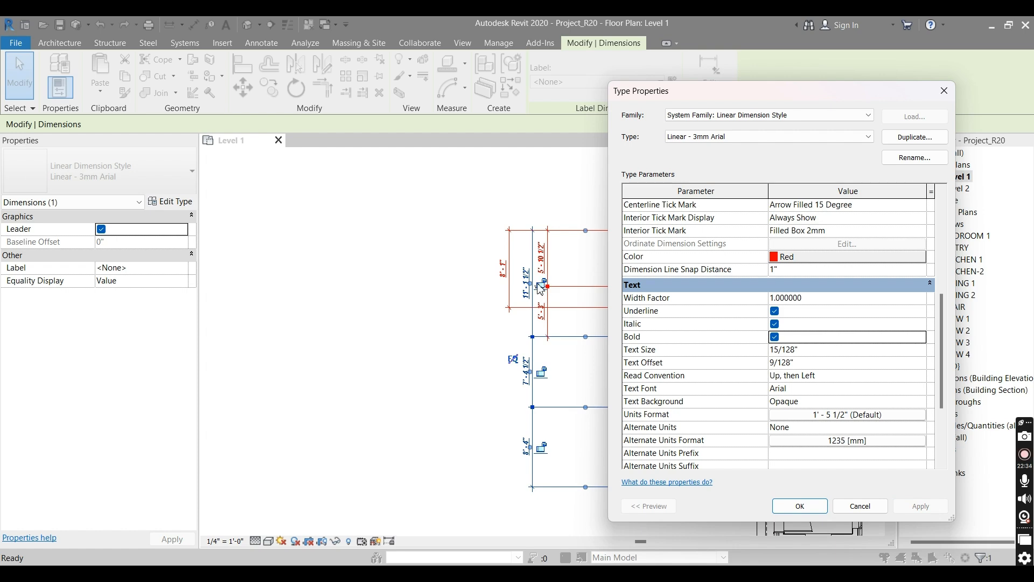
left_click(800, 506)
scroll(572, 313, "up", 5)
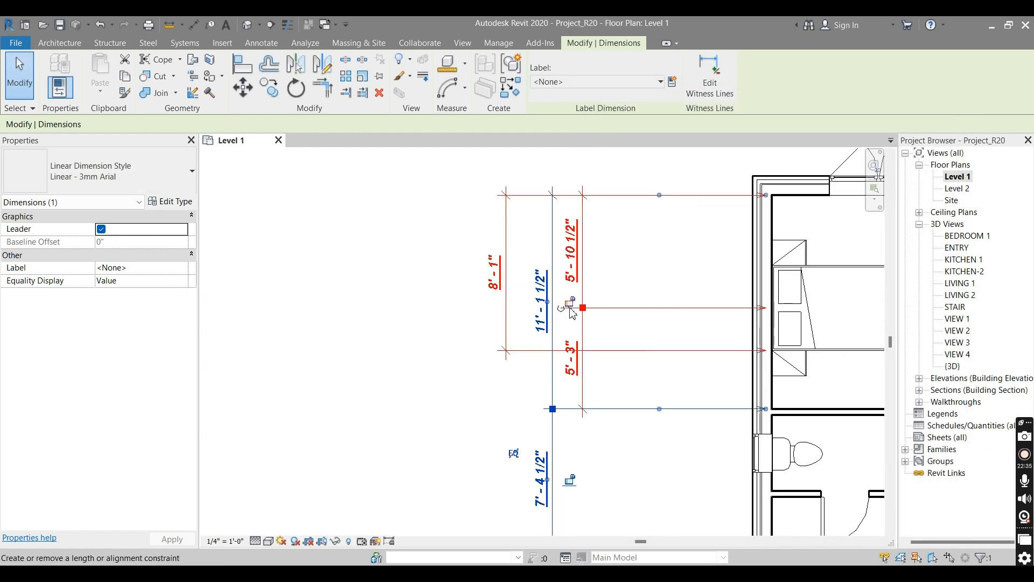
middle_click_drag(572, 311, 537, 372)
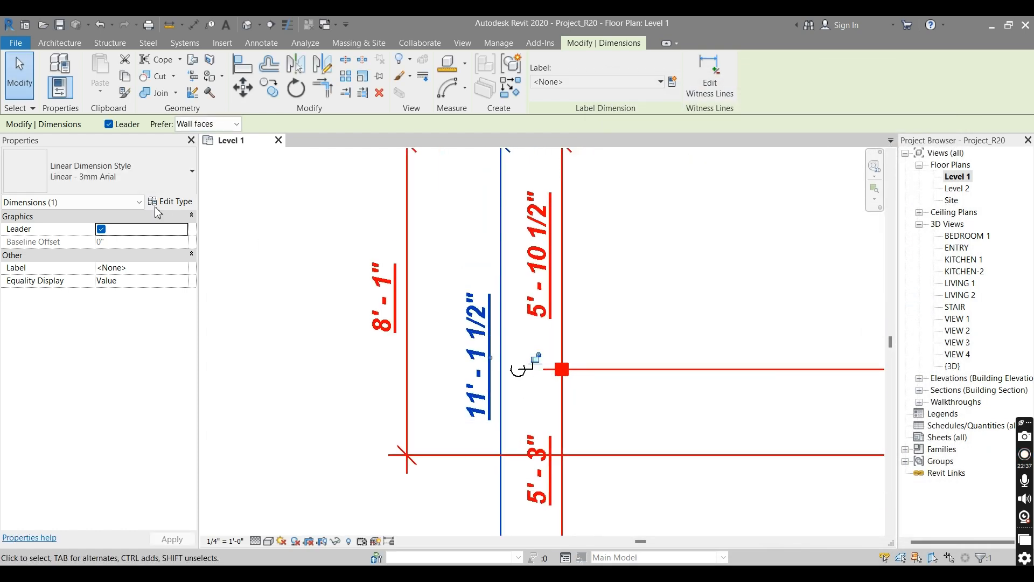
Open the Text Size value in the linear dimension style's type properties for editing.
left_click(172, 203)
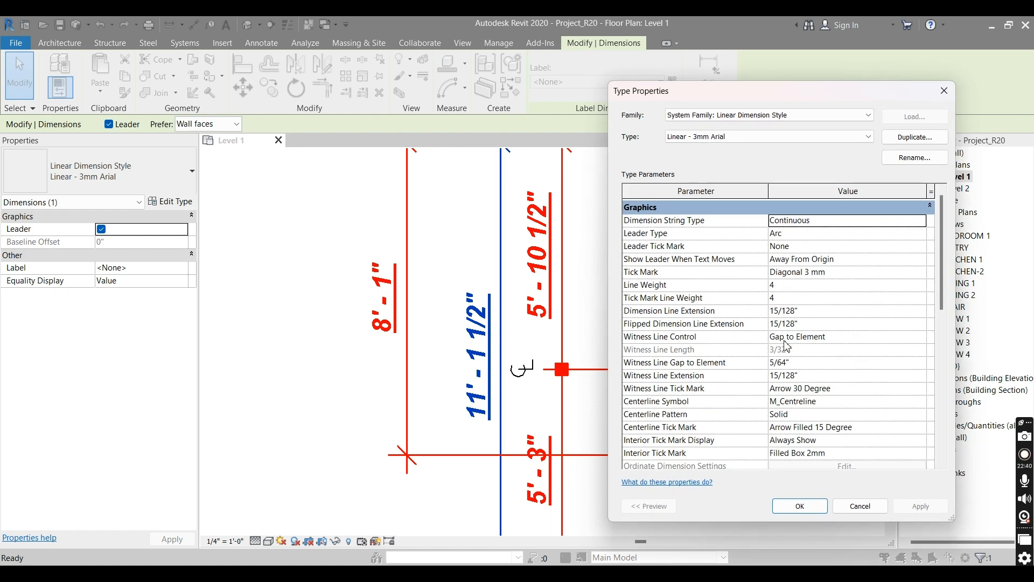
scroll(786, 348, "down", 3)
scroll(806, 369, "down", 2)
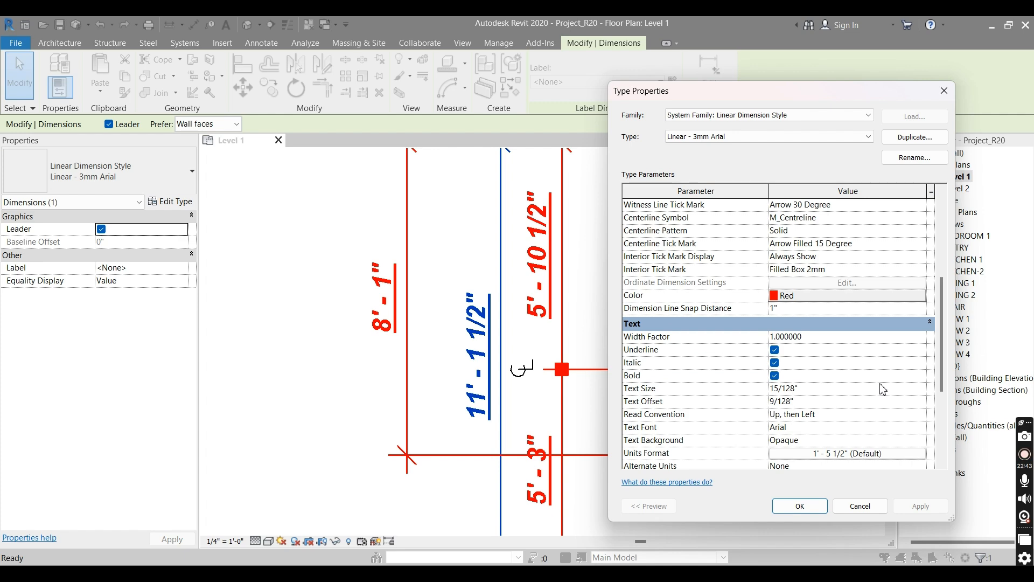
left_click(817, 389)
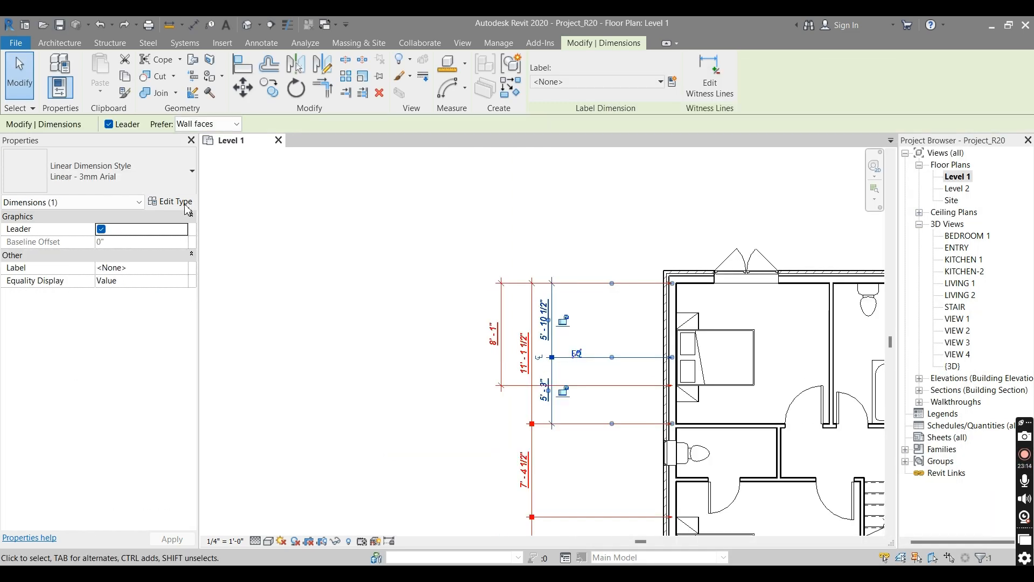
Set the linear dimension style's Text Offset to 1", apply it and deselect the bed's centerline dimension string.
left_click(170, 201)
scroll(788, 380, "down", 5)
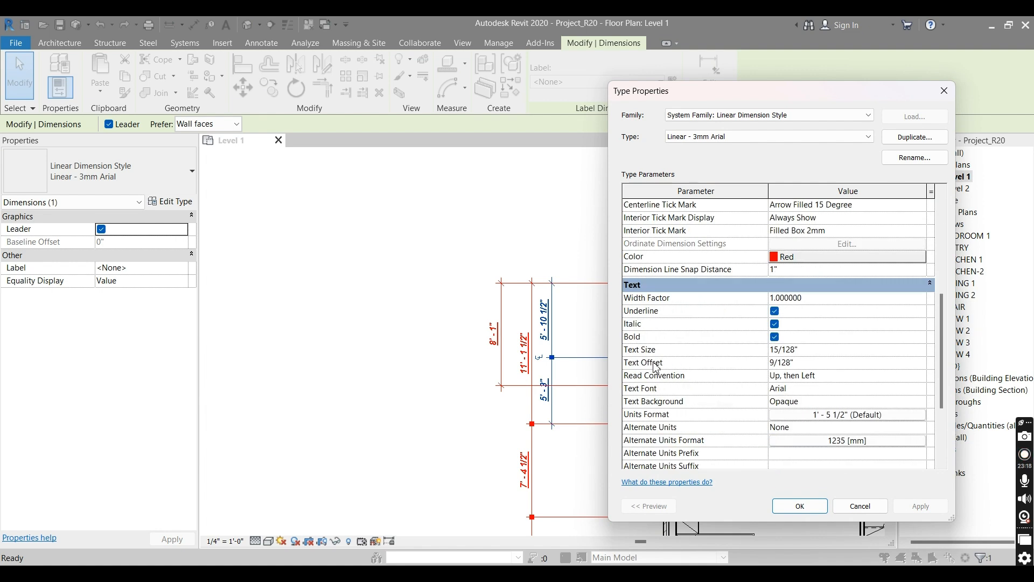
left_click(821, 364)
type("1\"")
key("Return")
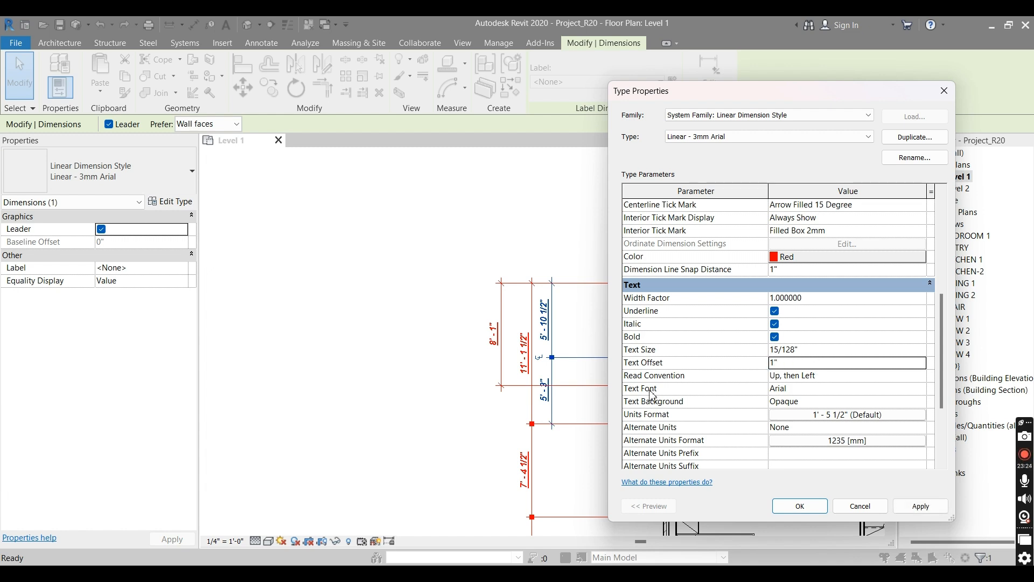
left_click(916, 509)
left_click(798, 508)
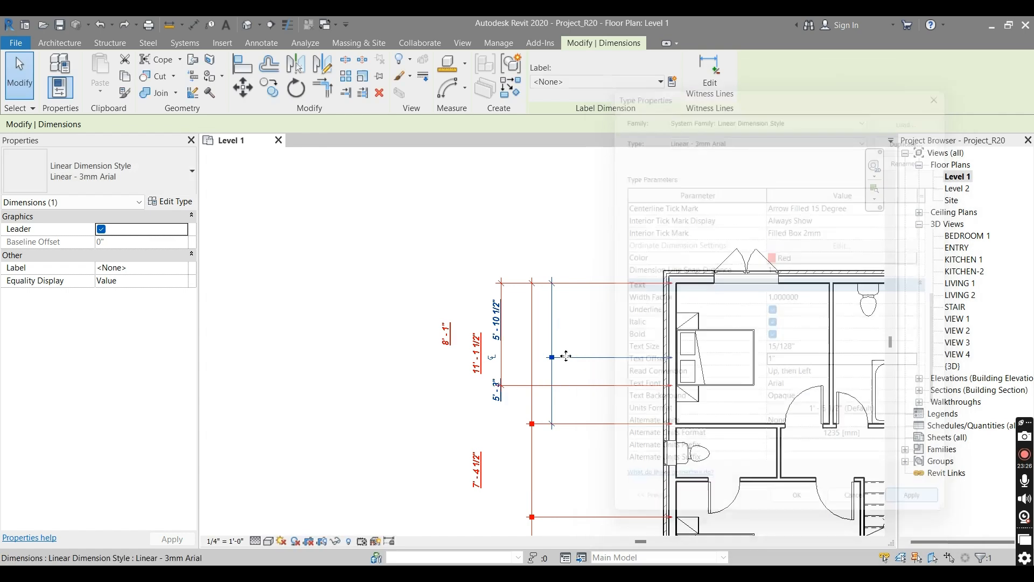
scroll(545, 349, "up", 5)
key("Escape")
Set the Text Offset of the dimension string's Linear - 3mm Arial type to 9/128".
scroll(554, 309, "down", 6)
middle_click_drag(562, 394, 556, 264)
scroll(532, 317, "up", 3)
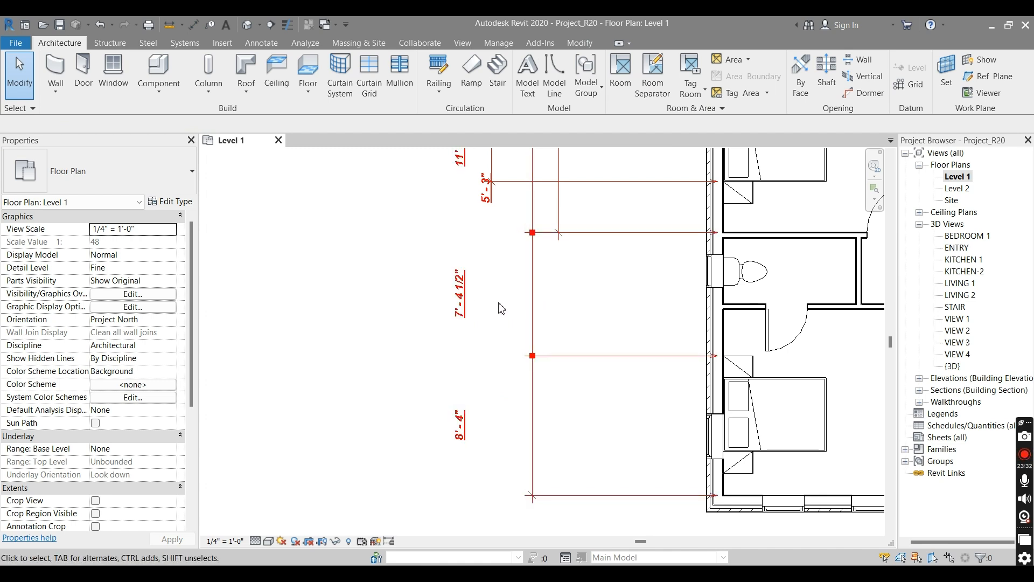
left_click(533, 301)
left_click(170, 200)
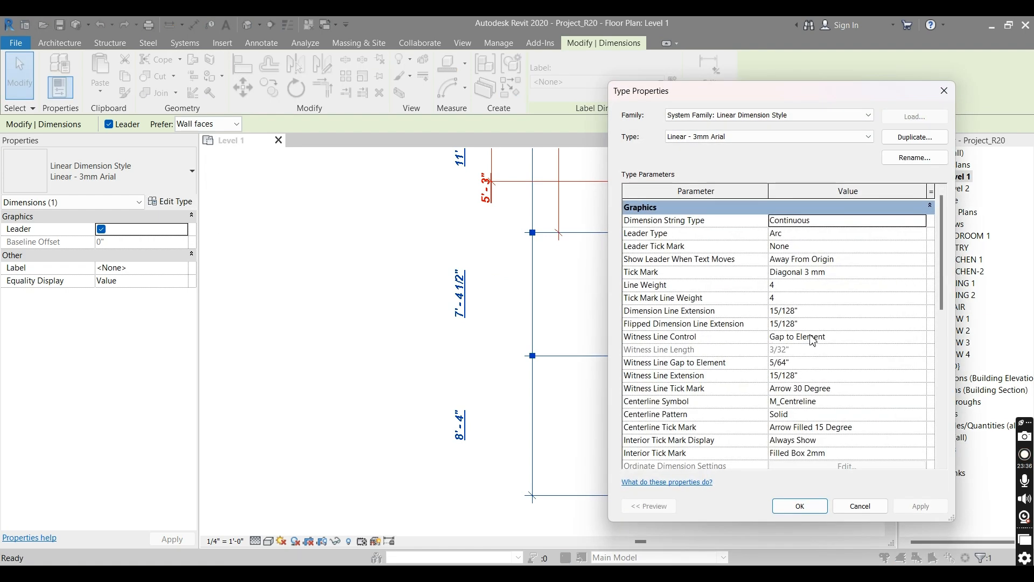
scroll(813, 348, "down", 5)
scroll(831, 409, "down", 1)
left_click(832, 388)
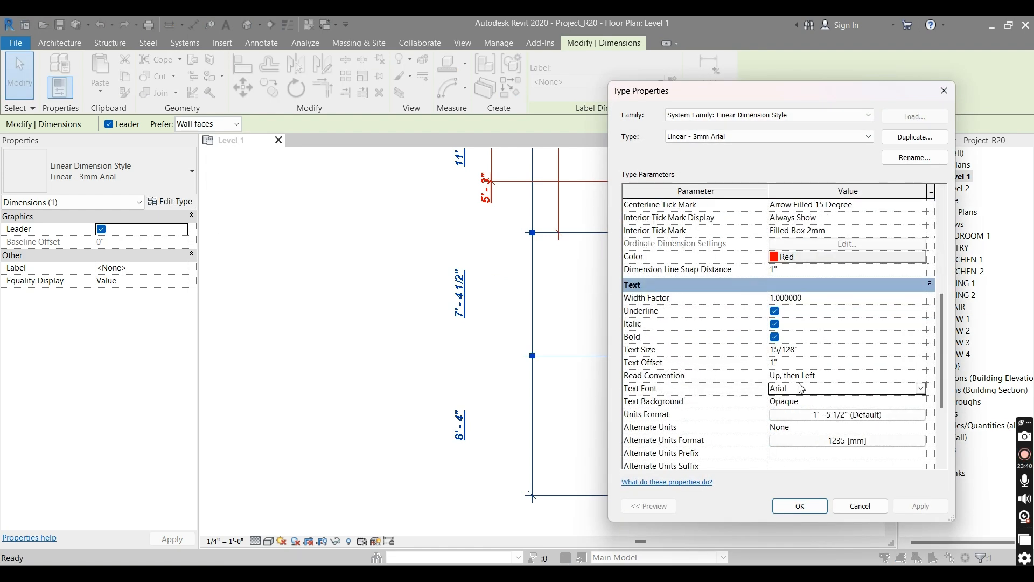
left_click(844, 362)
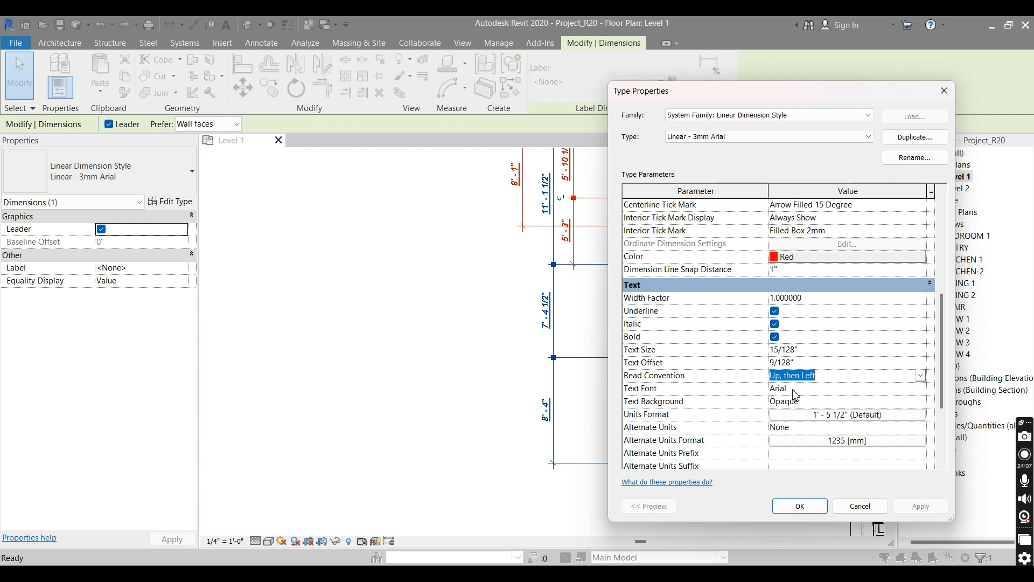
Apply the Horizontal Read Convention to the linear dimension style and restore it to "Up, then Left".
left_click(918, 376)
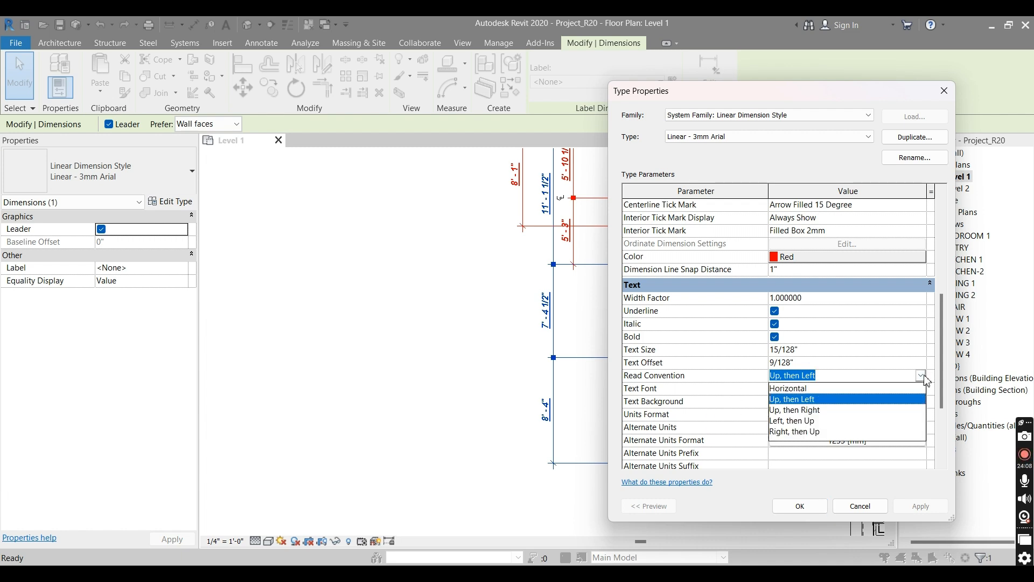
left_click(789, 389)
left_click(910, 508)
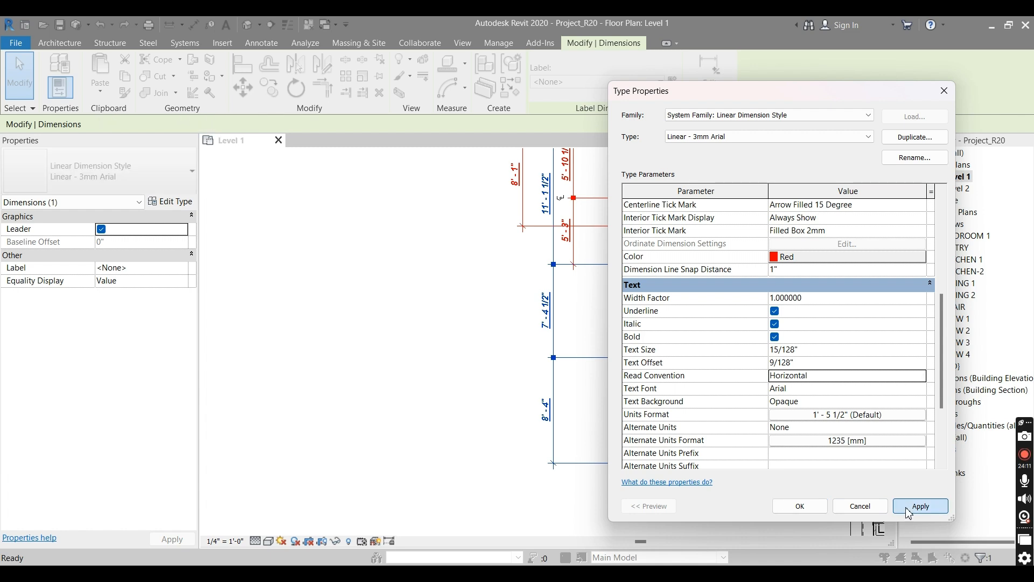
left_click(840, 377)
left_click(920, 375)
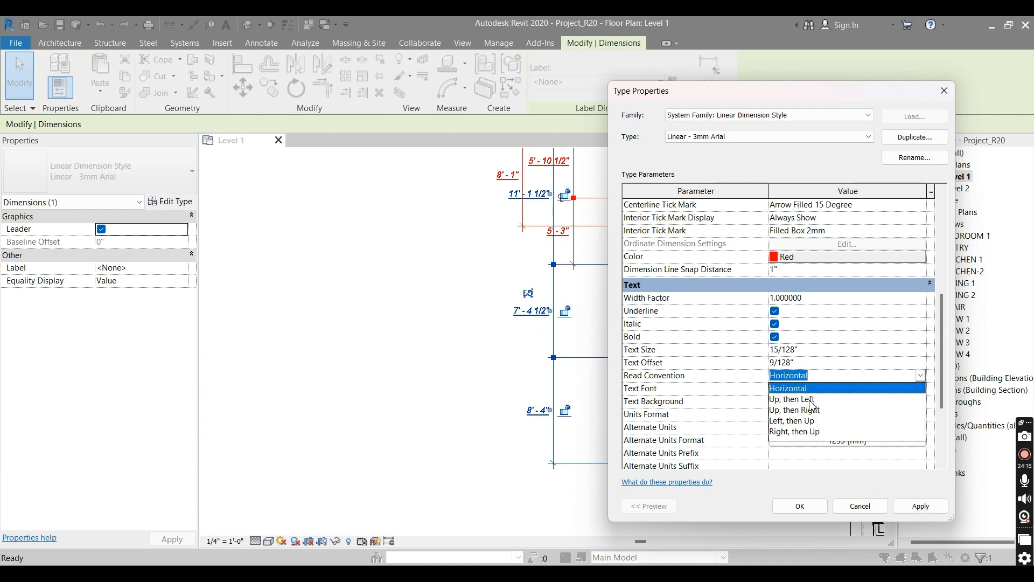
left_click(812, 404)
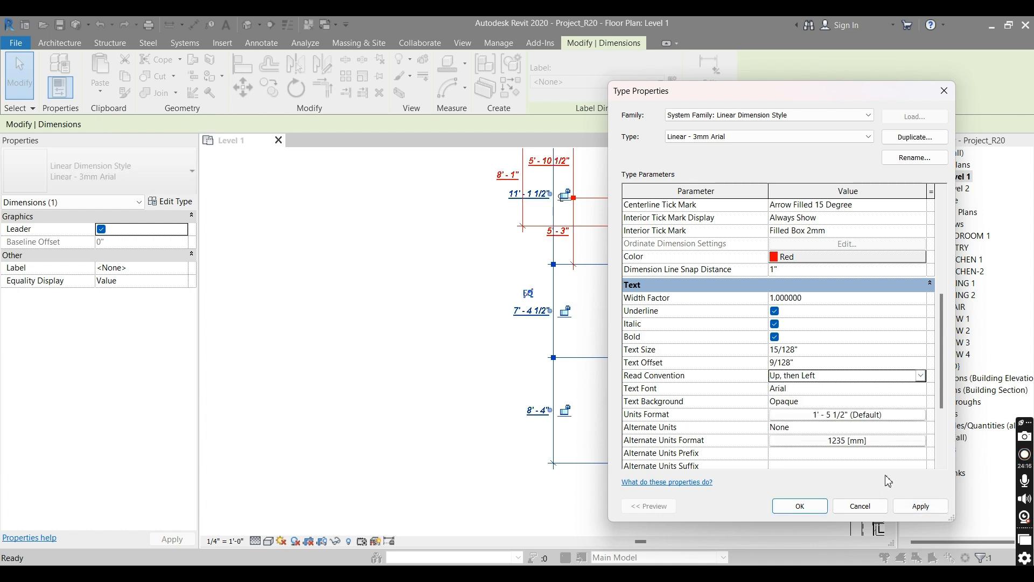
left_click(922, 508)
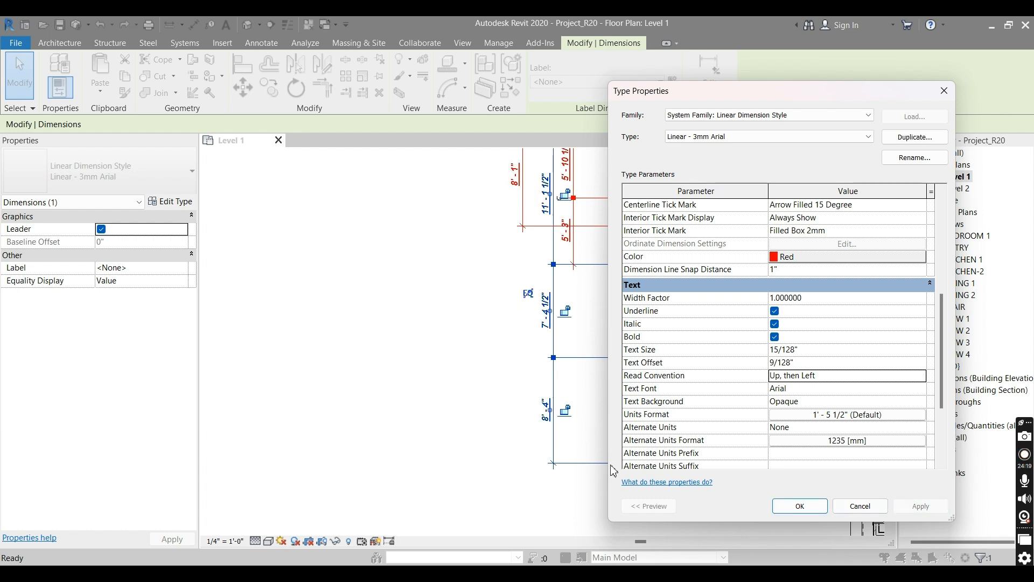
Apply the "Up, then Right" Read Convention to the dimension style and set it back to "Up, then Left".
left_click(898, 377)
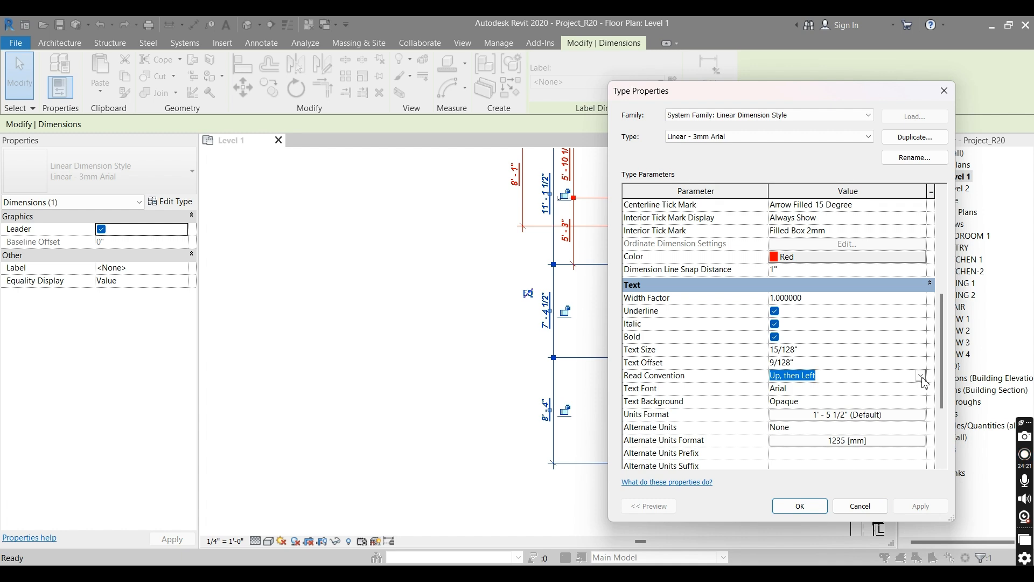
left_click(922, 376)
left_click(803, 411)
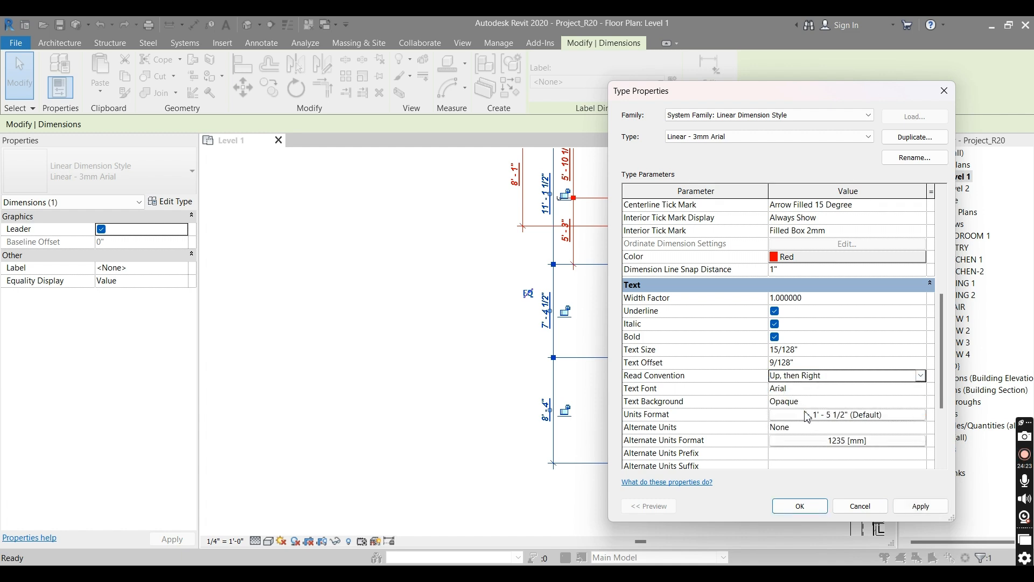
left_click(917, 516)
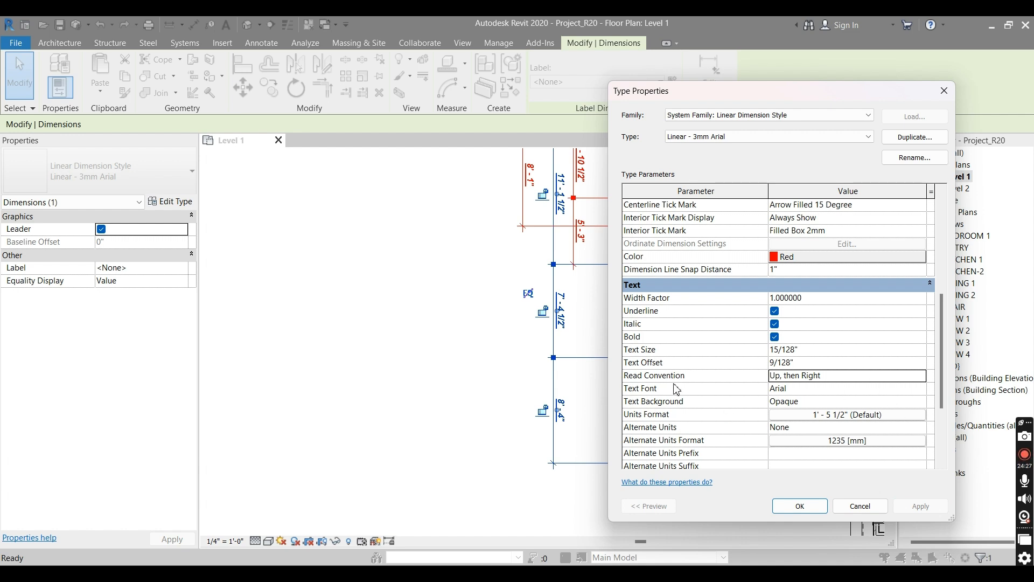
left_click(826, 392)
left_click(864, 379)
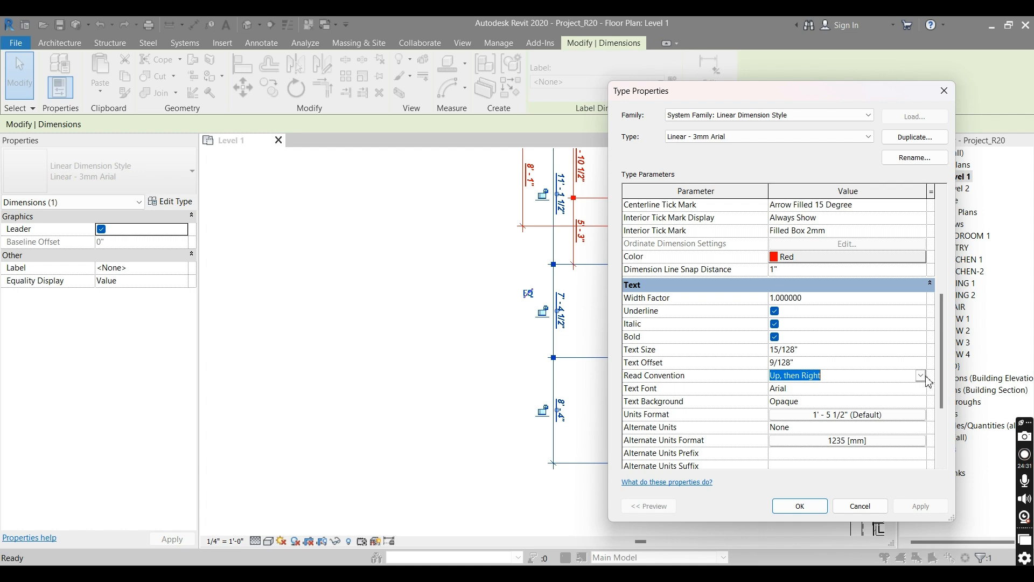
left_click(920, 375)
left_click(797, 401)
Look through the fonts available for the dimension style's Text Font and keep Arial.
left_click(813, 392)
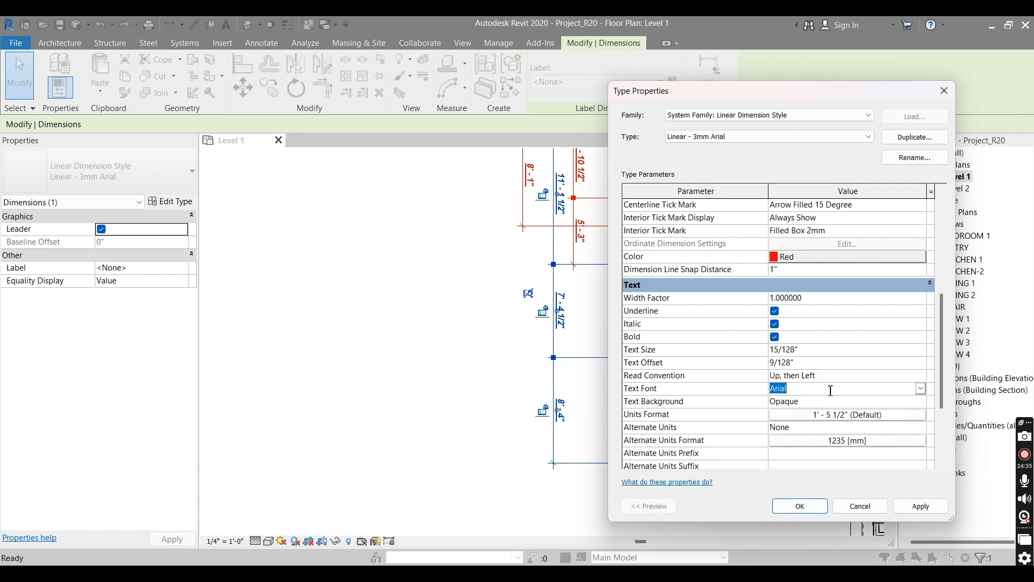
left_click(921, 389)
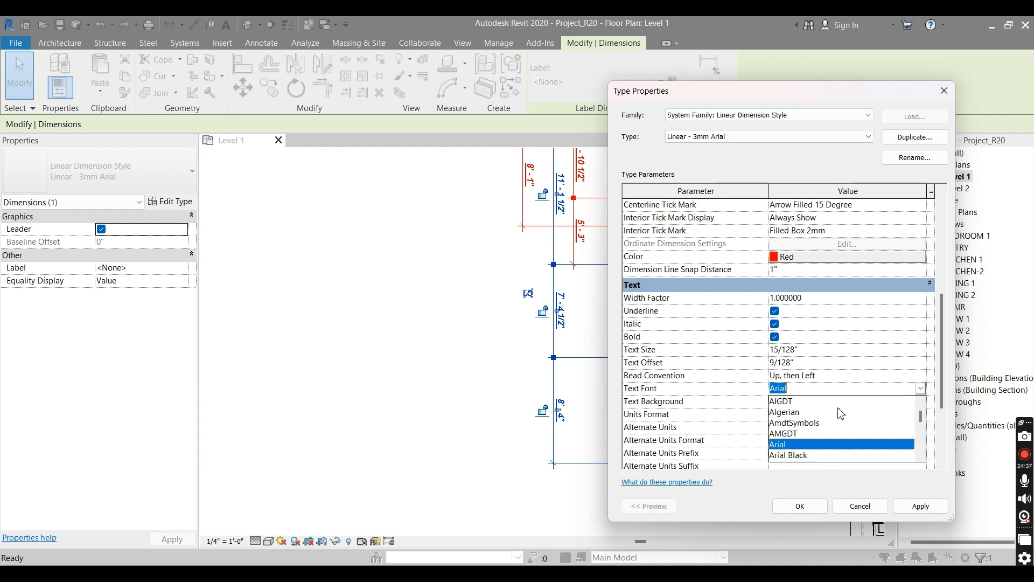
left_click(922, 390)
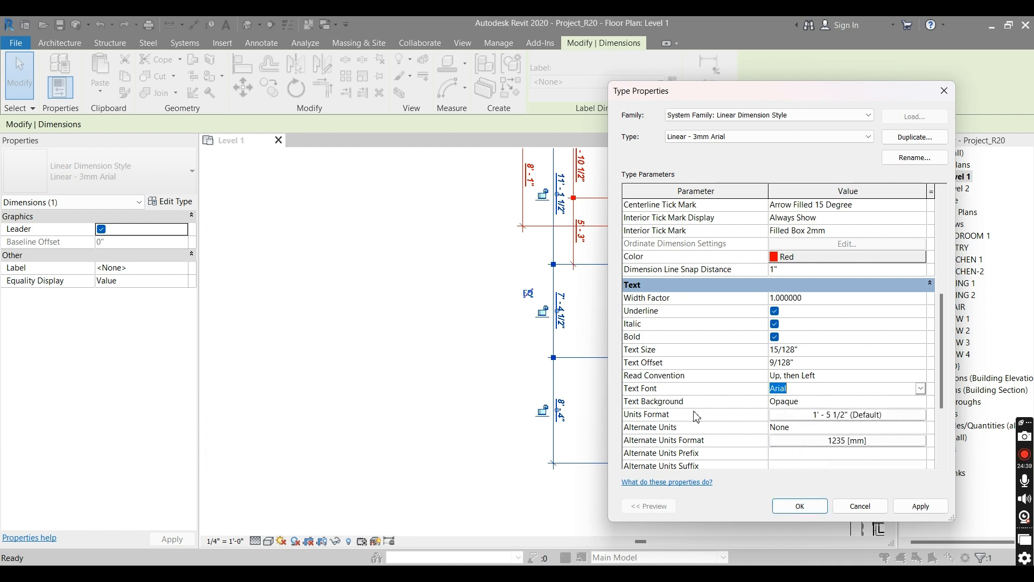
Set the dimension style's Text Background to Transparent, confirm the type properties and deselect the dimension string.
left_click(834, 404)
left_click(920, 402)
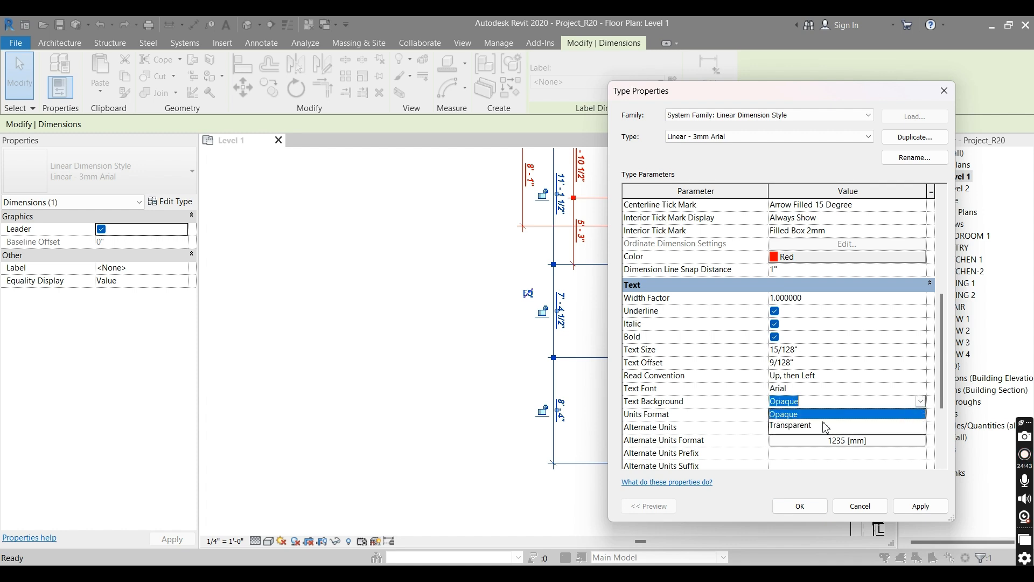
left_click(802, 427)
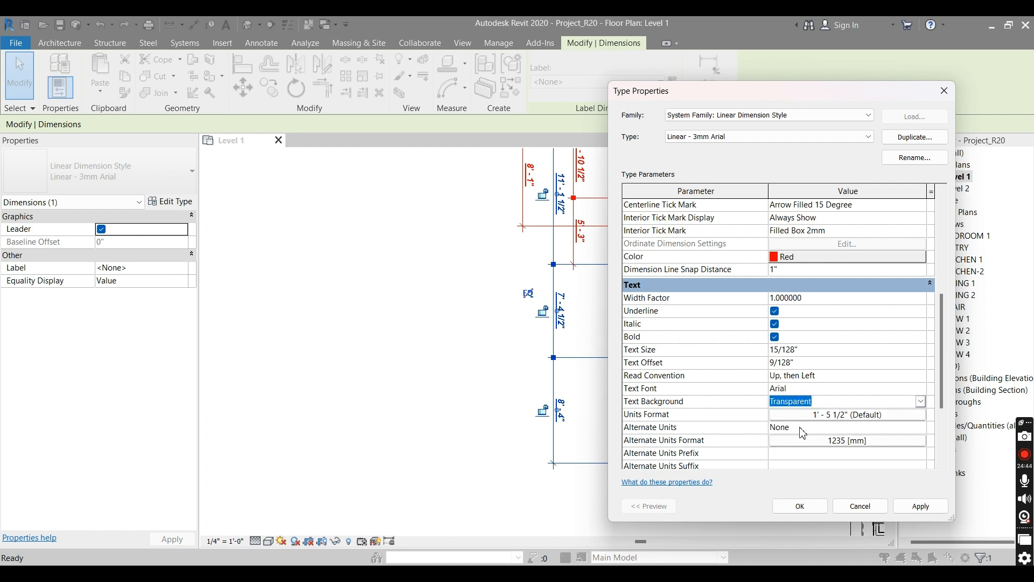
left_click(920, 403)
left_click(797, 416)
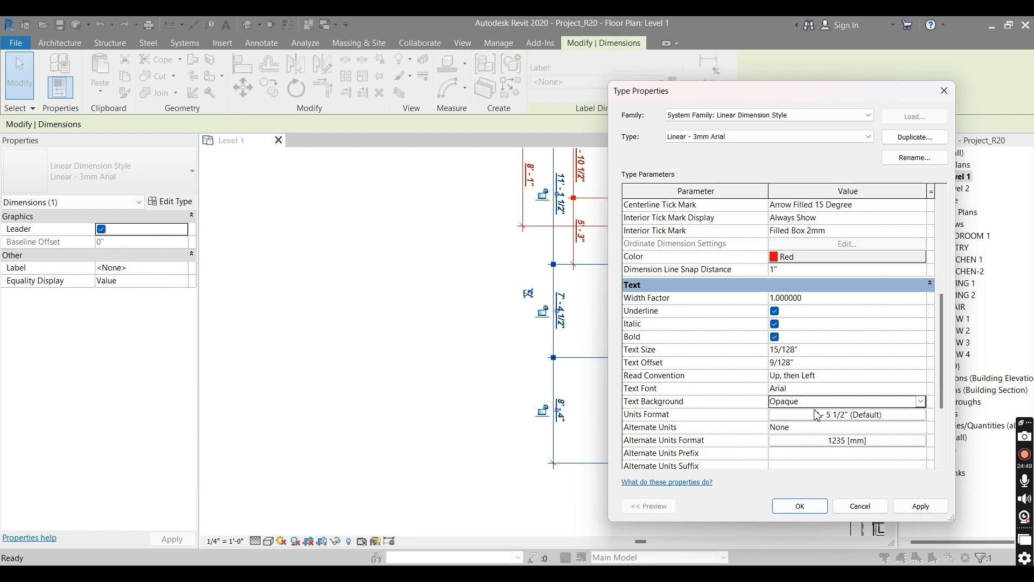
left_click(920, 402)
left_click(777, 429)
left_click(800, 506)
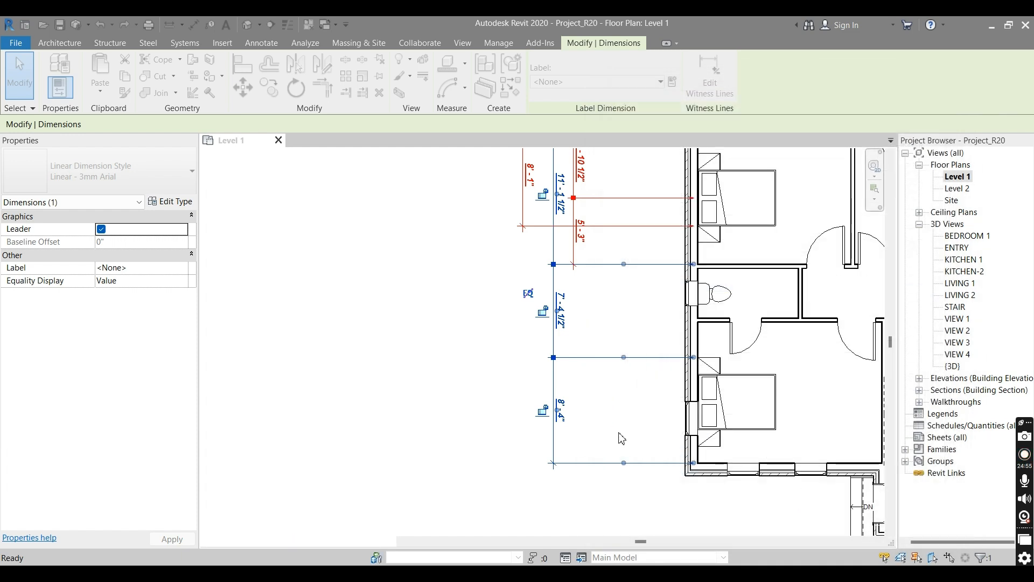
left_click(604, 437)
Move the three-segment vertical dimension string onto the lower bedroom's bed and set the view's visual style to Shaded.
scroll(602, 438, "down", 1)
middle_click_drag(593, 443, 528, 452)
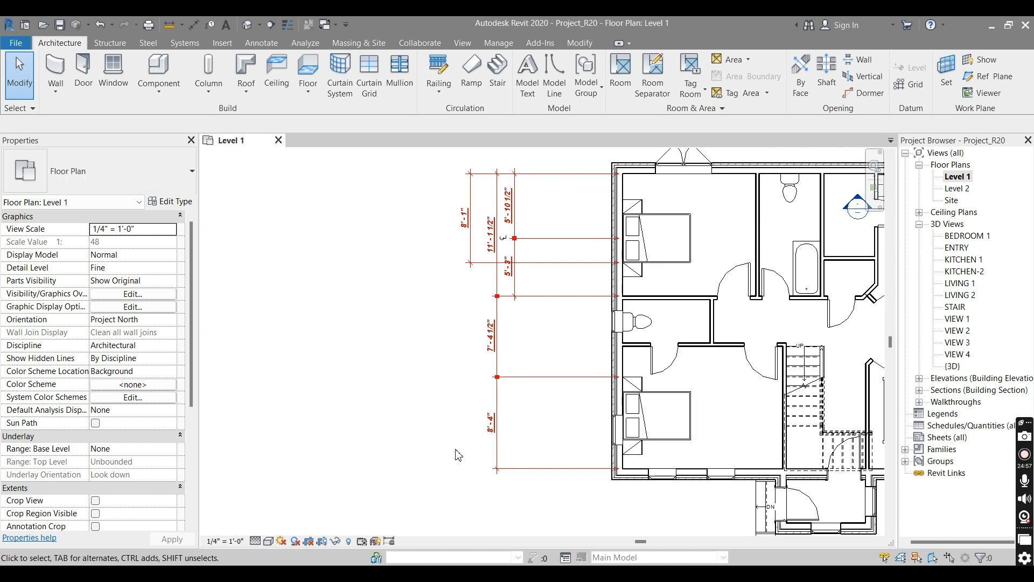
left_click(497, 451)
left_click(681, 447)
scroll(679, 439, "up", 2)
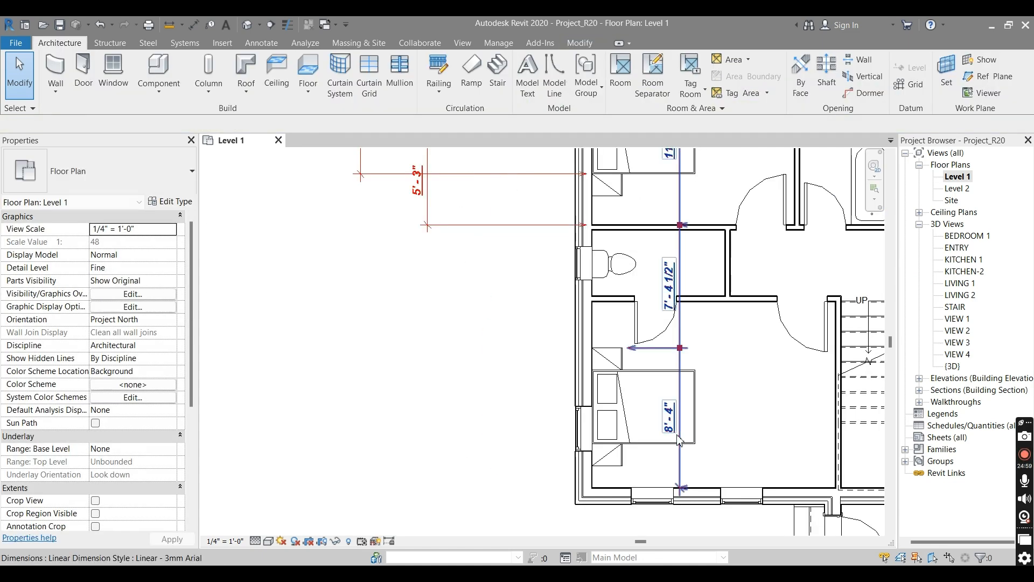
left_click(268, 540)
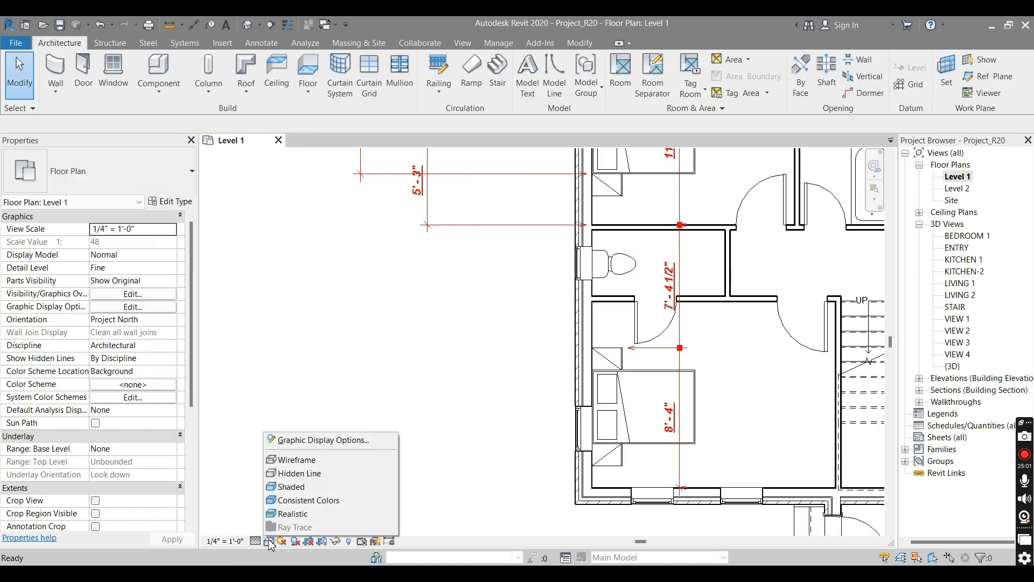
left_click(285, 486)
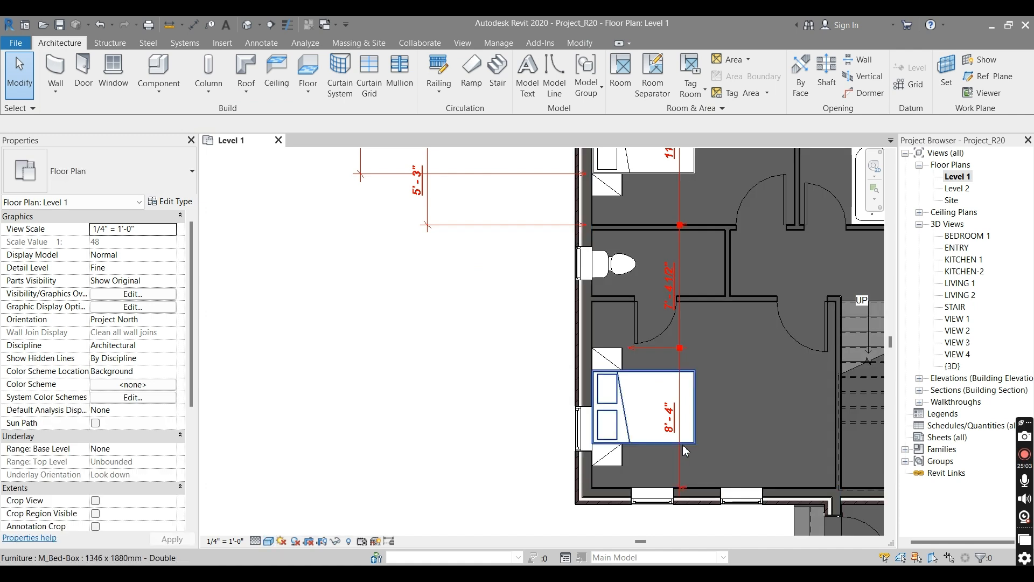
Move the vertical dimension string off the bed onto the open floor of the lower bedroom.
left_click(680, 462)
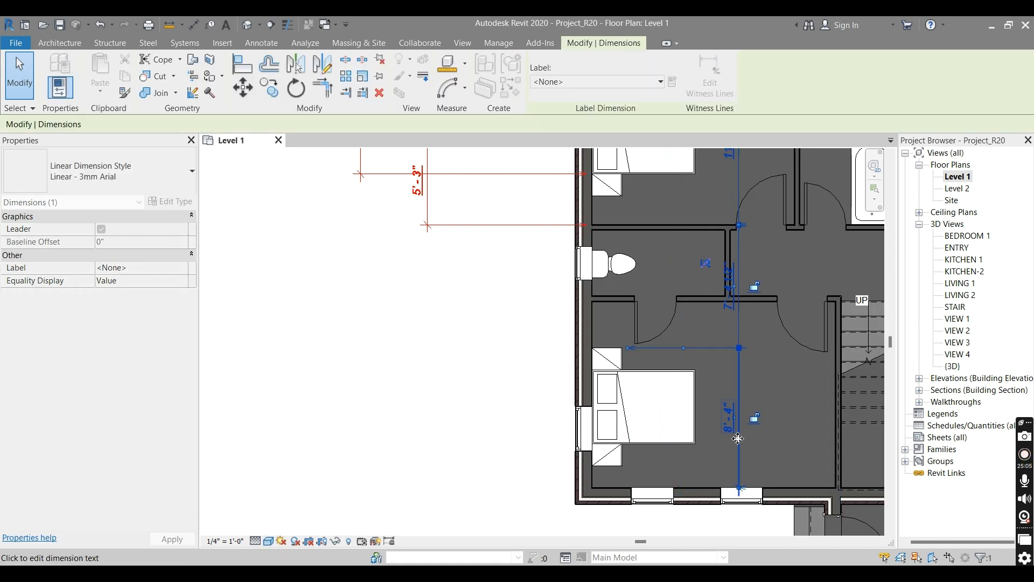
scroll(700, 436, "up", 2)
middle_click_drag(700, 433, 617, 407)
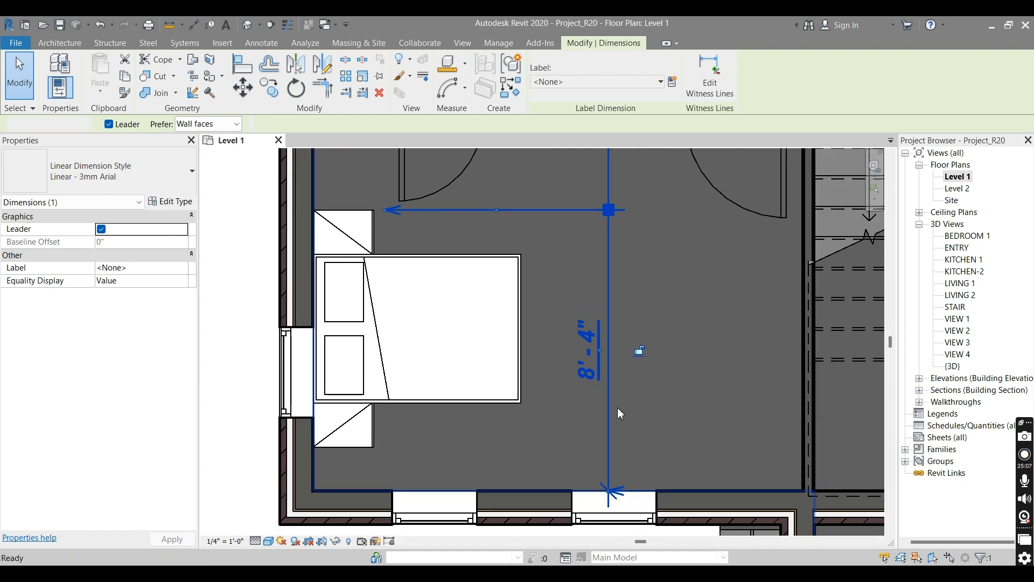
key("Escape")
Set the Text Background of the dimension string's linear style to Opaque and apply it.
left_click(612, 396)
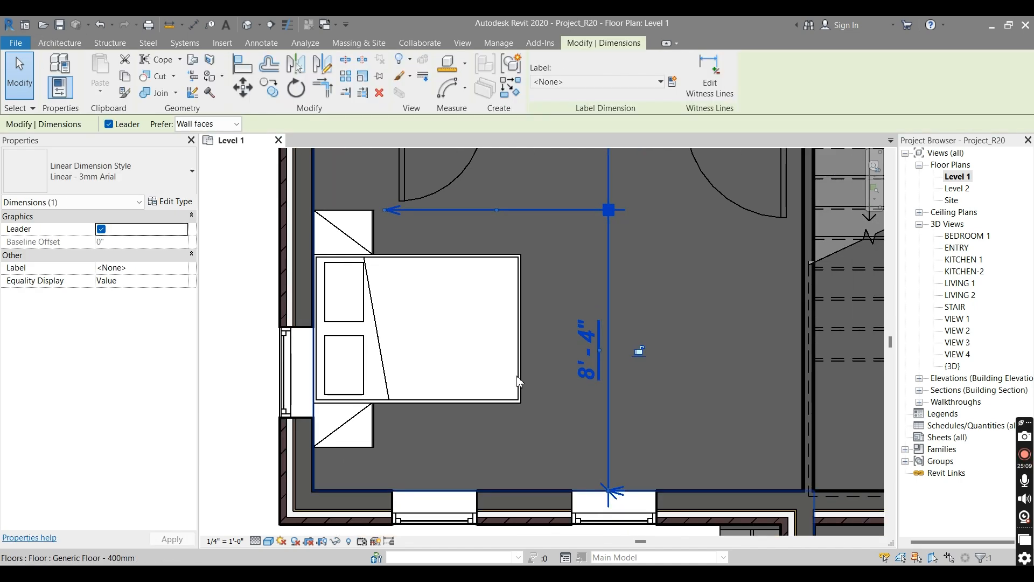
left_click(171, 201)
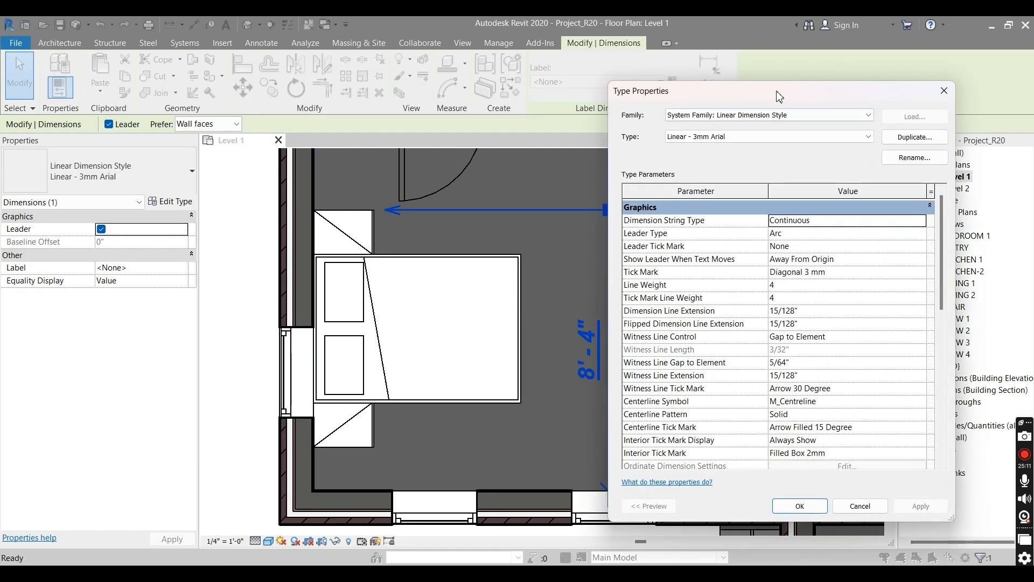
scroll(838, 330, "down", 6)
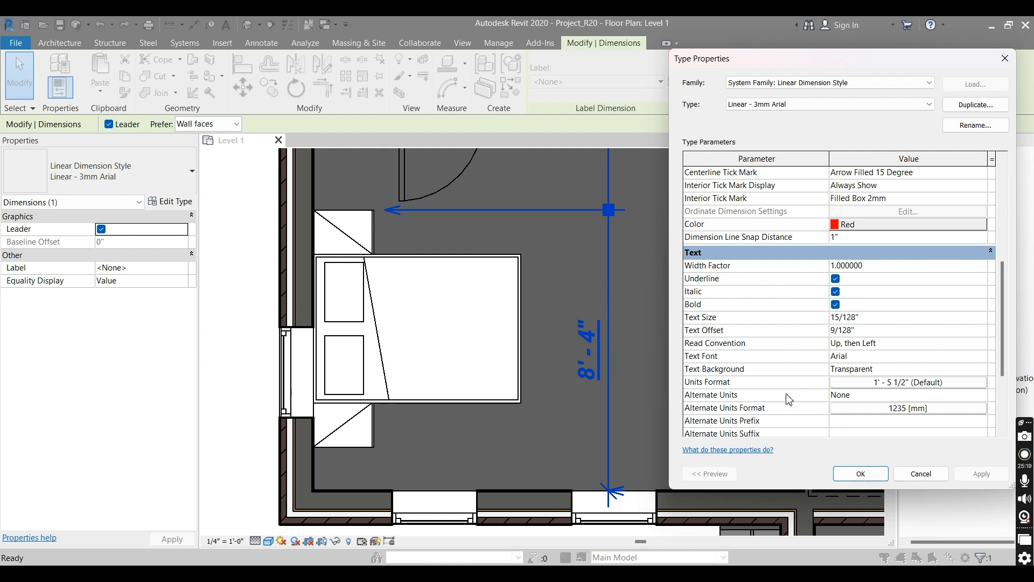
left_click(909, 371)
left_click(982, 369)
left_click(873, 382)
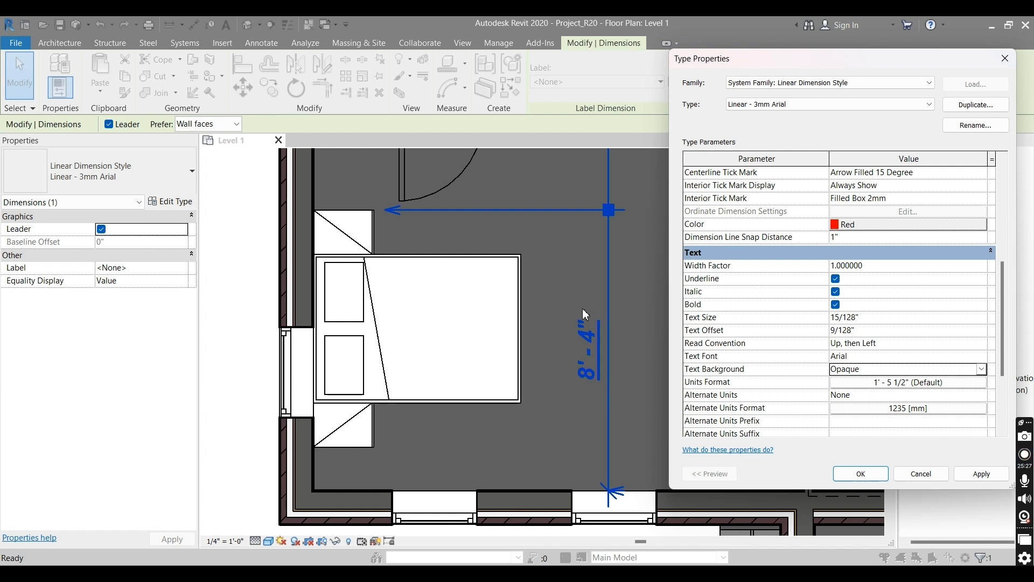
left_click(980, 477)
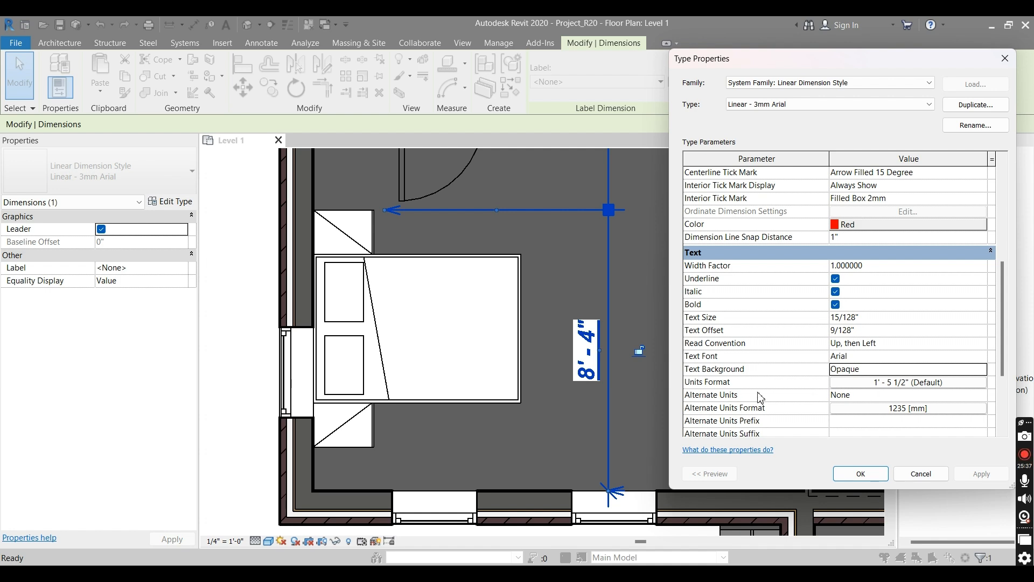
Examine the rounding options in the linear dimension style's Units Format without project settings, and restore the use of project settings.
left_click(905, 382)
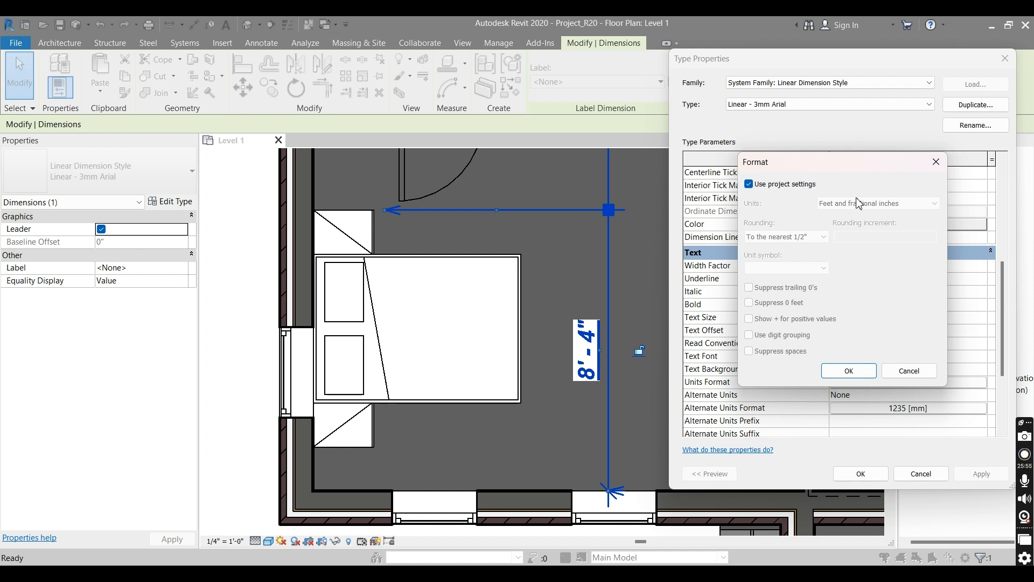
left_click(748, 183)
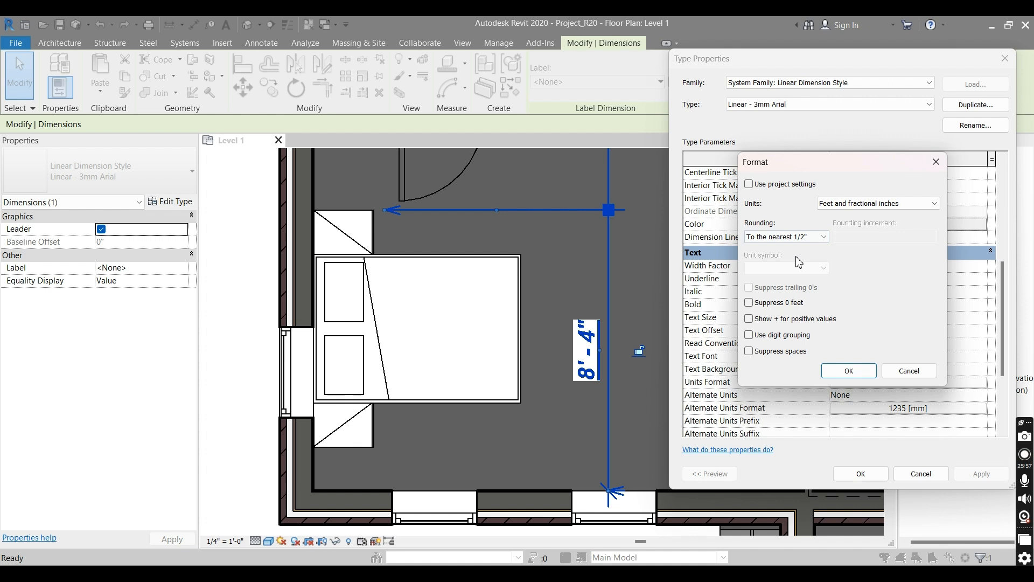
left_click(823, 240)
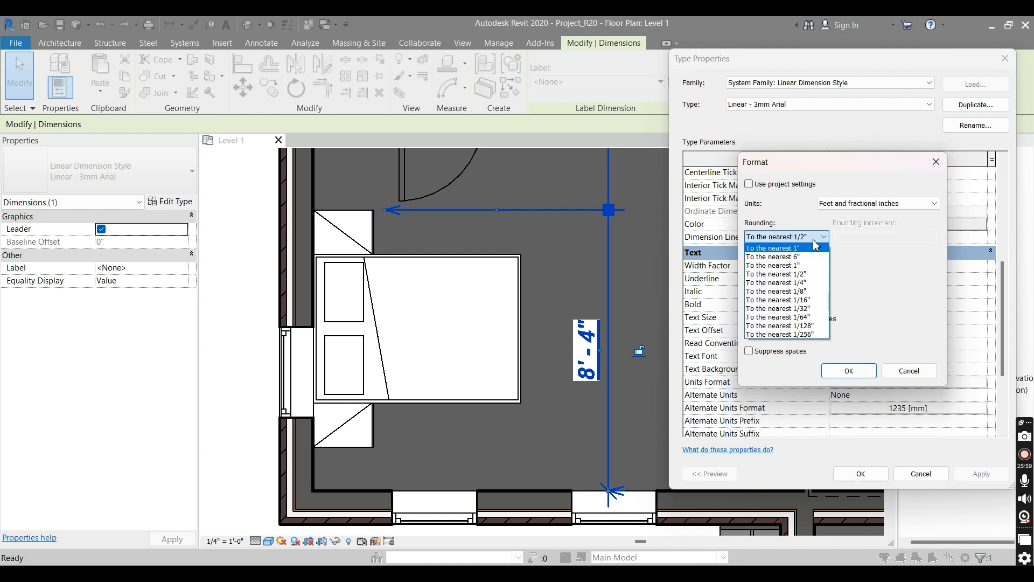
left_click(866, 215)
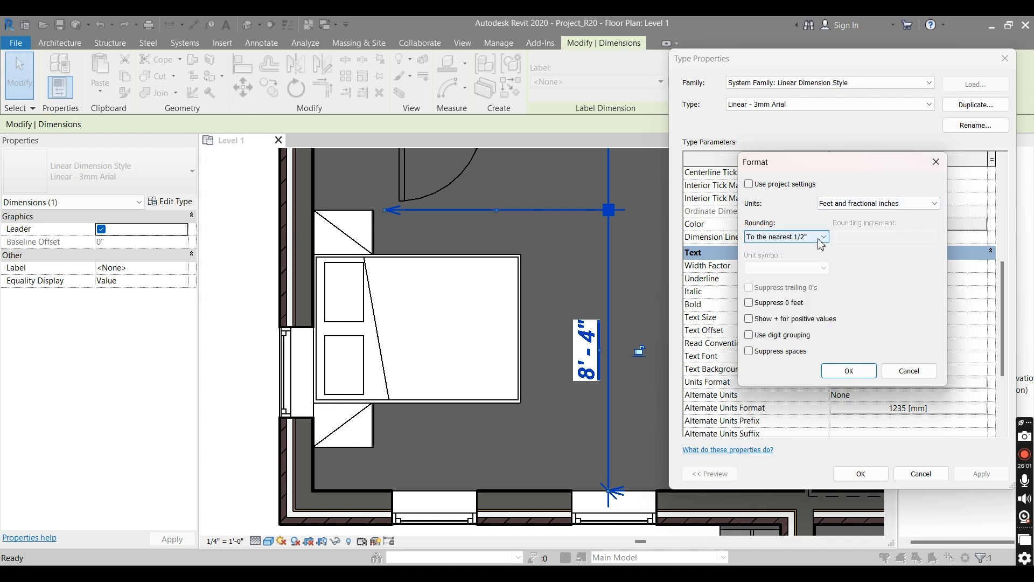
left_click(749, 184)
left_click(848, 371)
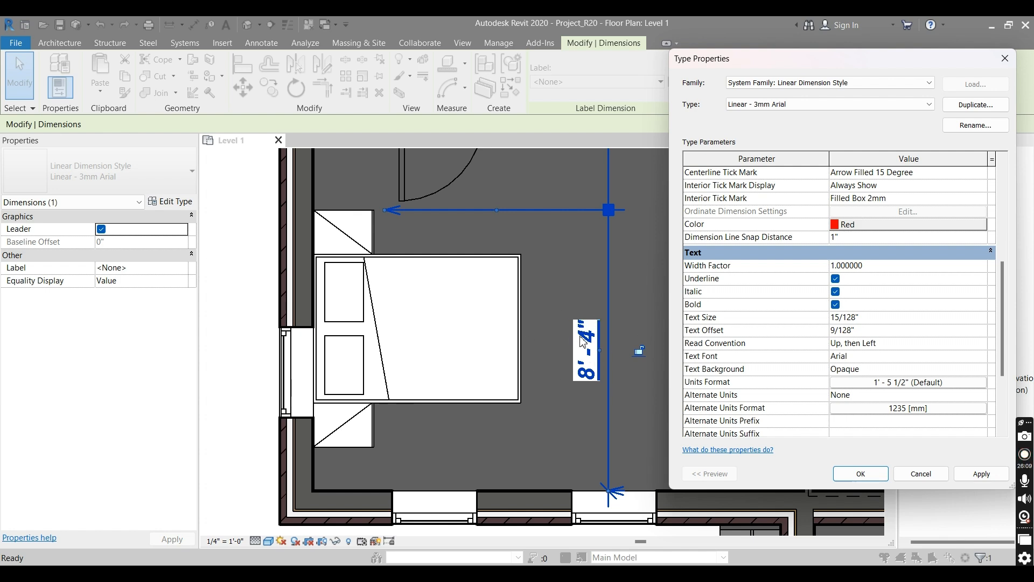
Set the linear dimension style's Alternate Units to Right and apply the change.
left_click(864, 397)
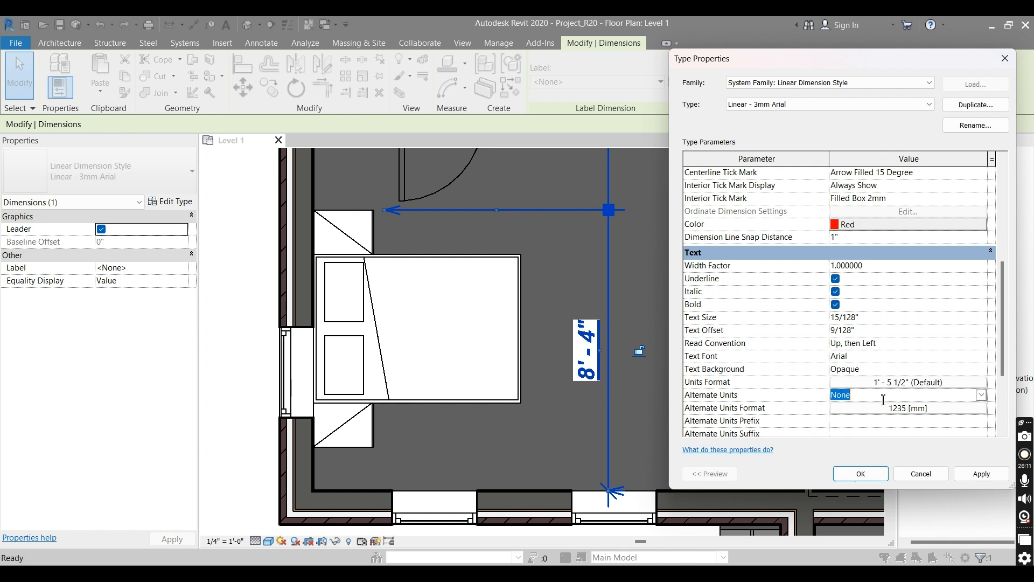
left_click(982, 396)
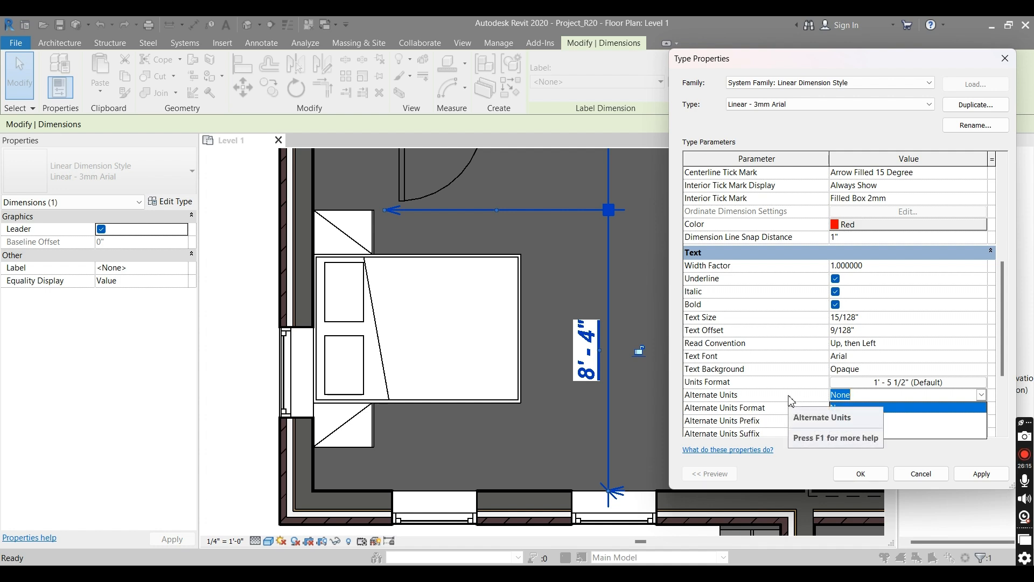
left_click(900, 396)
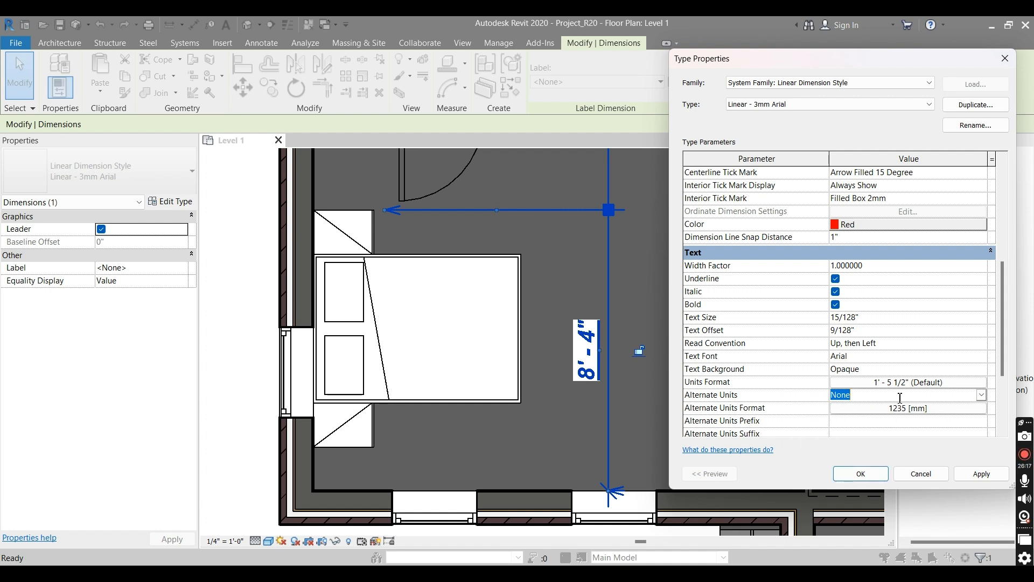
left_click(982, 395)
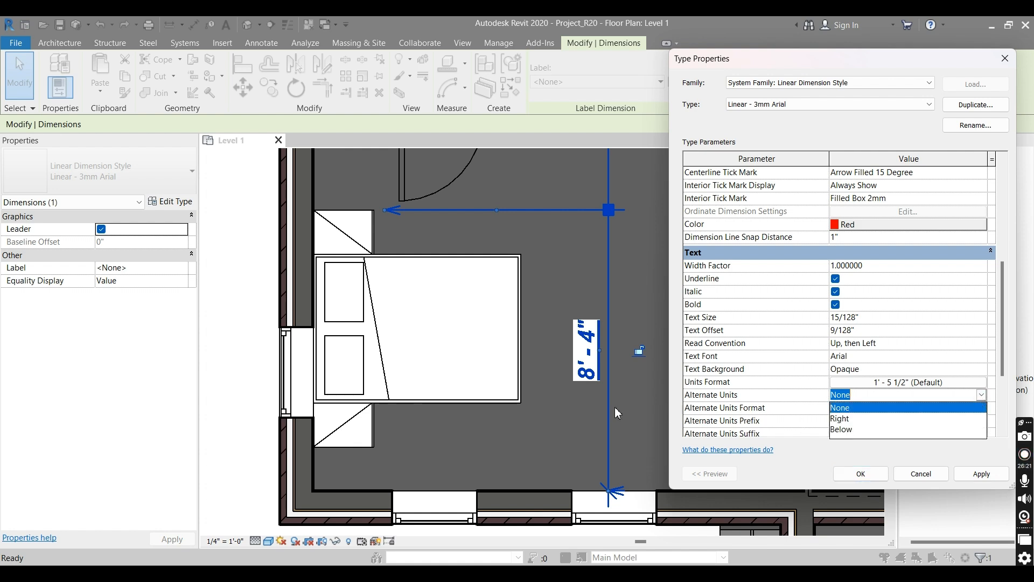
left_click(851, 419)
left_click(977, 474)
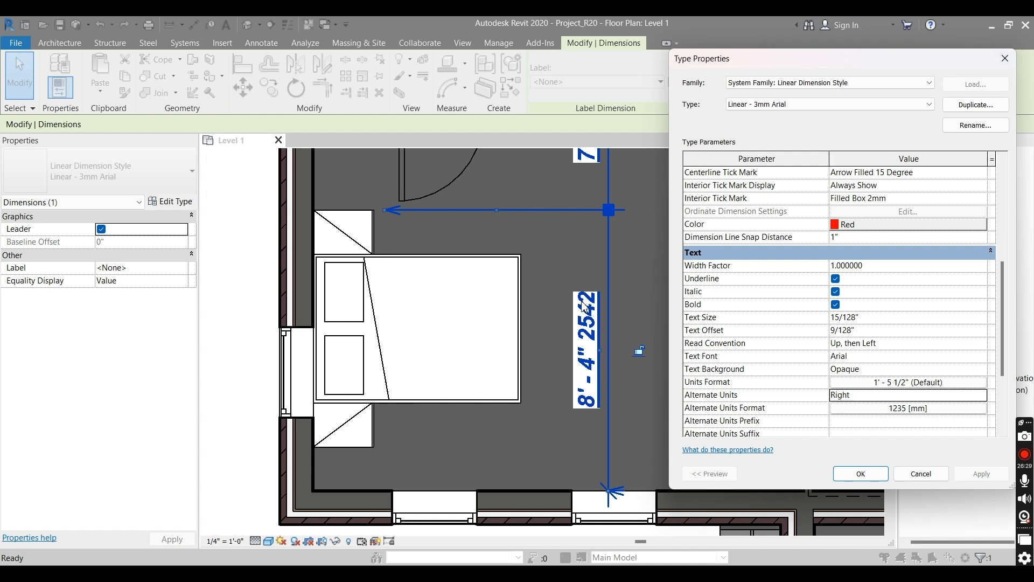
Change the linear dimension style's Alternate Units to Below and apply it.
left_click(961, 397)
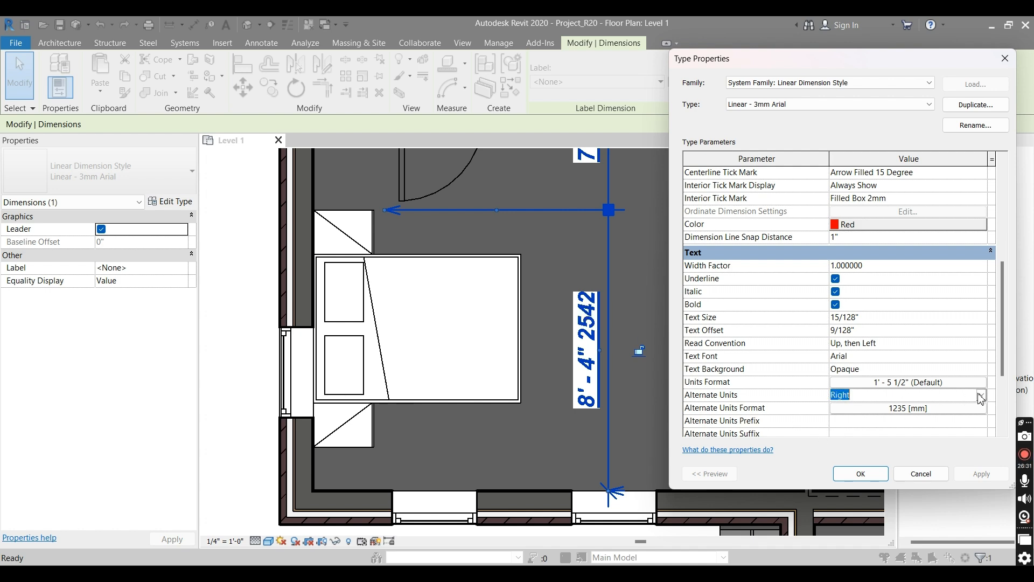
left_click(981, 395)
left_click(851, 433)
left_click(964, 473)
Switch Alternate Units to None without applying it and return the setting to Below.
left_click(955, 398)
left_click(981, 395)
left_click(842, 407)
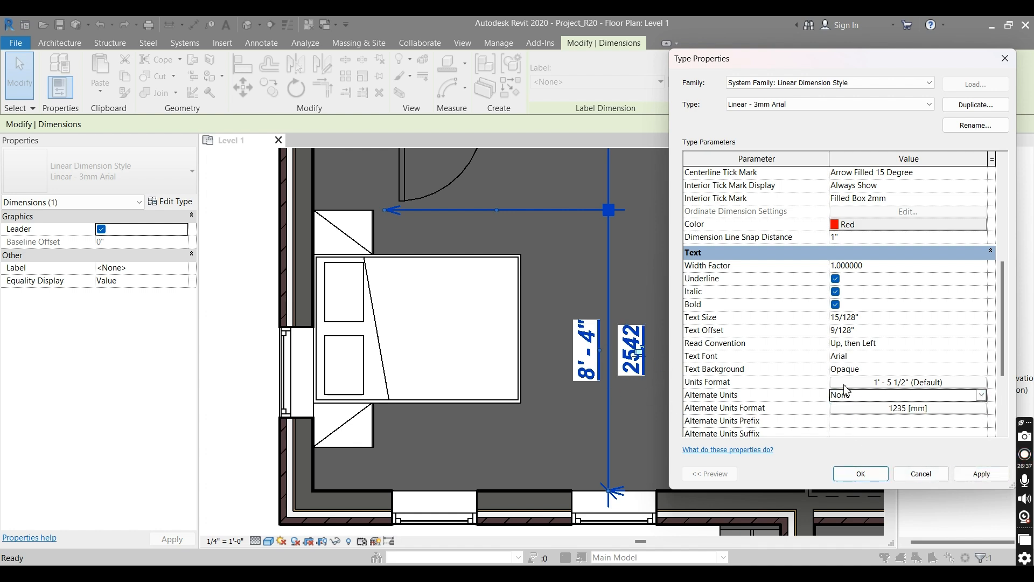
left_click(981, 396)
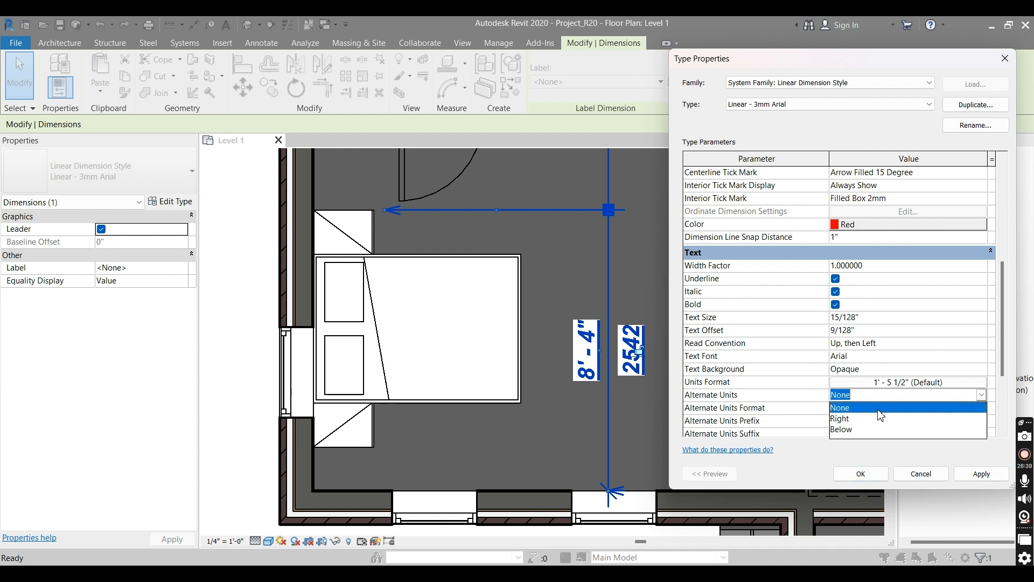
left_click(883, 394)
left_click(982, 396)
left_click(843, 429)
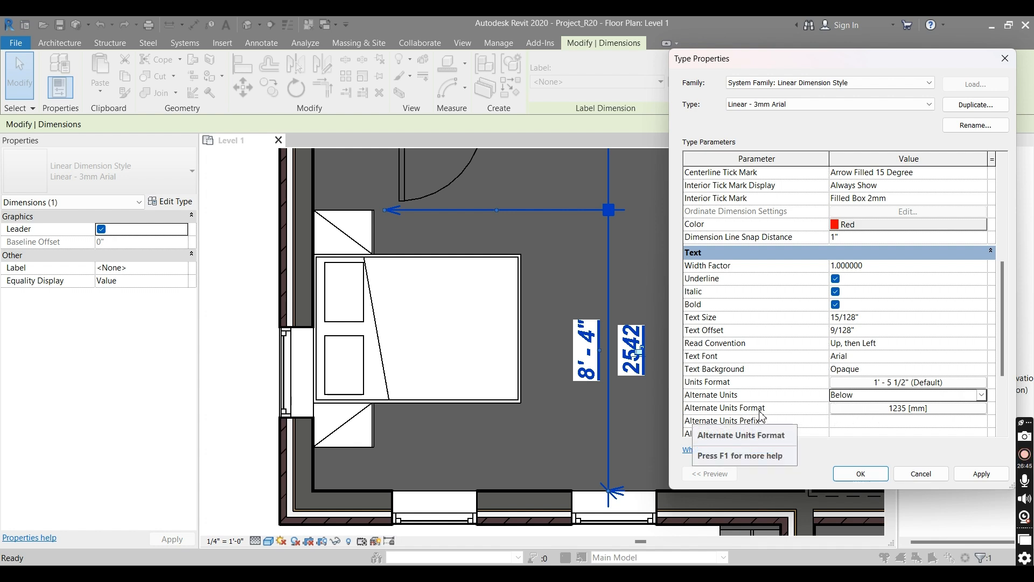
Examine the units choices in the Alternate Units Format of the linear dimension style and keep its millimetre format.
left_click(905, 415)
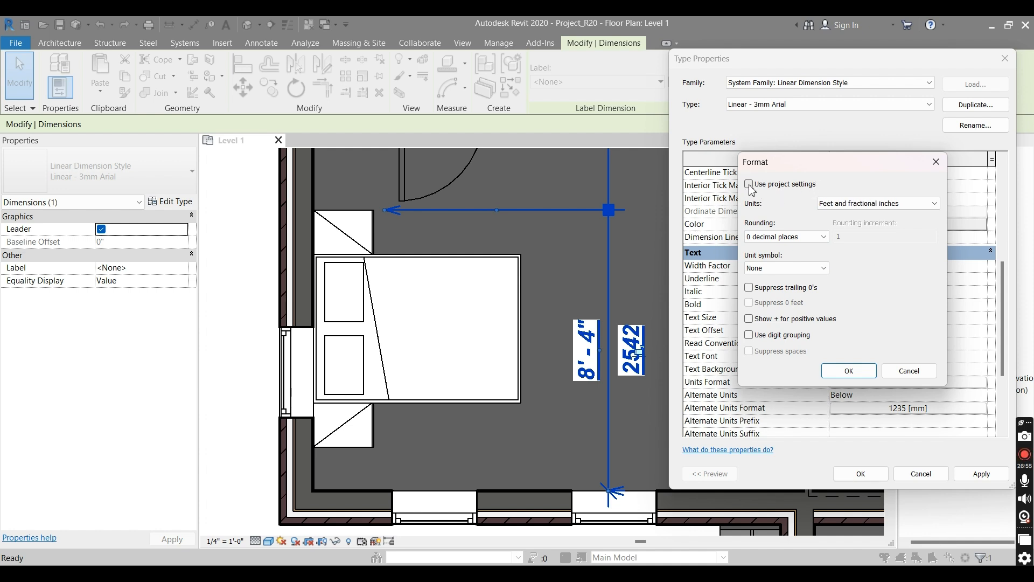
left_click(873, 204)
left_click(864, 205)
left_click(848, 210)
left_click(860, 203)
left_click(843, 371)
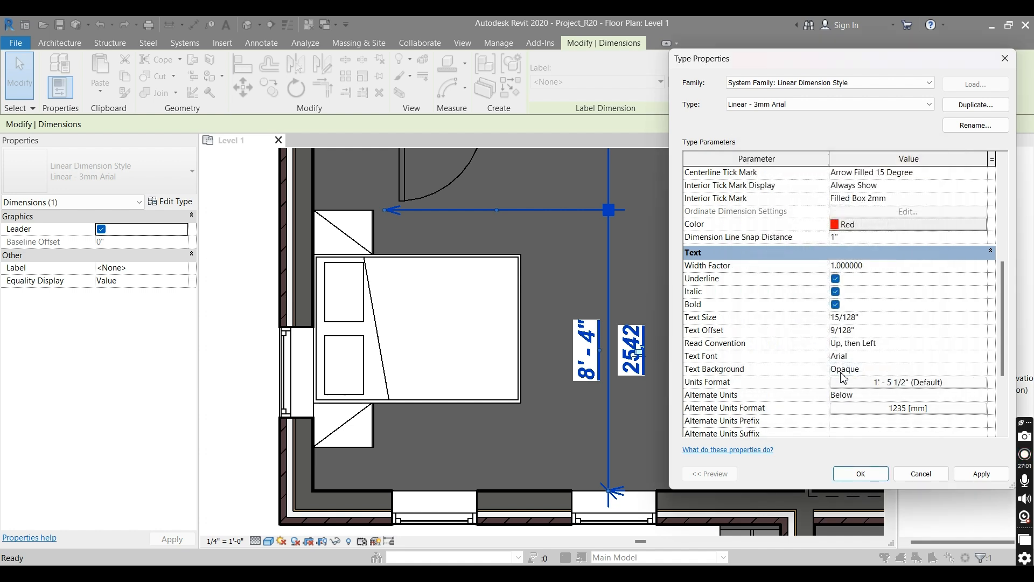
Set the Alternate Units Prefix to W and the Alternate Units Suffix to mm, and apply both.
scroll(792, 428, "down", 1)
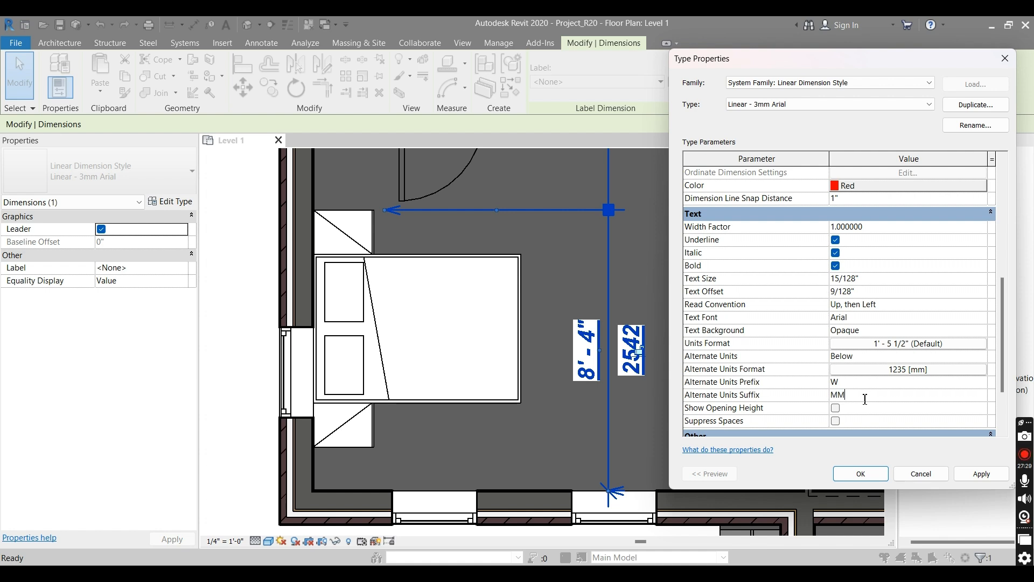
double_click(860, 400)
type("mm")
left_click(983, 475)
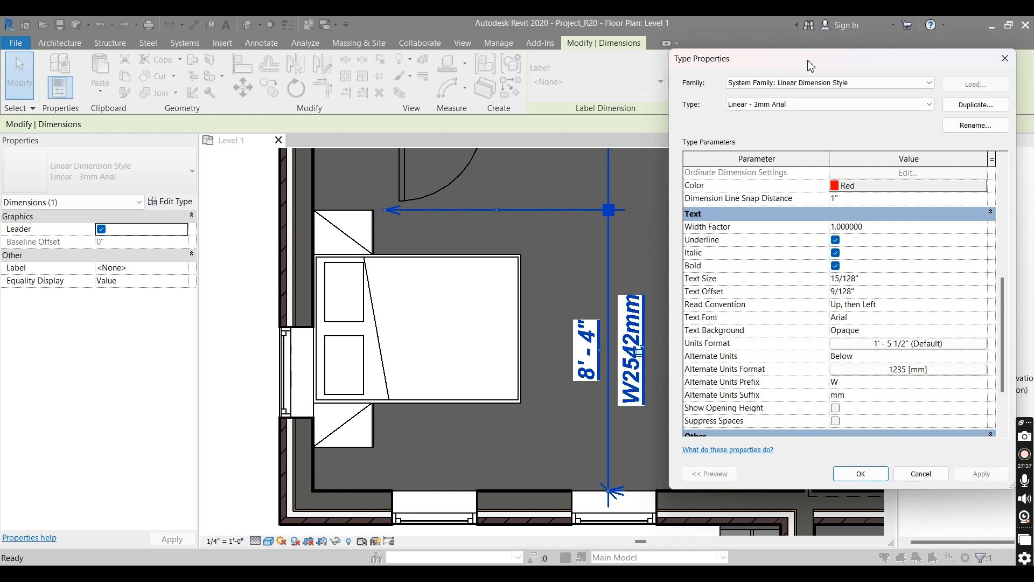
left_click_drag(808, 65, 798, 64)
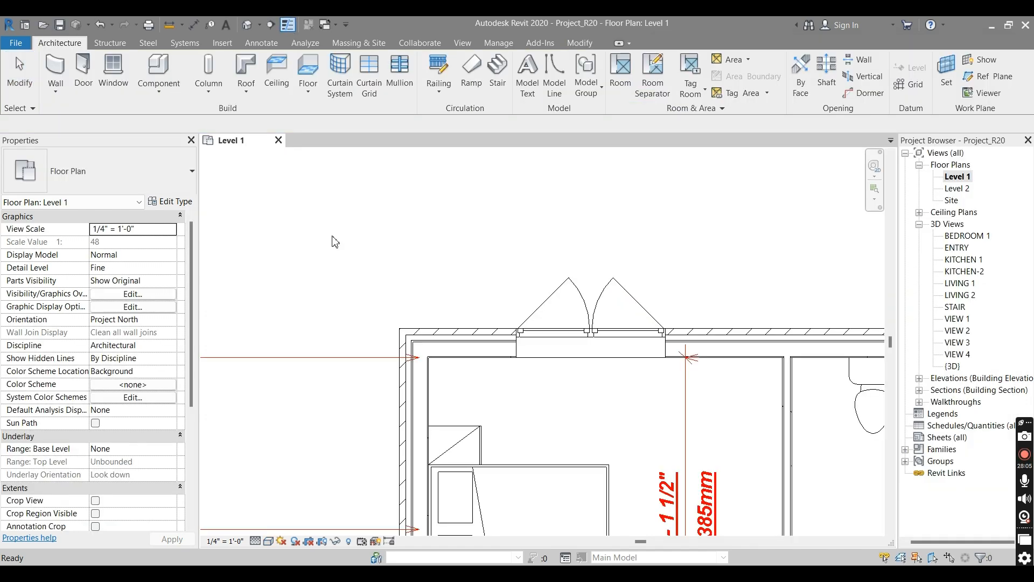
Place an aligned dimension string above the upper bedroom, from its side walls to both edges of the double-leaf opening.
key("d")
key("i")
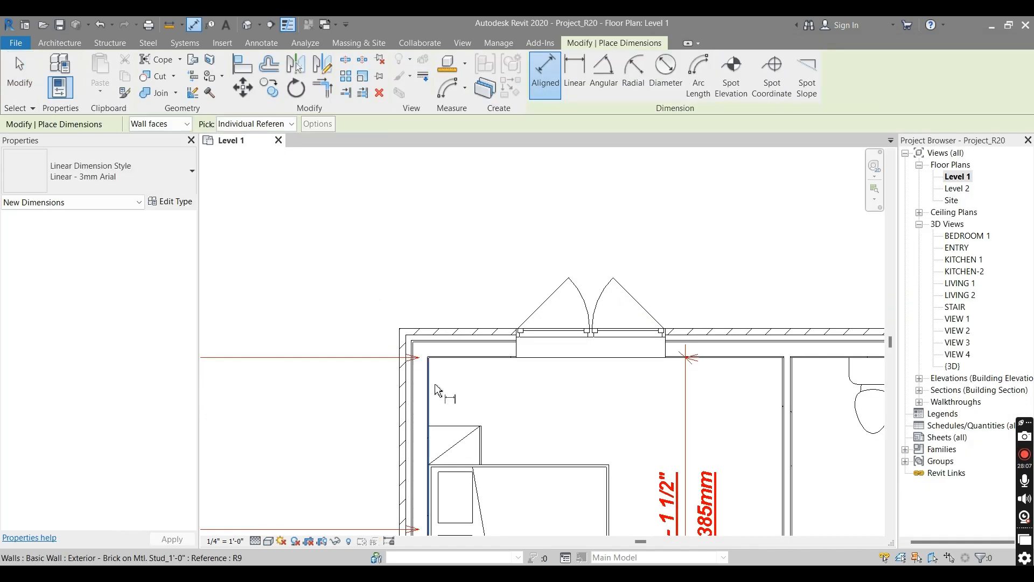
left_click(431, 396)
left_click(517, 348)
left_click(665, 352)
scroll(528, 368, "down", 2)
left_click(655, 381)
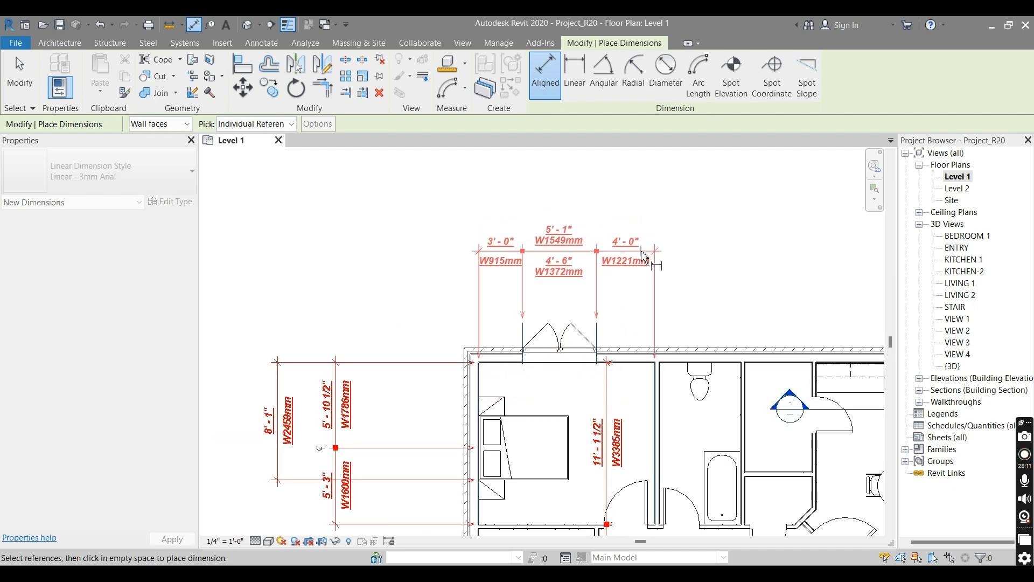
left_click(654, 265)
key("Escape")
key("Escape")
Examine the new dimension string's alternate-unit and opening-height texts and the matching text settings in its style's type properties.
scroll(598, 249, "up", 3)
scroll(598, 249, "up", 2)
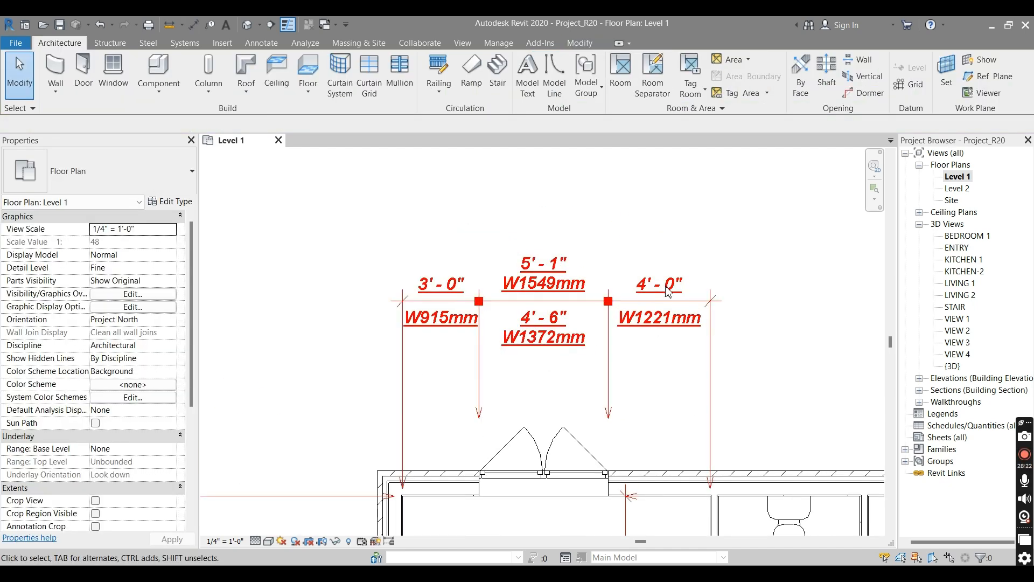
scroll(554, 340, "up", 1)
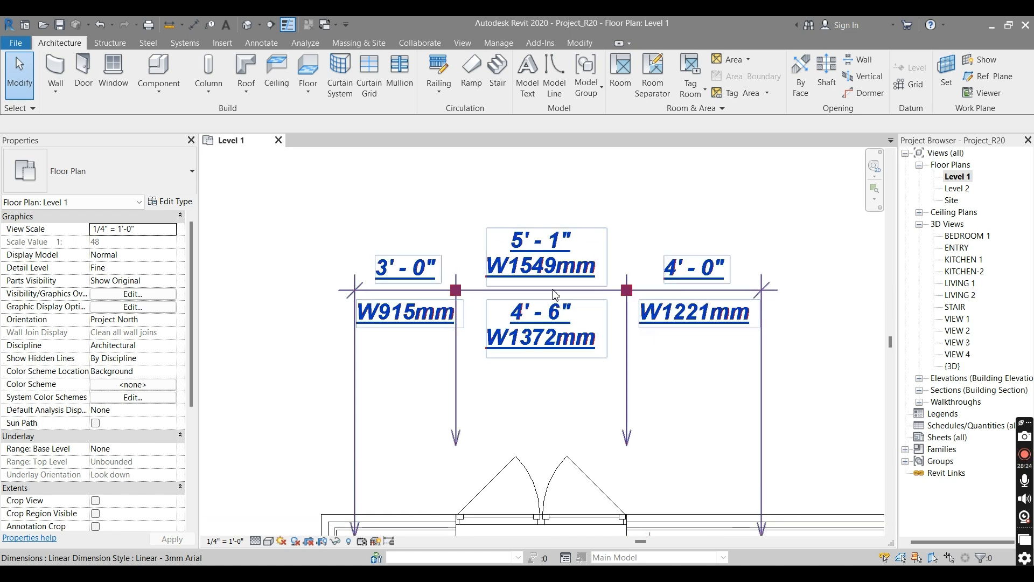
scroll(547, 308, "down", 3)
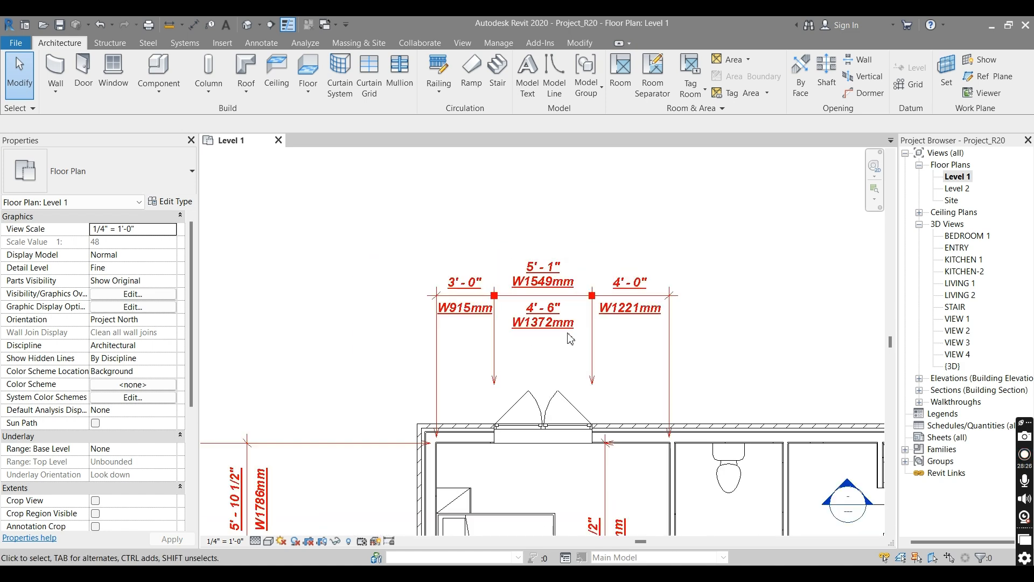
left_click(543, 313)
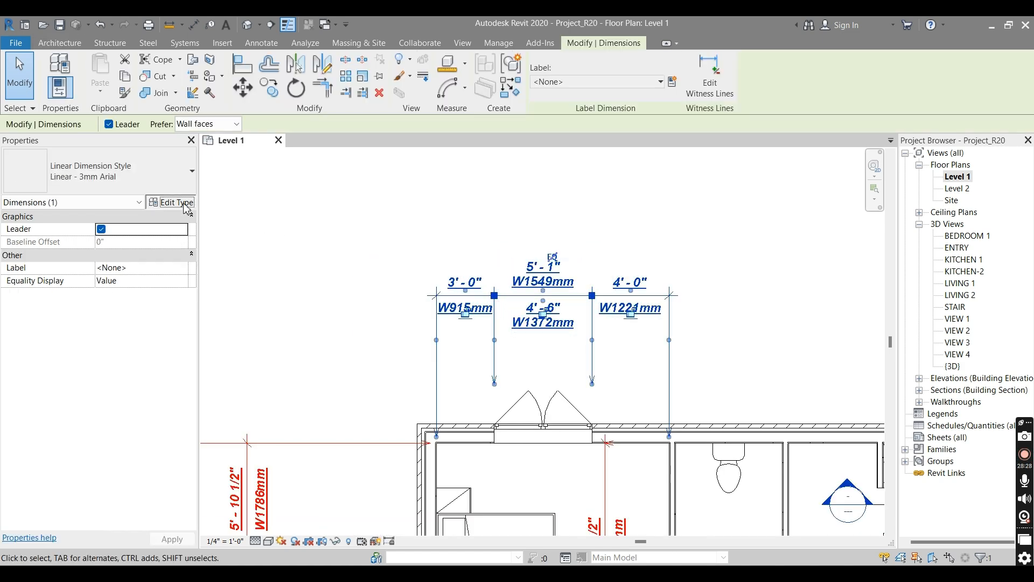
left_click(170, 201)
scroll(808, 346, "down", 8)
scroll(807, 346, "down", 1)
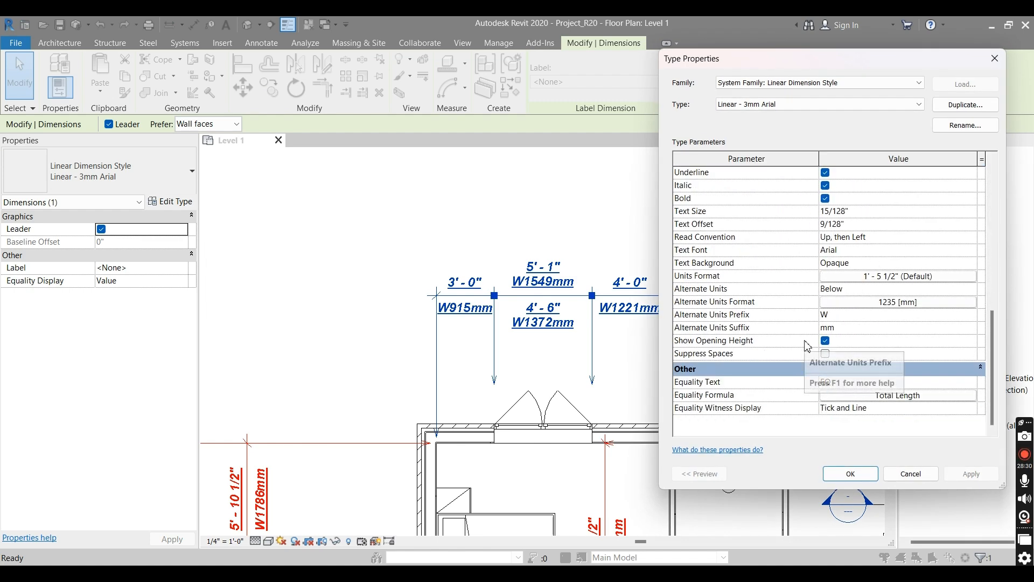
scroll(813, 358, "up", 2)
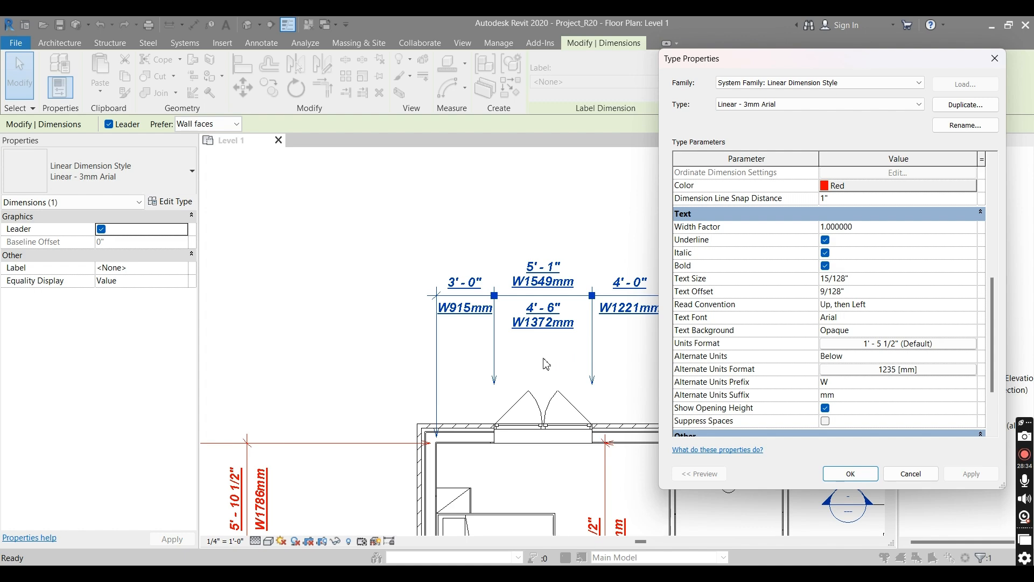
Undo the opening's dimension string and the recent alternate-units, opening-height and text-background changes to the dimension style.
key("Escape")
key("Escape")
scroll(543, 364, "up", 6)
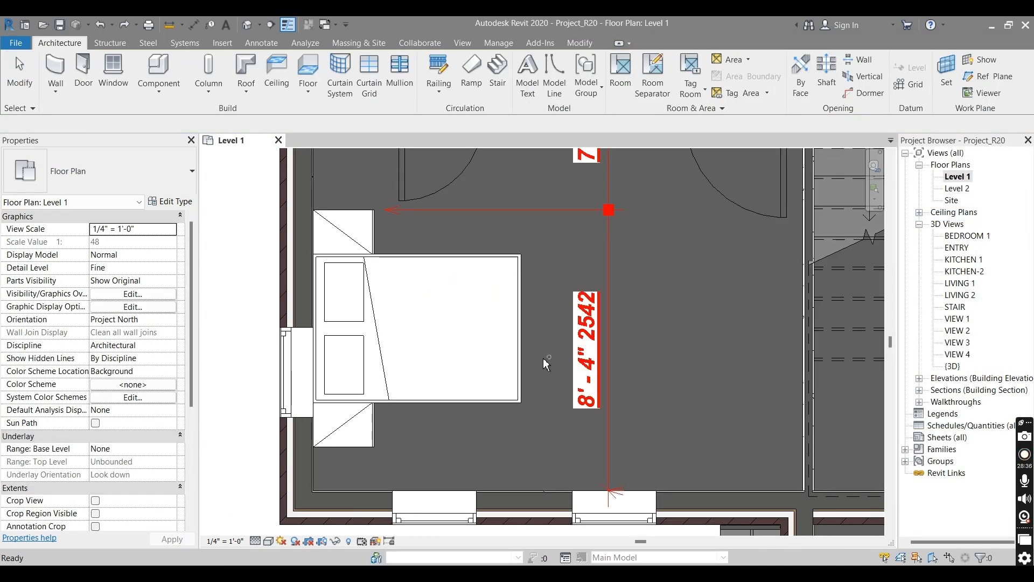
scroll(542, 358, "down", 5)
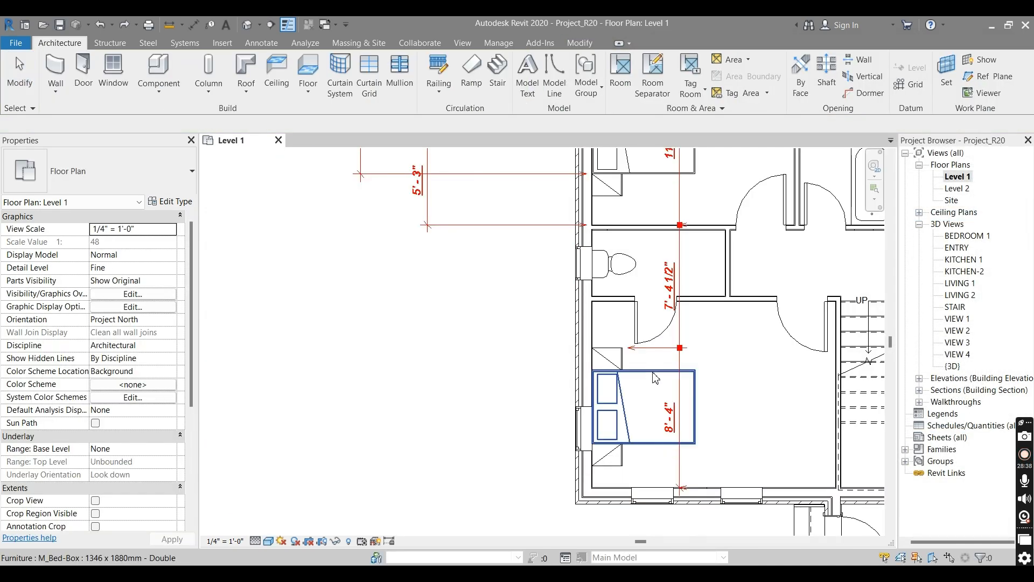
Review the equality settings in the type properties of the bedrooms' vertical dimension string, and deselect the string.
left_click(680, 372)
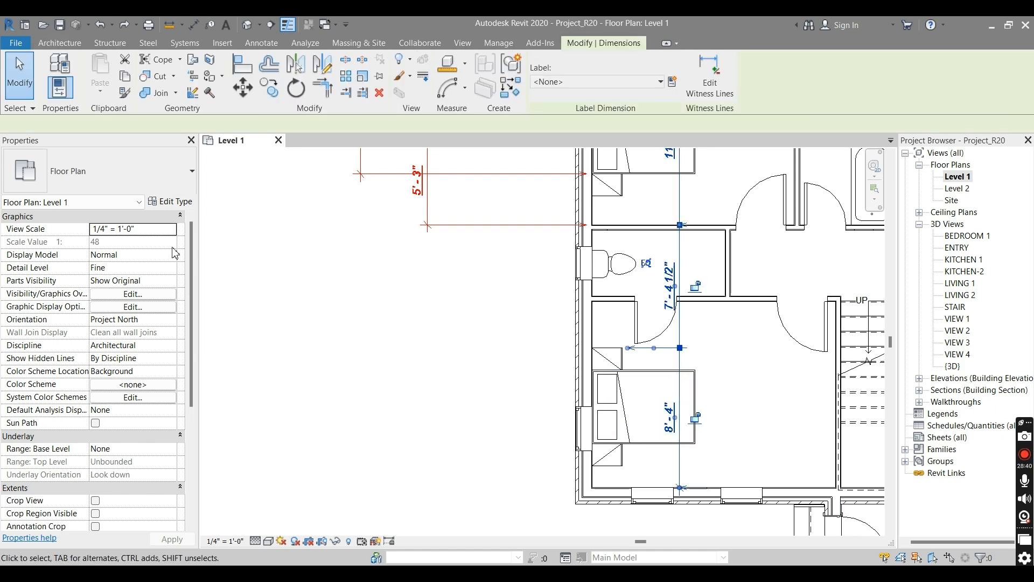
left_click(171, 201)
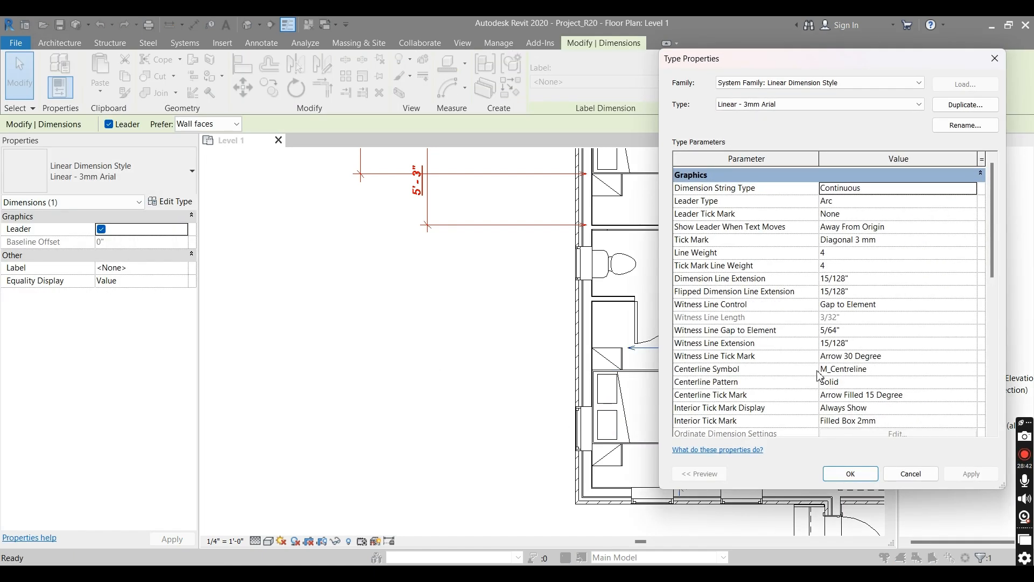
scroll(825, 381, "down", 9)
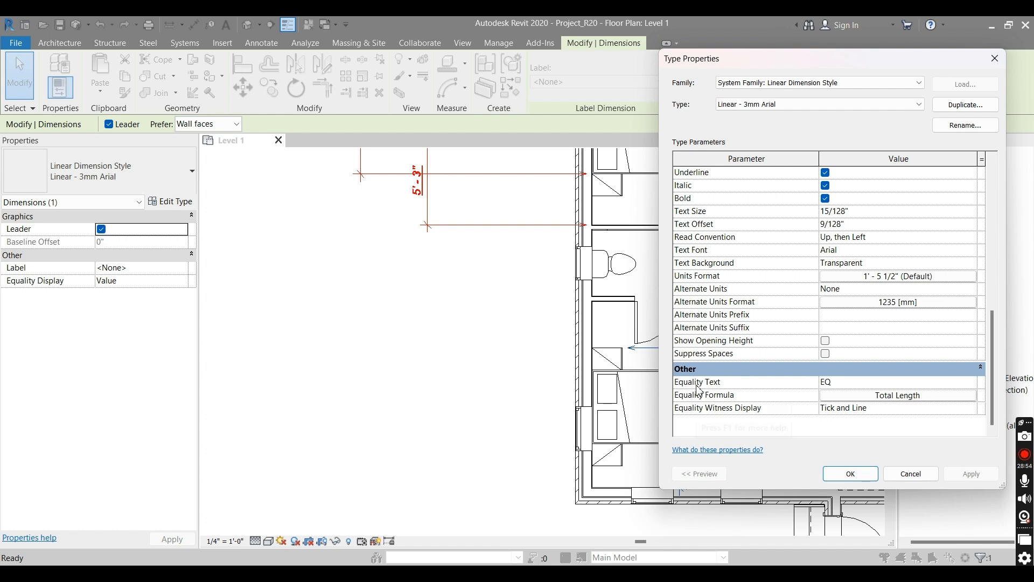
left_click(843, 385)
left_click_drag(849, 382, 784, 397)
key("Return")
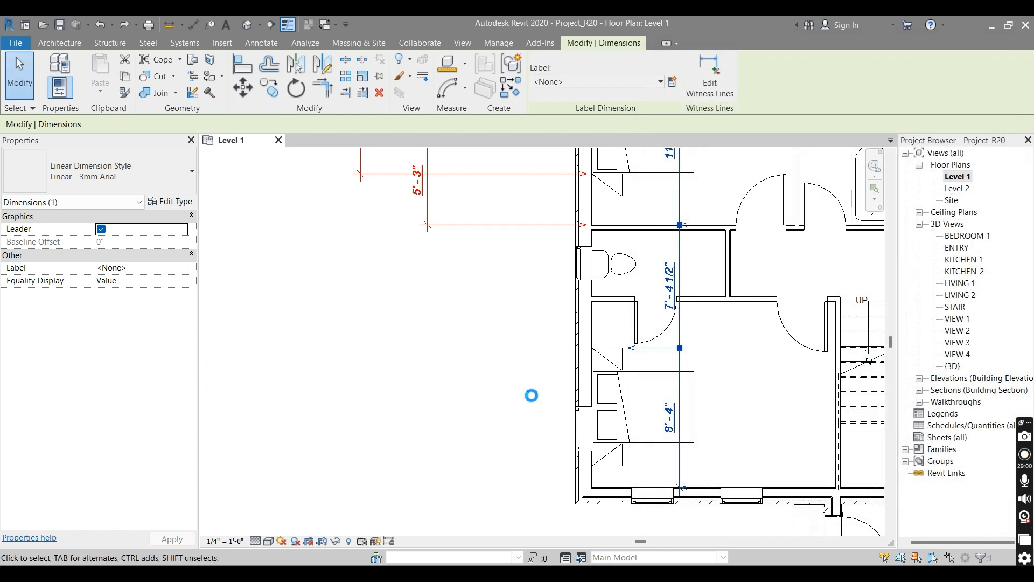
key("Escape")
Place an aligned dimension string outside the lower bedroom's exterior wall, from its upper wall through the bed's centreline to its lower wall.
key("d")
key("i")
left_click(653, 414)
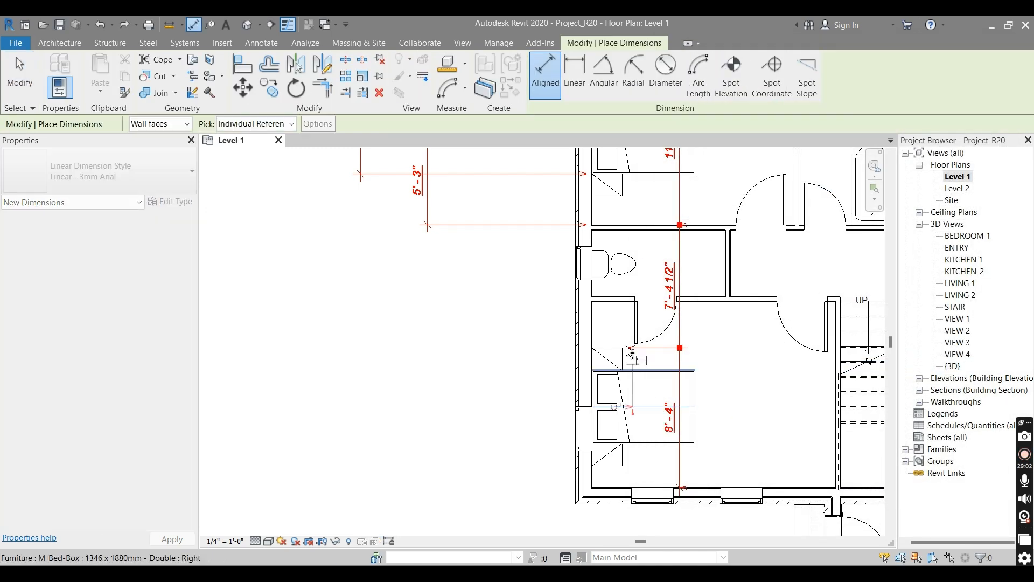
left_click(625, 300)
left_click(629, 487)
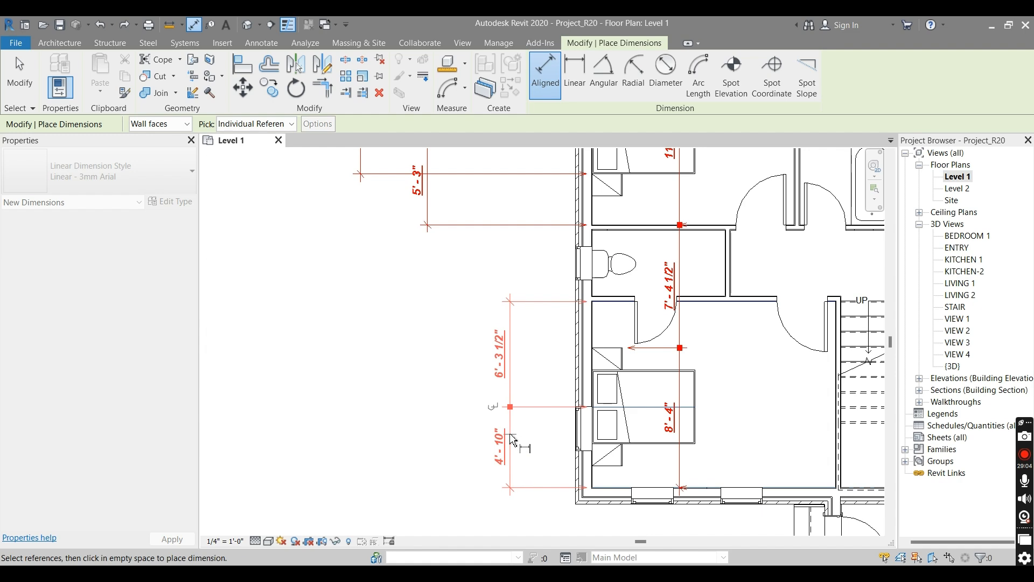
left_click(512, 434)
key("Escape")
key("Escape")
Apply the equality constraint to the new bed dimension string so the bed is centred between the walls, and deselect it.
left_click(530, 407)
left_click(543, 395)
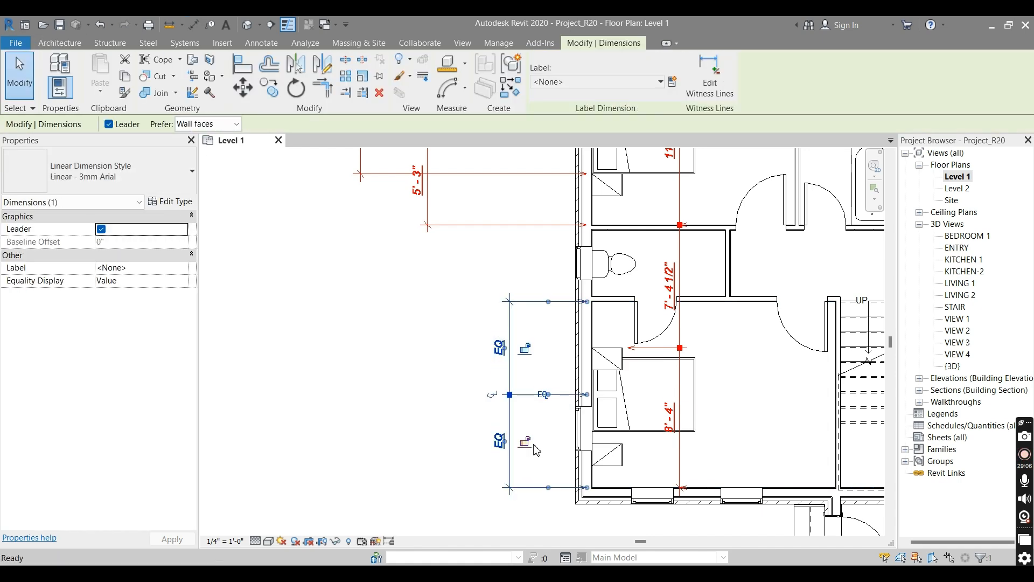
middle_click_drag(542, 422, 631, 404)
key("Escape")
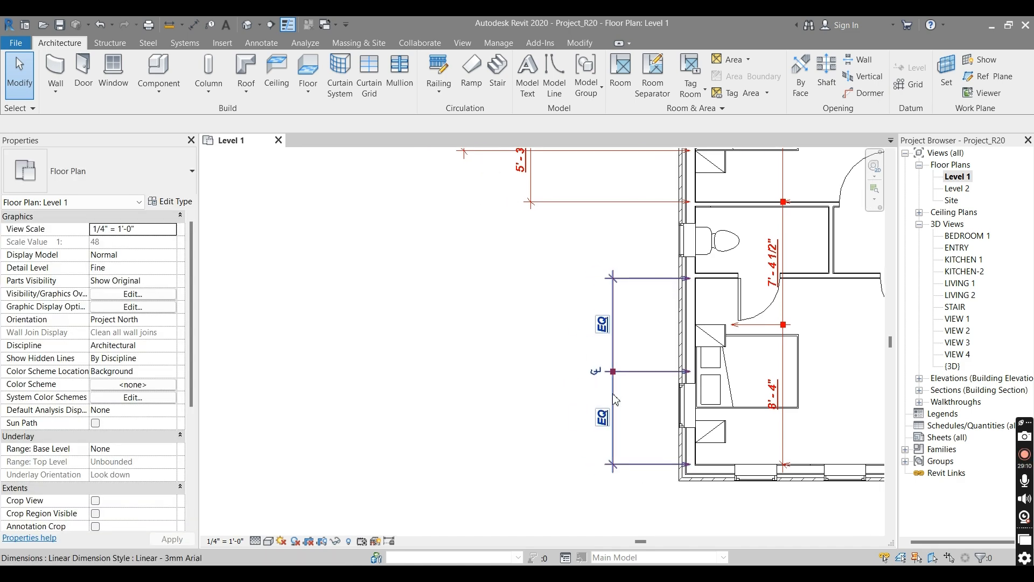
Set the Equality Text to A=B in the type properties of the bed dimension string's Linear - 3mm Arial style.
left_click(628, 404)
left_click(177, 202)
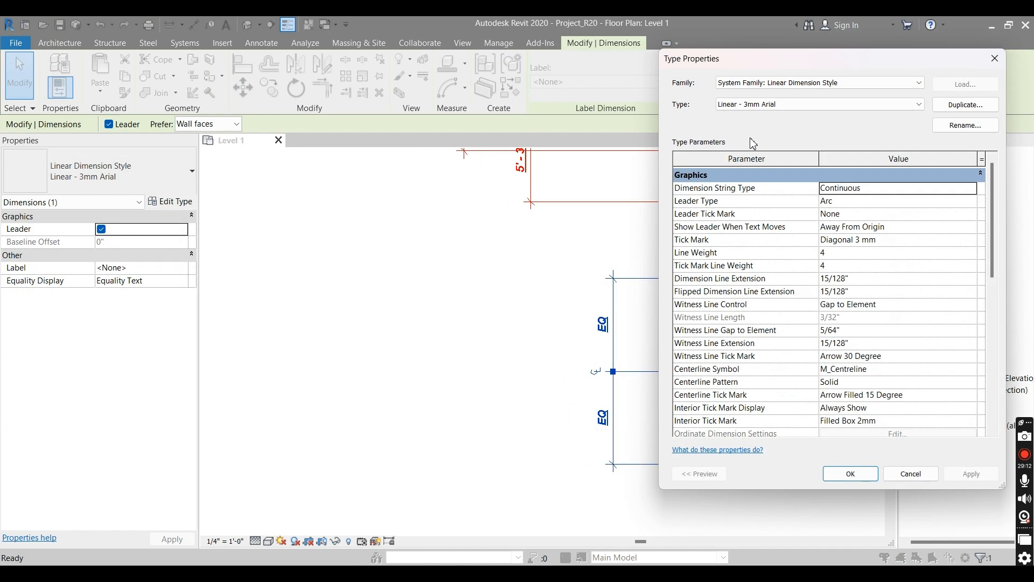
left_click_drag(801, 72, 426, 82)
scroll(474, 400, "down", 6)
left_click(473, 395)
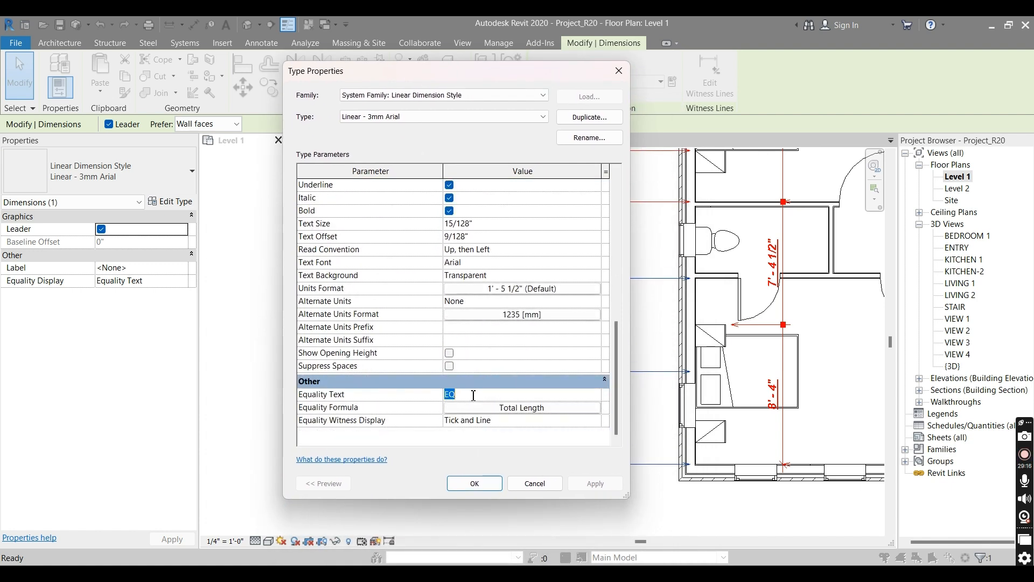
left_click_drag(479, 78, 346, 61)
left_click(333, 379)
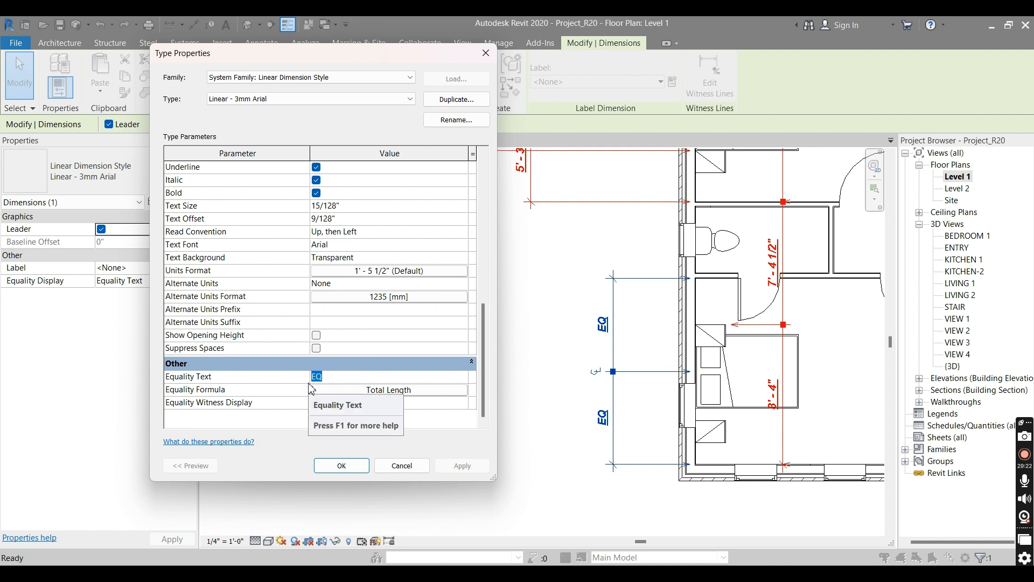
type("A=B")
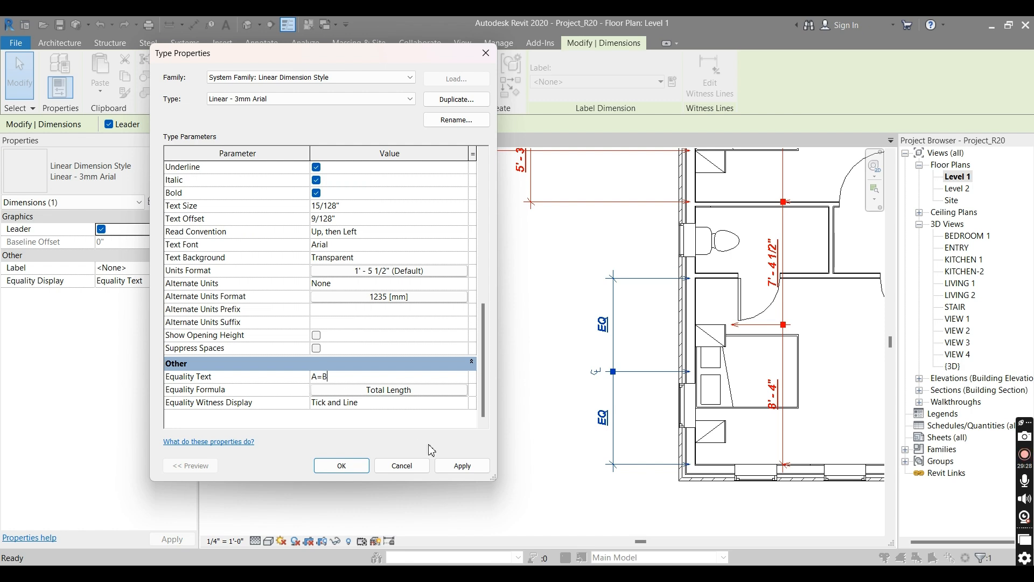
left_click(457, 465)
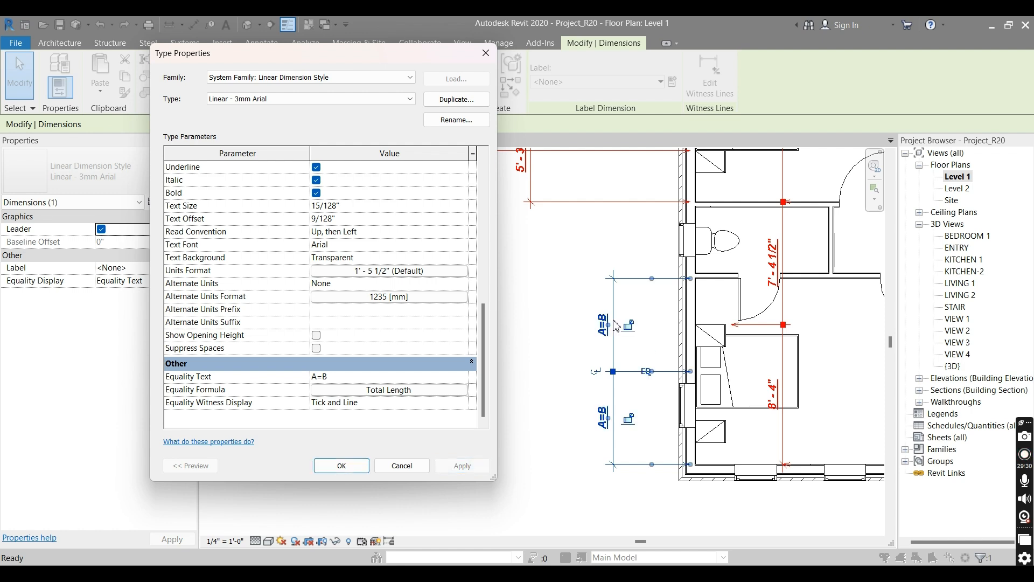
Set the style's Equality Text back to EQ, look over its graphics and text parameters, and close the type properties.
left_click(349, 376)
type("EQ")
left_click(462, 466)
scroll(376, 404, "up", 4)
scroll(375, 404, "up", 5)
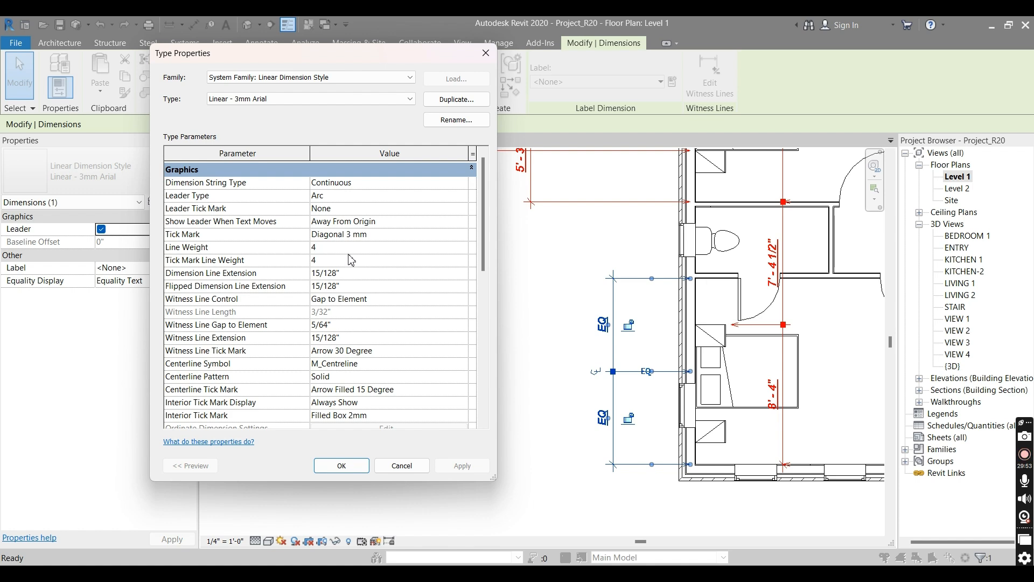
scroll(350, 260, "down", 5)
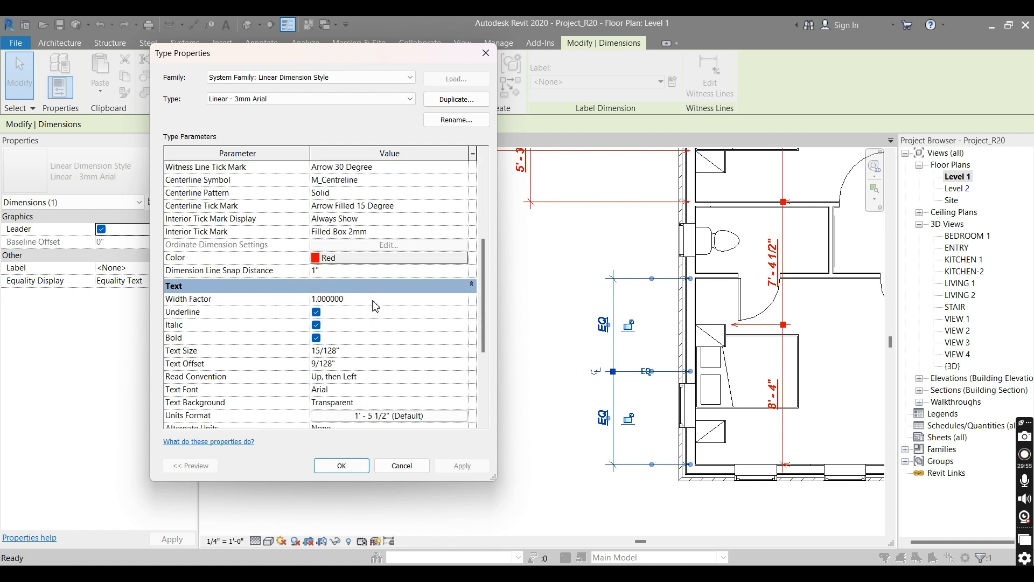
scroll(383, 328, "up", 5)
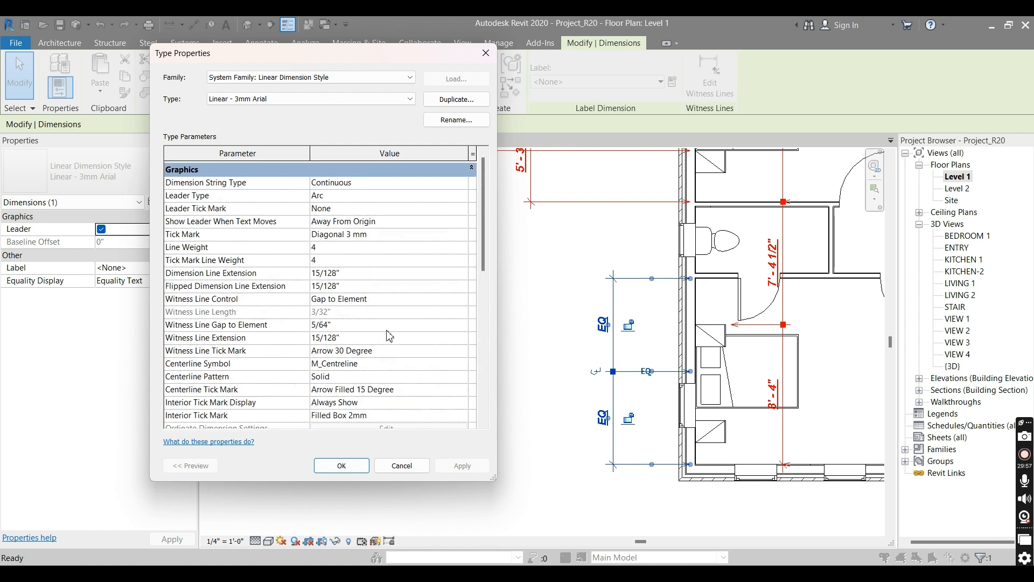
key("Escape")
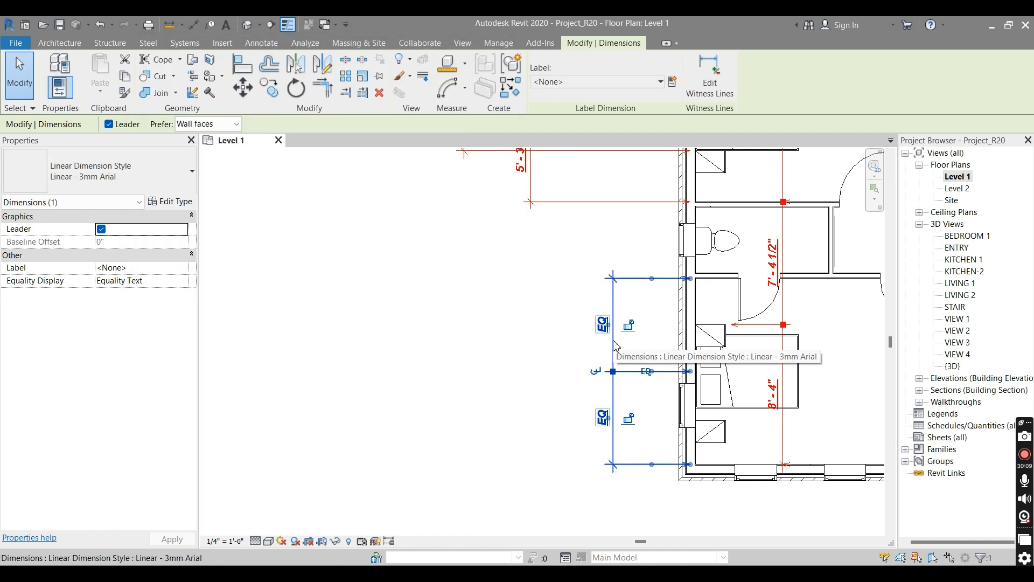
Duplicate the bed dimension string's style as a new type named Linear - 3mm, and deselect the string.
left_click(175, 204)
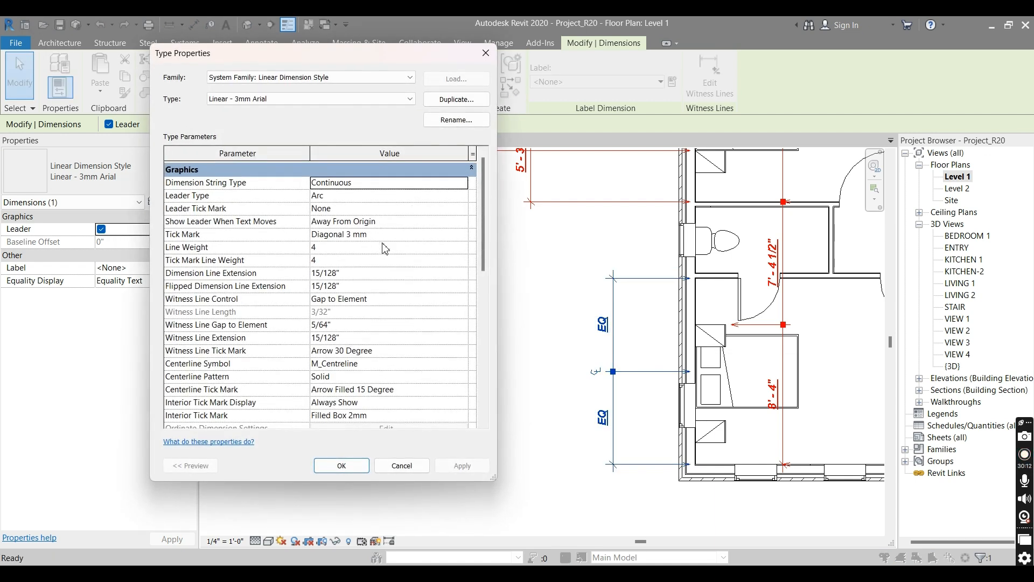
left_click(440, 99)
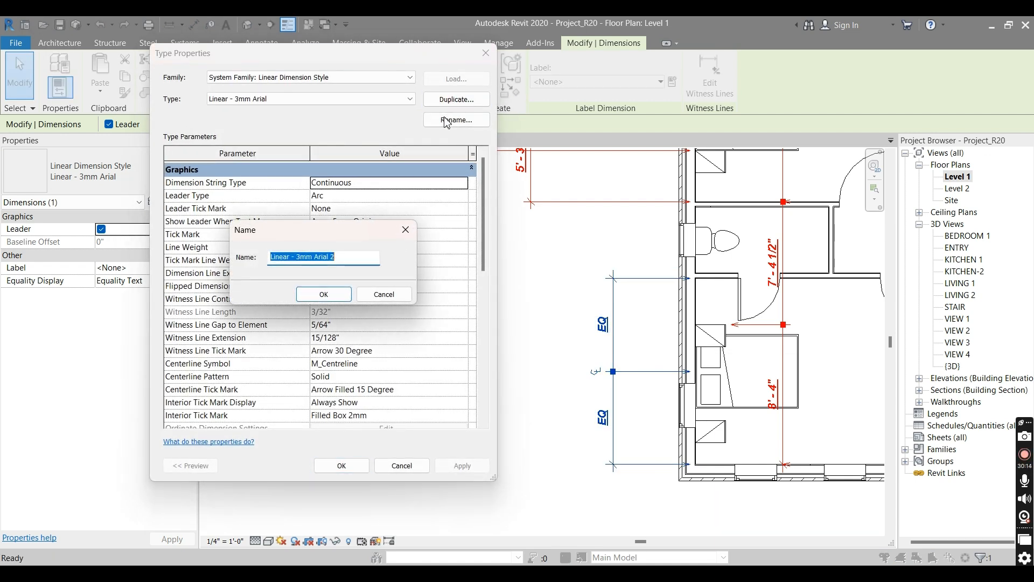
left_click(345, 262)
left_click_drag(339, 259, 322, 260)
key("BackSpace")
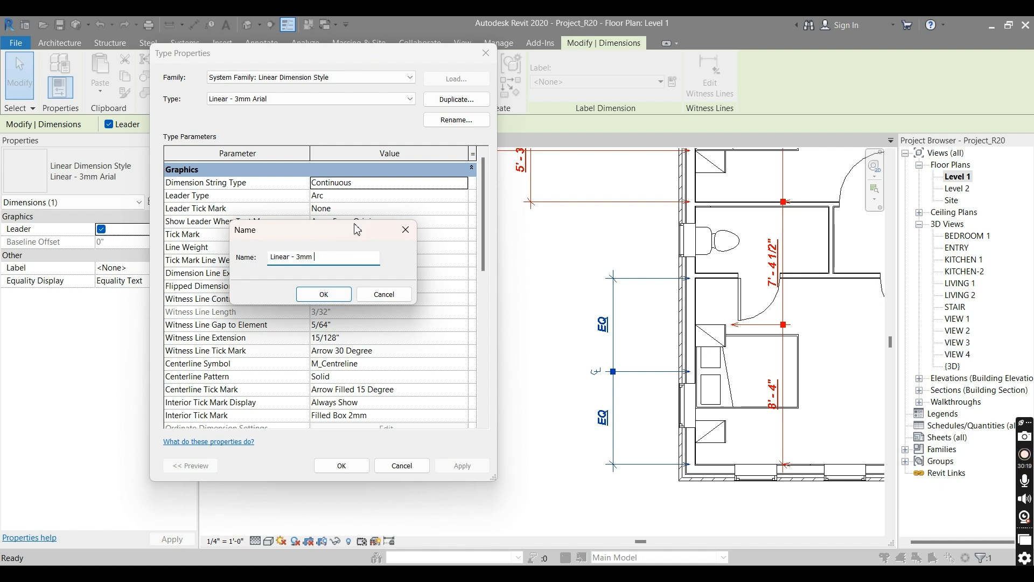
left_click(329, 295)
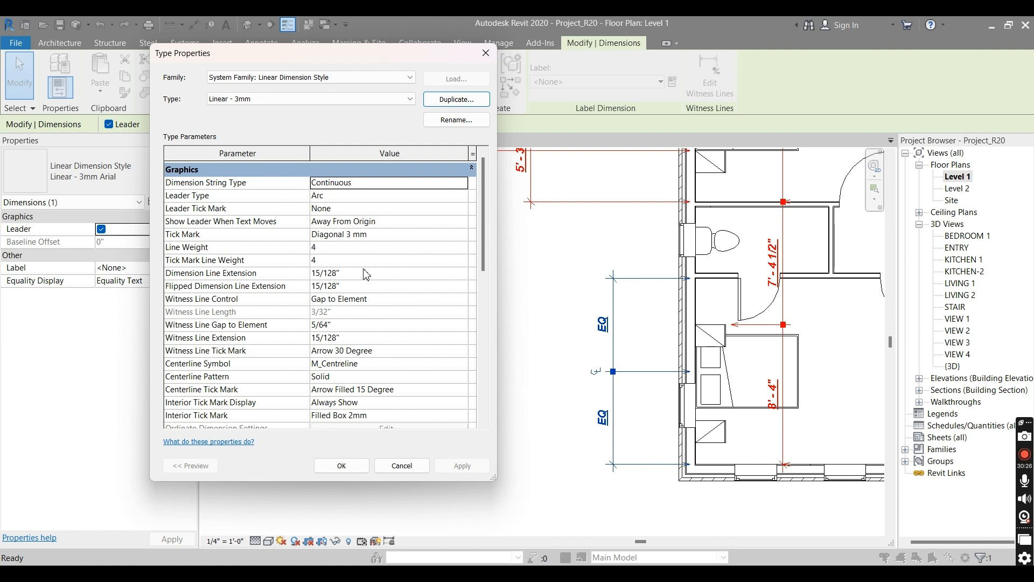
scroll(365, 274, "down", 10)
scroll(398, 226, "up", 10)
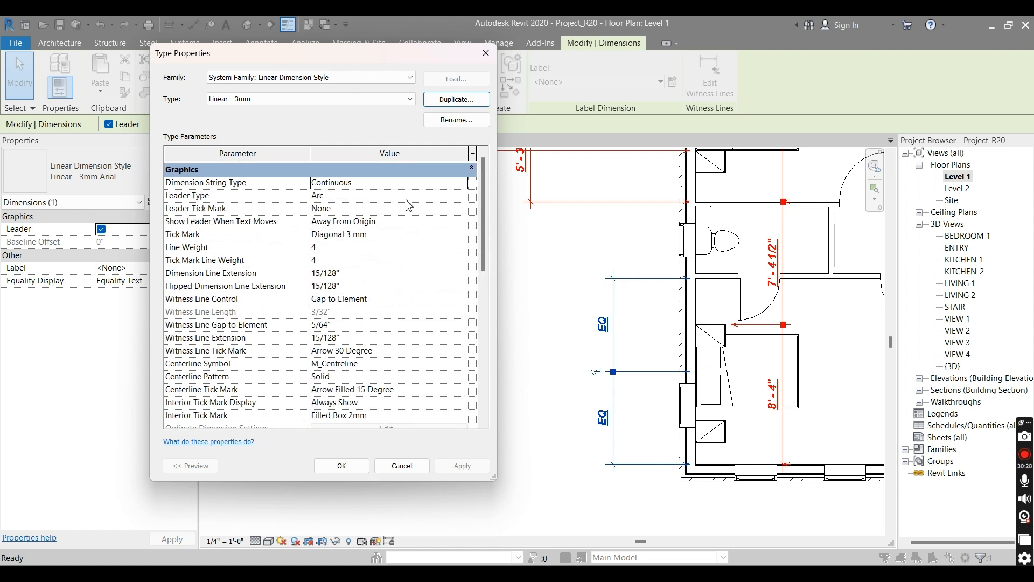
left_click(341, 465)
left_click(567, 335)
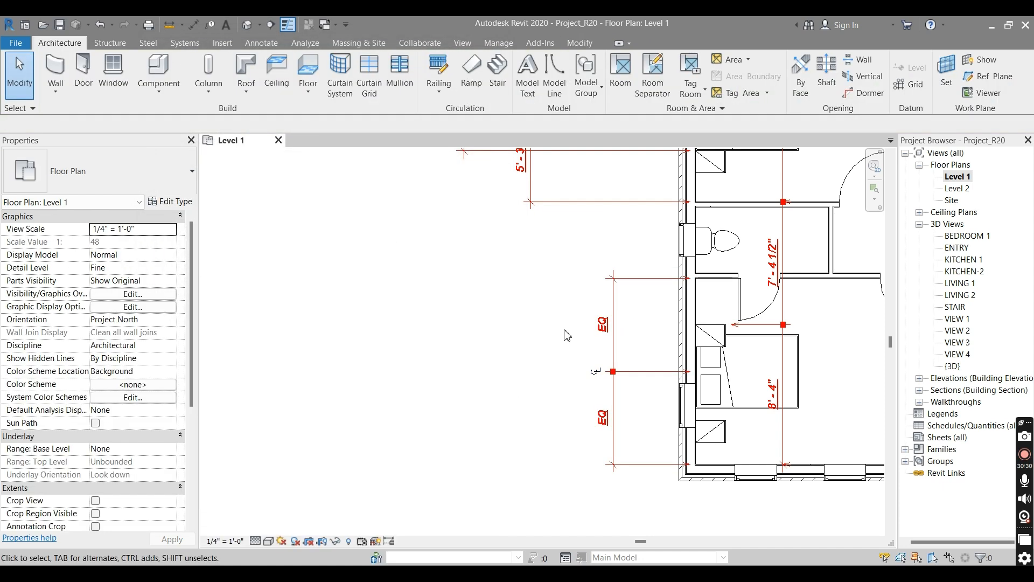
Review the linear dimension types available for the bed dimension string without choosing another one.
left_click(616, 340)
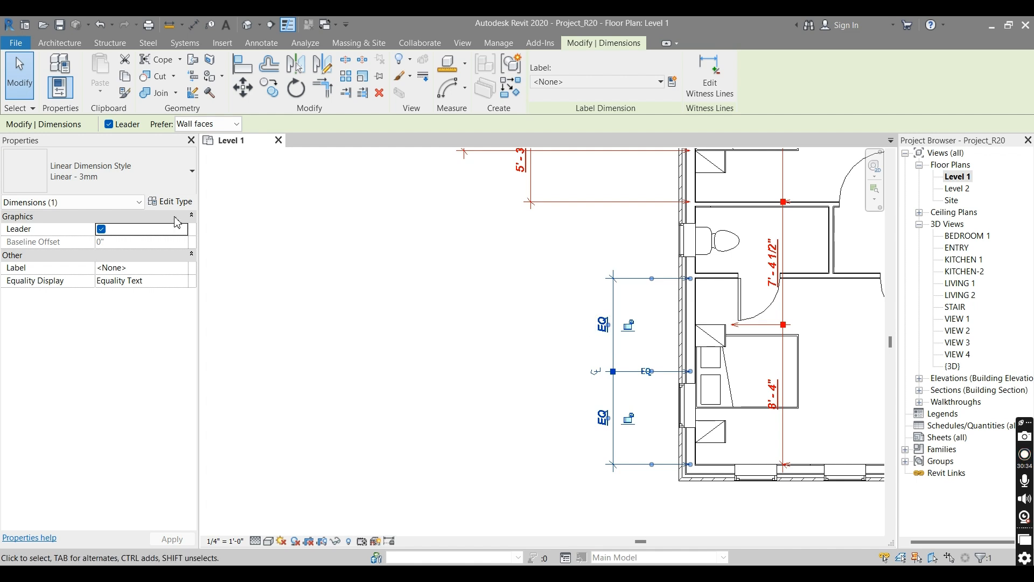
left_click(178, 178)
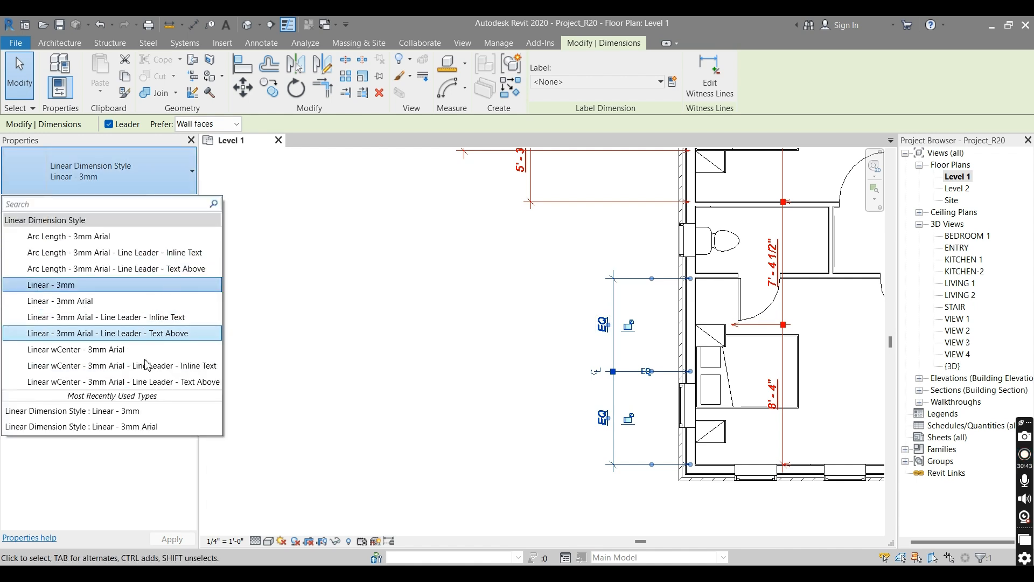
left_click(333, 353)
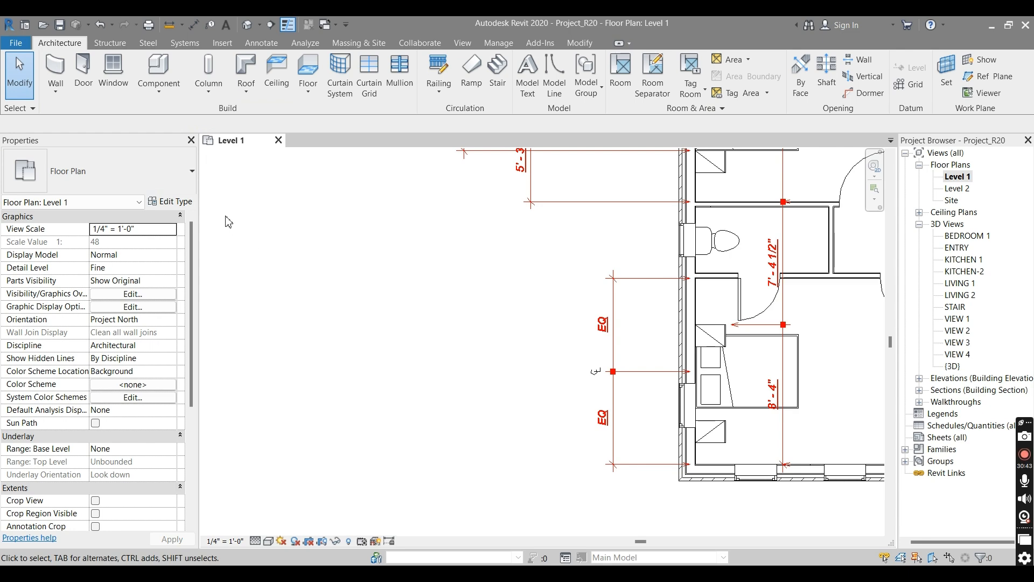
Examine the graphics and text parameters in the type properties of the bed dimension string's Linear - 3mm style.
left_click(614, 356)
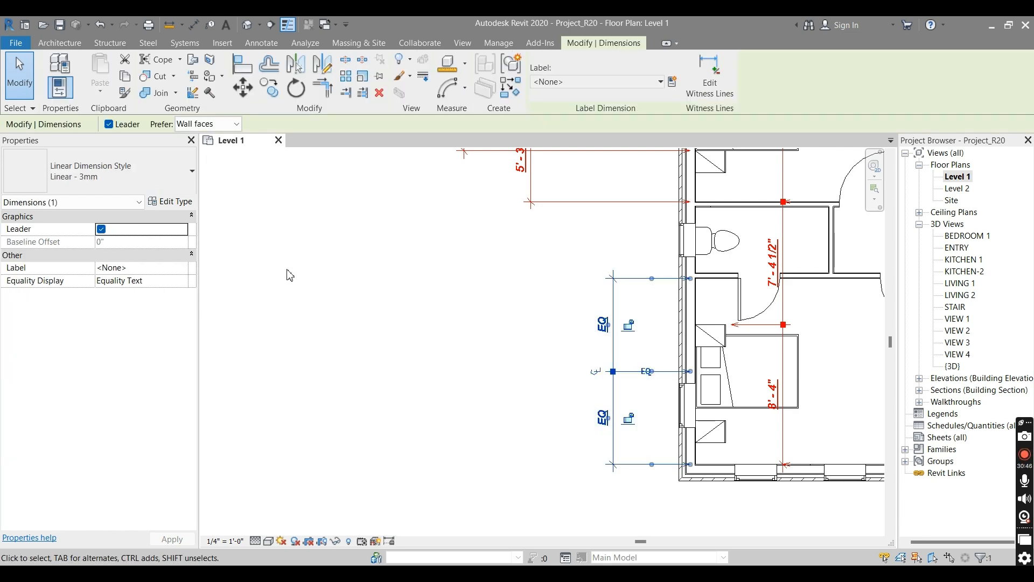
left_click(170, 201)
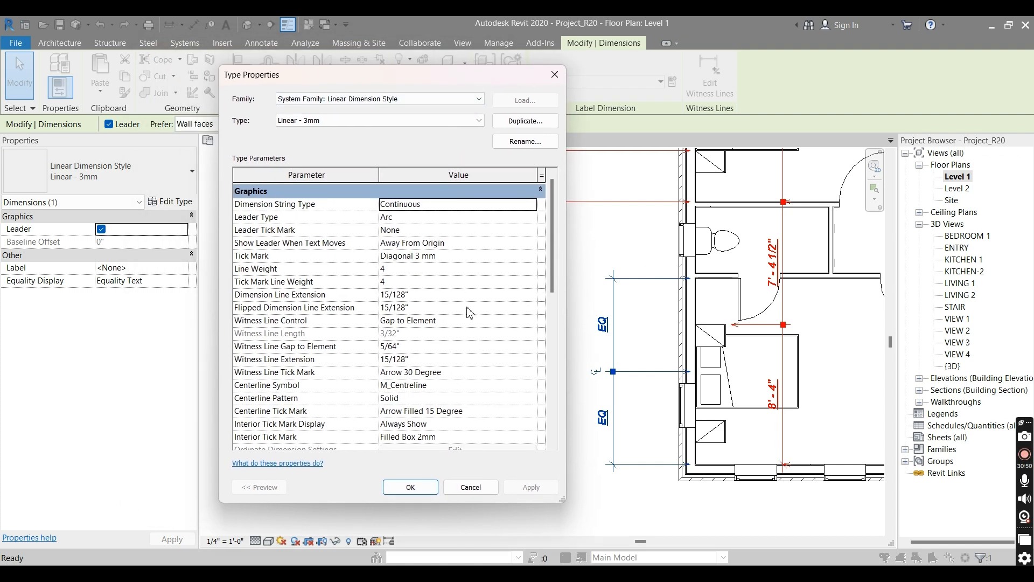
scroll(425, 365, "down", 4)
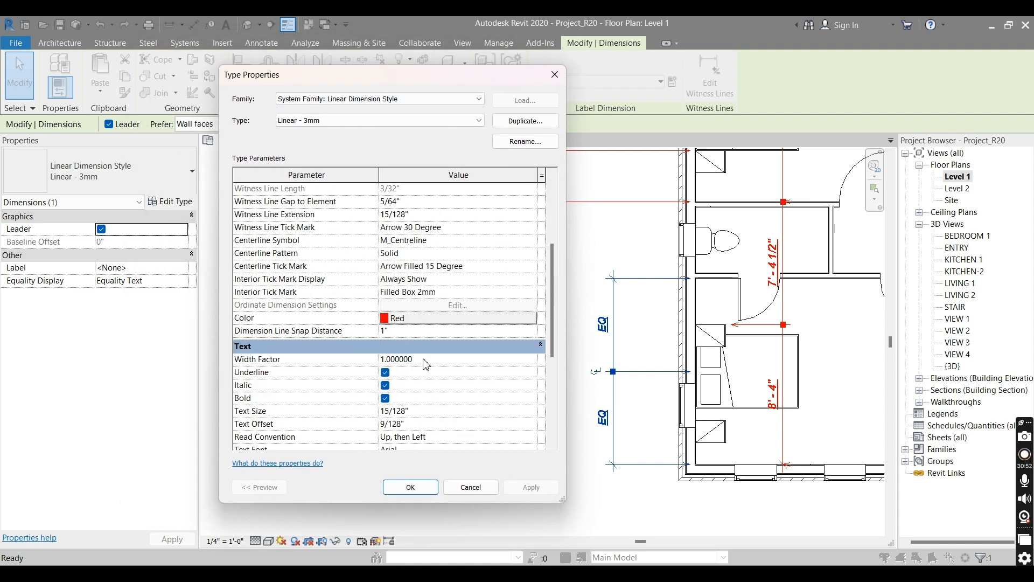